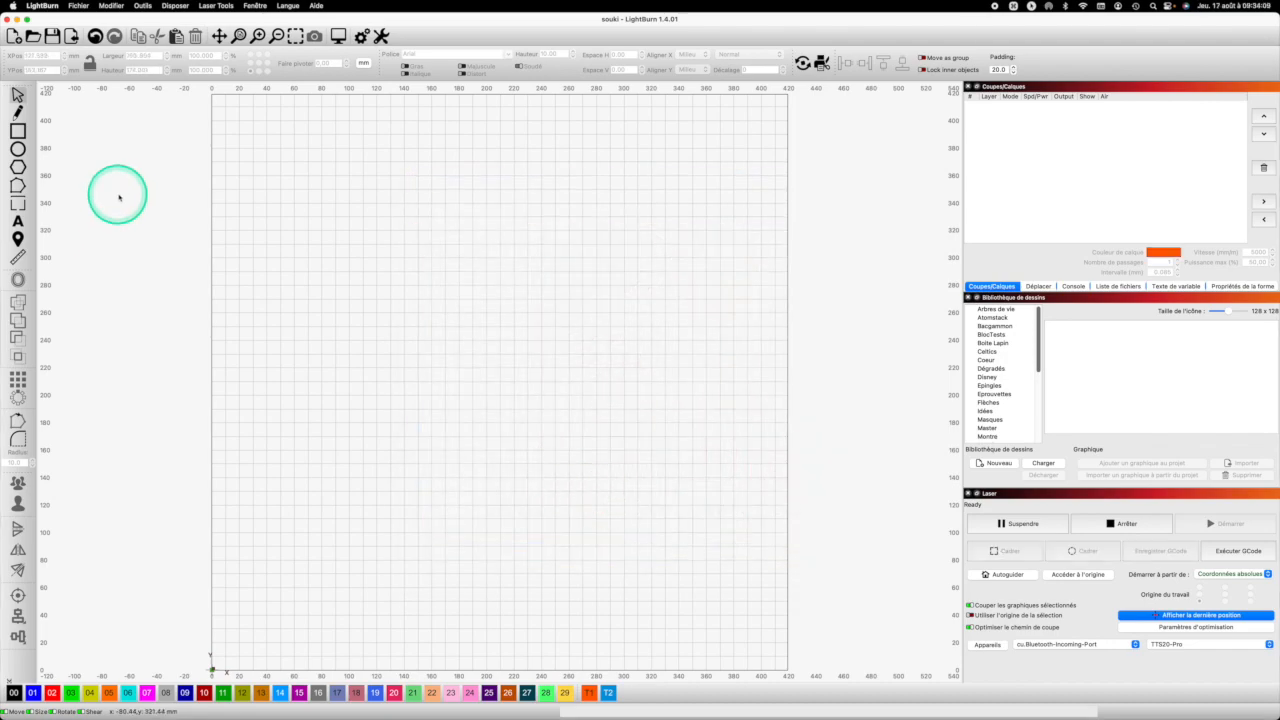
Draw a rectangle 150 mm wide and 155 mm high, and offset it 5 mm inward with square corners, keeping the original
{"action": "left_click", "coordinate": [18, 131]}
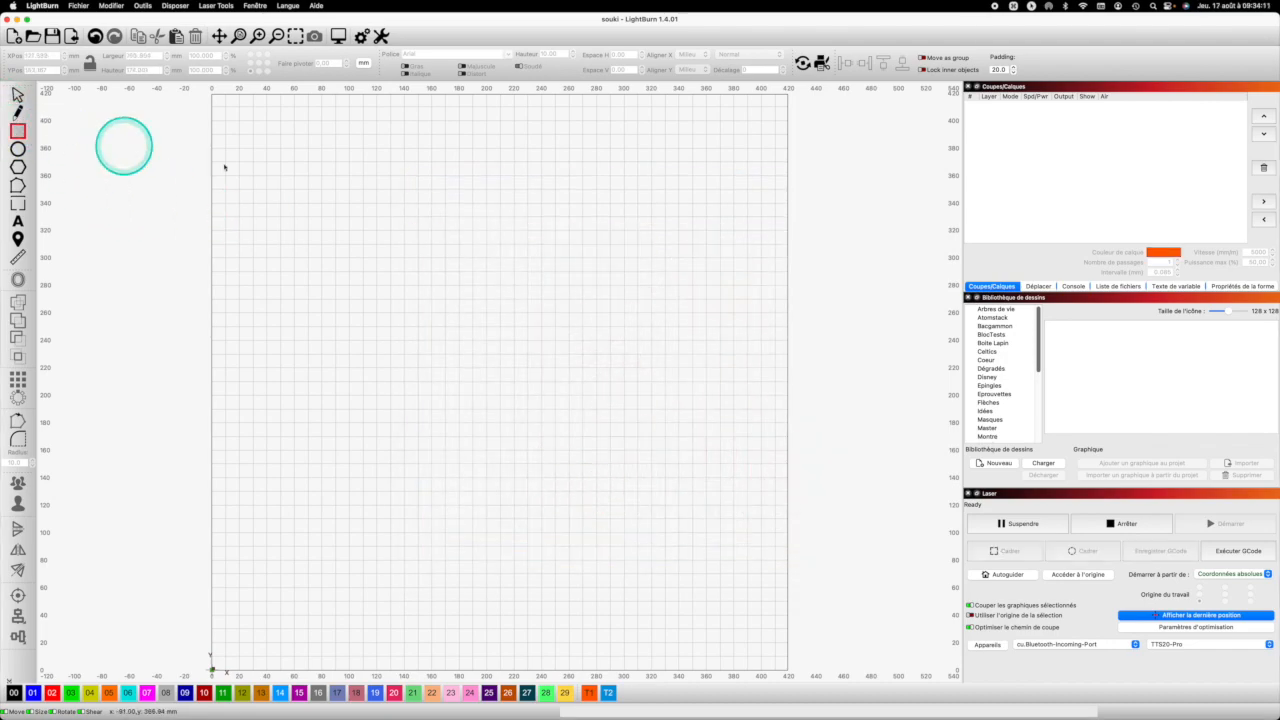
{"action": "mouse_move", "coordinate": [351, 269]}
{"action": "left_mouse_down"}
{"action": "mouse_move", "coordinate": [497, 429]}
{"action": "mouse_move", "coordinate": [546, 451]}
{"action": "mouse_move", "coordinate": [542, 501]}
{"action": "left_mouse_up"}
{"action": "left_click_drag", "start_coordinate": [149, 55], "coordinate": [118, 57]}
{"action": "type", "text": "150"}
{"action": "key", "text": "Tab"}
{"action": "type", "text": "1"}
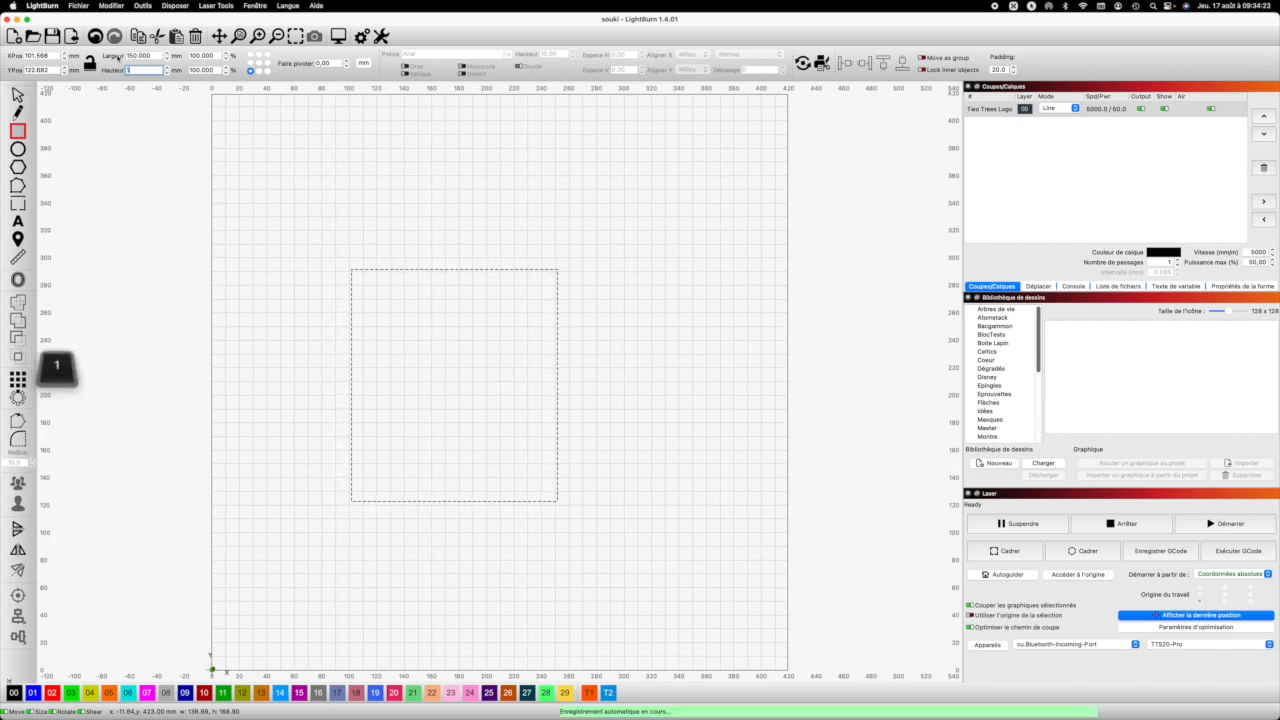
{"action": "type", "text": "5"}
{"action": "type", "text": "5"}
{"action": "key", "text": "Return"}
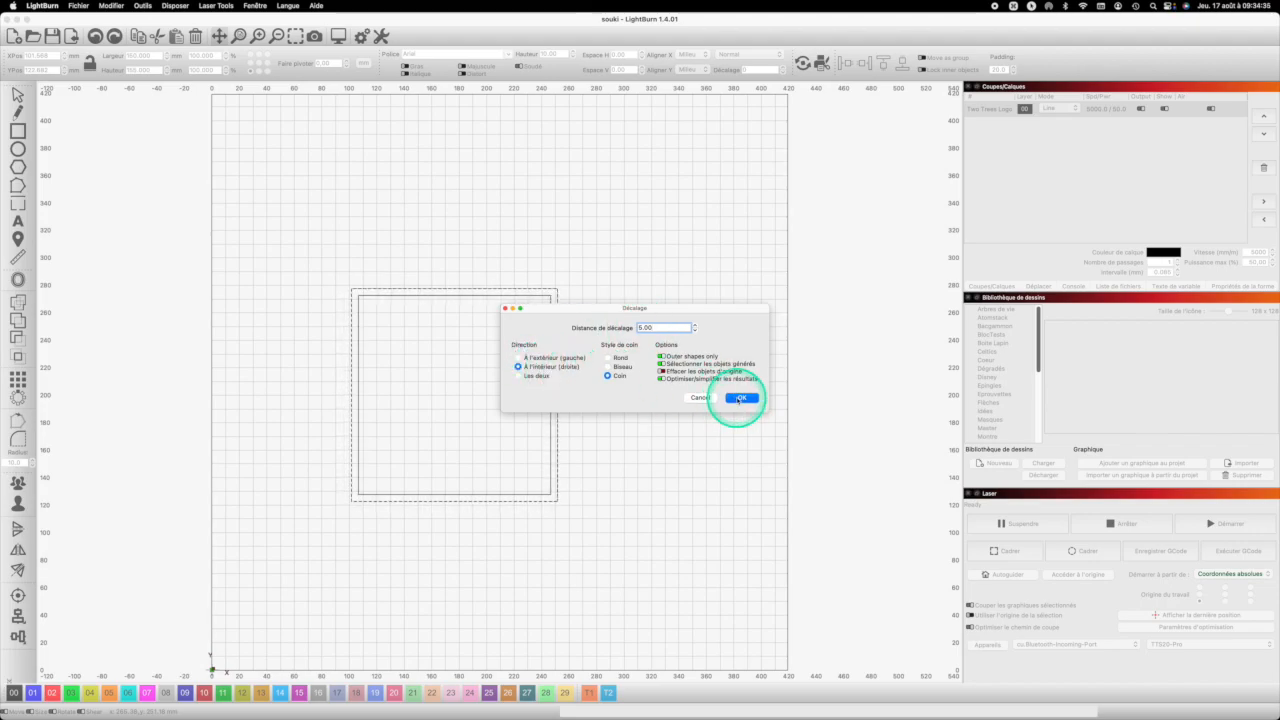
{"action": "left_click", "coordinate": [739, 398]}
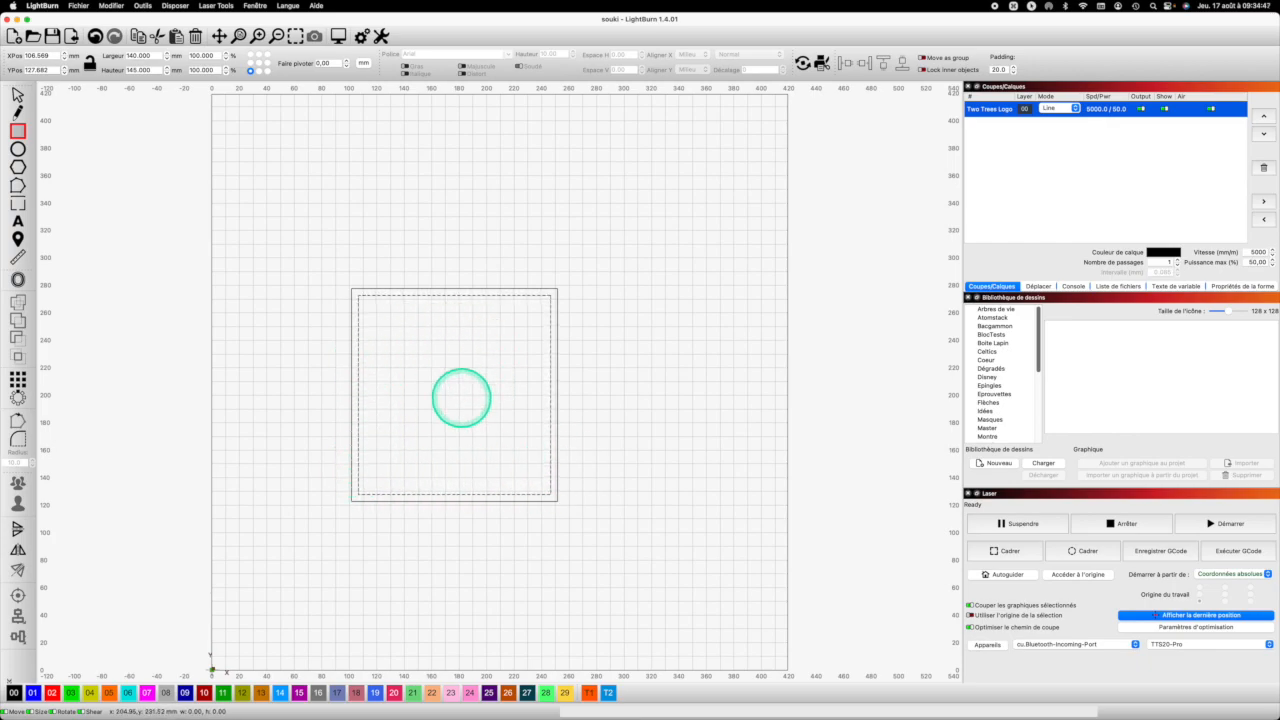
Draw a flat rectangle about 158 by 27 mm above the large double frame
{"action": "left_click", "coordinate": [17, 130]}
{"action": "left_click_drag", "start_coordinate": [350, 210], "coordinate": [567, 244]}
Measure the bottom edge of the large frame's inner rectangle
{"action": "left_click", "coordinate": [403, 451]}
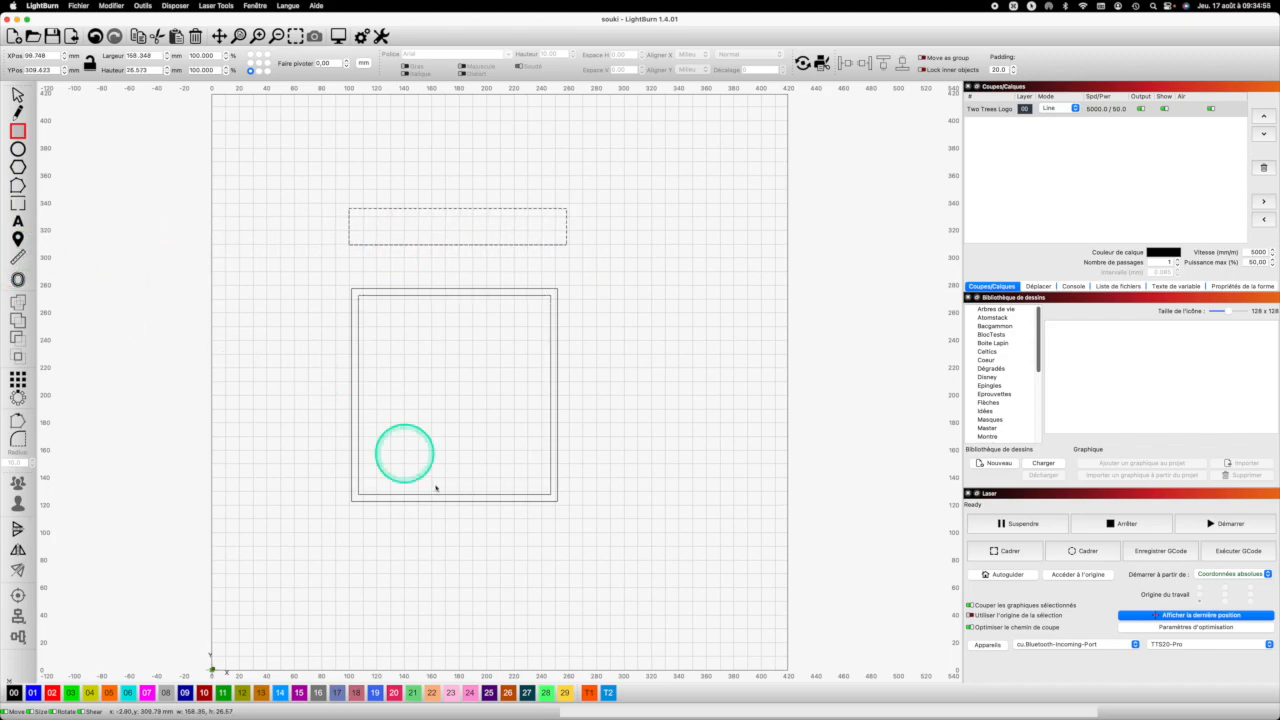
{"action": "left_click", "coordinate": [435, 494]}
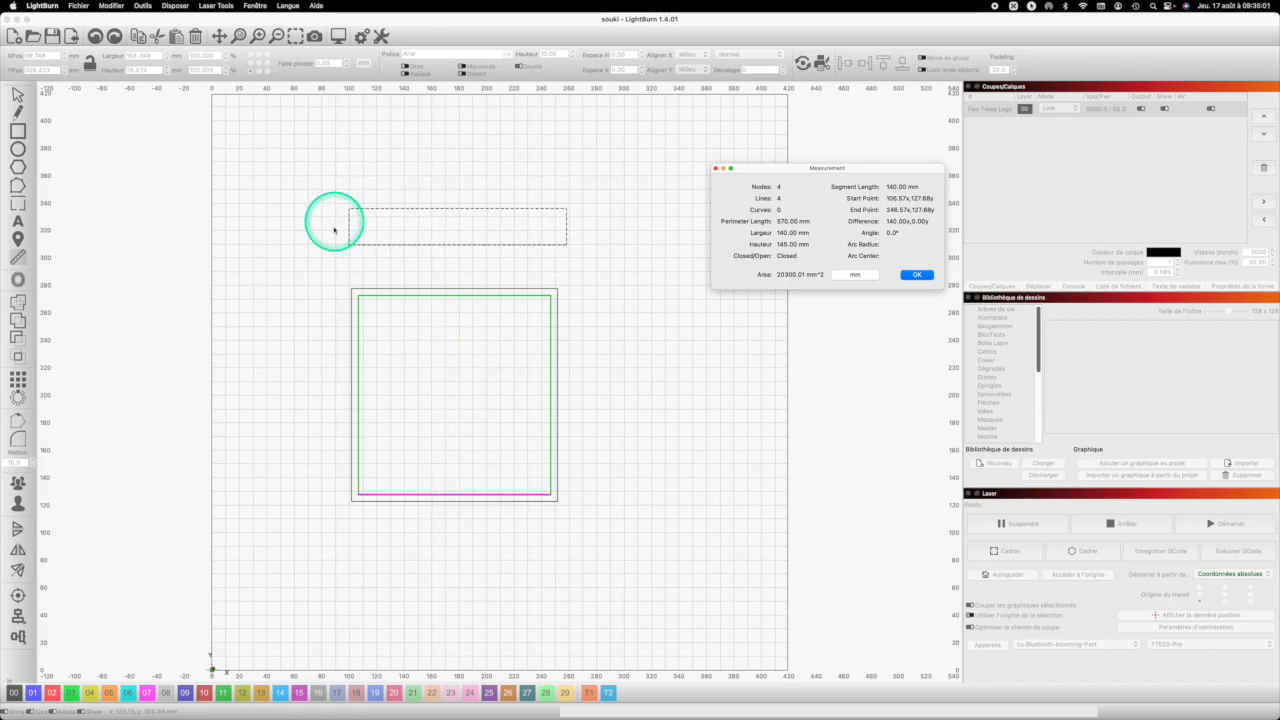
{"action": "left_click", "coordinate": [18, 95]}
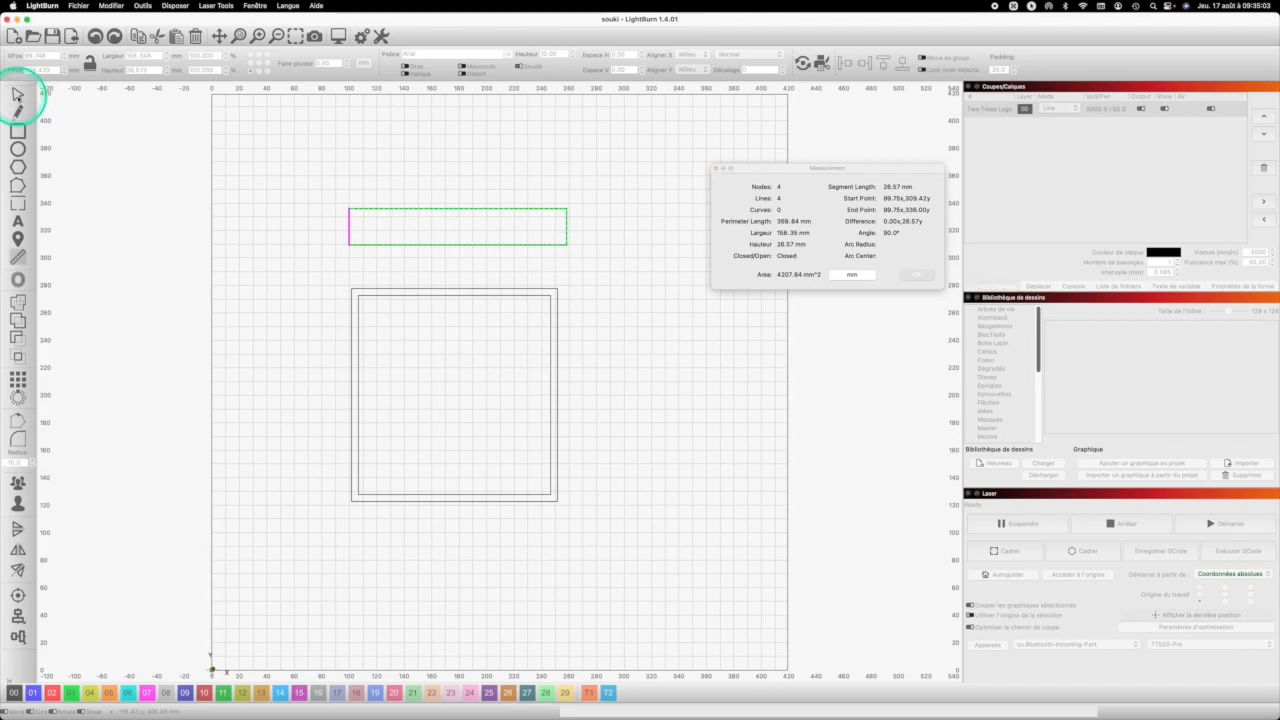
{"action": "key", "text": "Escape"}
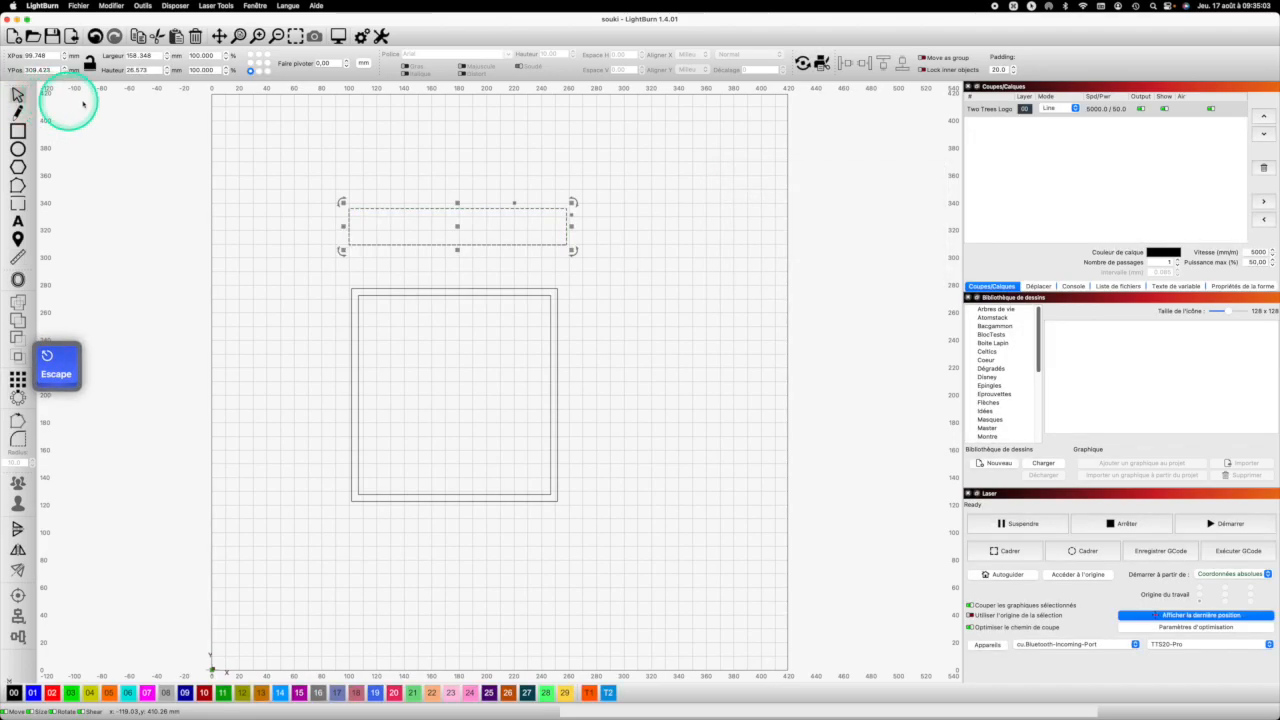
Set the flat rectangle above the frame to 140 mm wide and 20 mm high
{"action": "double_click", "coordinate": [155, 55]}
{"action": "type", "text": "140"}
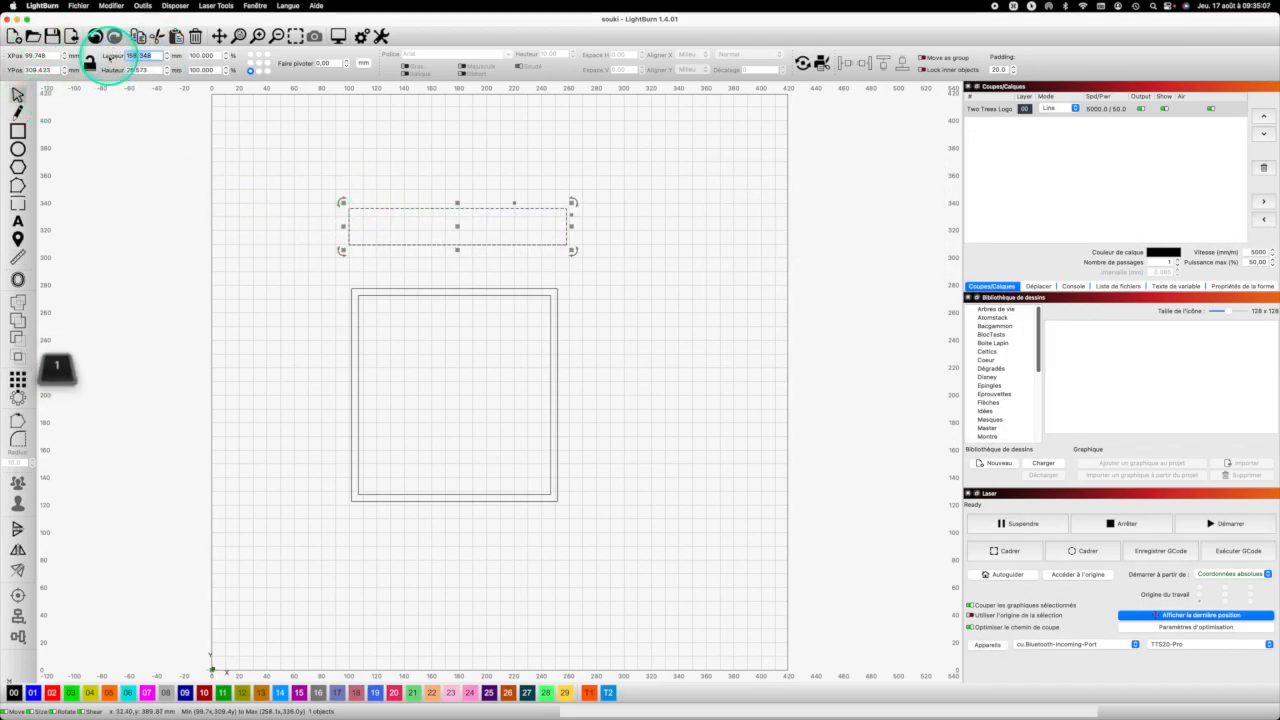
{"action": "double_click", "coordinate": [135, 70]}
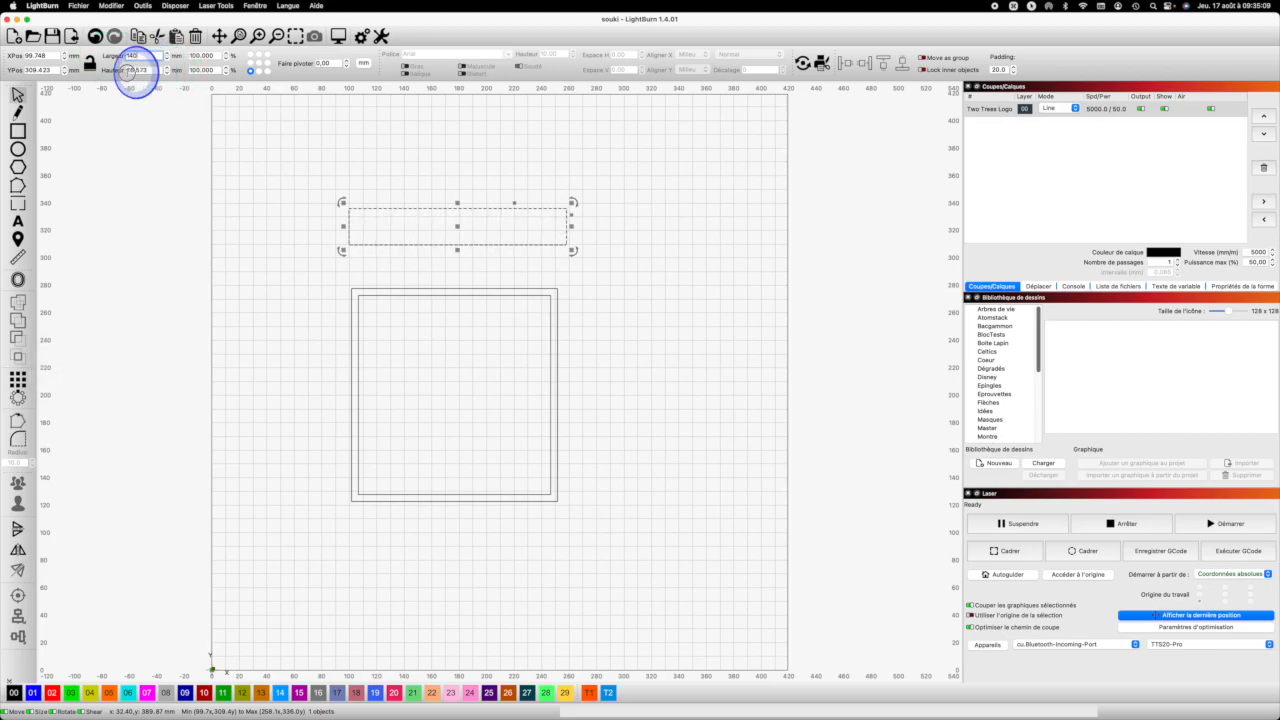
{"action": "type", "text": "20"}
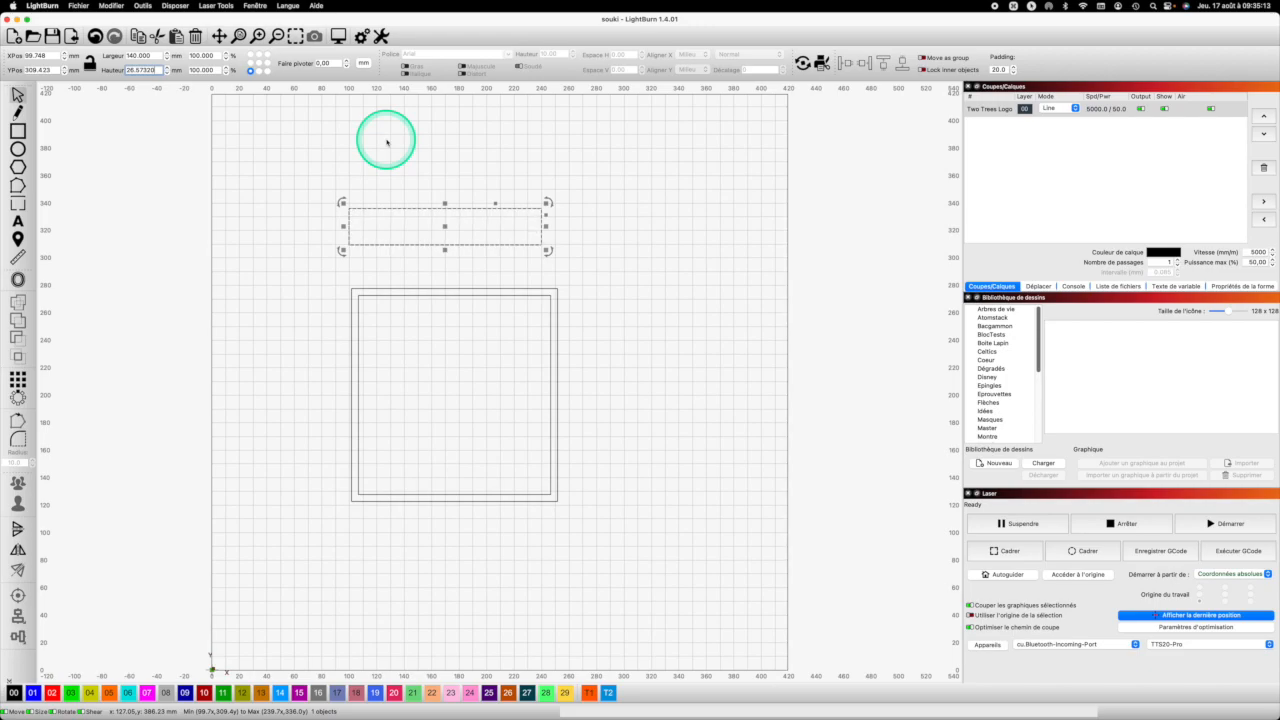
{"action": "key", "text": "BackSpace"}
{"action": "key", "text": "BackSpace"}
{"action": "key", "text": "BackSpace"}
{"action": "key", "text": "BackSpace"}
{"action": "key", "text": "BackSpace"}
{"action": "key", "text": "BackSpace"}
{"action": "key", "text": "BackSpace"}
{"action": "key", "text": "BackSpace"}
{"action": "type", "text": "20"}
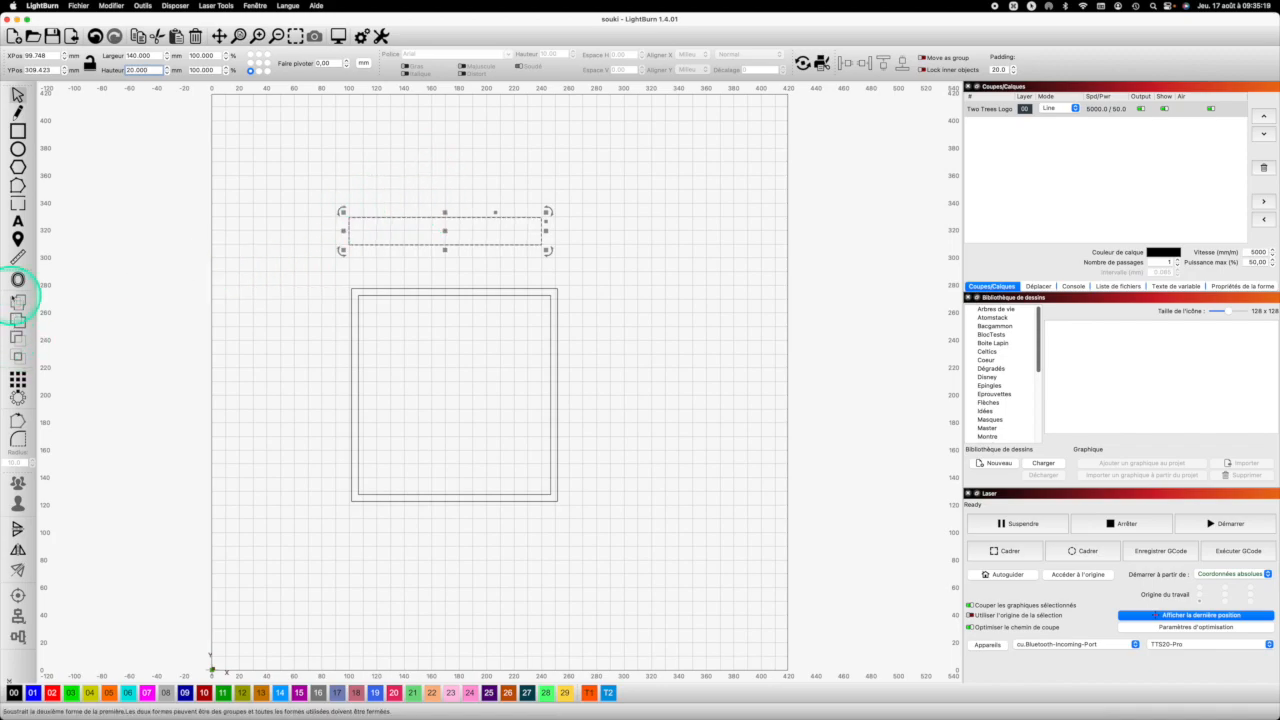
Offset the flat rectangle 5 mm outward with square corners, keeping the original
{"action": "left_click", "coordinate": [18, 279]}
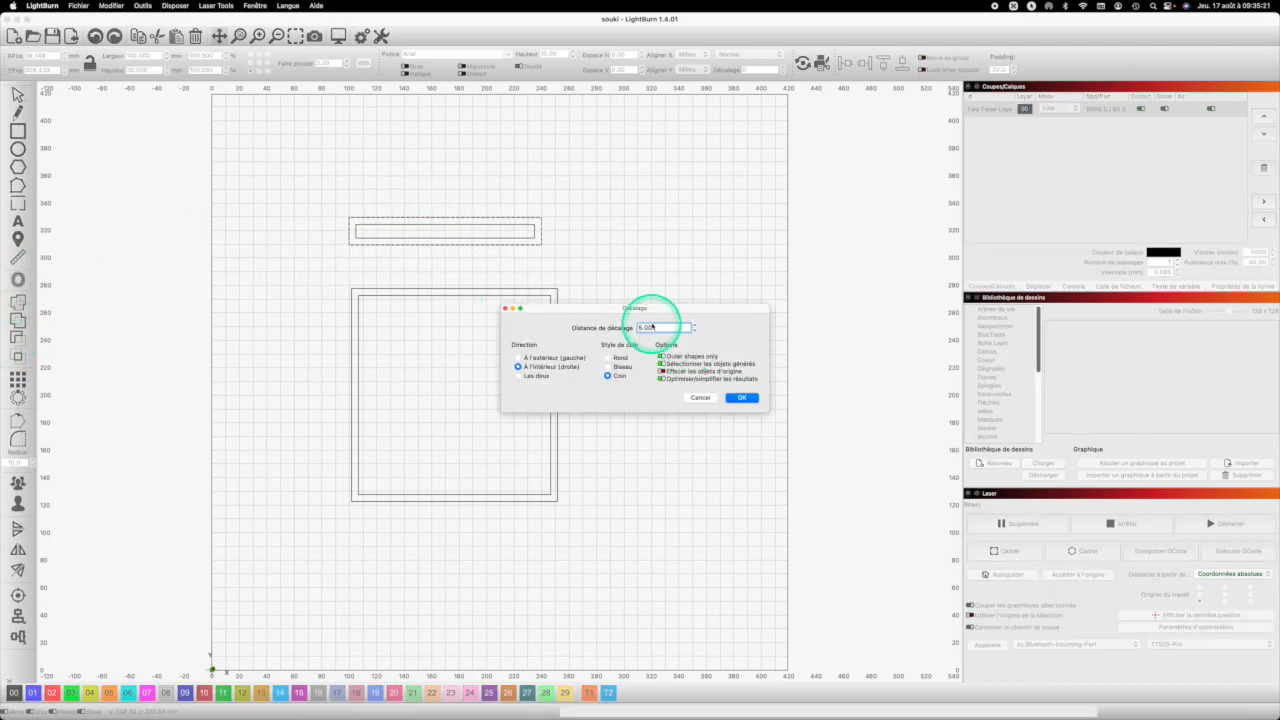
{"action": "left_click", "coordinate": [542, 358]}
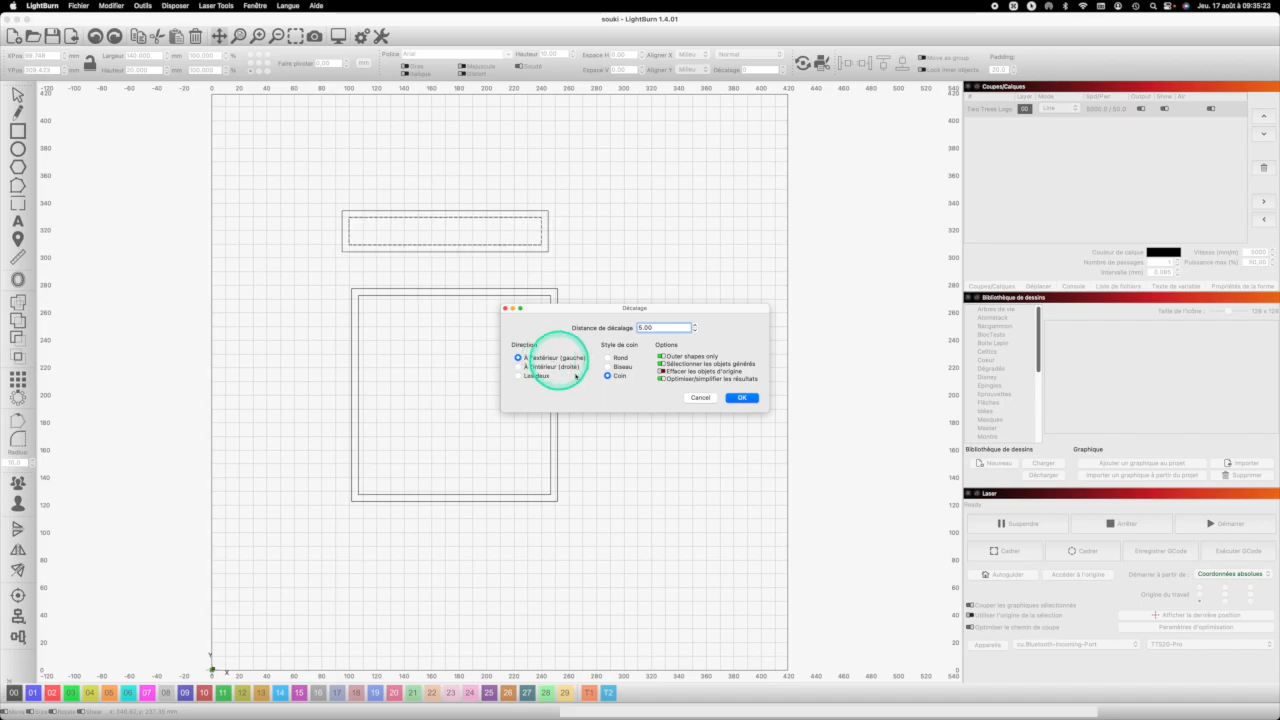
{"action": "left_click", "coordinate": [742, 398]}
Group the two flat rectangles together, and group the two large frame rectangles together
{"action": "left_click", "coordinate": [608, 248]}
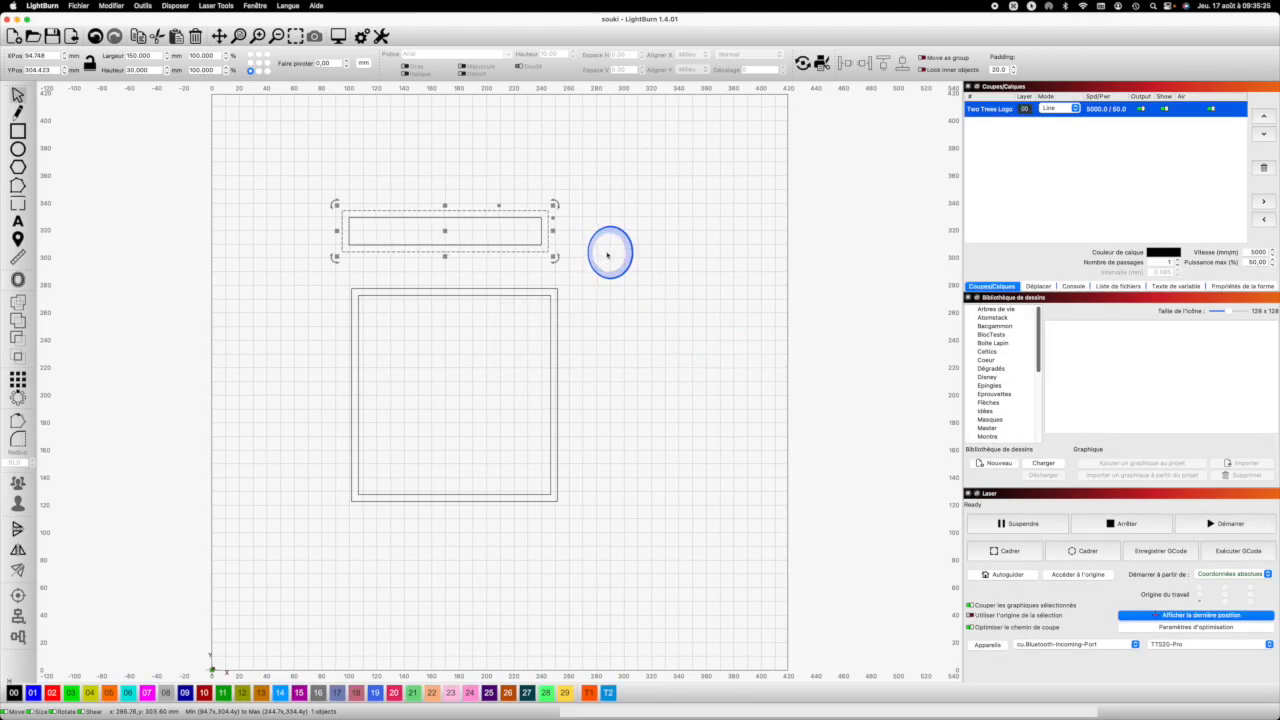
{"action": "left_click", "coordinate": [528, 235]}
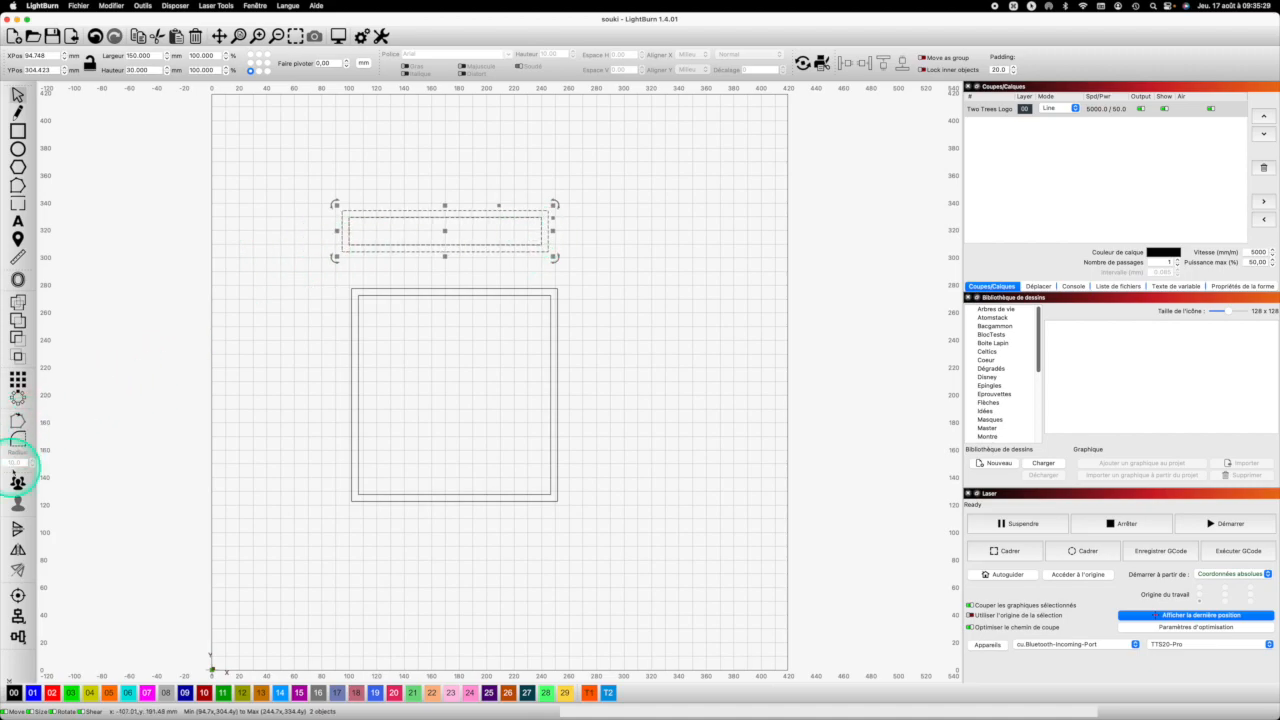
{"action": "left_click", "coordinate": [18, 482]}
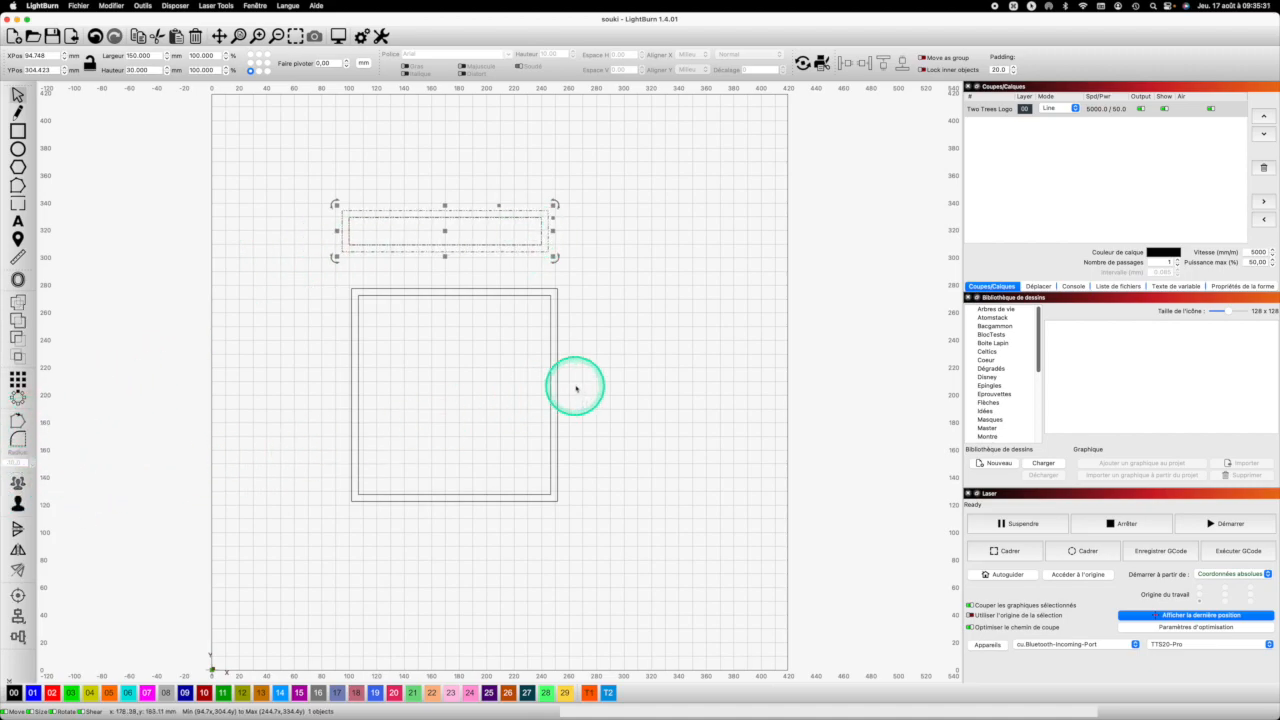
{"action": "left_click", "coordinate": [535, 388]}
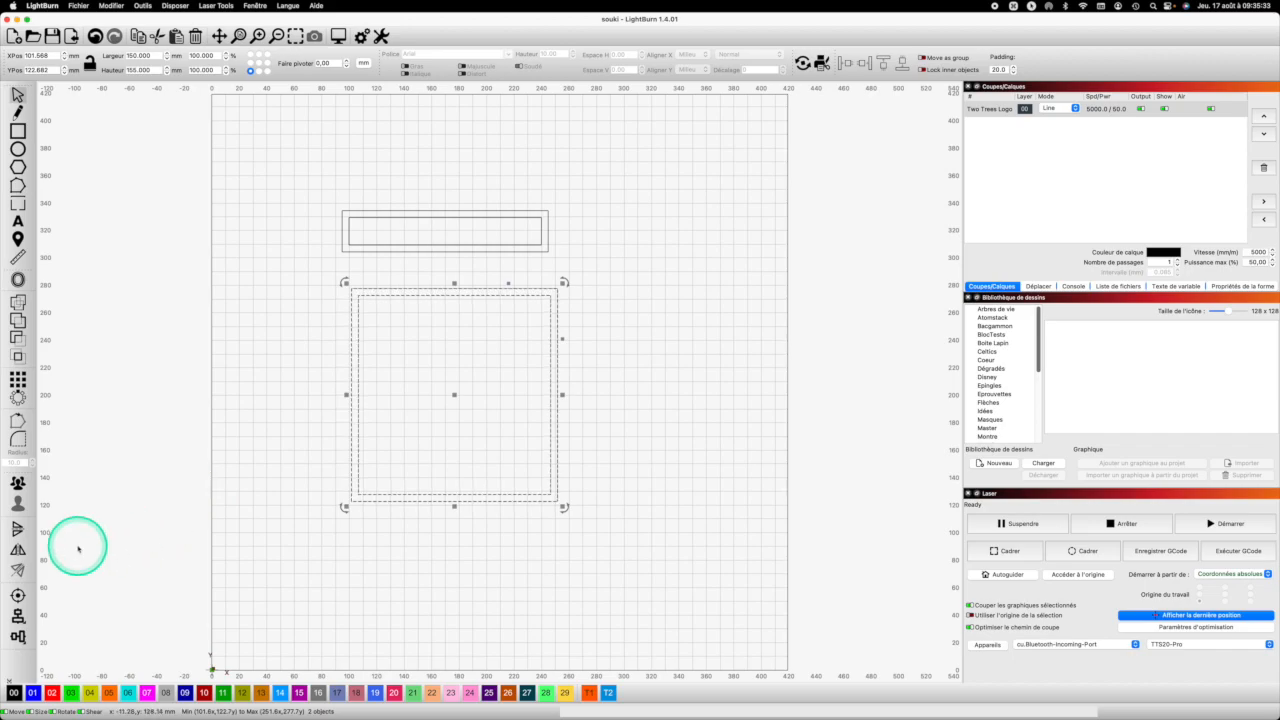
{"action": "left_click", "coordinate": [18, 482]}
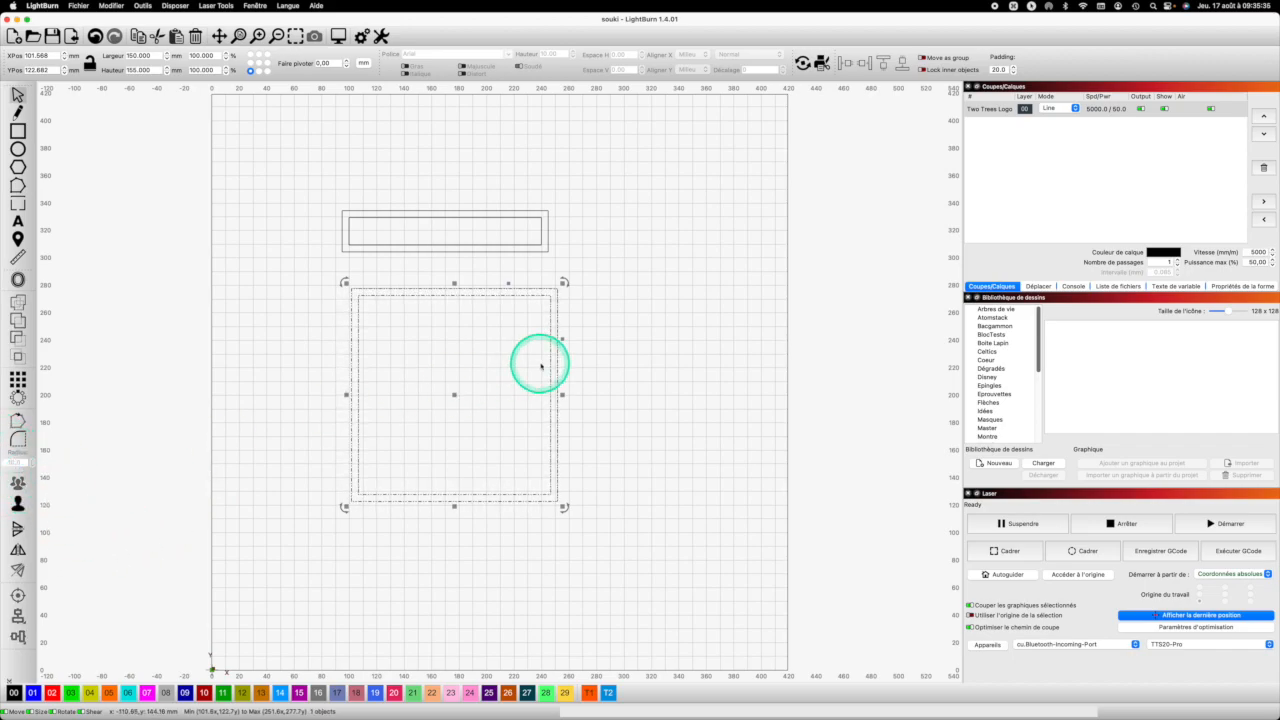
Move the grouped flat rectangles into the large frame so their outer lower-right corner snaps to the frame's outer lower-right corner
{"action": "left_click", "coordinate": [563, 252]}
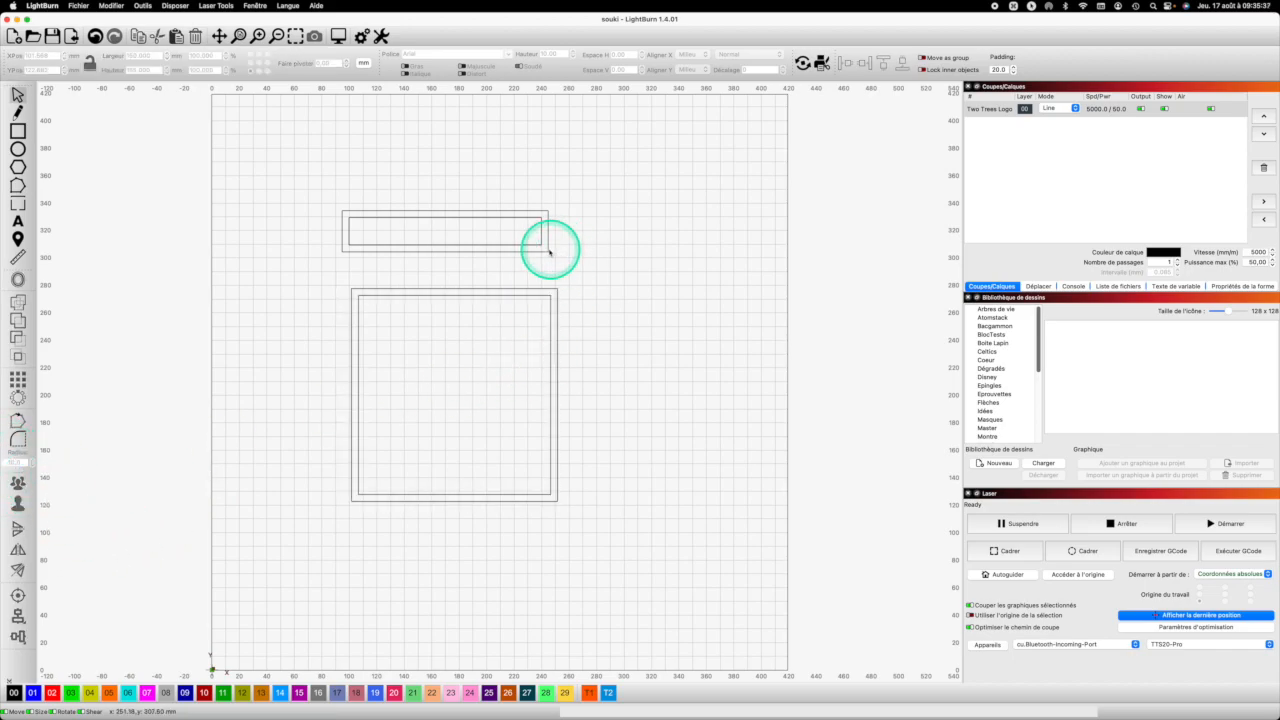
{"action": "left_click", "coordinate": [546, 248]}
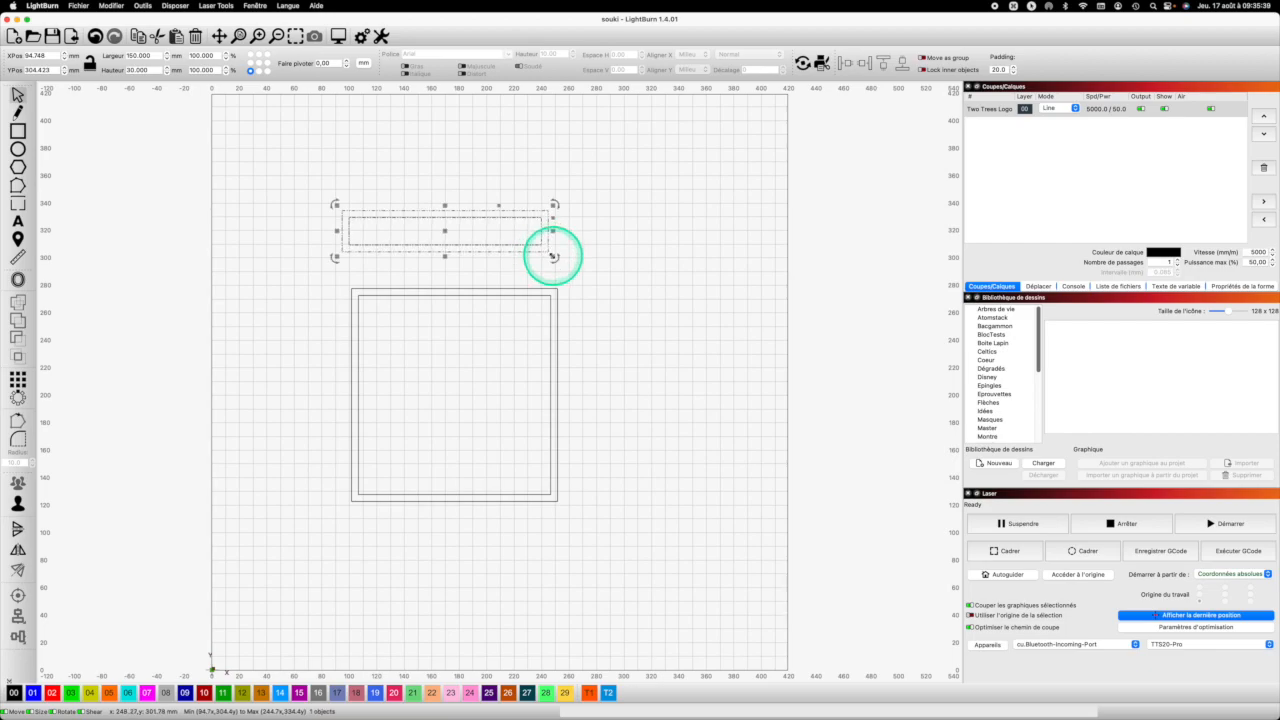
{"action": "left_click_drag", "start_coordinate": [553, 257], "coordinate": [540, 474]}
{"action": "key", "text": "super+z"}
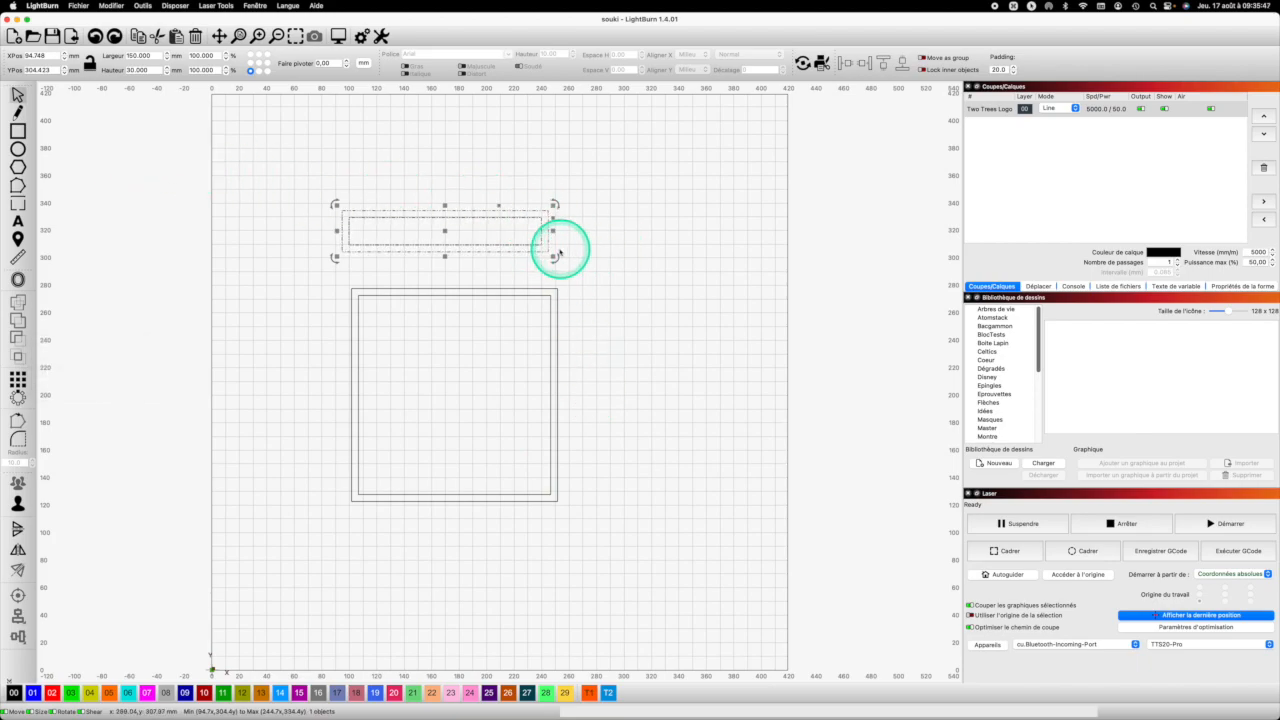
{"action": "left_click_drag", "start_coordinate": [548, 250], "coordinate": [556, 500]}
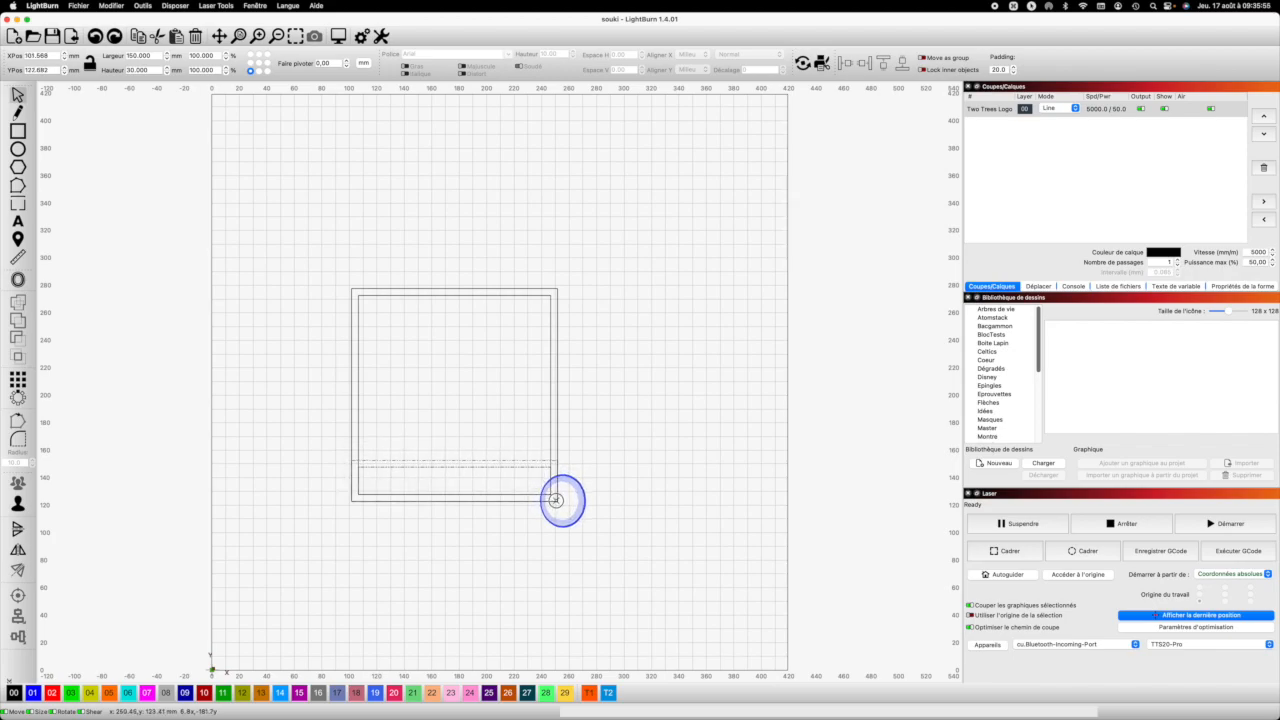
{"action": "left_click_drag", "start_coordinate": [556, 500], "coordinate": [553, 497]}
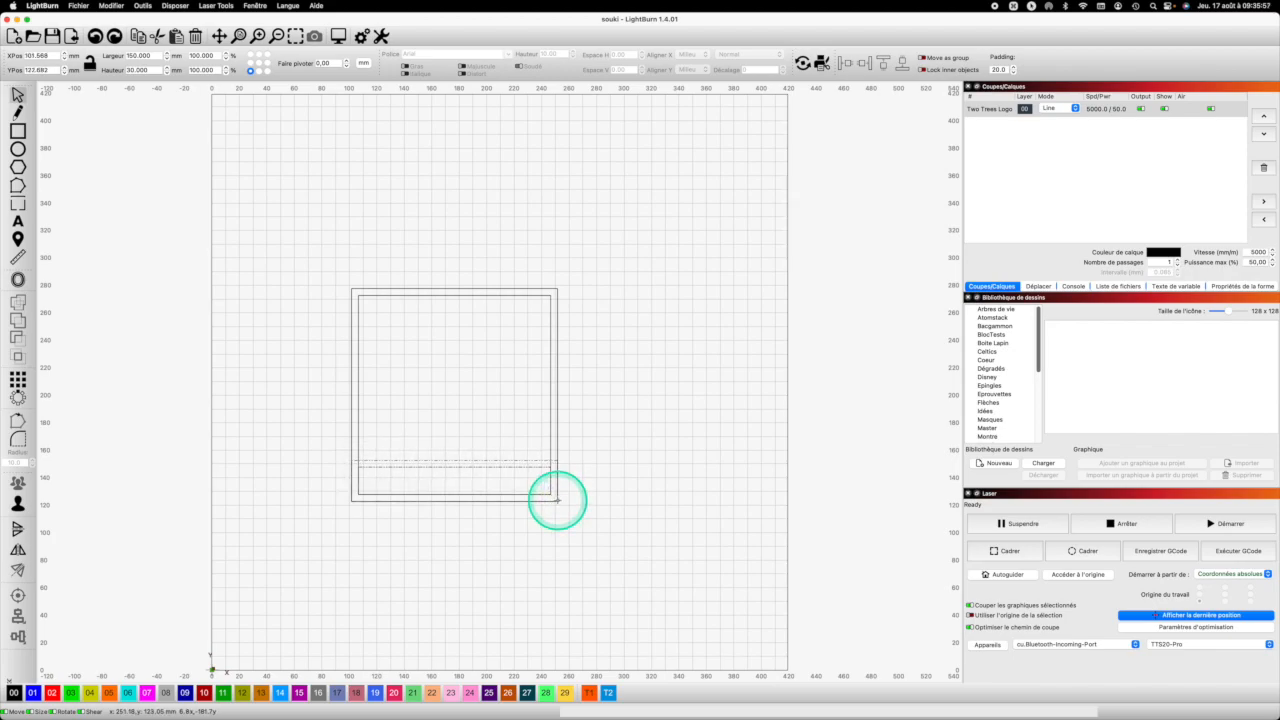
{"action": "left_click", "coordinate": [640, 455]}
Merge the large frame group and the flat rectangle group into one two-window frame with a Boolean union
{"action": "left_click_drag", "start_coordinate": [620, 495], "coordinate": [413, 452]}
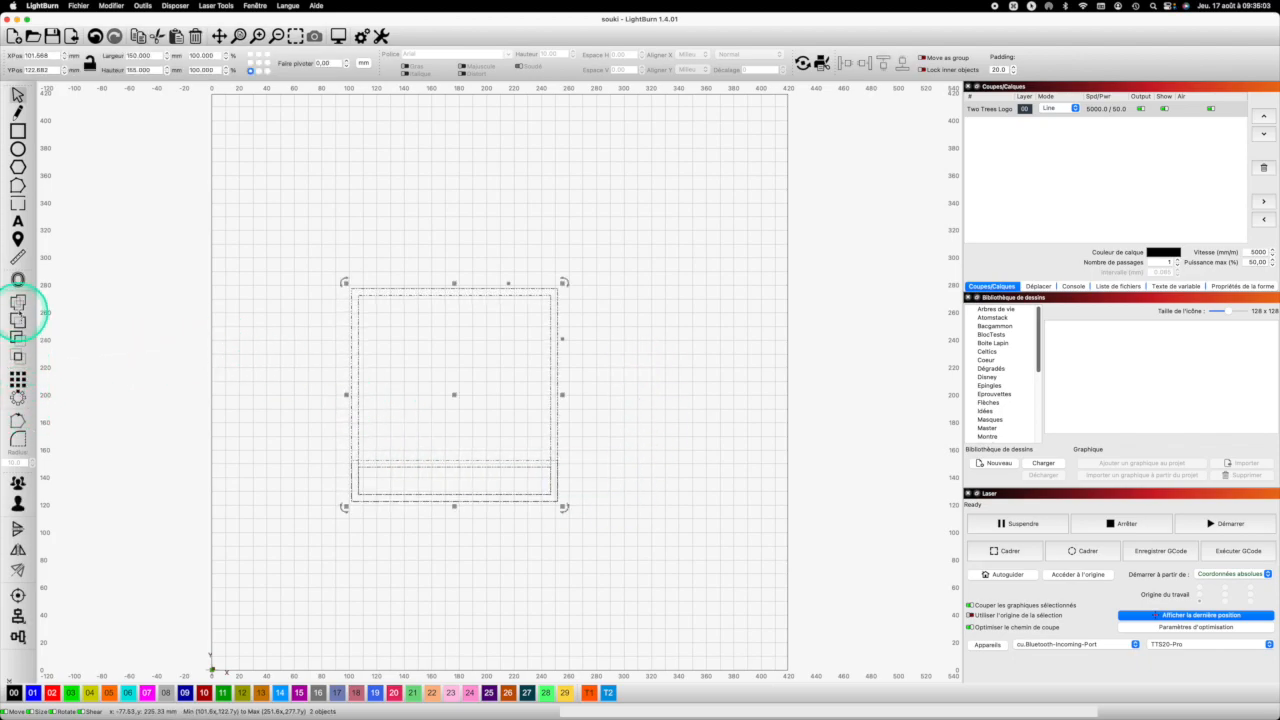
{"action": "left_click", "coordinate": [18, 306]}
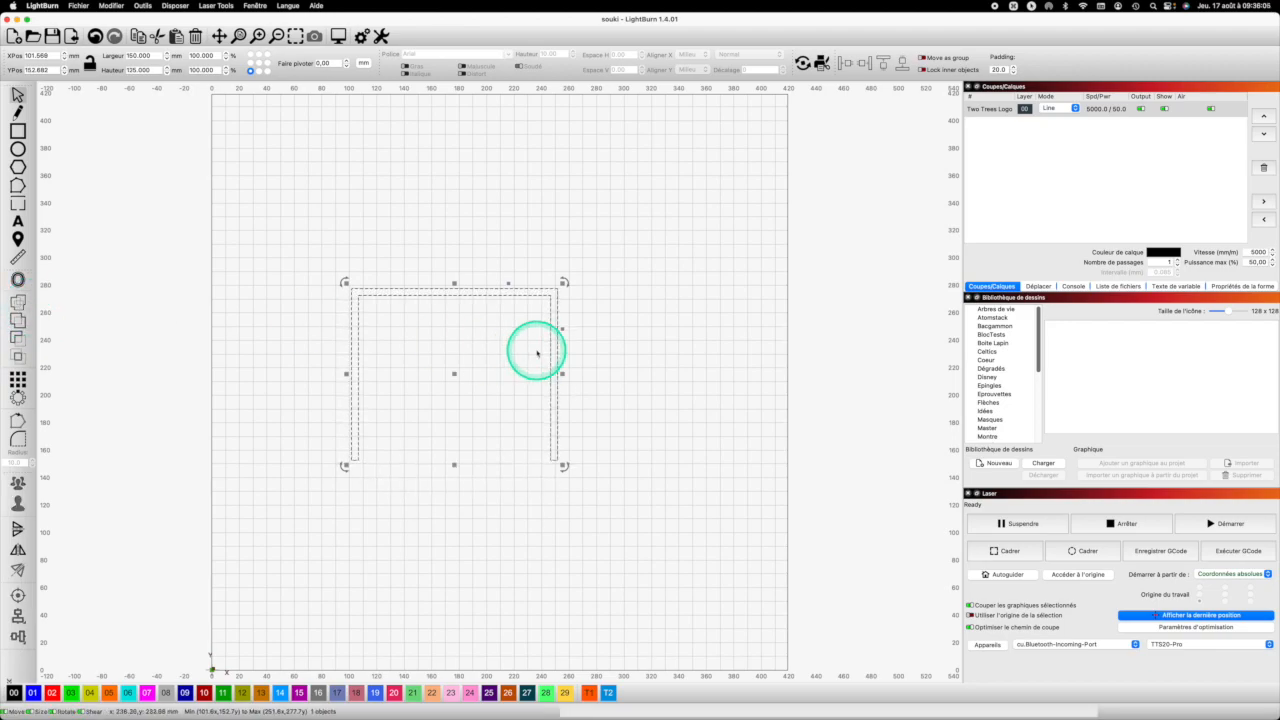
{"action": "key", "text": "super+z"}
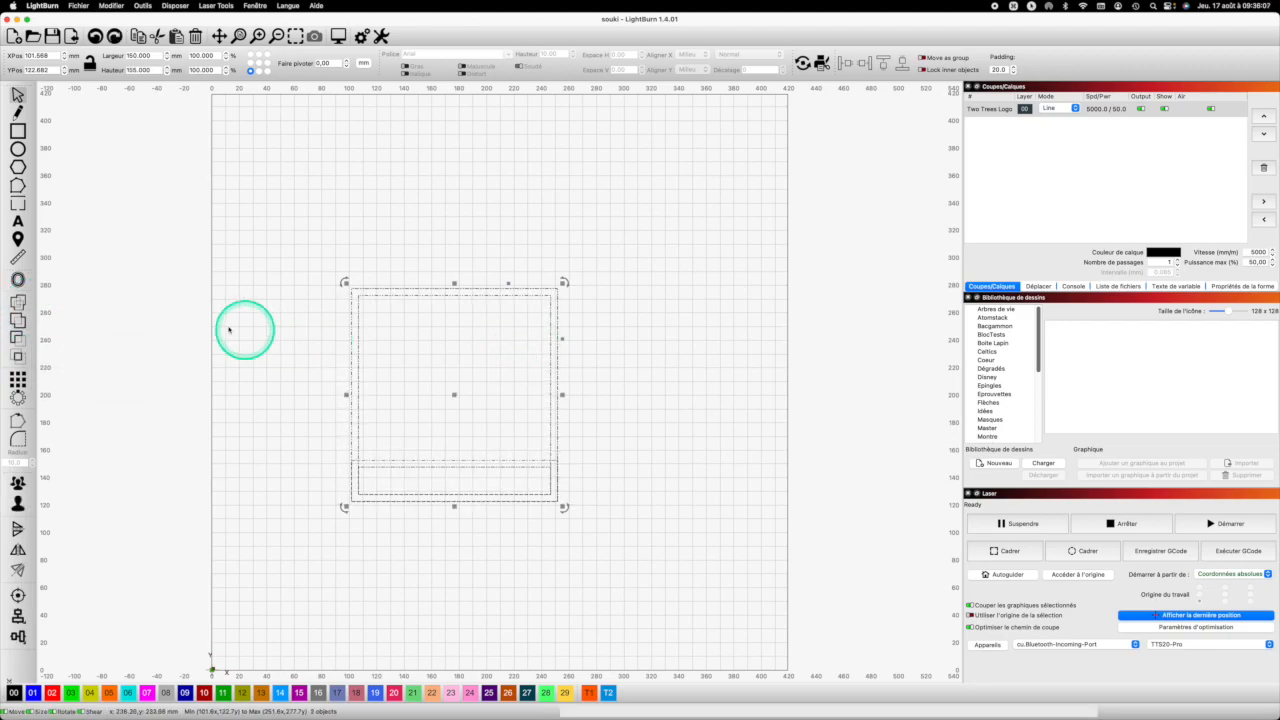
{"action": "left_click", "coordinate": [20, 320]}
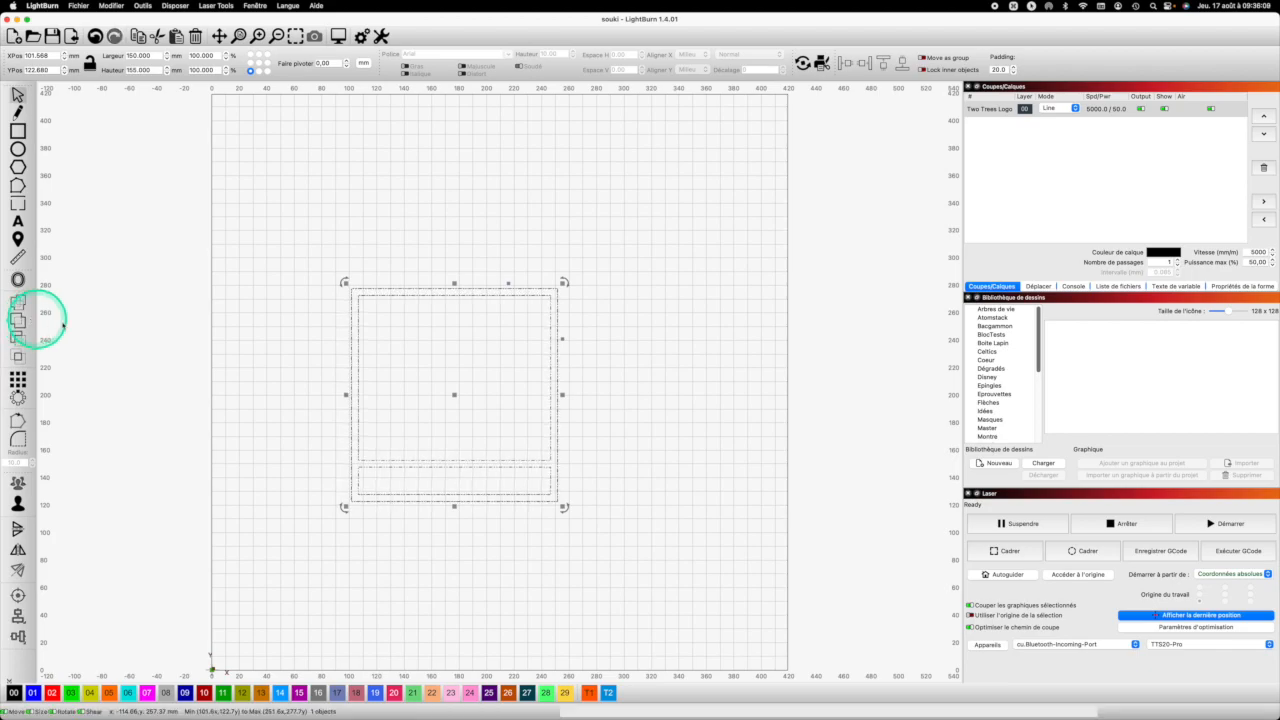
{"action": "left_click", "coordinate": [633, 444]}
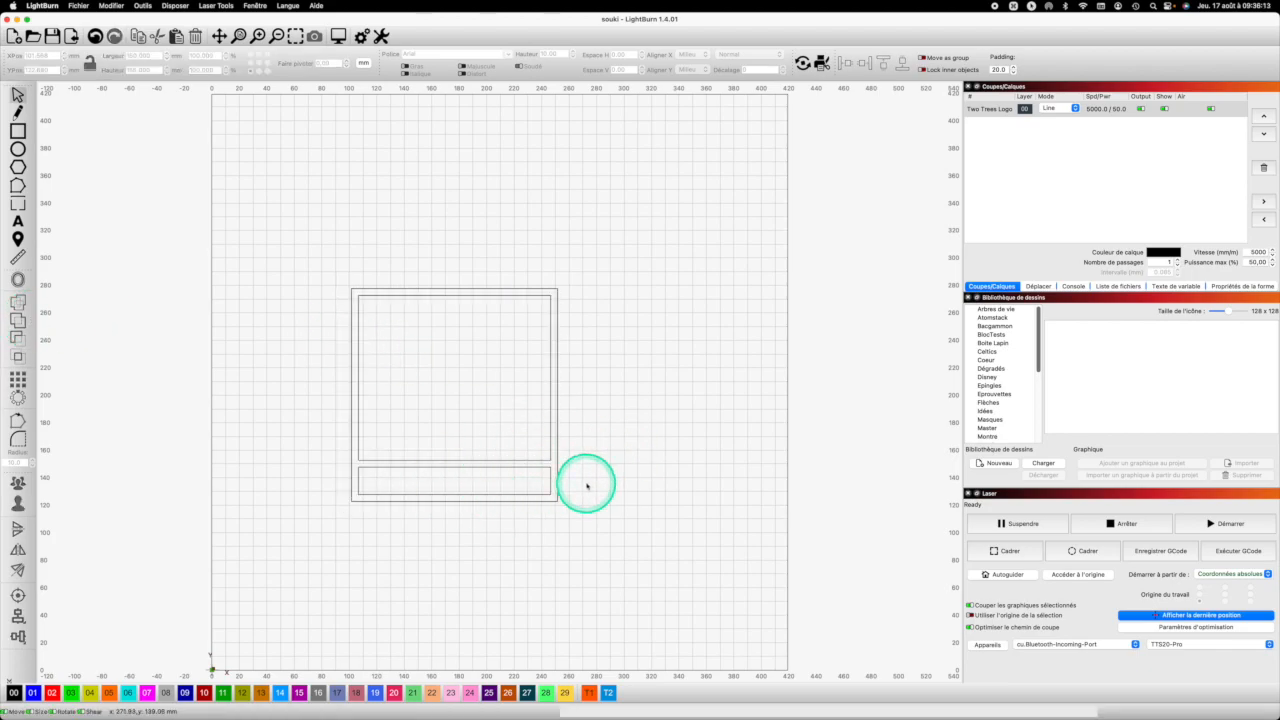
Ungroup the merged frame and assign its two inner rectangles to the T1 tool layer
{"action": "left_click_drag", "start_coordinate": [484, 438], "coordinate": [508, 423]}
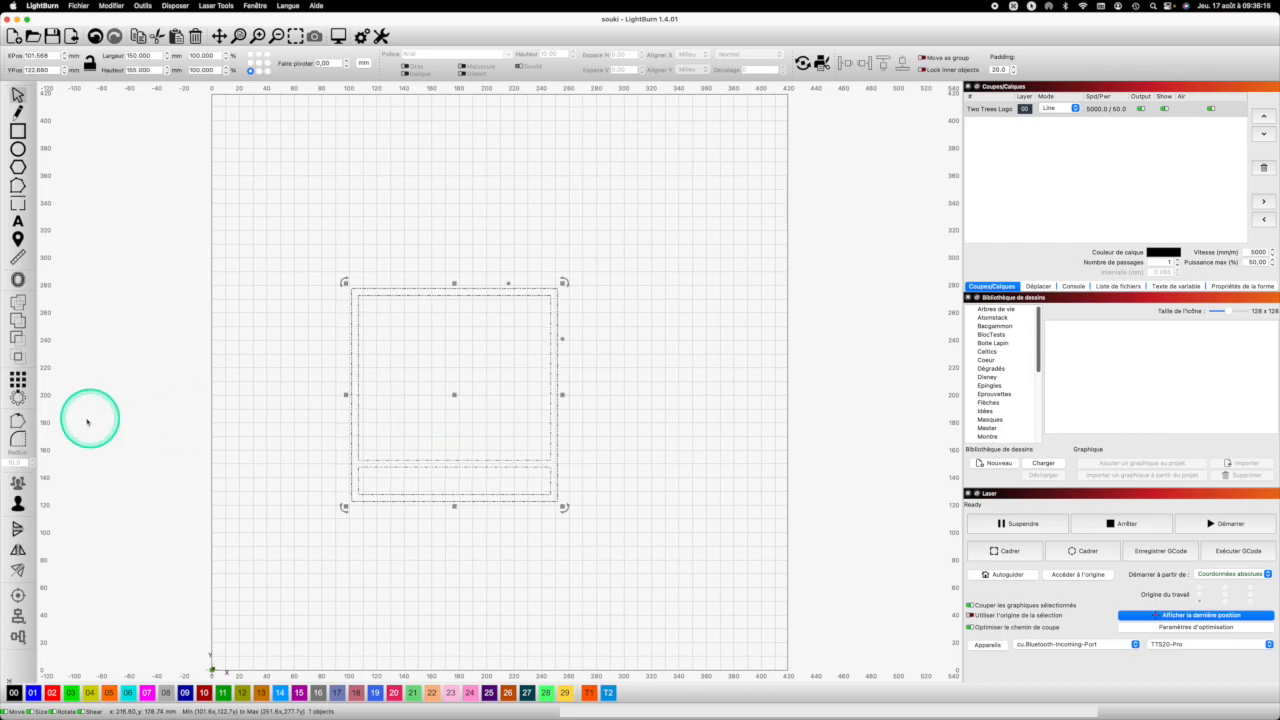
{"action": "left_click", "coordinate": [17, 503]}
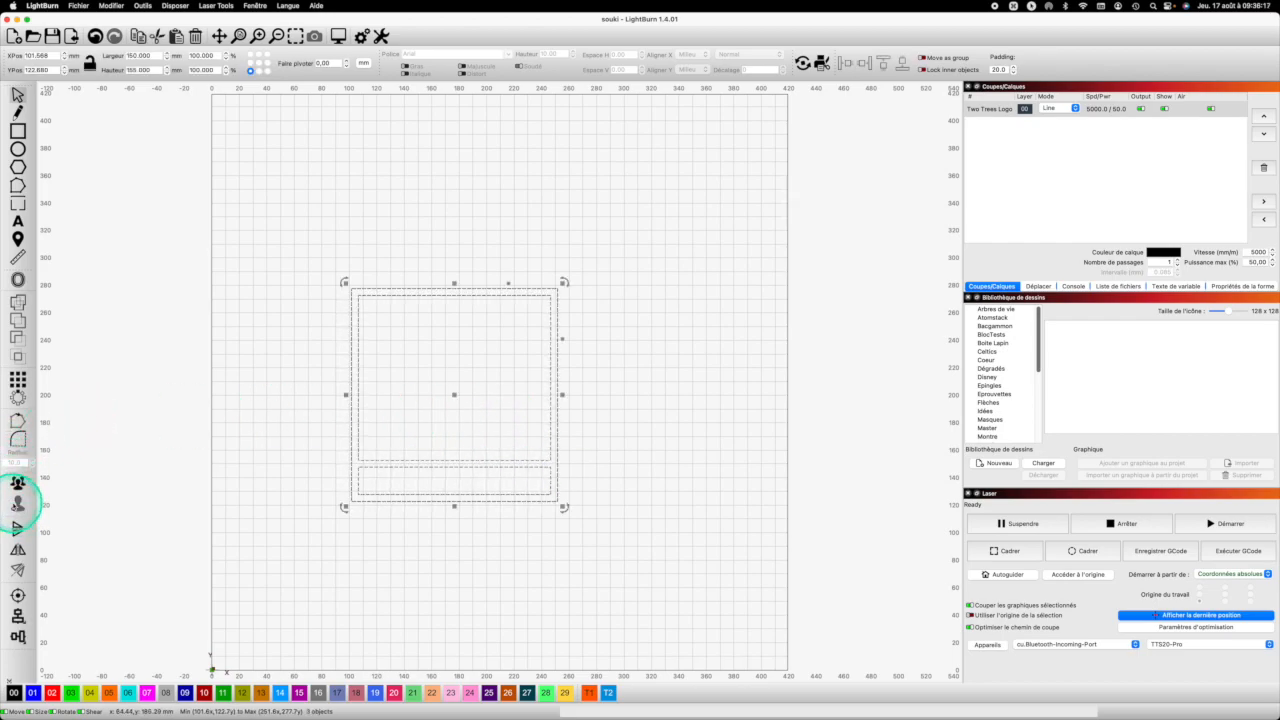
{"action": "left_click", "coordinate": [501, 427]}
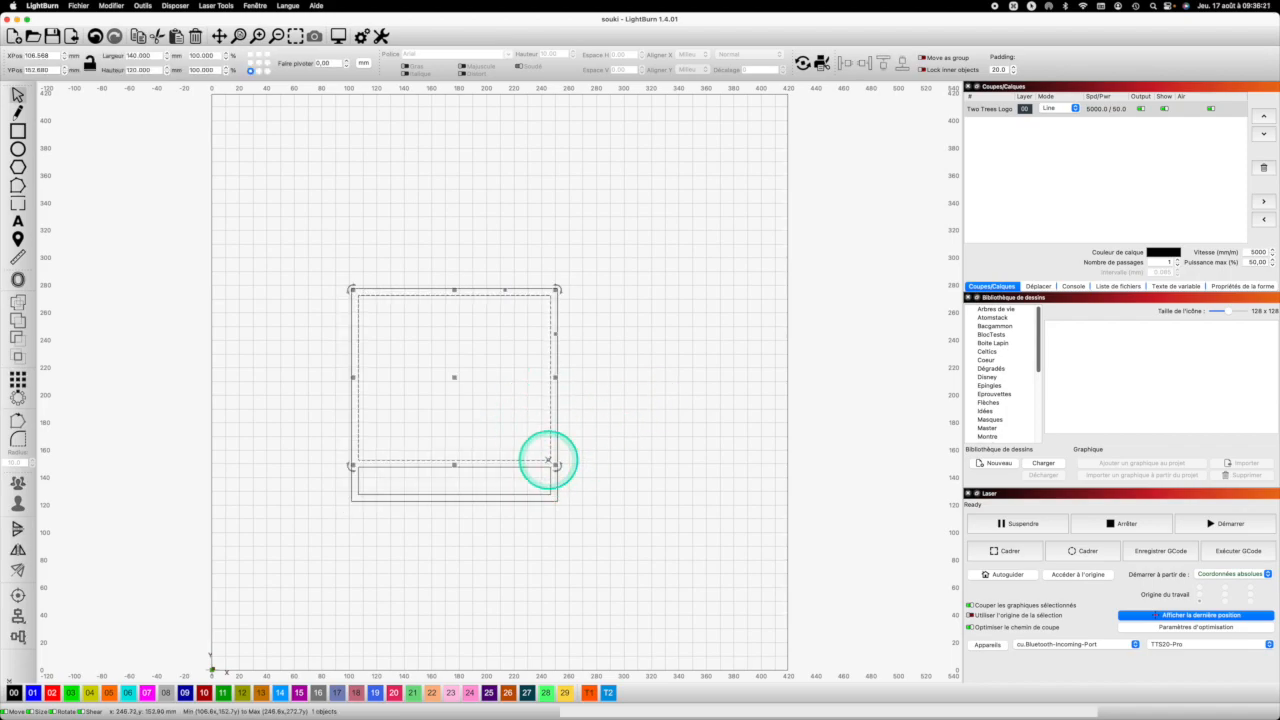
{"action": "left_click", "coordinate": [548, 462]}
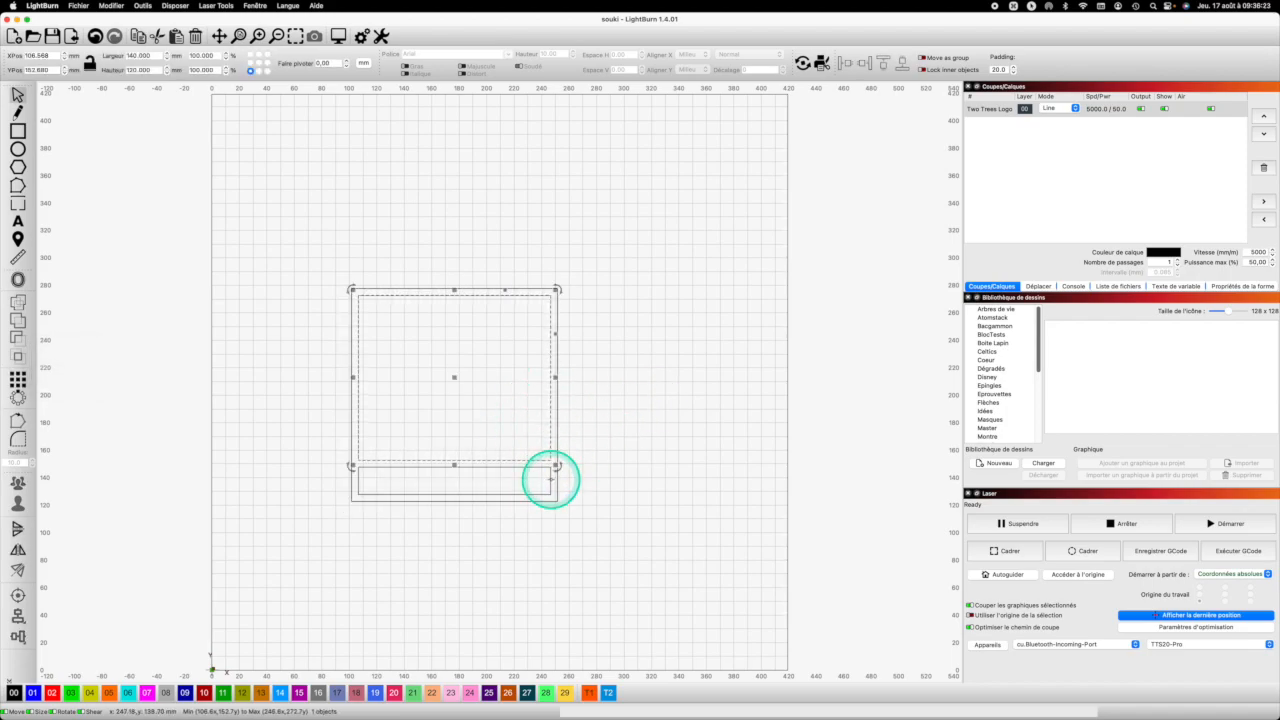
{"action": "left_click", "coordinate": [557, 496], "text": "shift"}
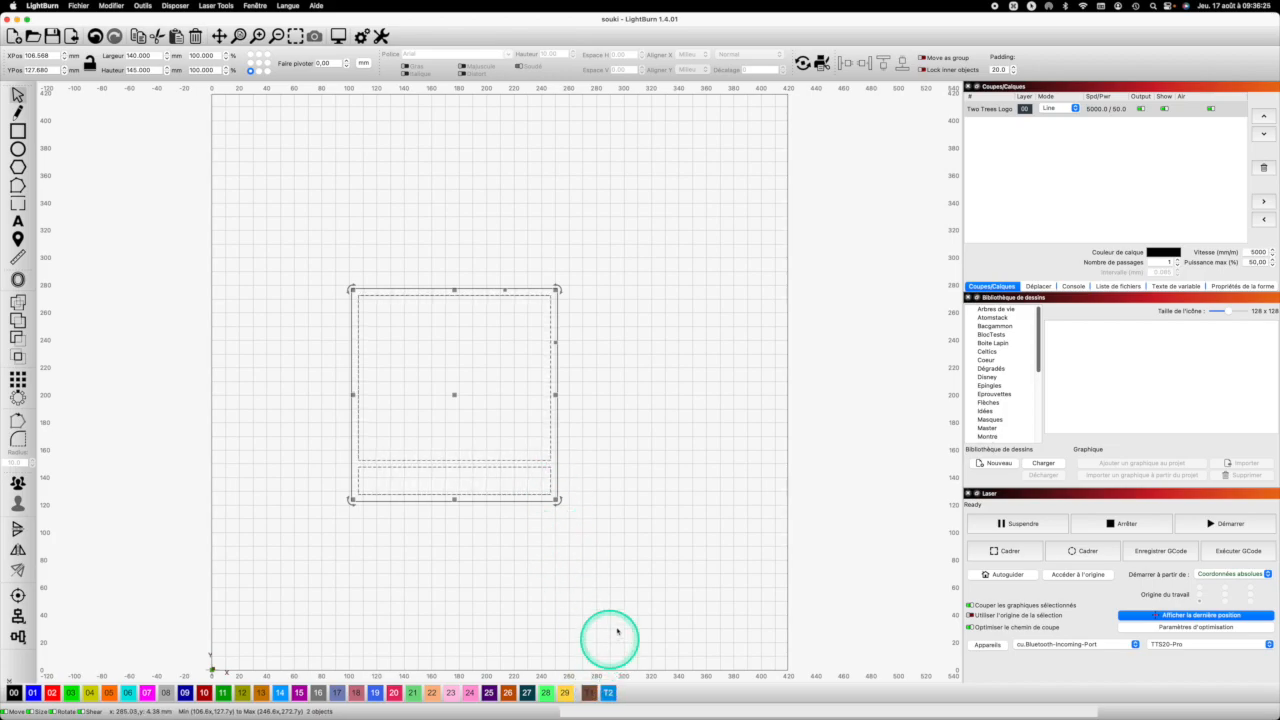
{"action": "left_click", "coordinate": [589, 692]}
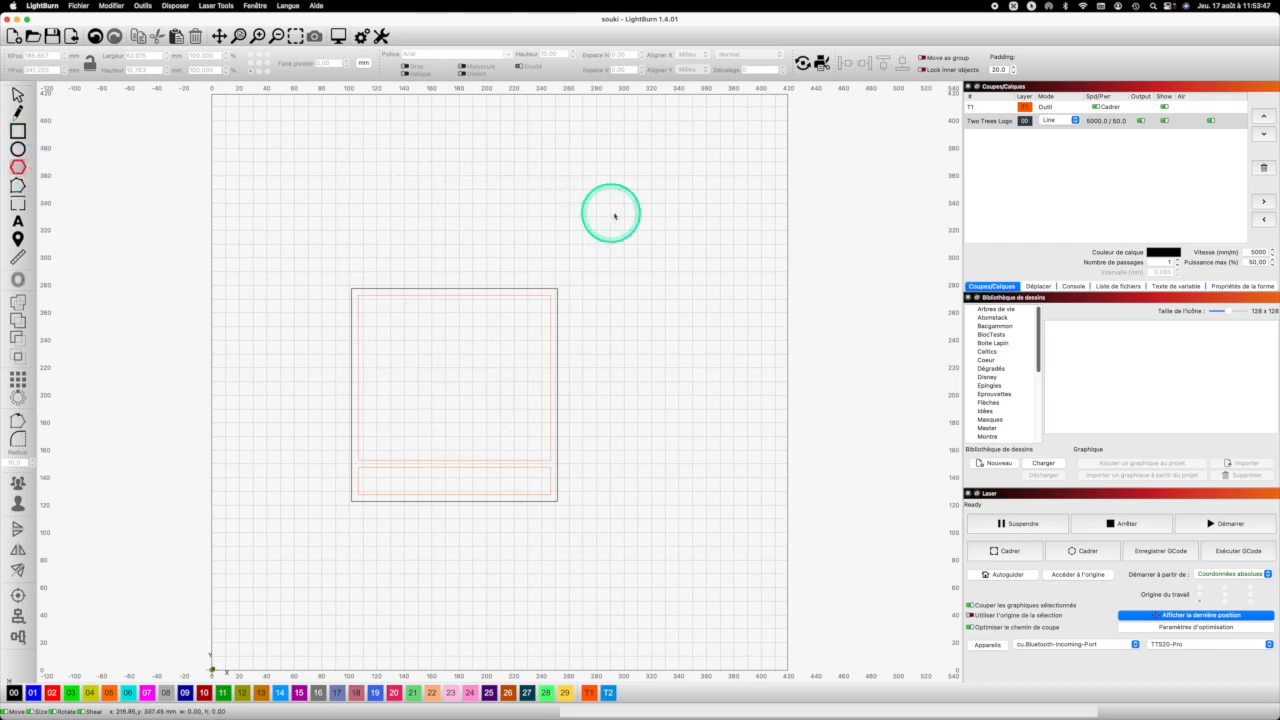
Draw a polygon about 63 by 27 mm above and to the right of the frame, and set its number of sides to 3
{"action": "left_click_drag", "start_coordinate": [565, 219], "coordinate": [648, 254]}
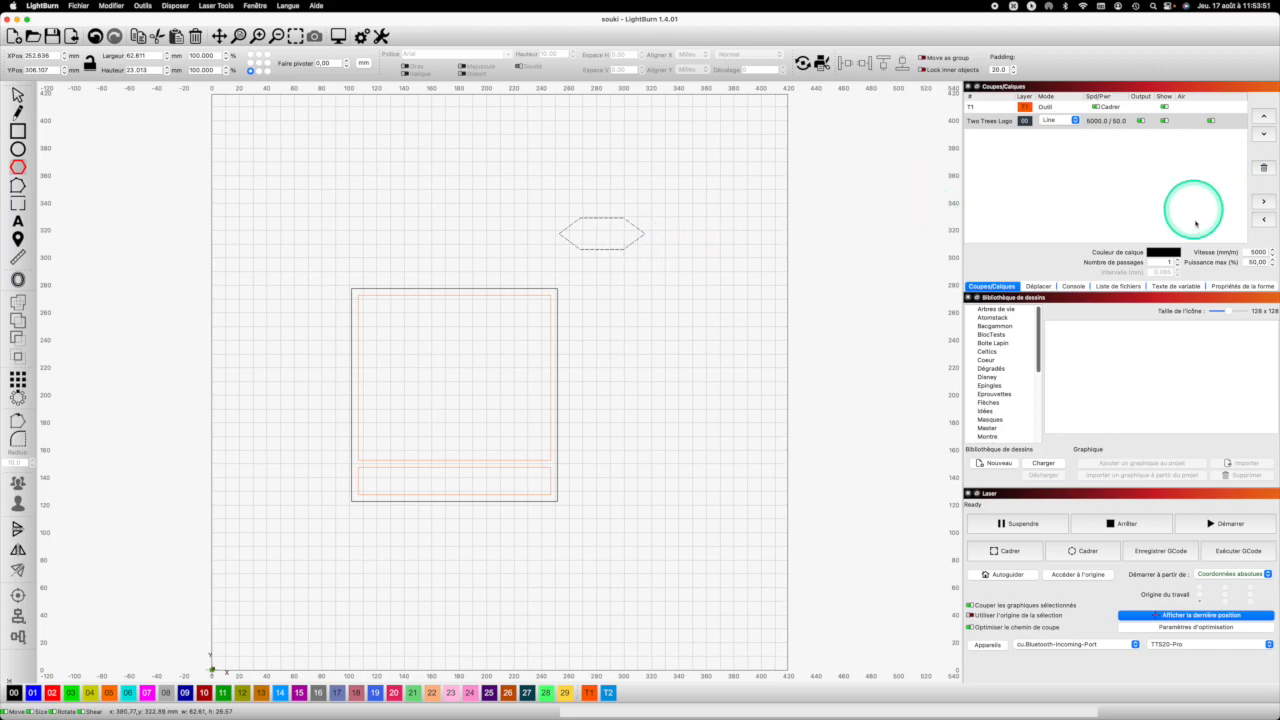
{"action": "key", "text": "alt"}
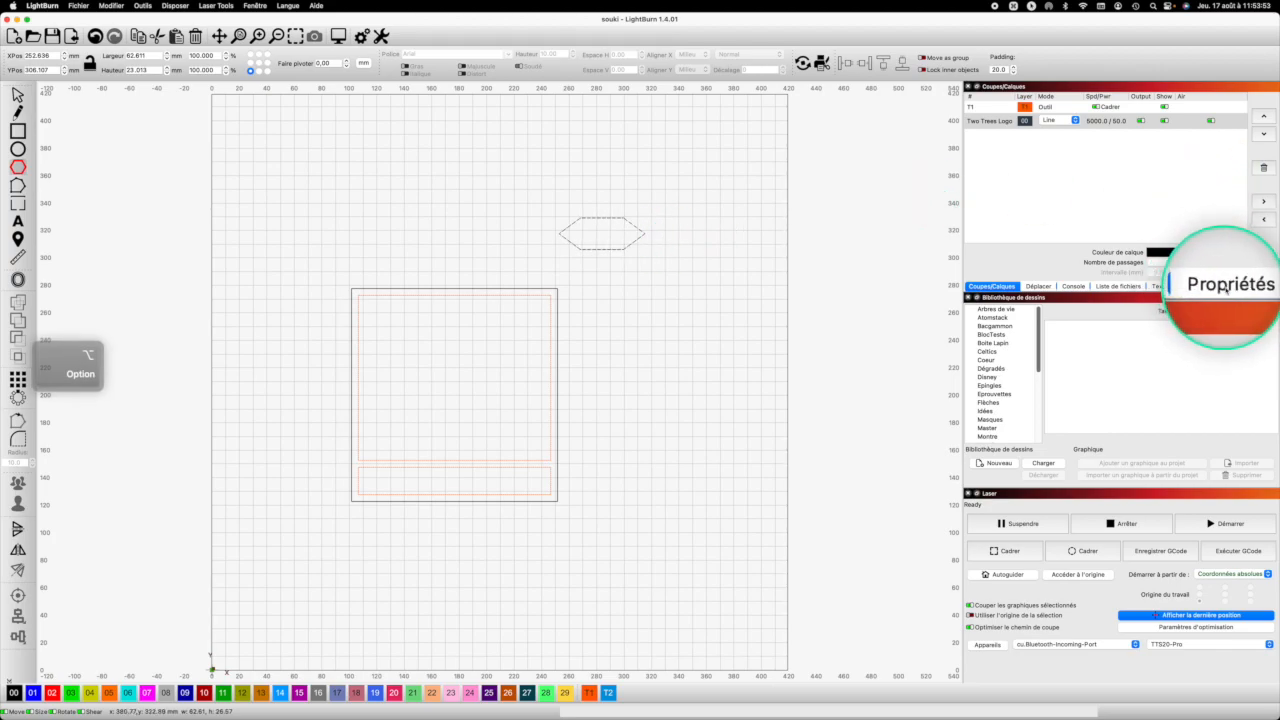
{"action": "left_click", "coordinate": [1248, 288]}
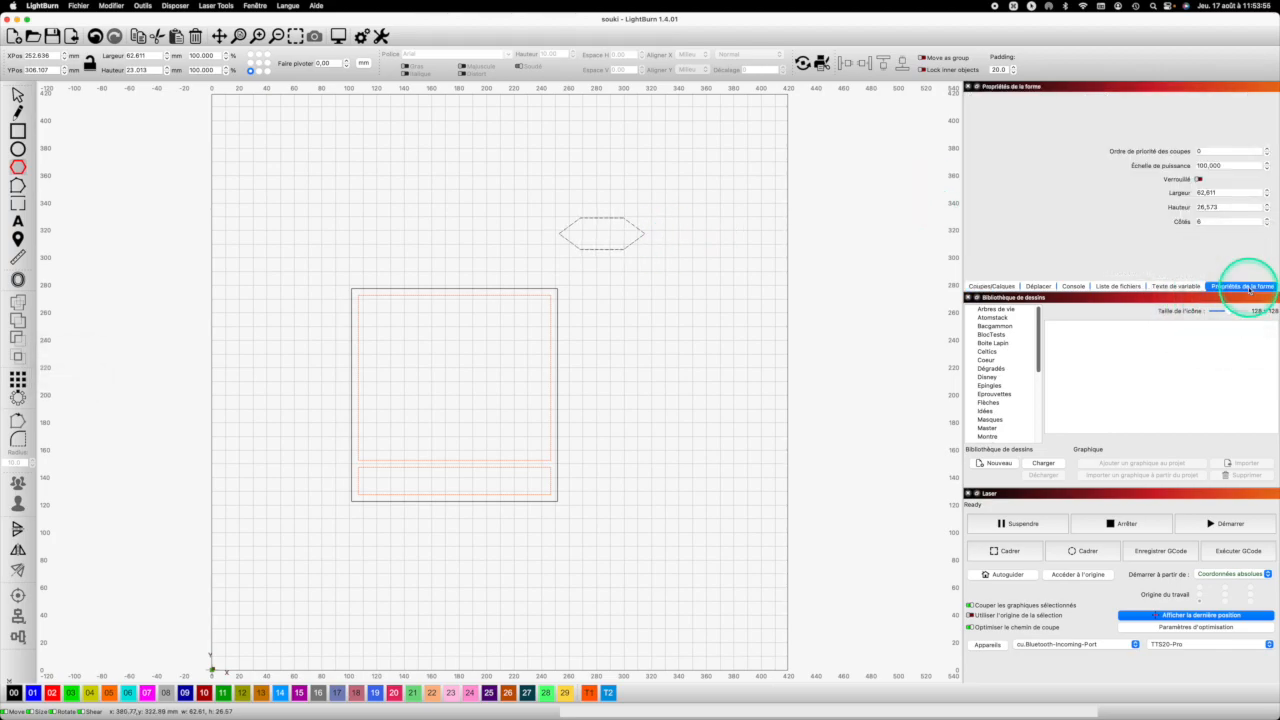
{"action": "right_click", "coordinate": [1031, 90]}
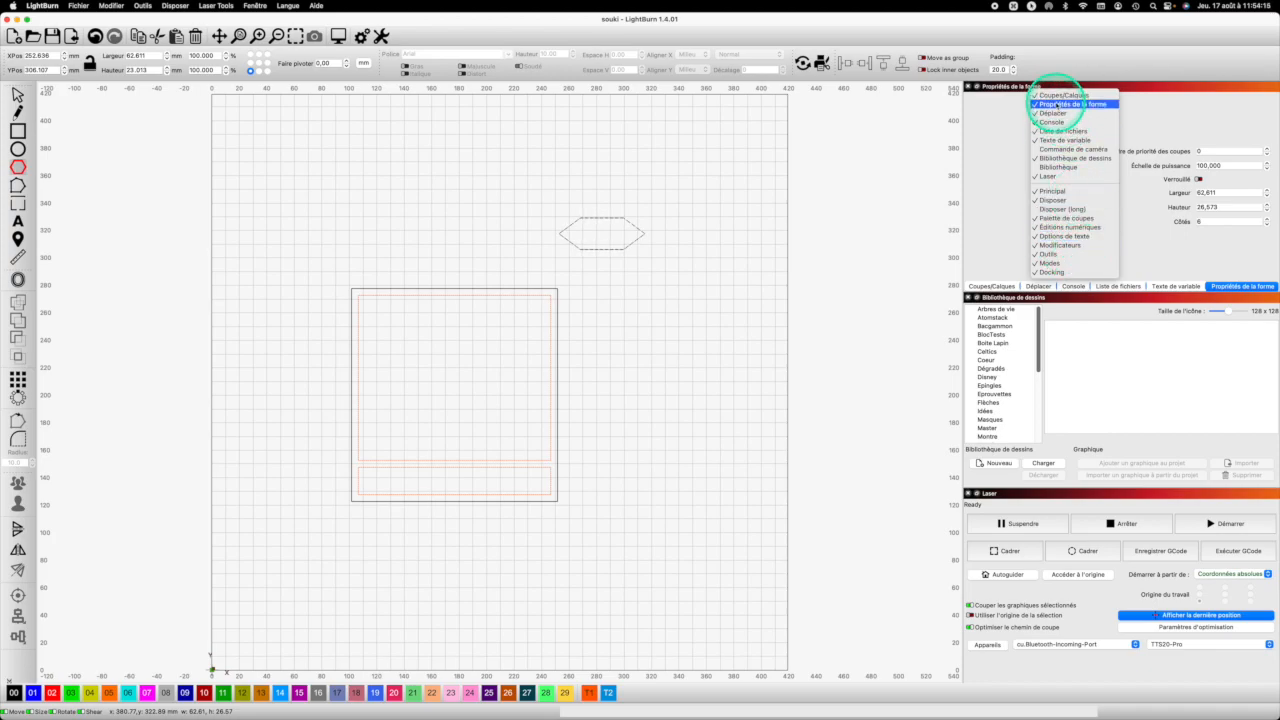
{"action": "left_click", "coordinate": [1229, 287]}
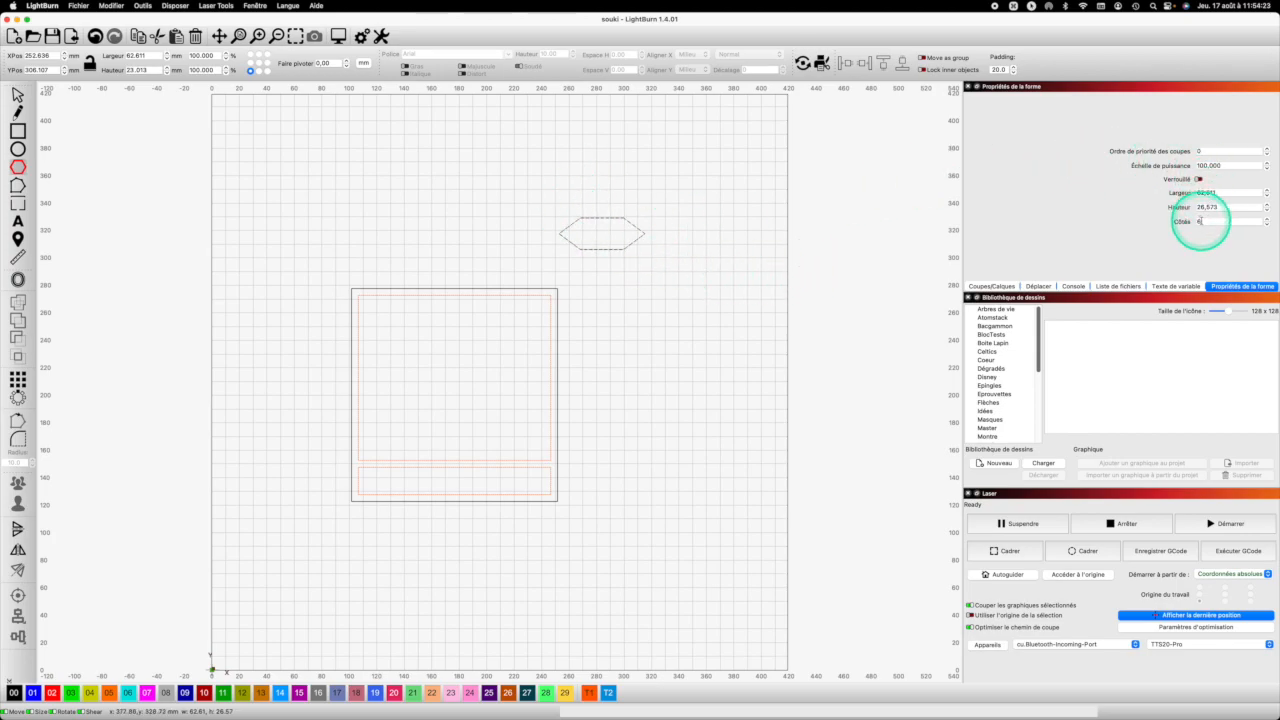
{"action": "double_click", "coordinate": [1203, 221]}
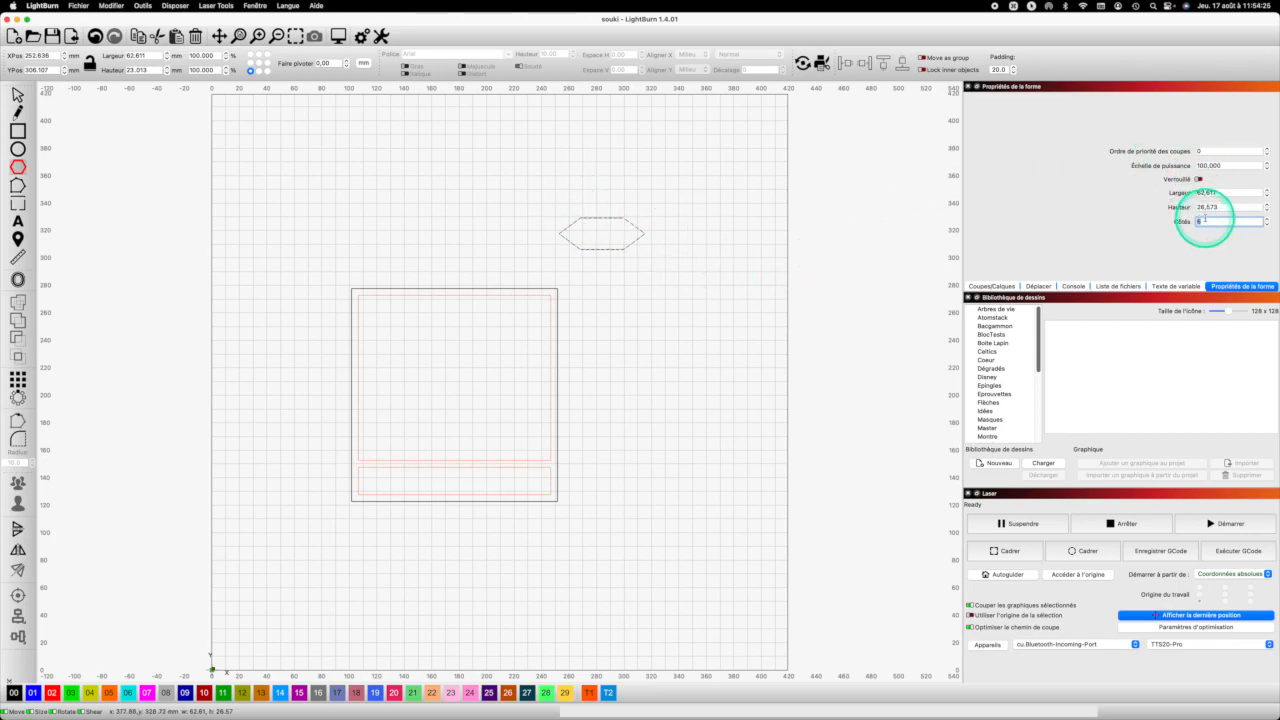
{"action": "type", "text": "3"}
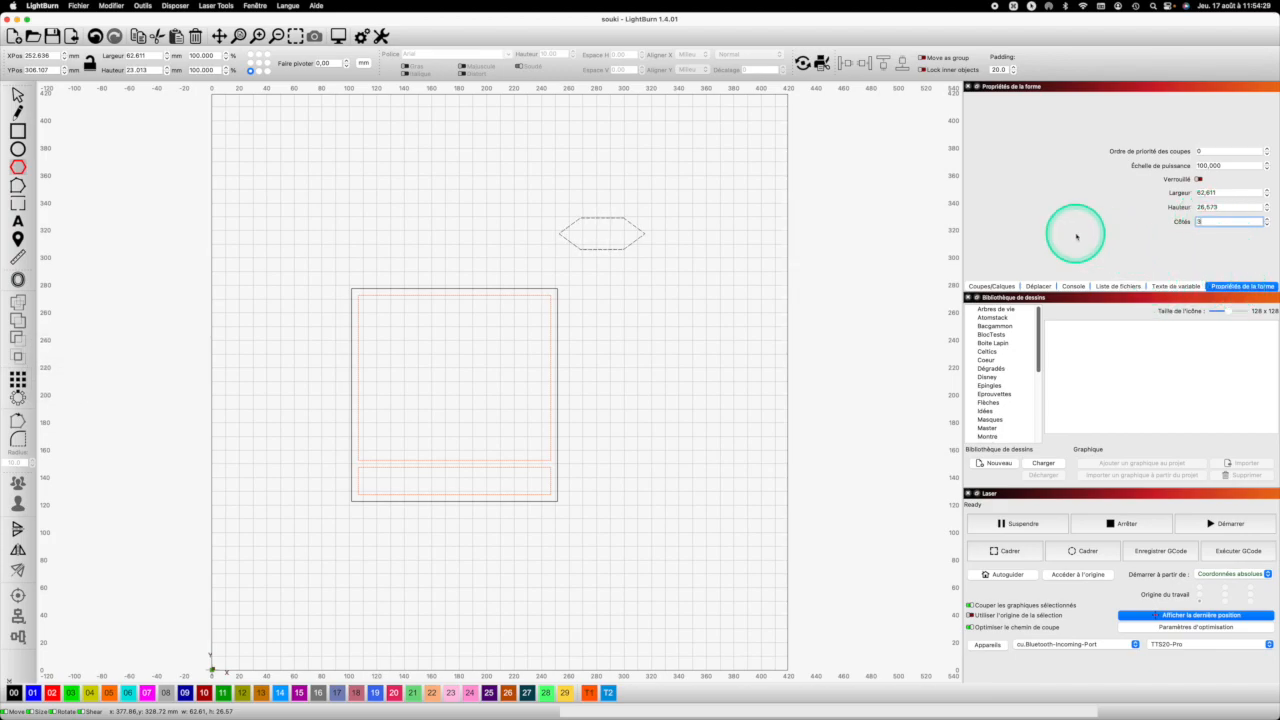
{"action": "key", "text": "Return"}
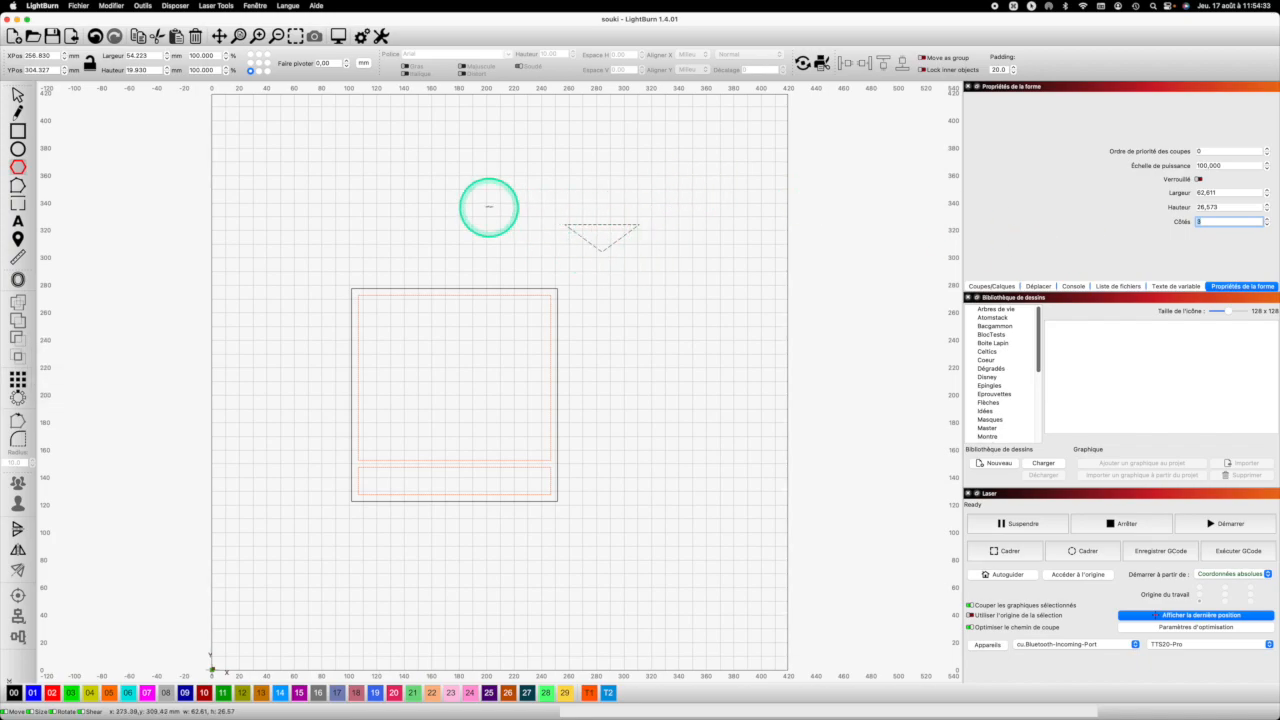
Rotate the triangle by 90 degrees and move it up so it sits clear of the frame
{"action": "left_click", "coordinate": [601, 226]}
{"action": "left_click", "coordinate": [316, 65]}
{"action": "type", "text": "90"}
{"action": "key", "text": "Return"}
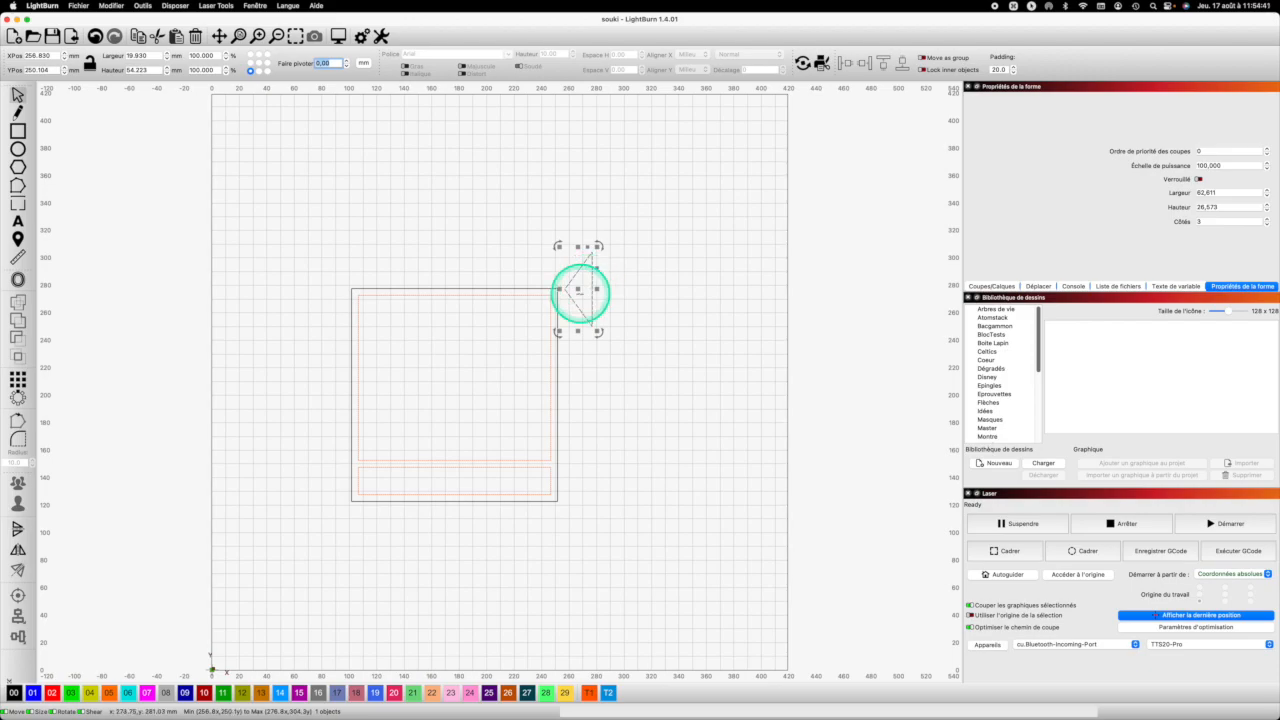
{"action": "left_click", "coordinate": [577, 268]}
{"action": "left_click_drag", "start_coordinate": [577, 268], "coordinate": [567, 218]}
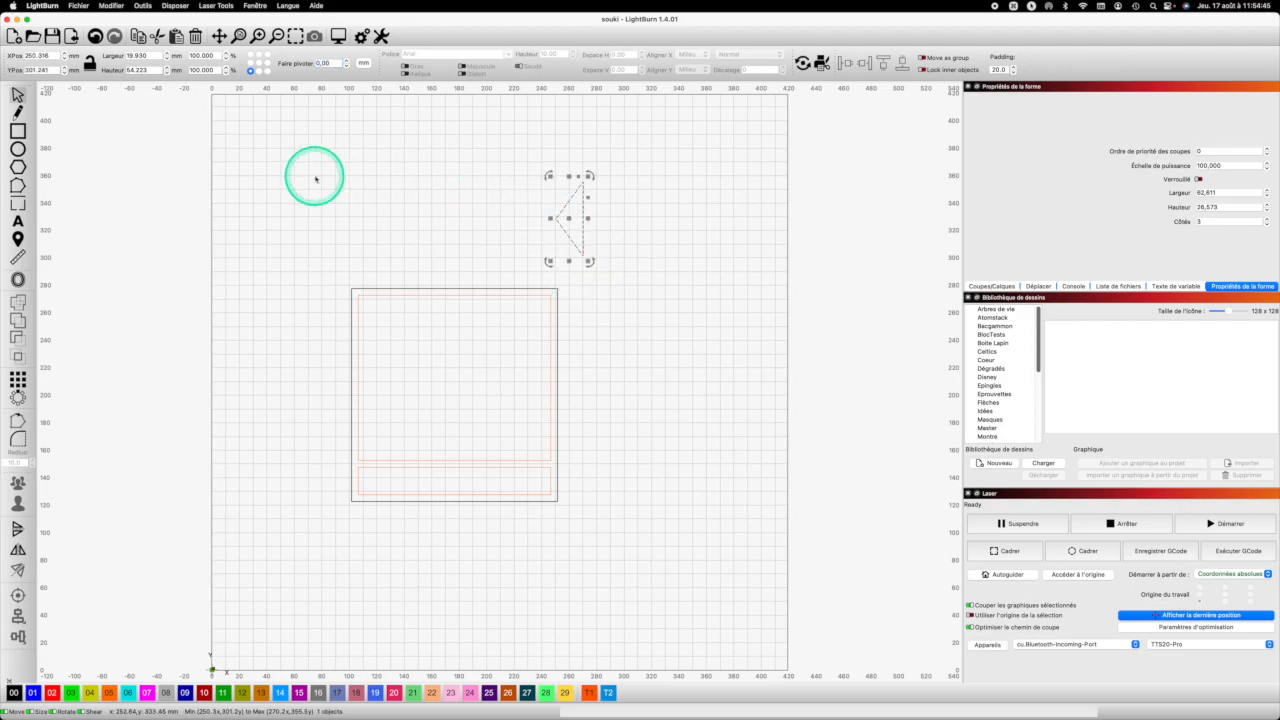
Set the triangle's width to 60 mm and its height to 20 mm
{"action": "left_click_drag", "start_coordinate": [145, 56], "coordinate": [116, 55]}
{"action": "type", "text": "60"}
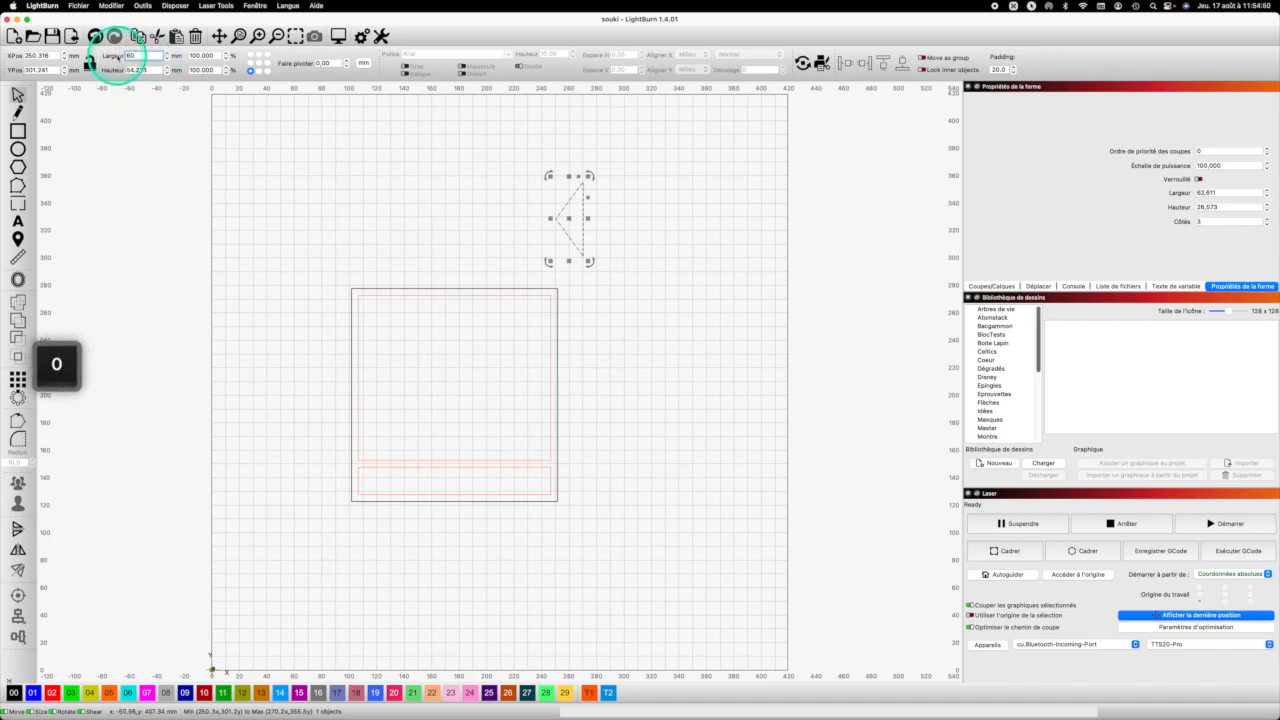
{"action": "key", "text": "Tab"}
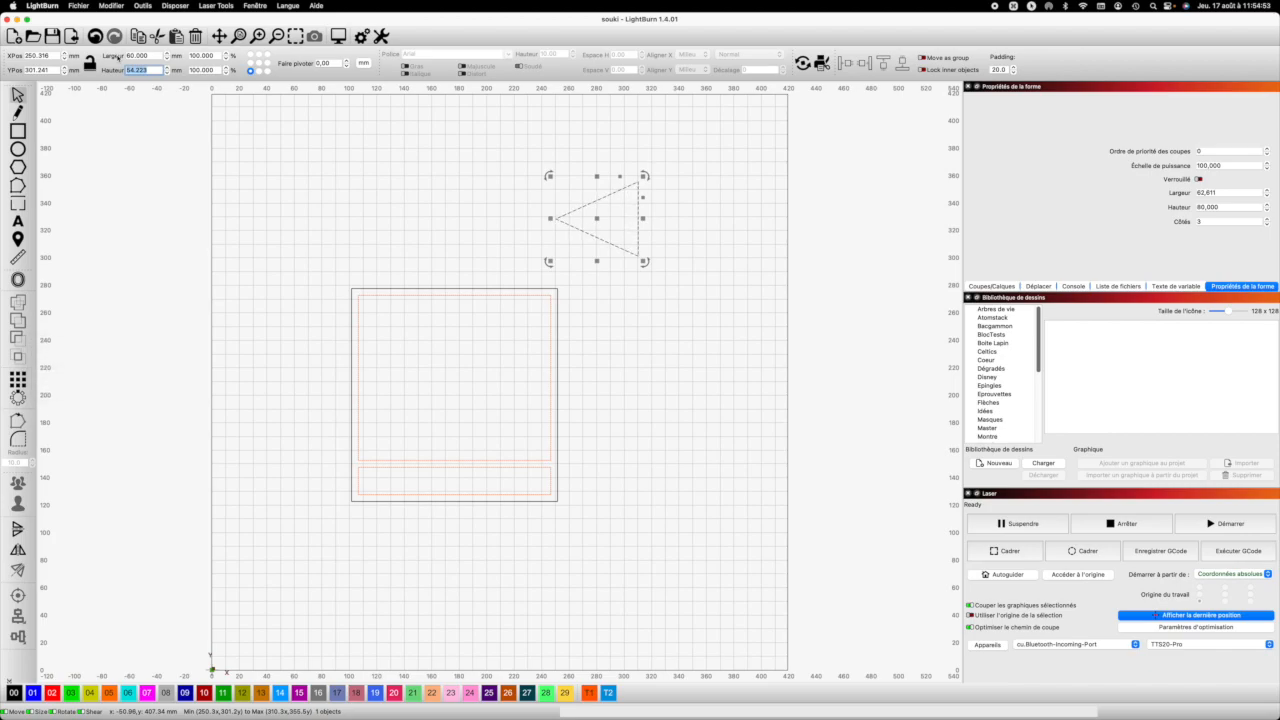
{"action": "type", "text": "60"}
{"action": "key", "text": "Return"}
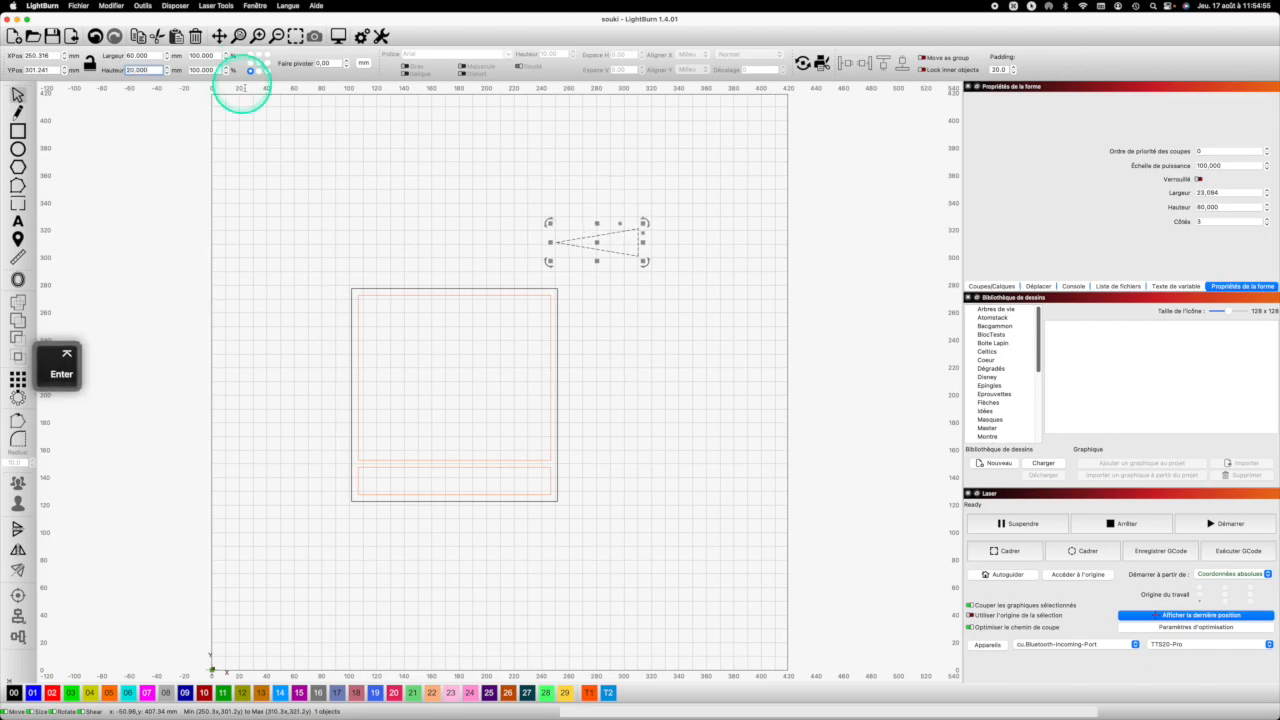
{"action": "left_click", "coordinate": [680, 240]}
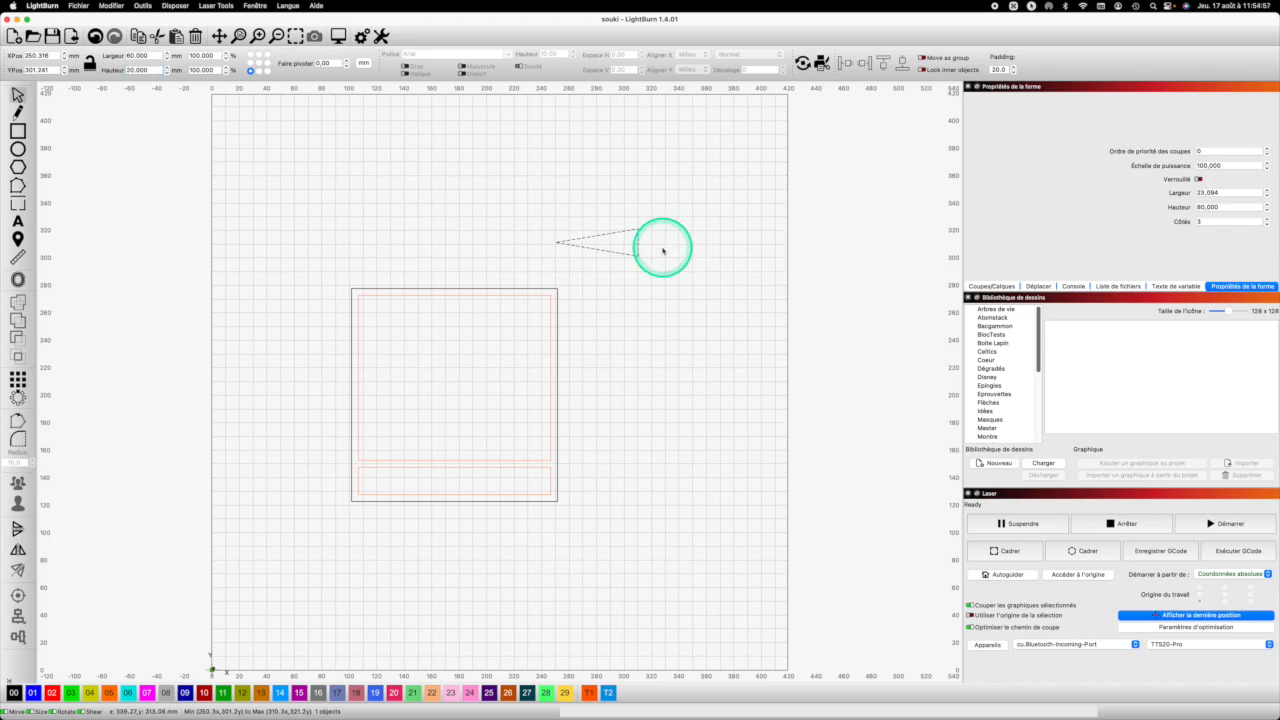
{"action": "left_click", "coordinate": [662, 251]}
{"action": "left_click", "coordinate": [640, 245]}
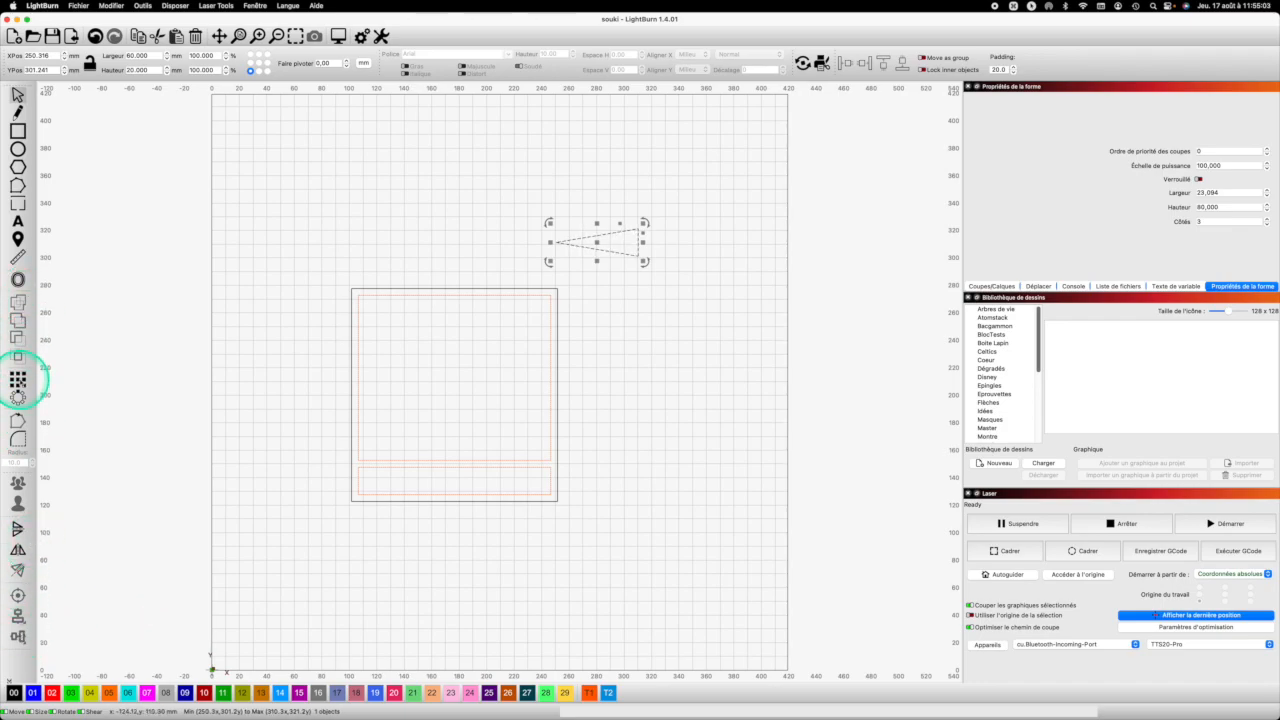
{"action": "key", "text": "super+c"}
{"action": "key", "text": "super+v"}
{"action": "mouse_move", "coordinate": [597, 210]}
{"action": "left_mouse_down"}
{"action": "mouse_move", "coordinate": [597, 176]}
{"action": "mouse_move", "coordinate": [597, 216]}
{"action": "left_mouse_up"}
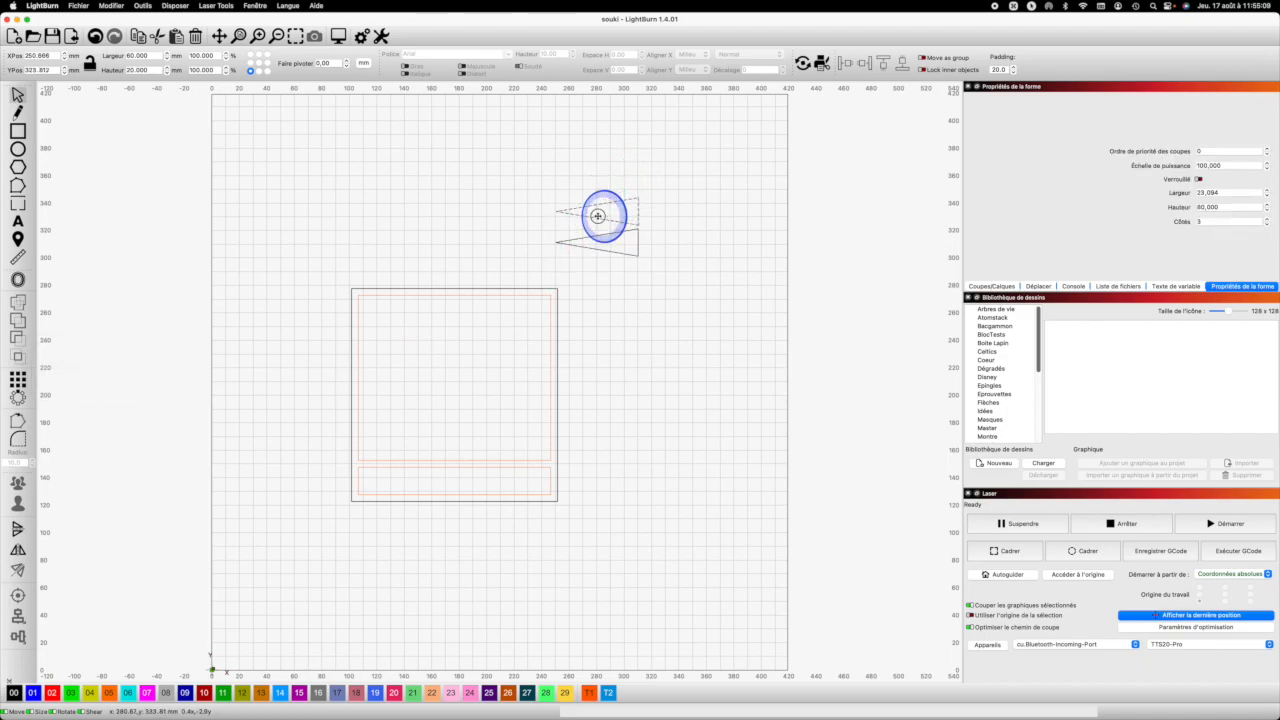
{"action": "left_click_drag", "start_coordinate": [598, 213], "coordinate": [602, 183]}
{"action": "key", "text": "BackSpace"}
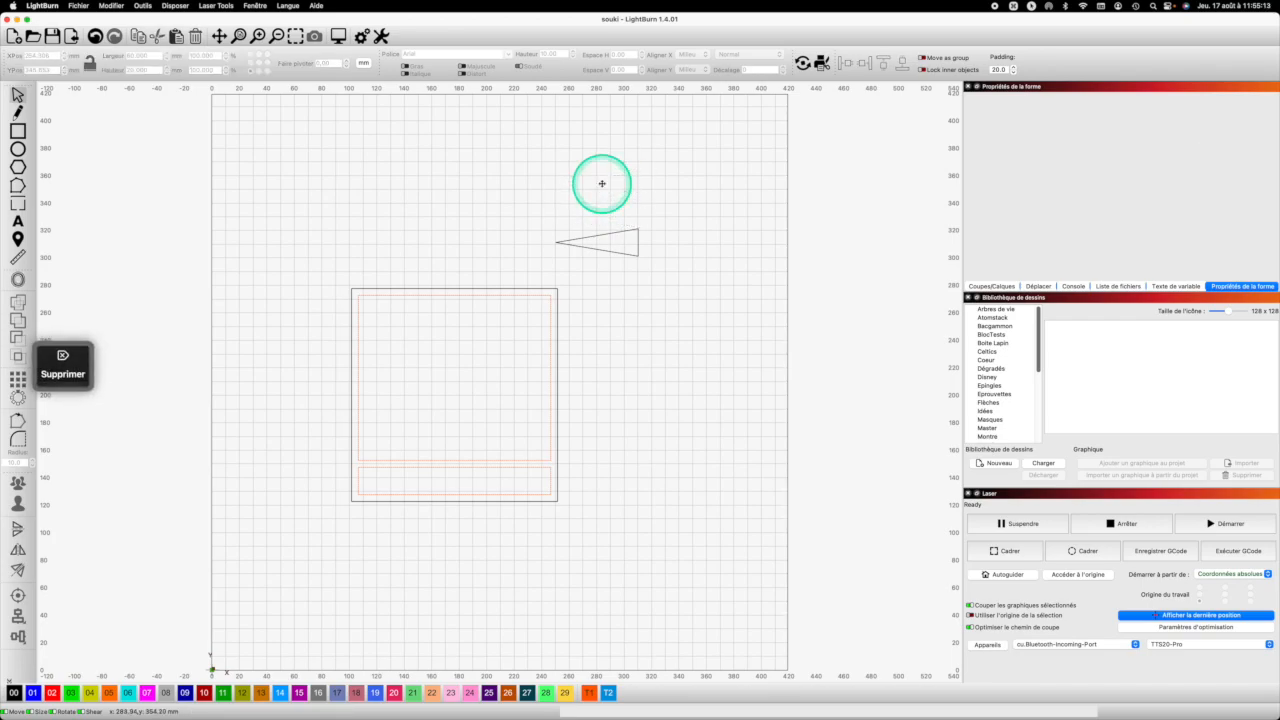
Create a grid array of the triangle with 2 rows and 0 mm vertical spacing
{"action": "left_click", "coordinate": [557, 243]}
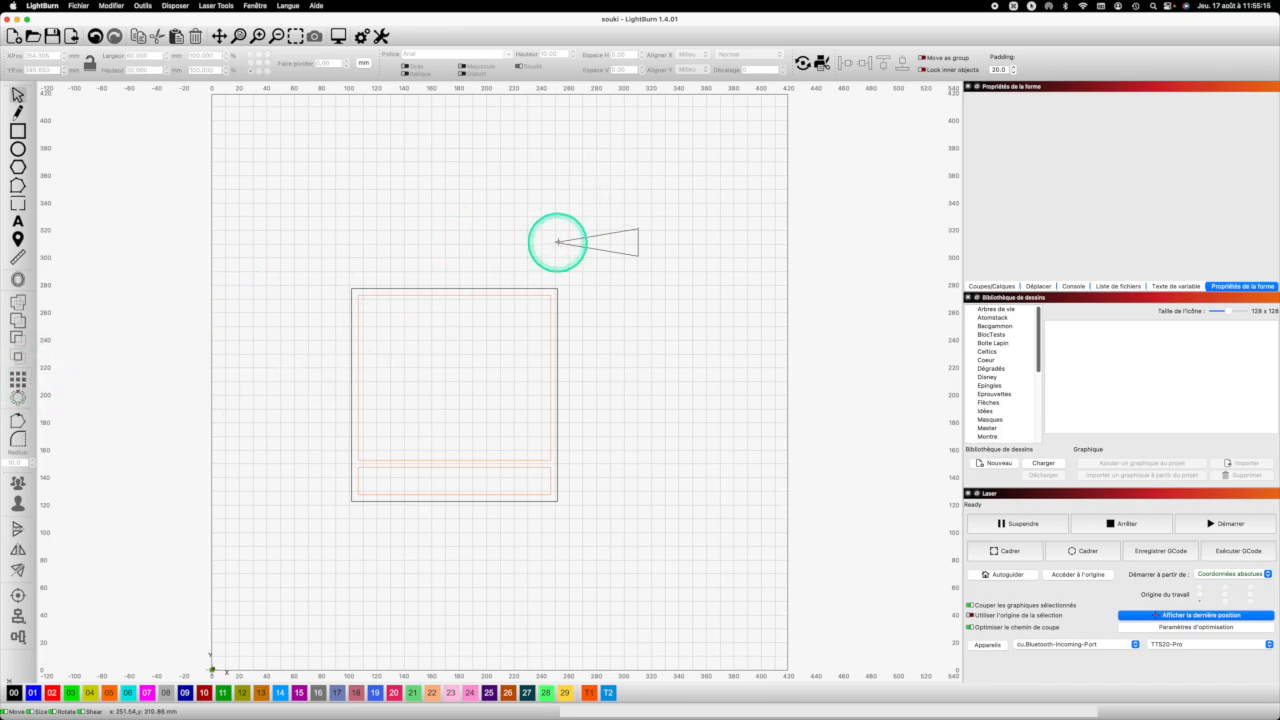
{"action": "left_click", "coordinate": [17, 375]}
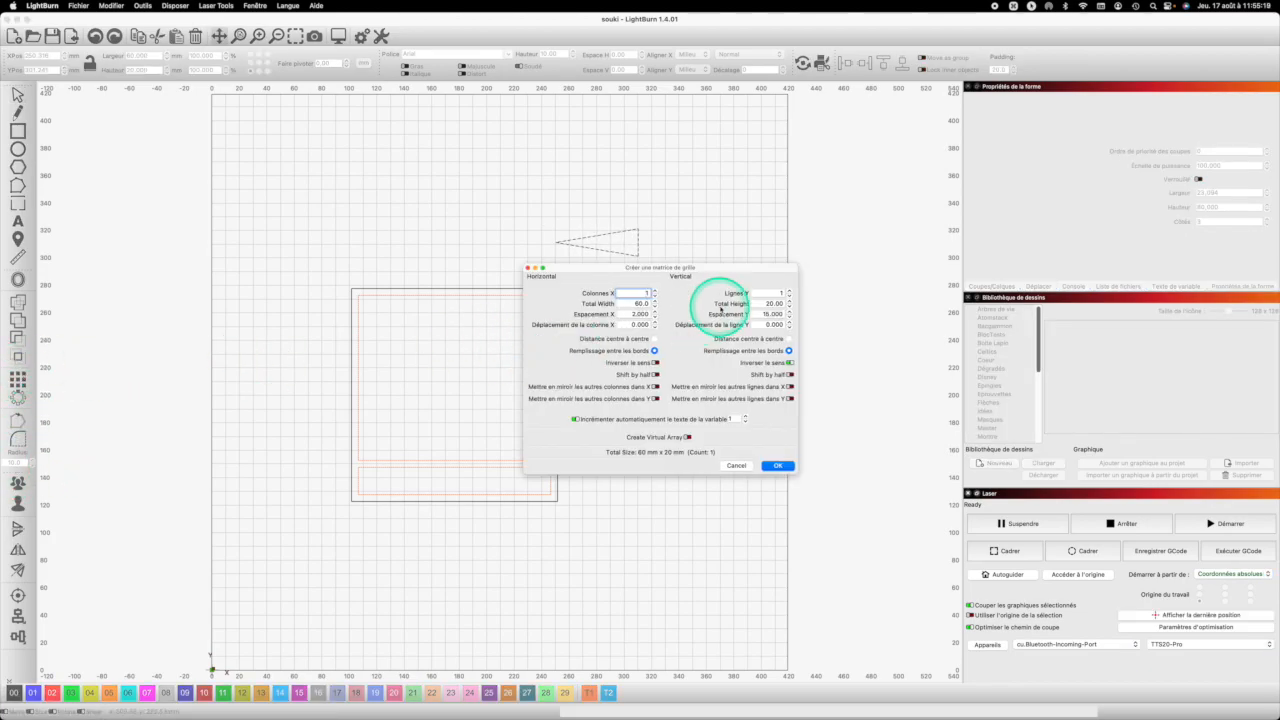
{"action": "left_click", "coordinate": [796, 291]}
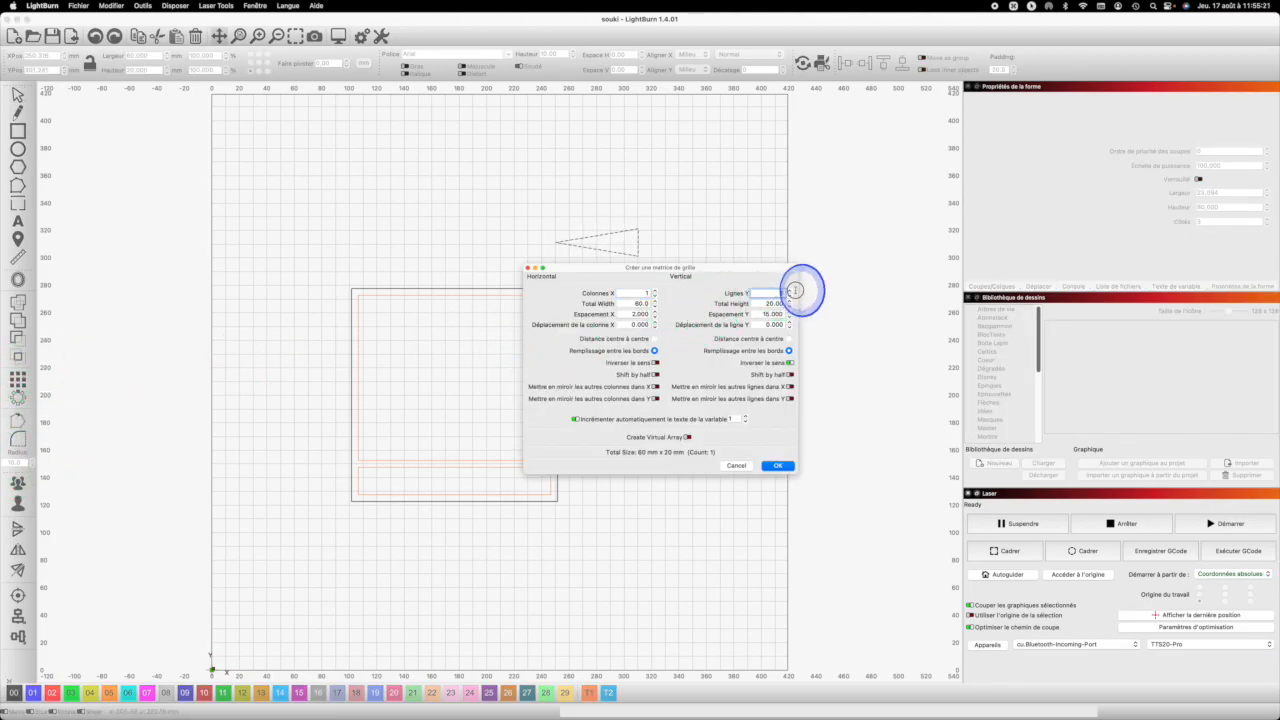
{"action": "key", "text": "BackSpace"}
{"action": "type", "text": "2"}
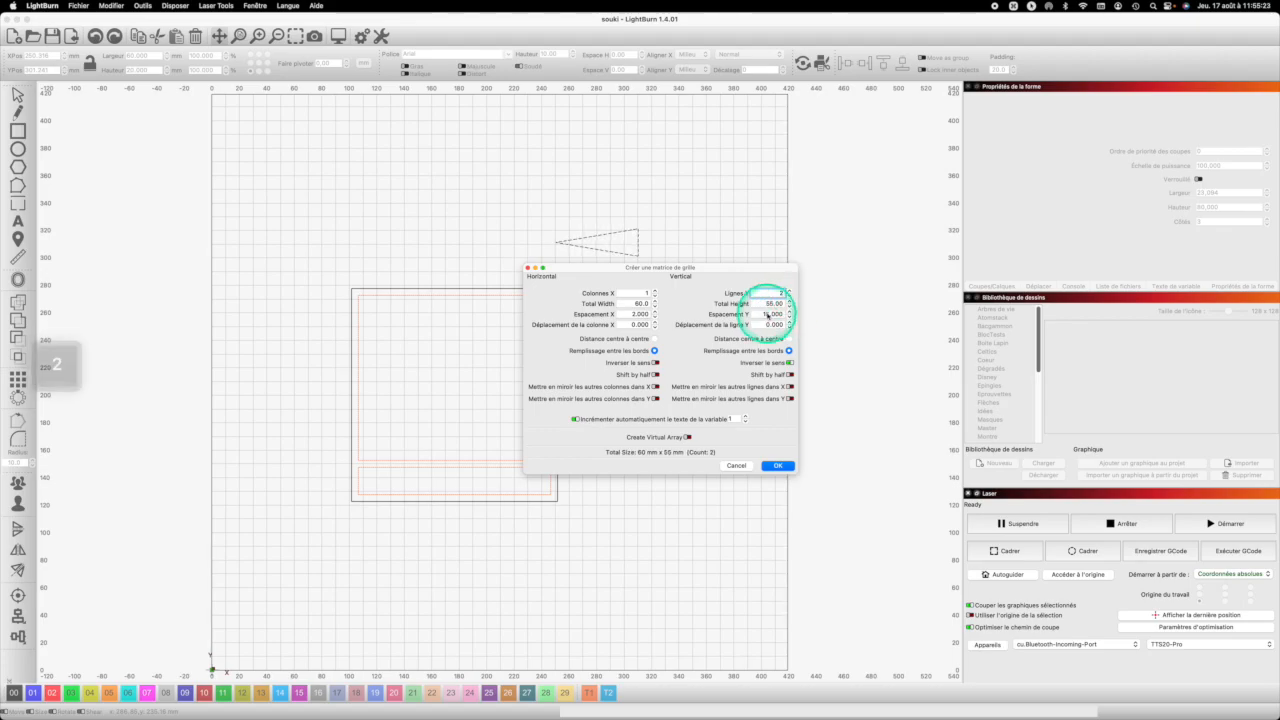
{"action": "left_click", "coordinate": [846, 309]}
{"action": "type", "text": "0"}
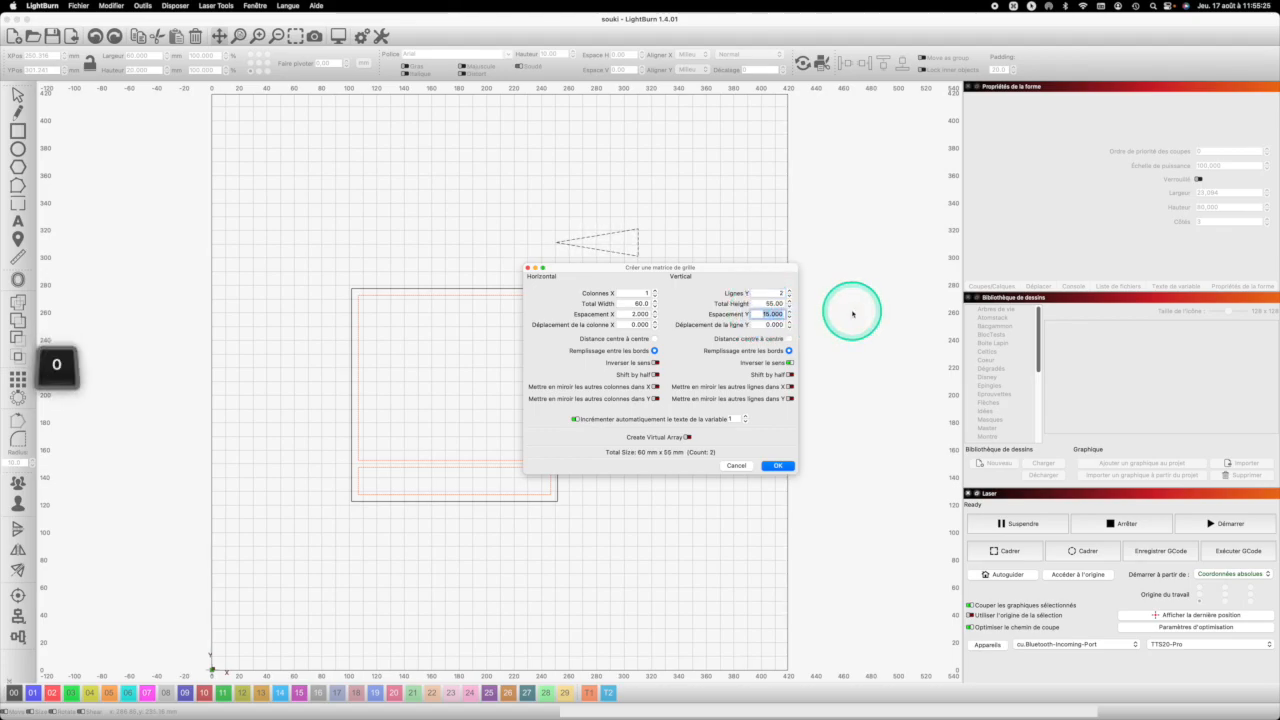
{"action": "left_click", "coordinate": [777, 465]}
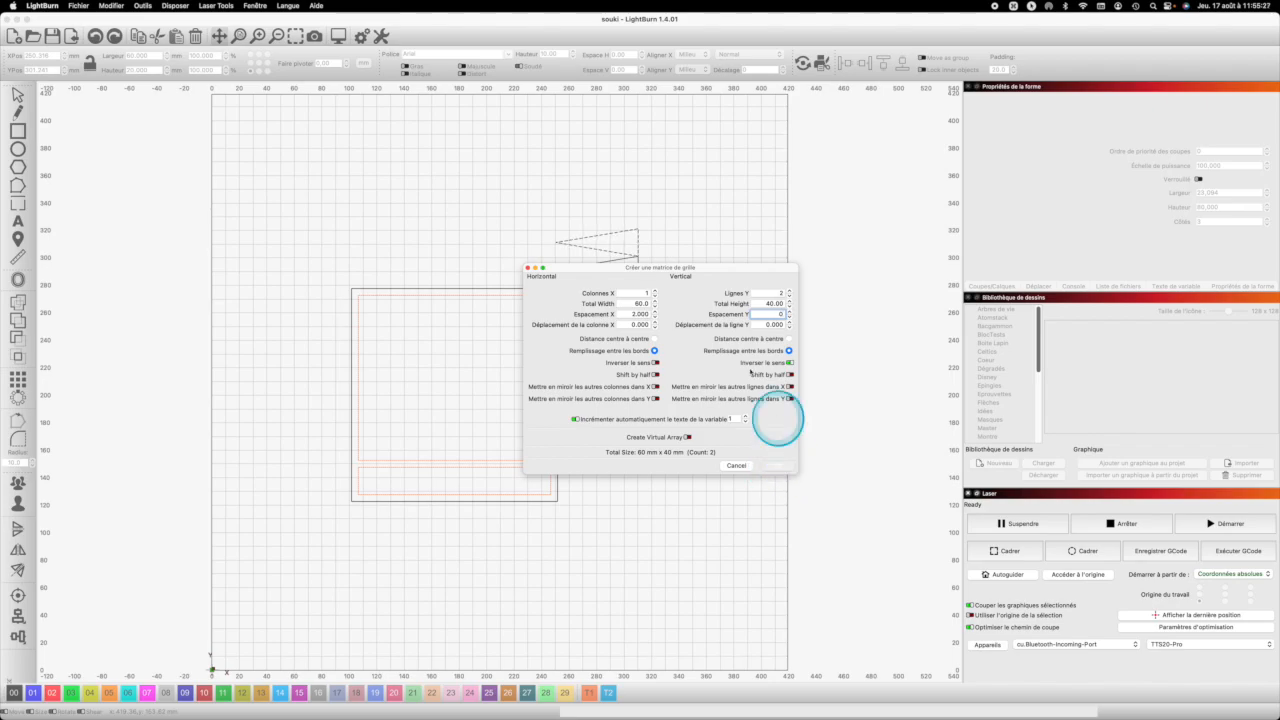
Assign the upper triangle to layer 09
{"action": "left_click", "coordinate": [675, 246]}
{"action": "left_click", "coordinate": [616, 250]}
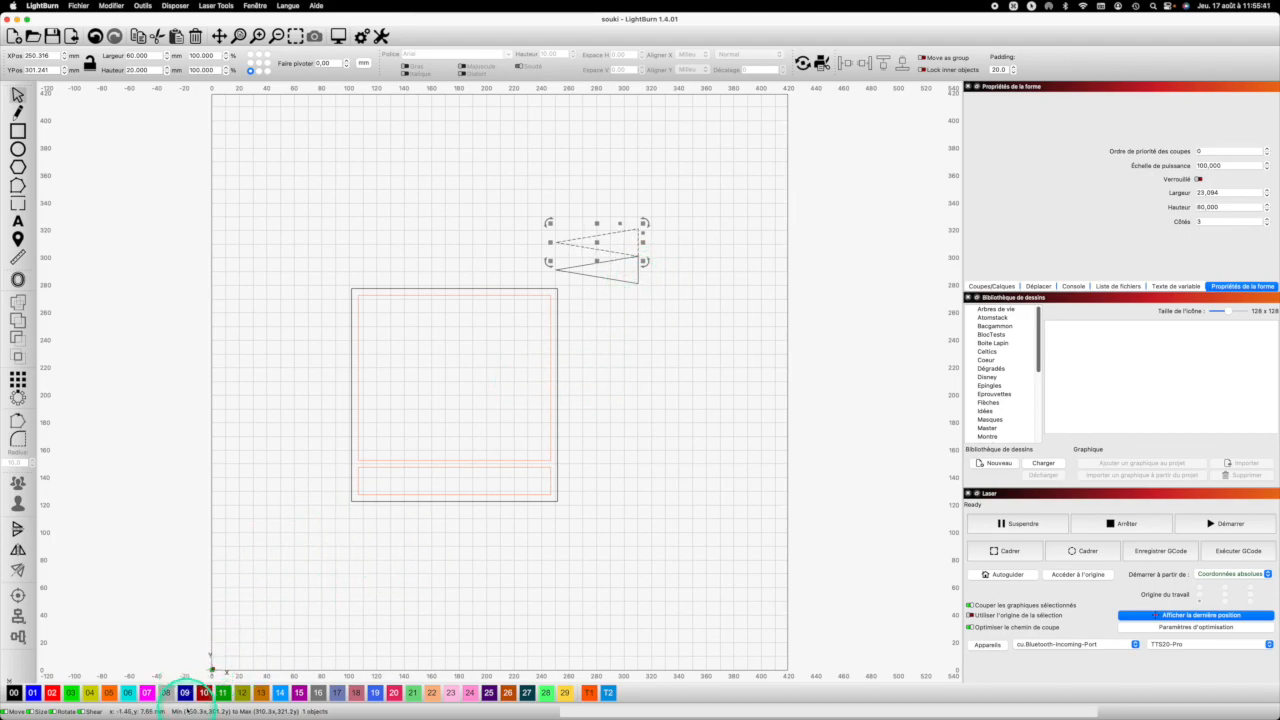
{"action": "left_click", "coordinate": [185, 693]}
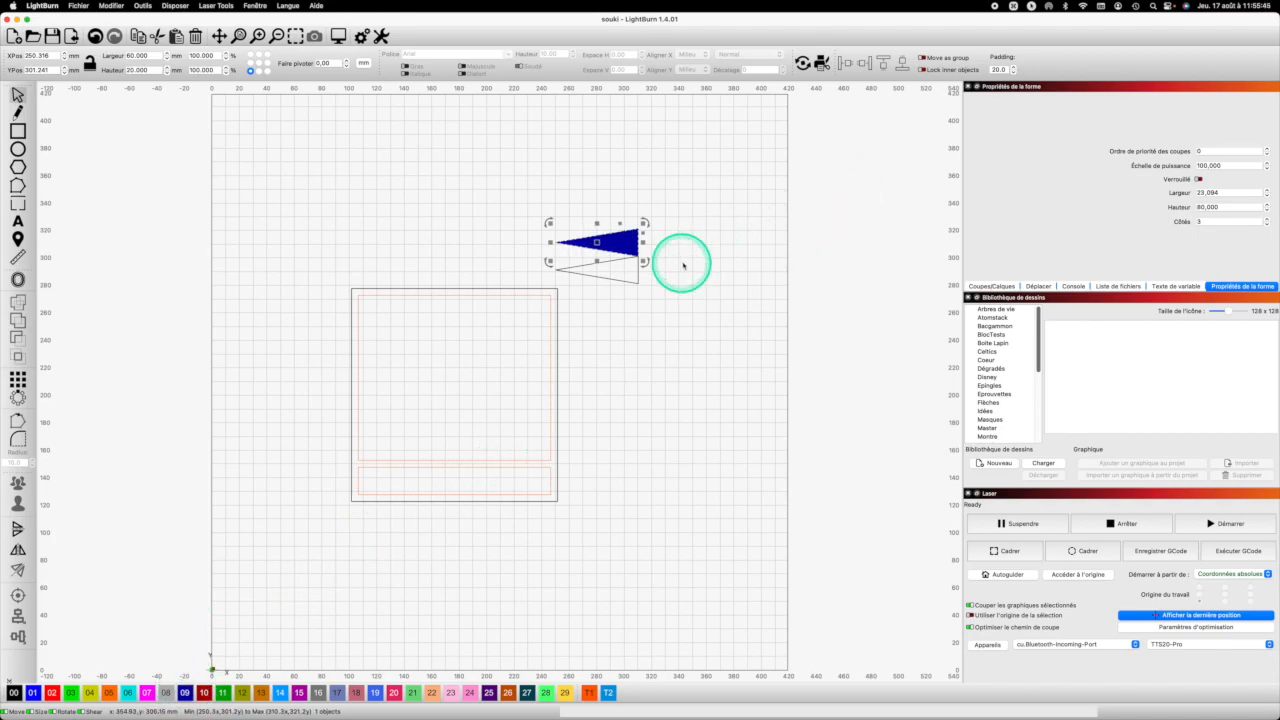
Offset the lower triangle inward by 0.5 mm
{"action": "left_click", "coordinate": [637, 281]}
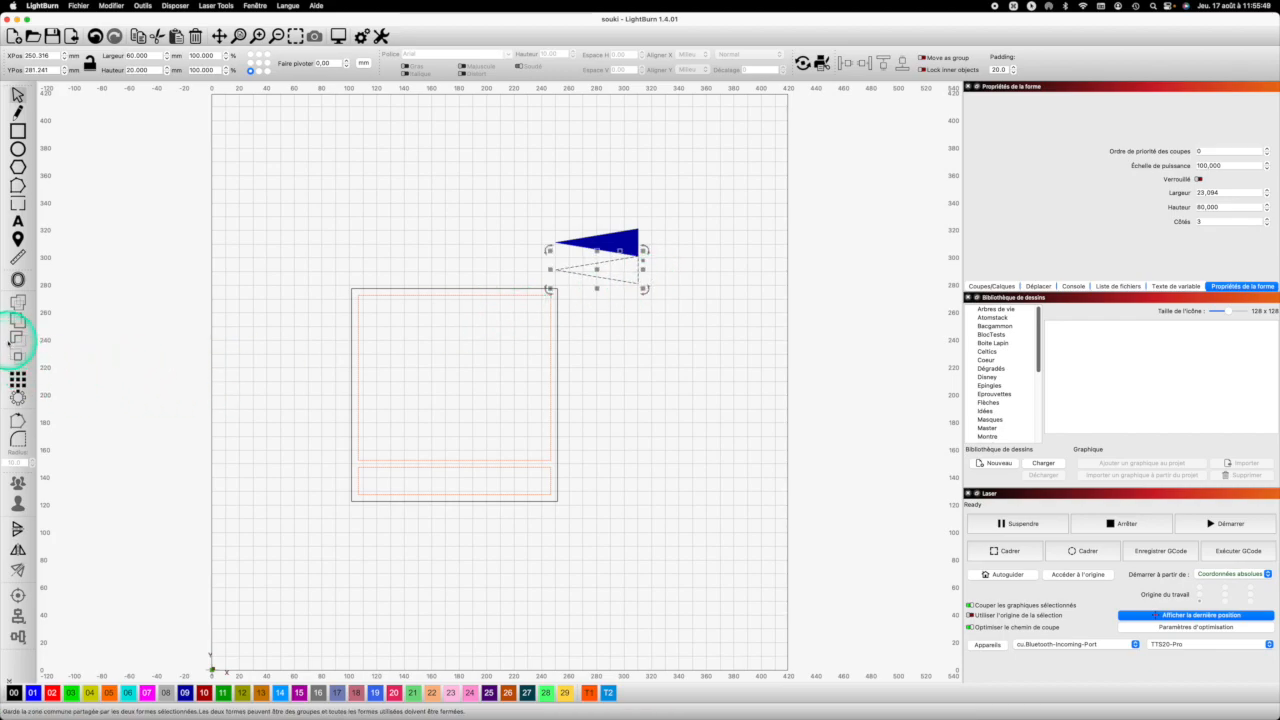
{"action": "left_click", "coordinate": [18, 279]}
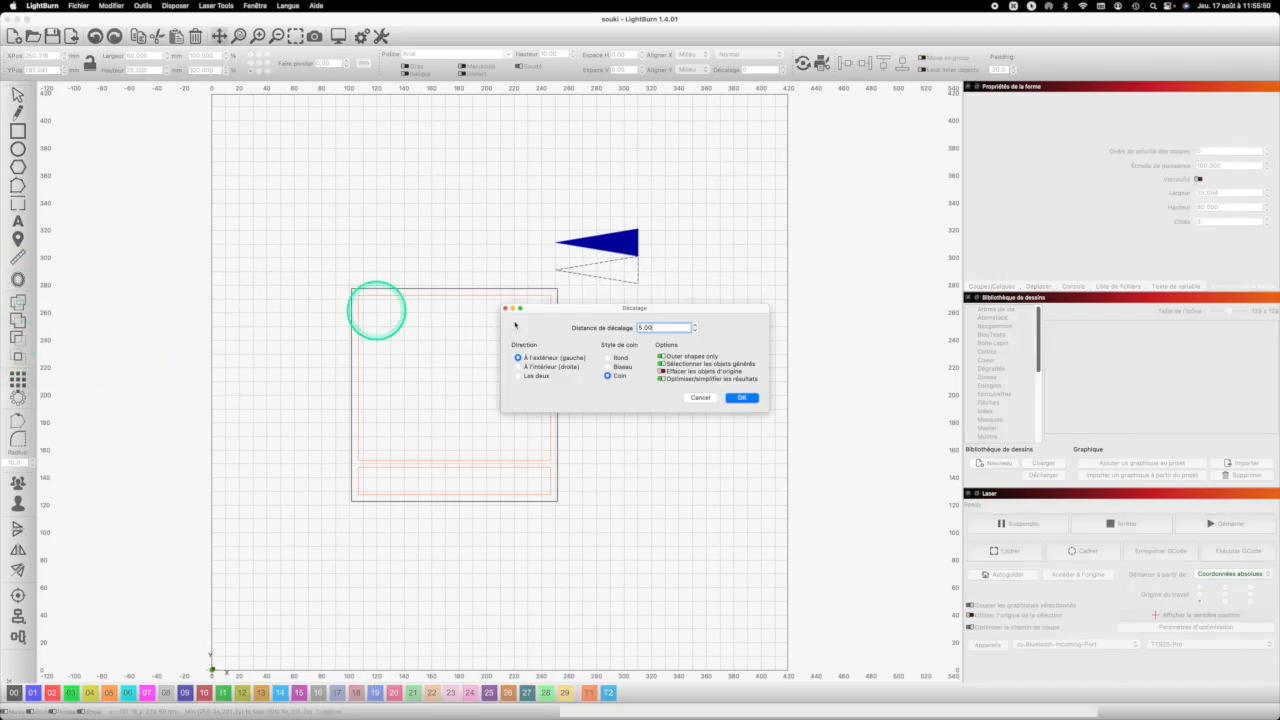
{"action": "double_click", "coordinate": [648, 327]}
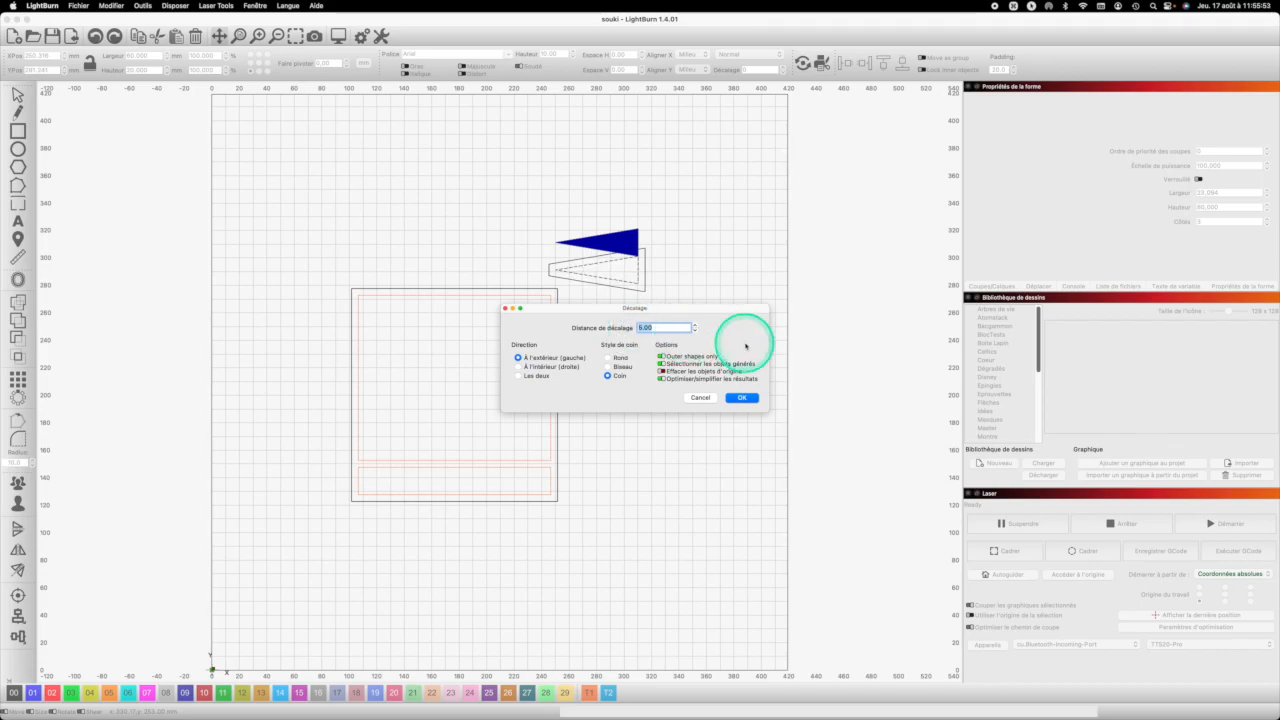
{"action": "type", "text": ",5"}
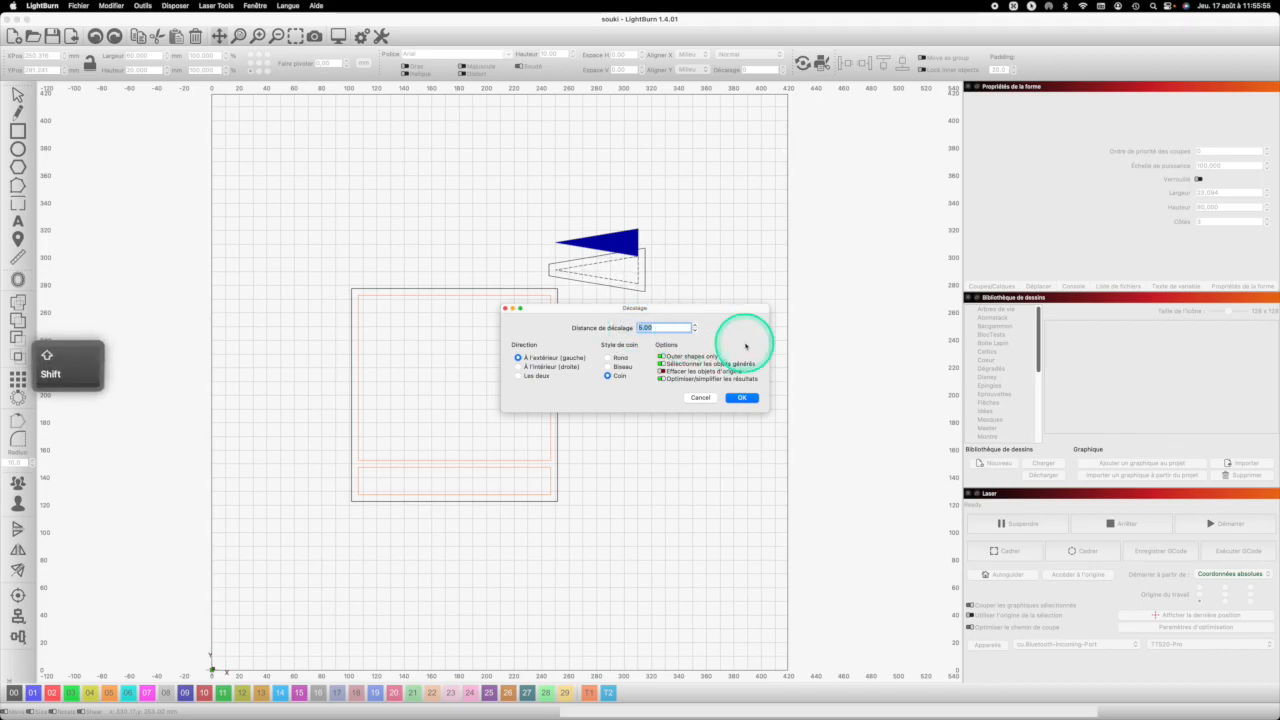
{"action": "left_click", "coordinate": [745, 347]}
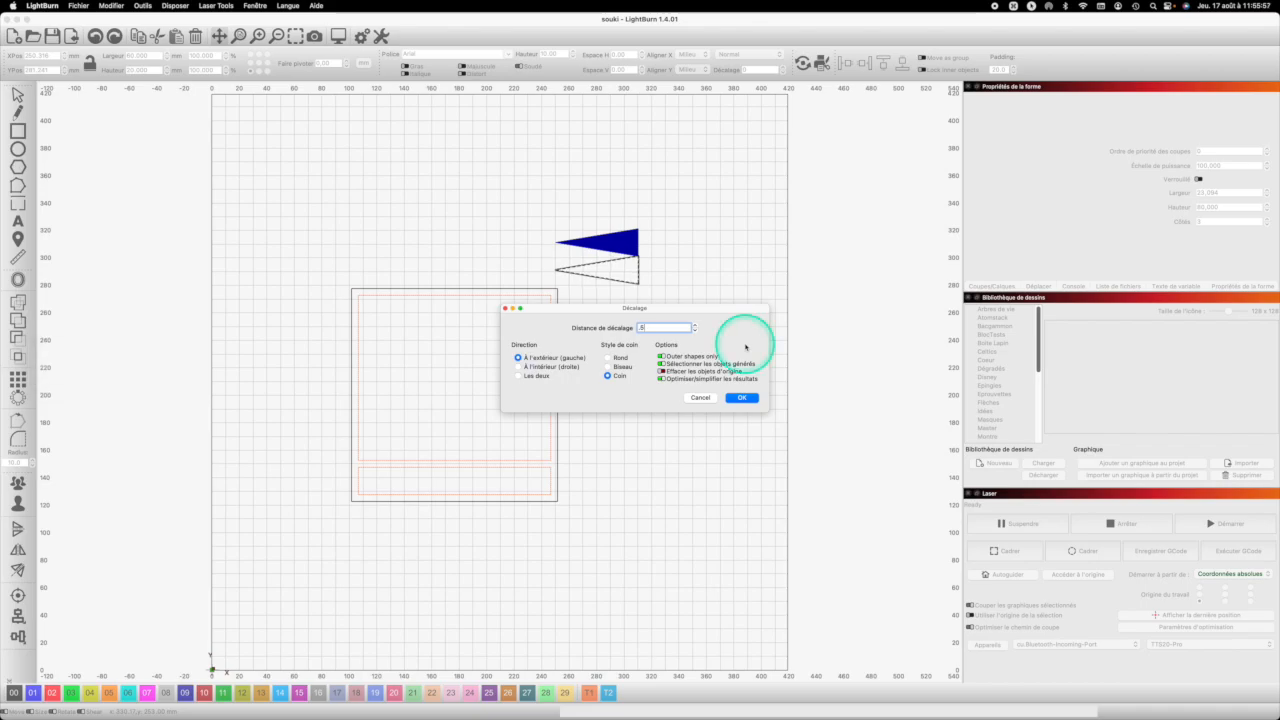
{"action": "left_click", "coordinate": [548, 367]}
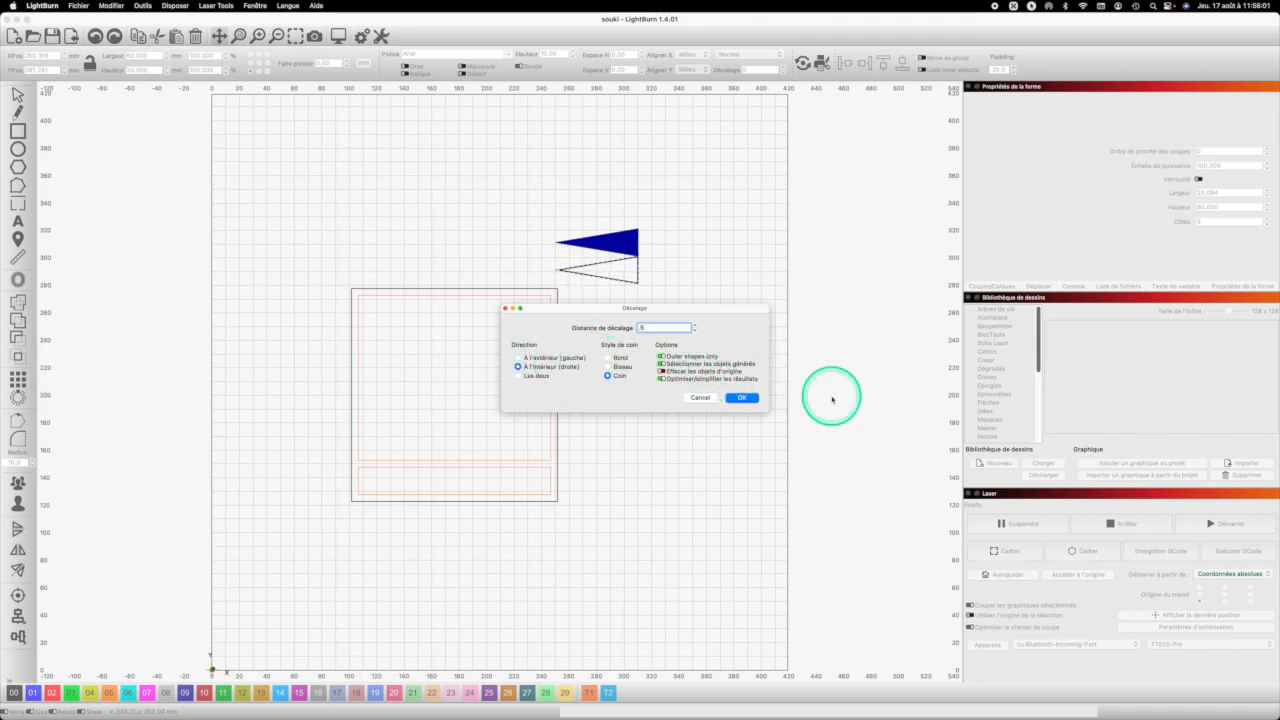
{"action": "left_click", "coordinate": [755, 399]}
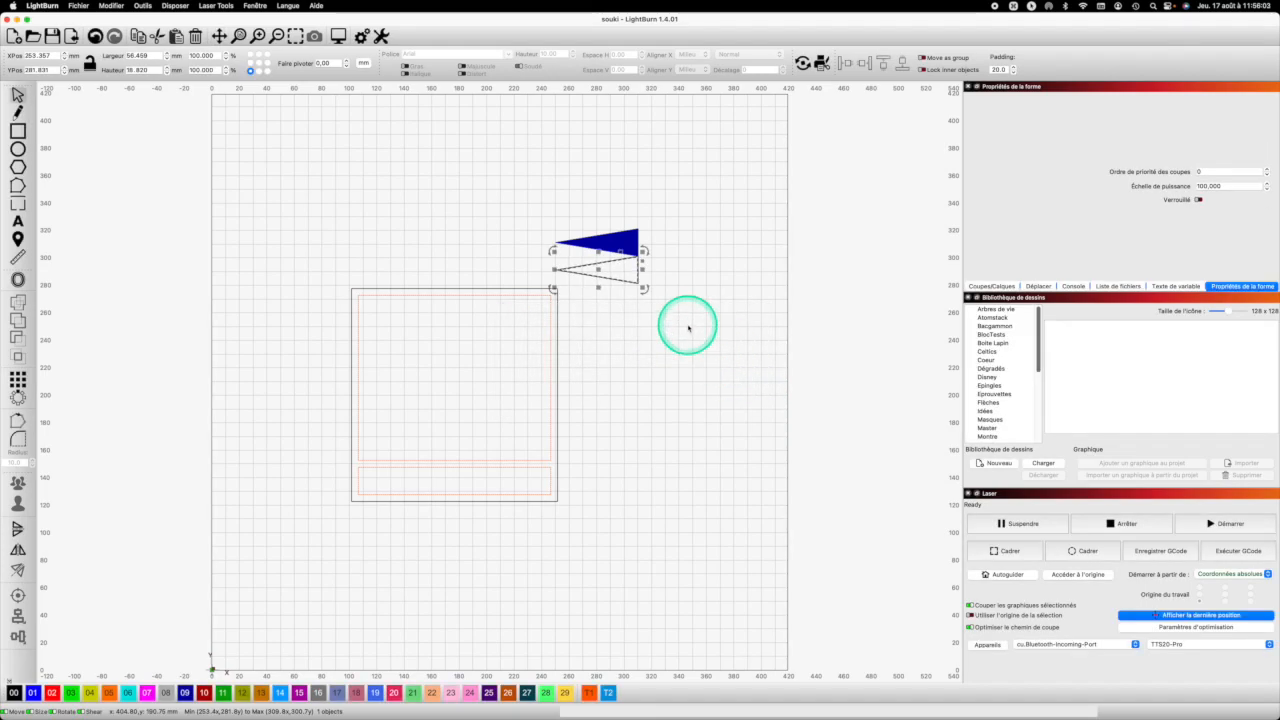
Group the lower triangle with its inner outline, and select that group together with the filled upper triangle
{"action": "left_click_drag", "start_coordinate": [678, 280], "coordinate": [632, 277]}
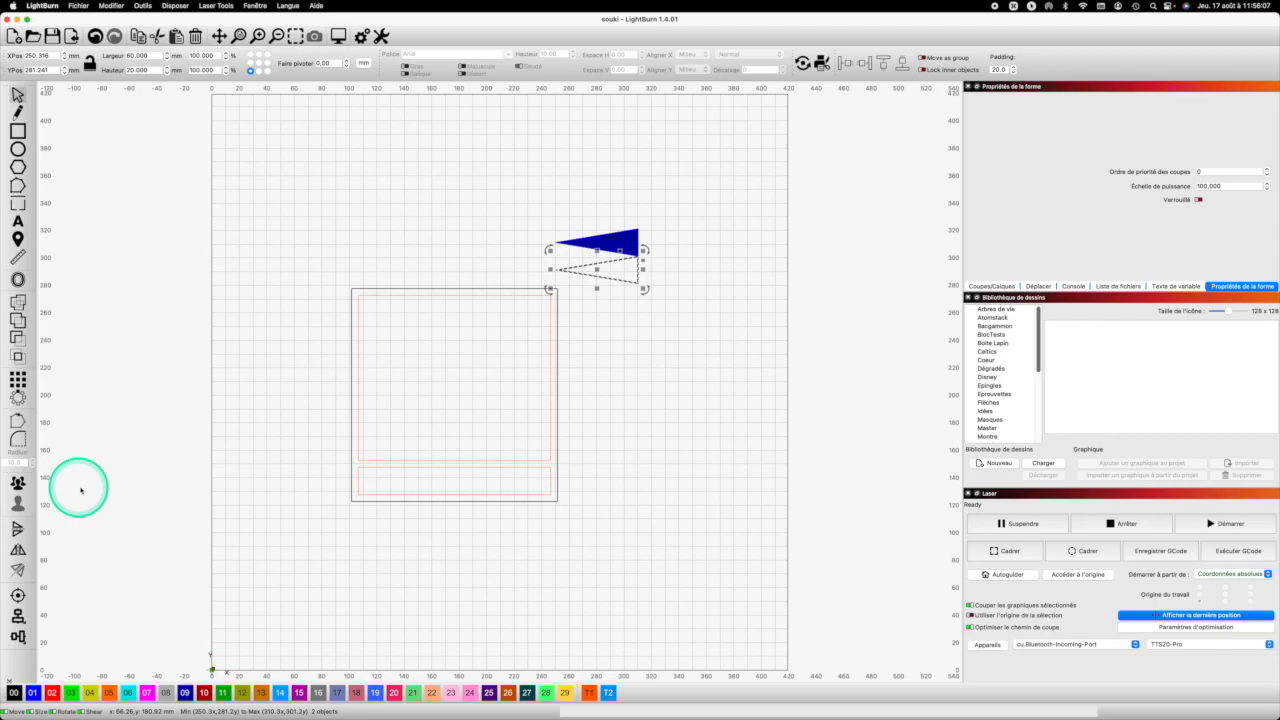
{"action": "left_click", "coordinate": [18, 482]}
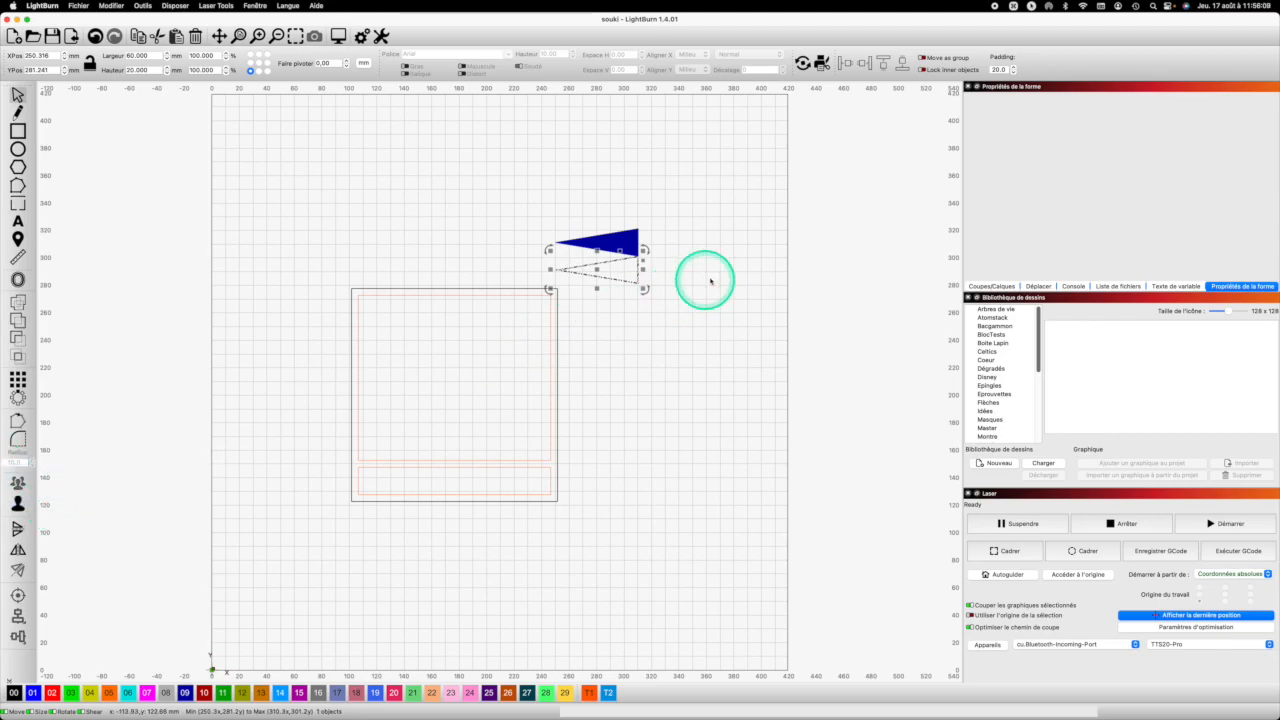
{"action": "left_click", "coordinate": [587, 203]}
{"action": "left_click_drag", "start_coordinate": [587, 203], "coordinate": [587, 204]}
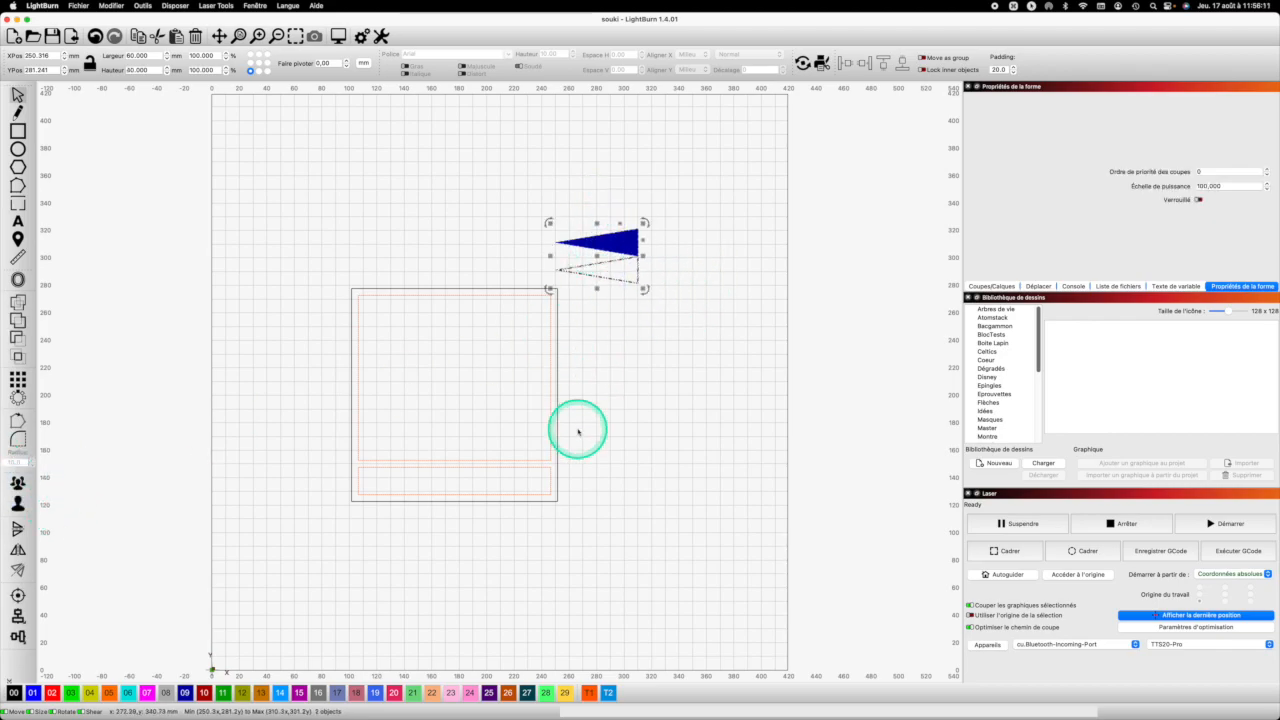
Assign both triangles to layer 09 and review the settings of its Fill and Line sub-layers
{"action": "left_click", "coordinate": [184, 690]}
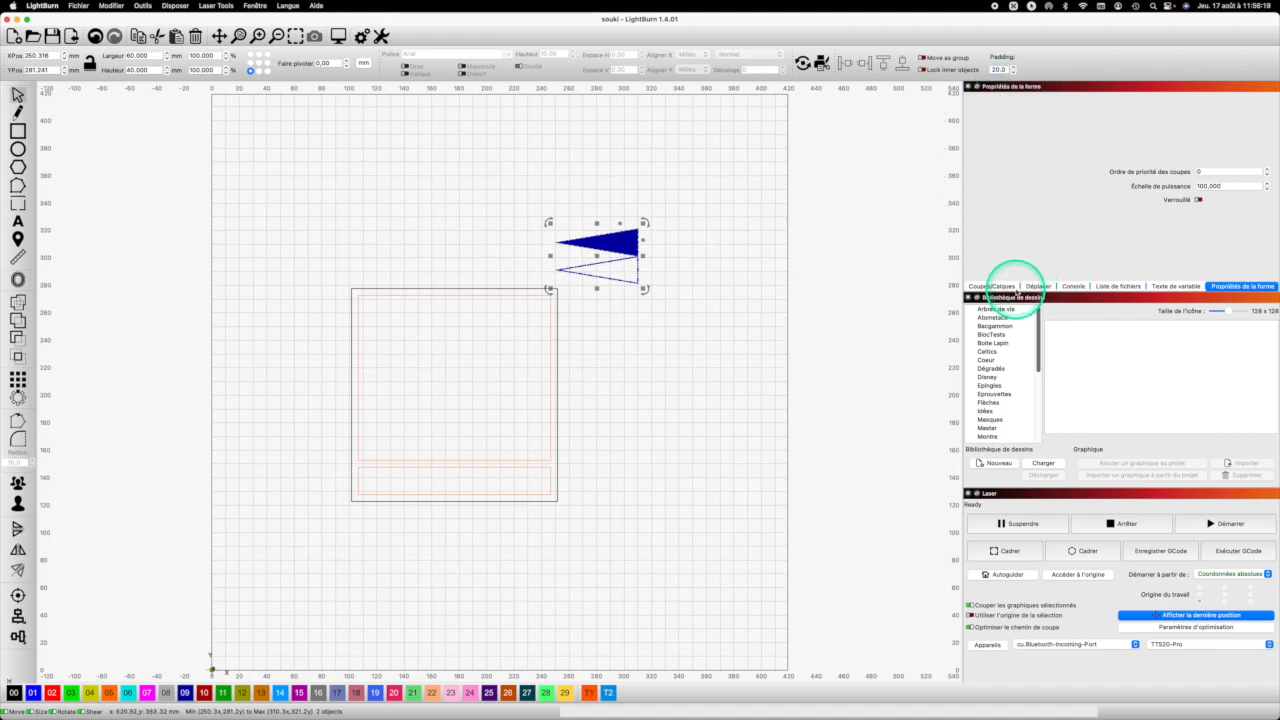
{"action": "left_click", "coordinate": [993, 286]}
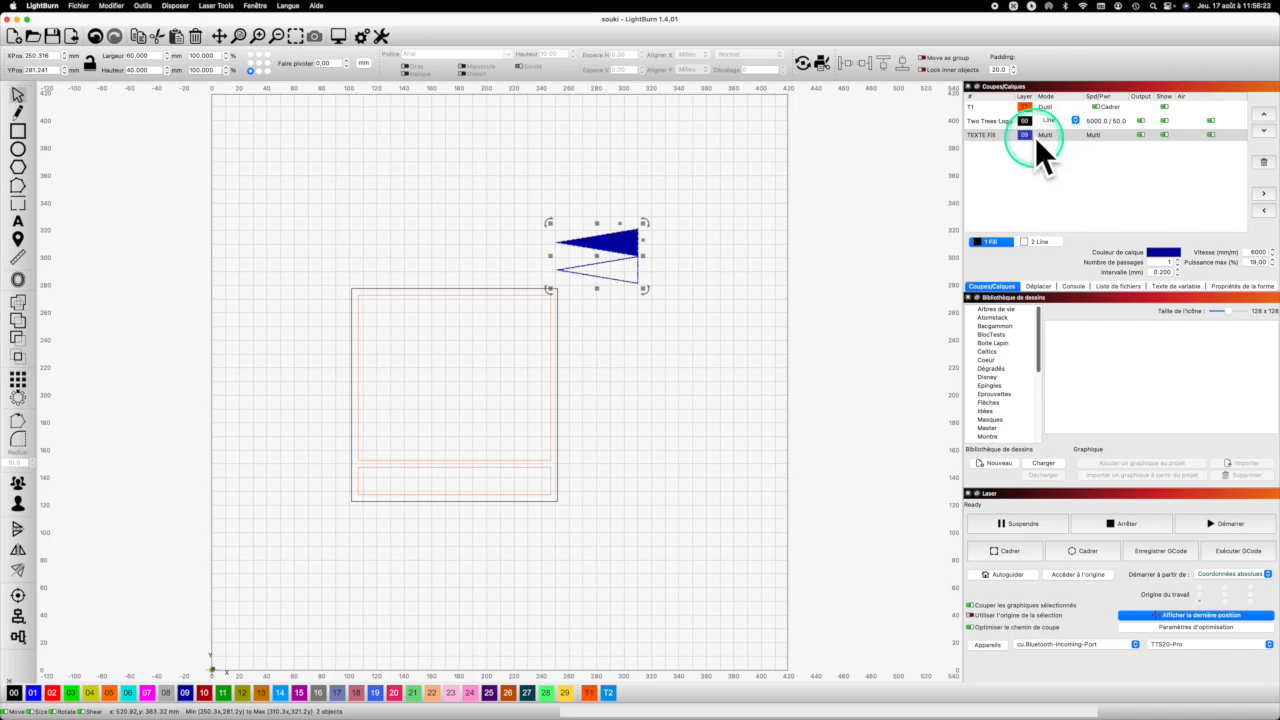
{"action": "left_click", "coordinate": [1046, 138]}
{"action": "left_click", "coordinate": [1046, 138]}
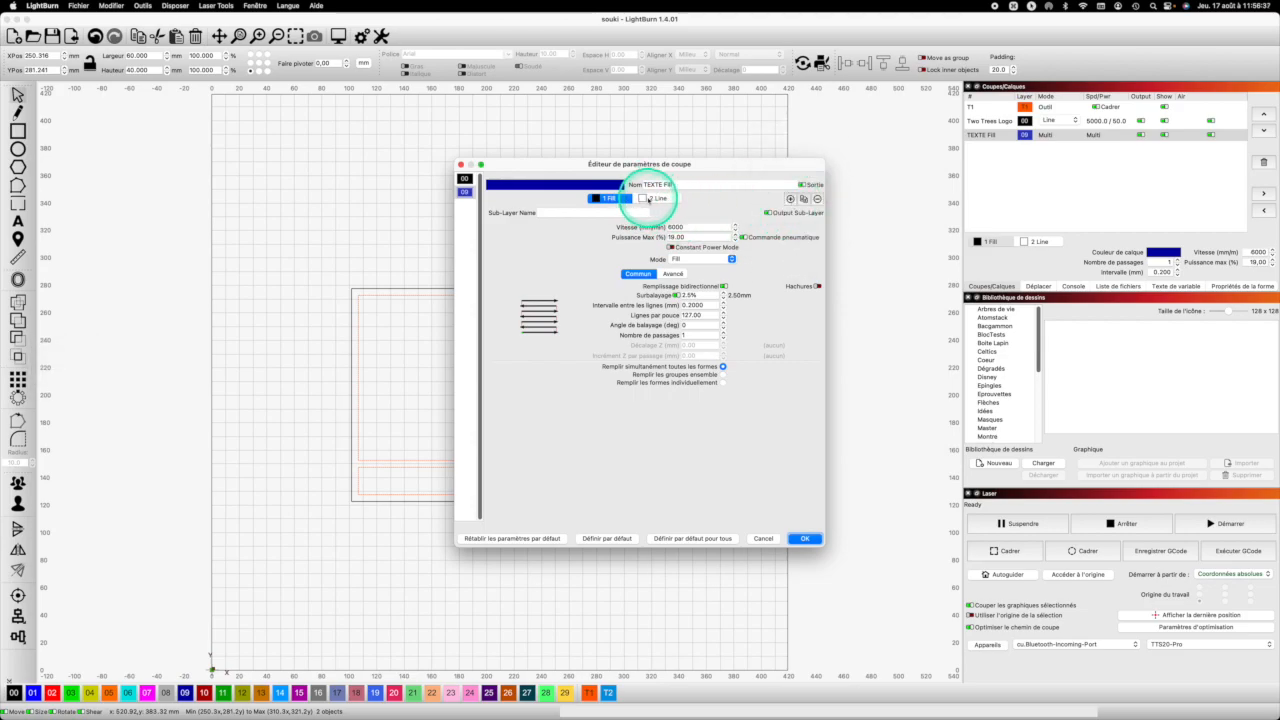
{"action": "left_click", "coordinate": [658, 200]}
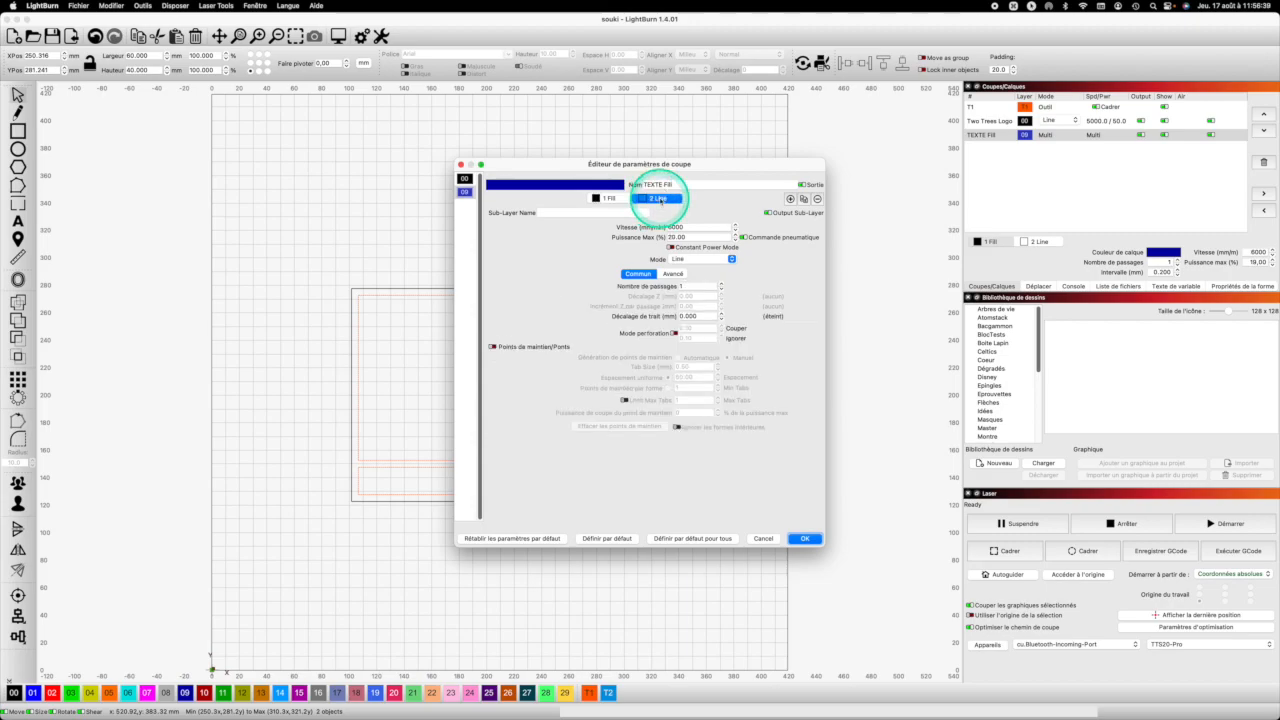
{"action": "left_click", "coordinate": [608, 198]}
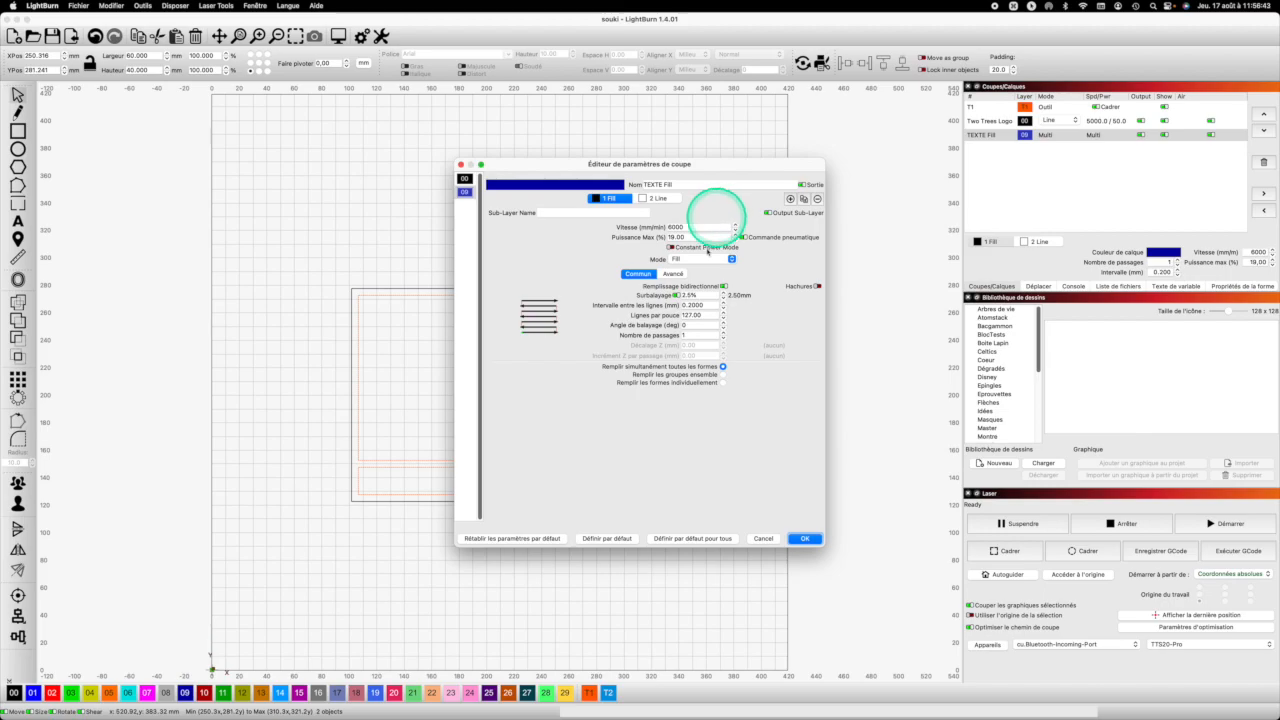
{"action": "left_click", "coordinate": [805, 540]}
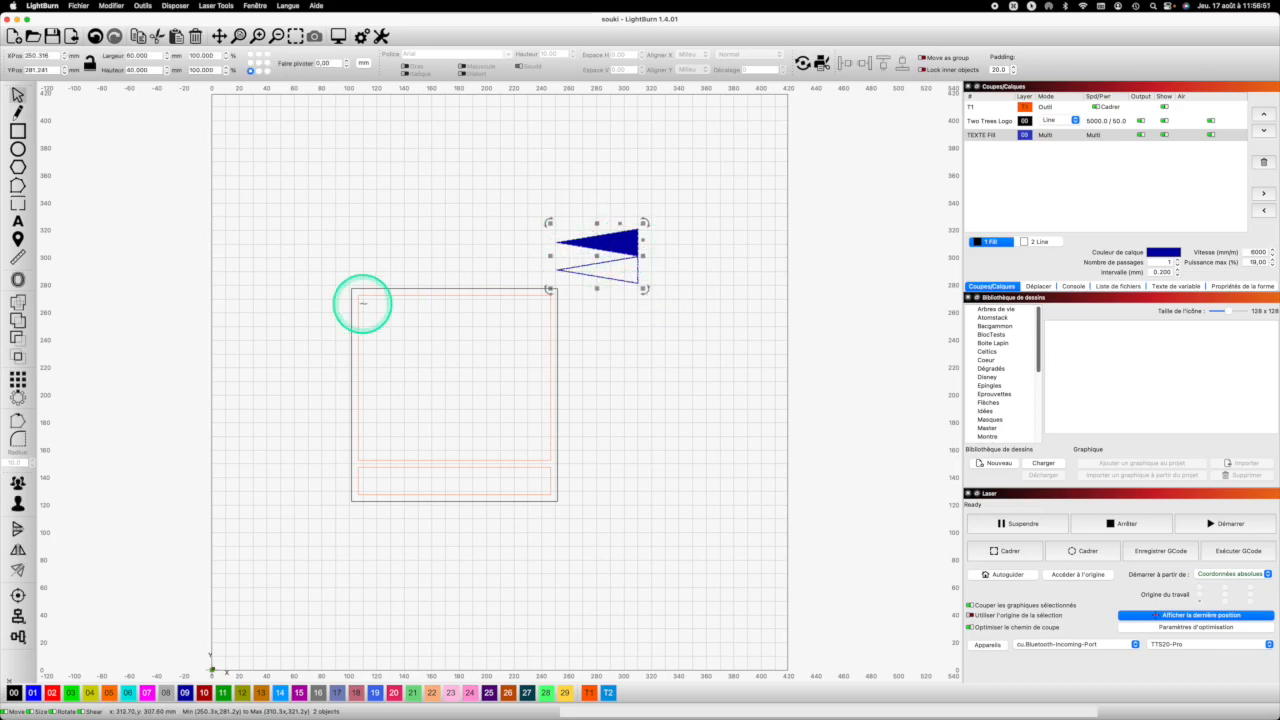
Create a grid array of the two triangles with 3 rows, 1 column and 0 mm vertical spacing
{"action": "scroll", "coordinate": [94, 325], "scroll_direction": "up", "scroll_amount": 1}
{"action": "left_click", "coordinate": [19, 380]}
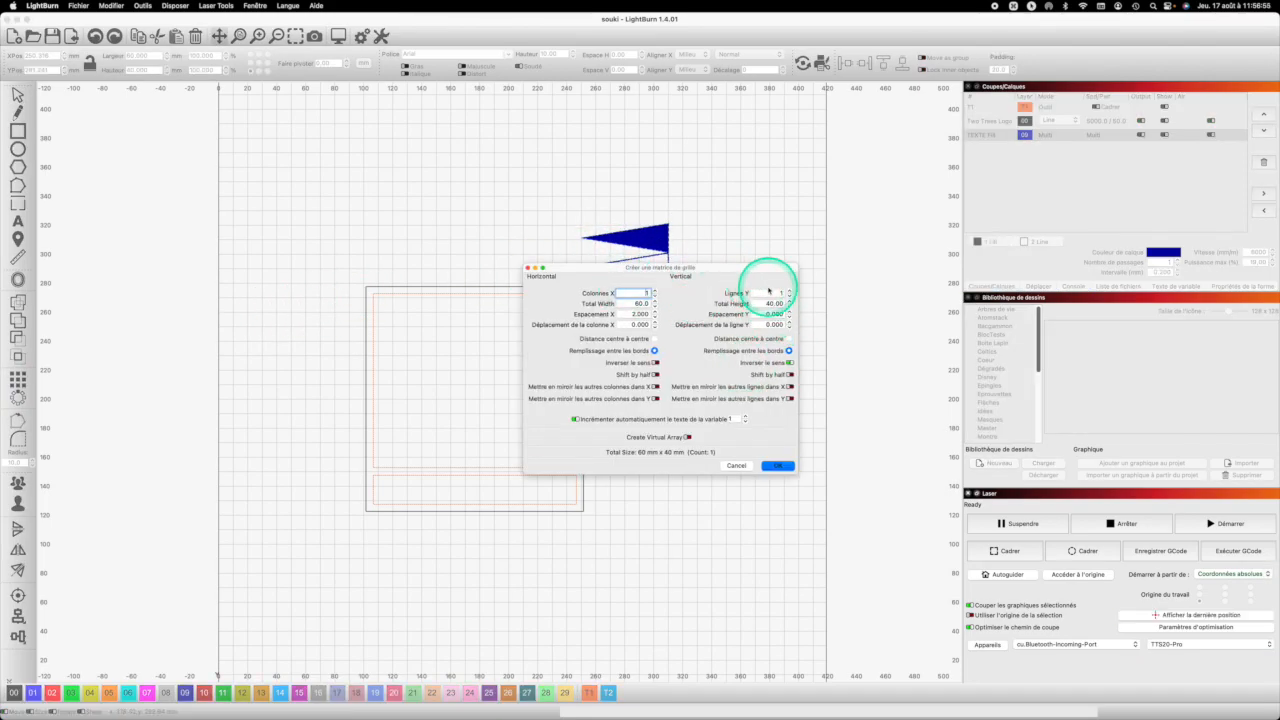
{"action": "left_click", "coordinate": [788, 295]}
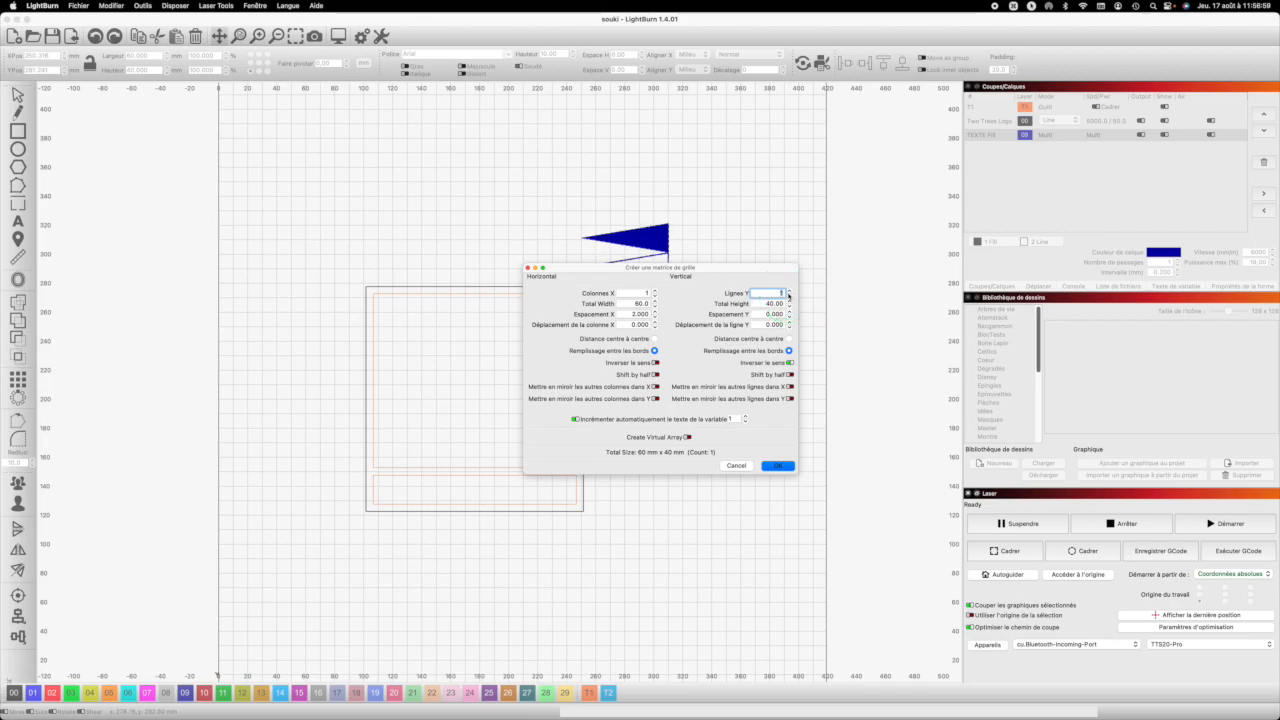
{"action": "type", "text": "3"}
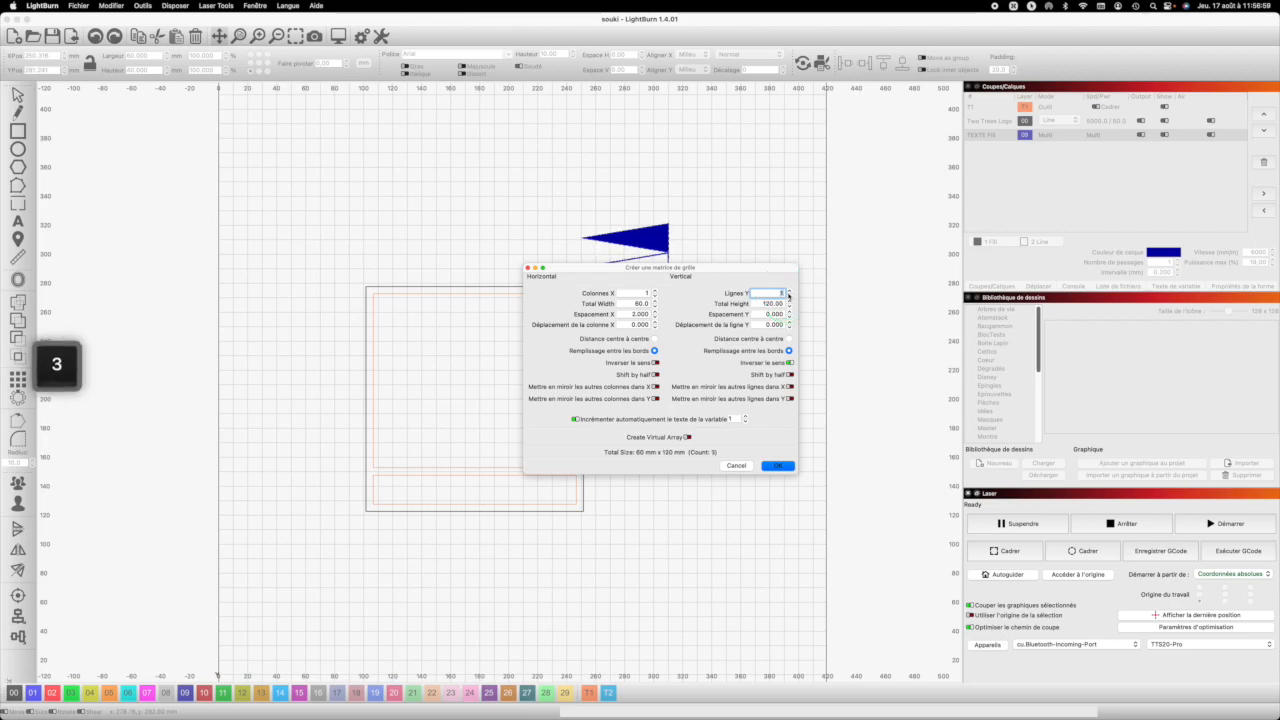
{"action": "left_click", "coordinate": [789, 462]}
{"action": "left_click", "coordinate": [737, 343]}
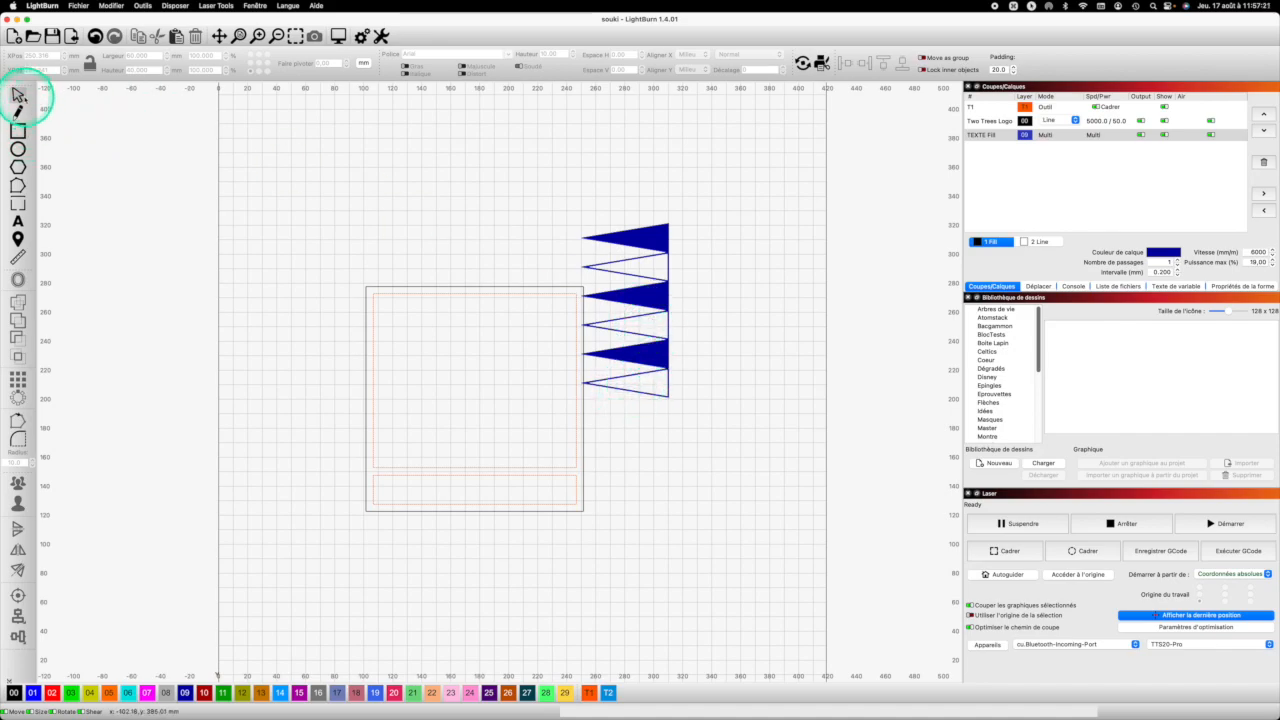
Group the six triangles, flipped vertically, and snap them into the lower-right corner of the frame's large inner window
{"action": "left_click_drag", "start_coordinate": [706, 418], "coordinate": [612, 165]}
{"action": "left_click", "coordinate": [17, 481]}
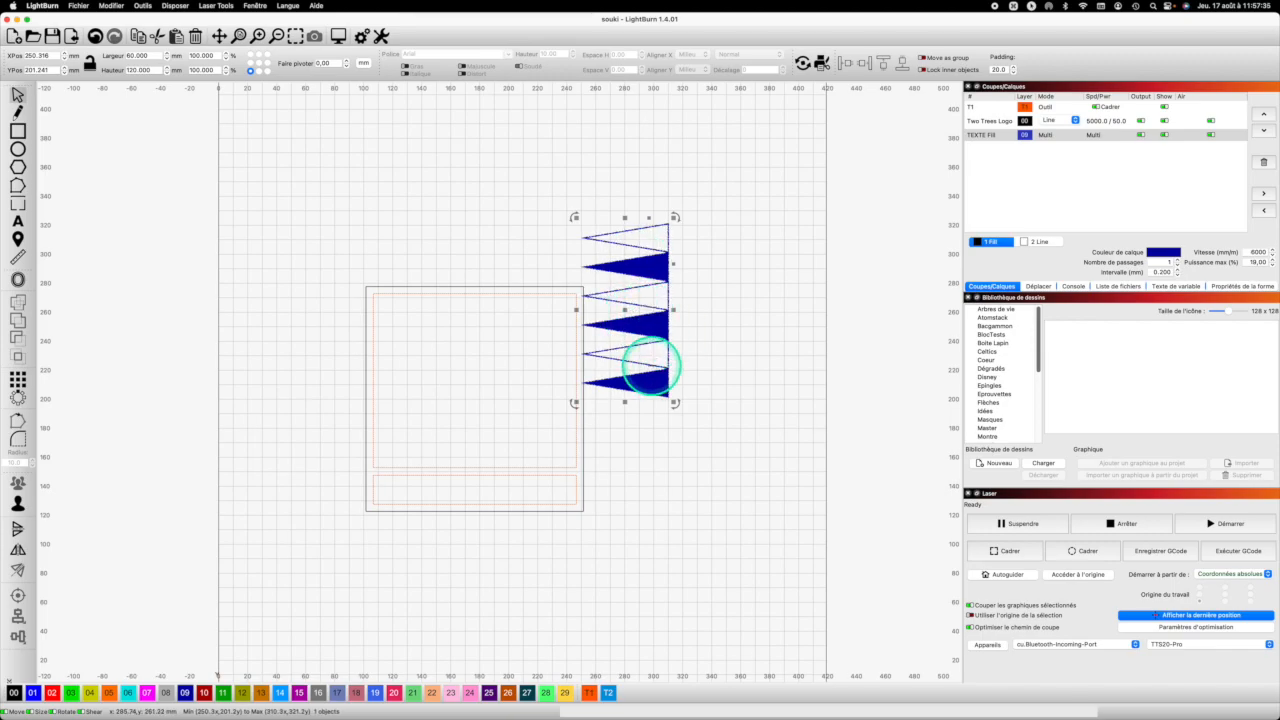
{"action": "left_click_drag", "start_coordinate": [668, 398], "coordinate": [575, 466]}
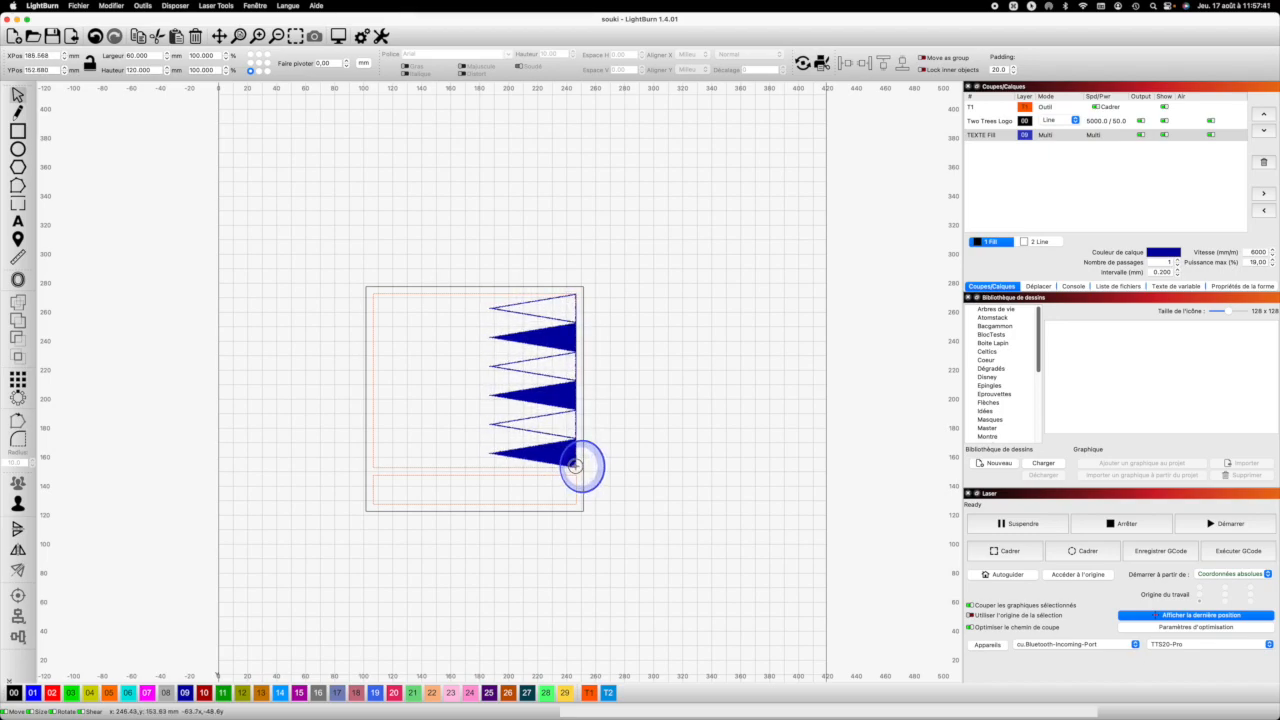
{"action": "left_click_drag", "start_coordinate": [576, 467], "coordinate": [578, 467]}
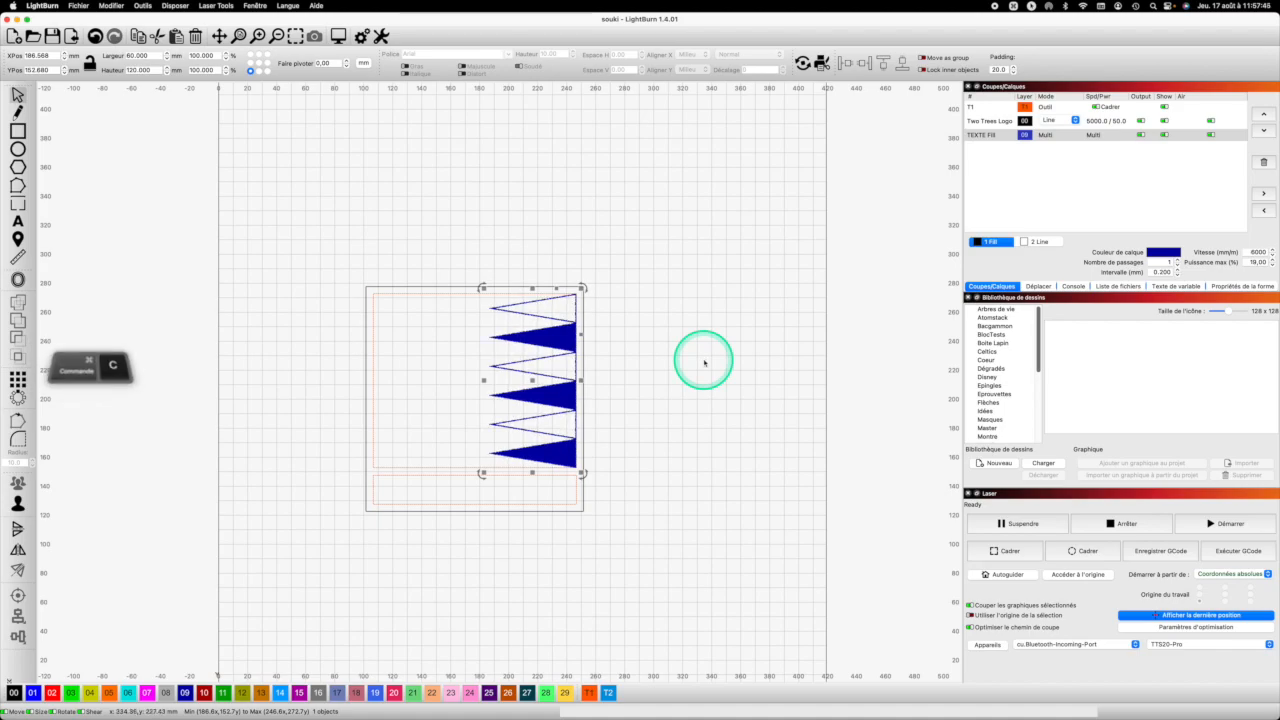
Place a copy of the triangle group, mirrored horizontally and vertically, in the lower-left corner of the large inner window
{"action": "key", "text": "super+c"}
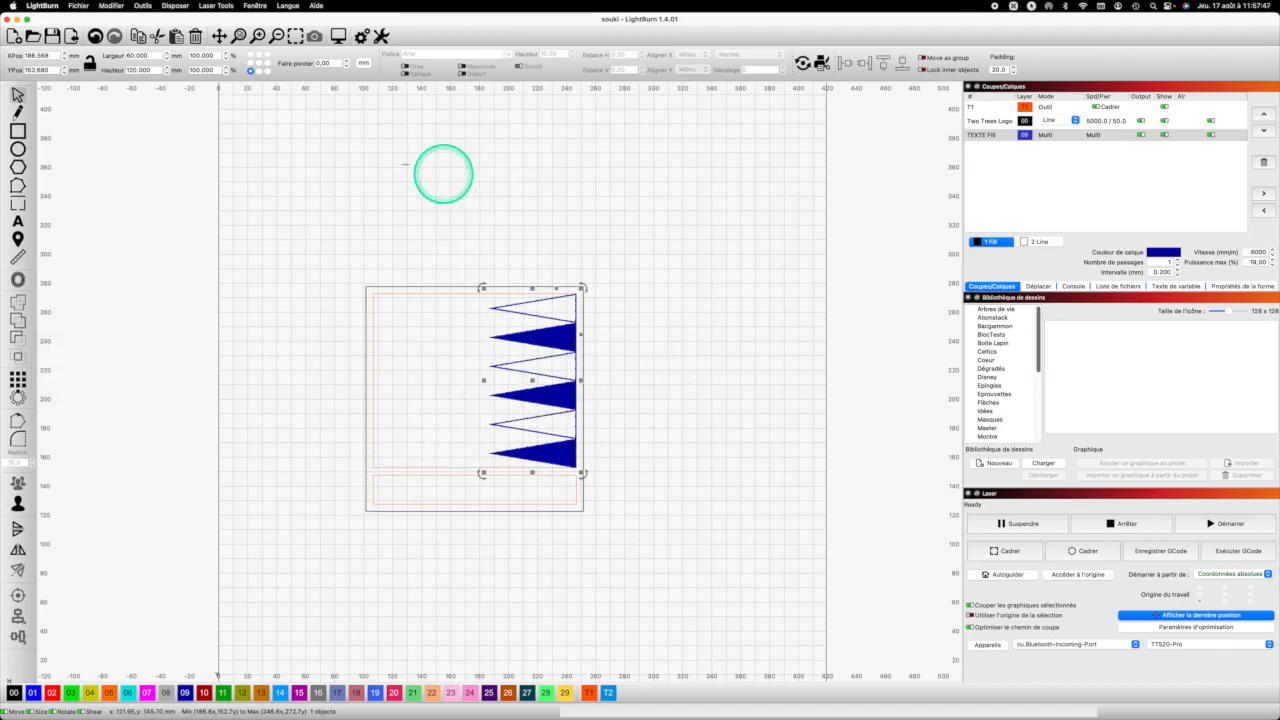
{"action": "left_click", "coordinate": [404, 203]}
{"action": "key", "text": "super+v"}
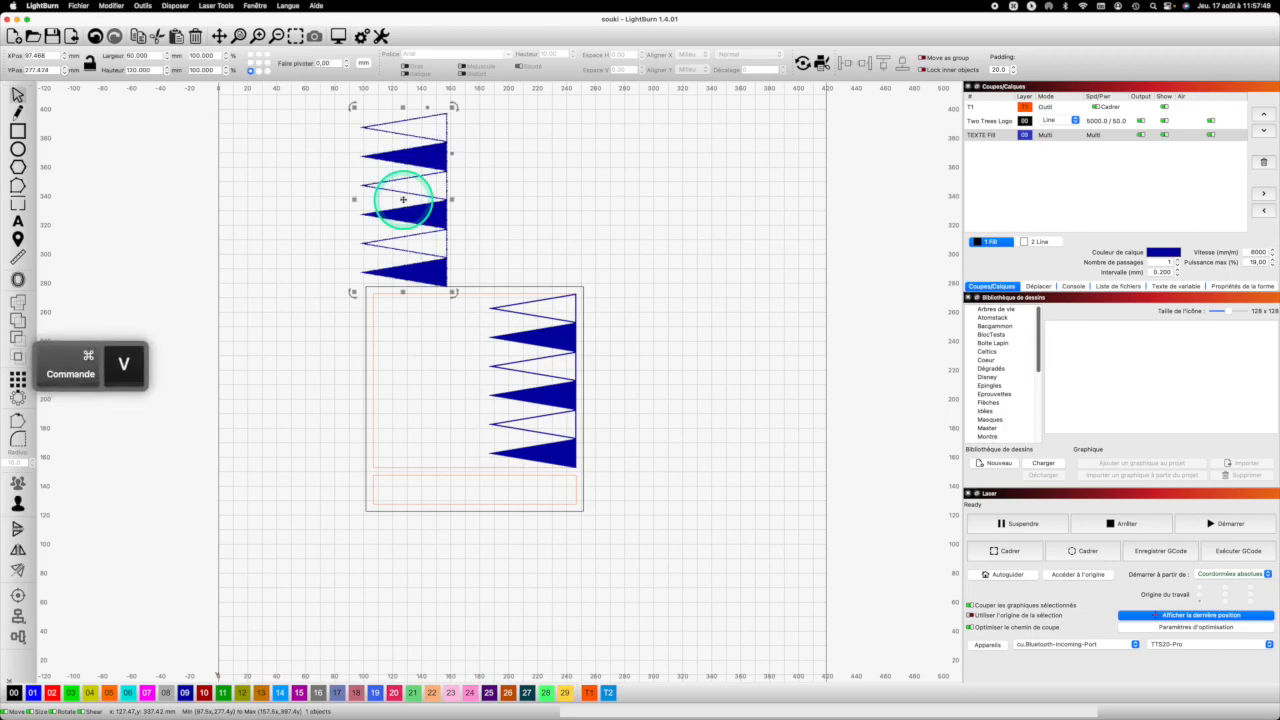
{"action": "left_click", "coordinate": [18, 550]}
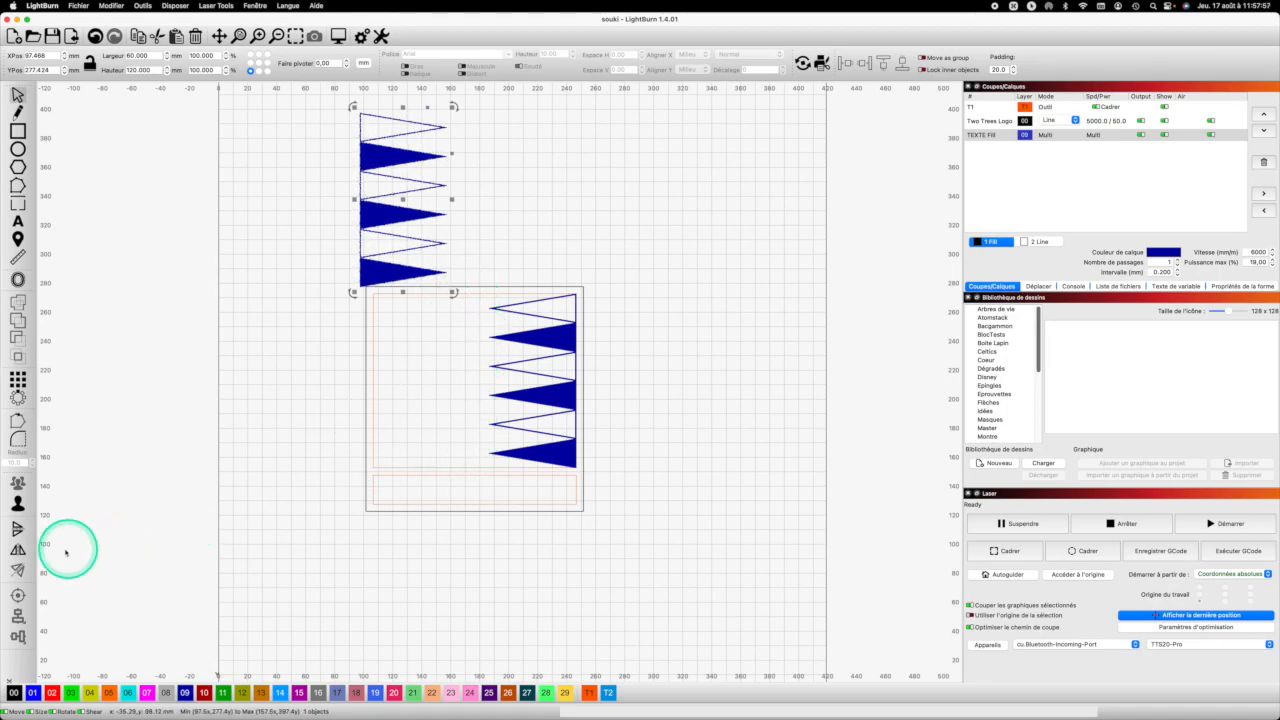
{"action": "left_click", "coordinate": [18, 529]}
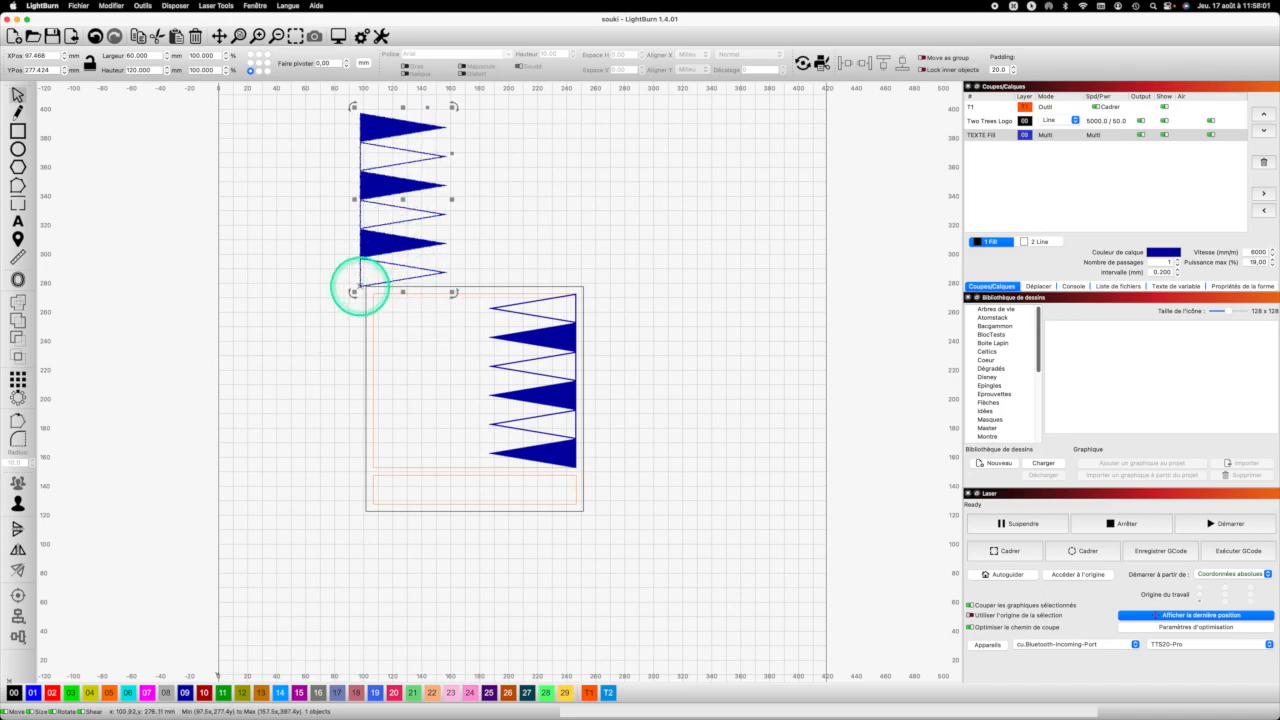
{"action": "left_click_drag", "start_coordinate": [358, 288], "coordinate": [372, 466]}
{"action": "left_click", "coordinate": [771, 380]}
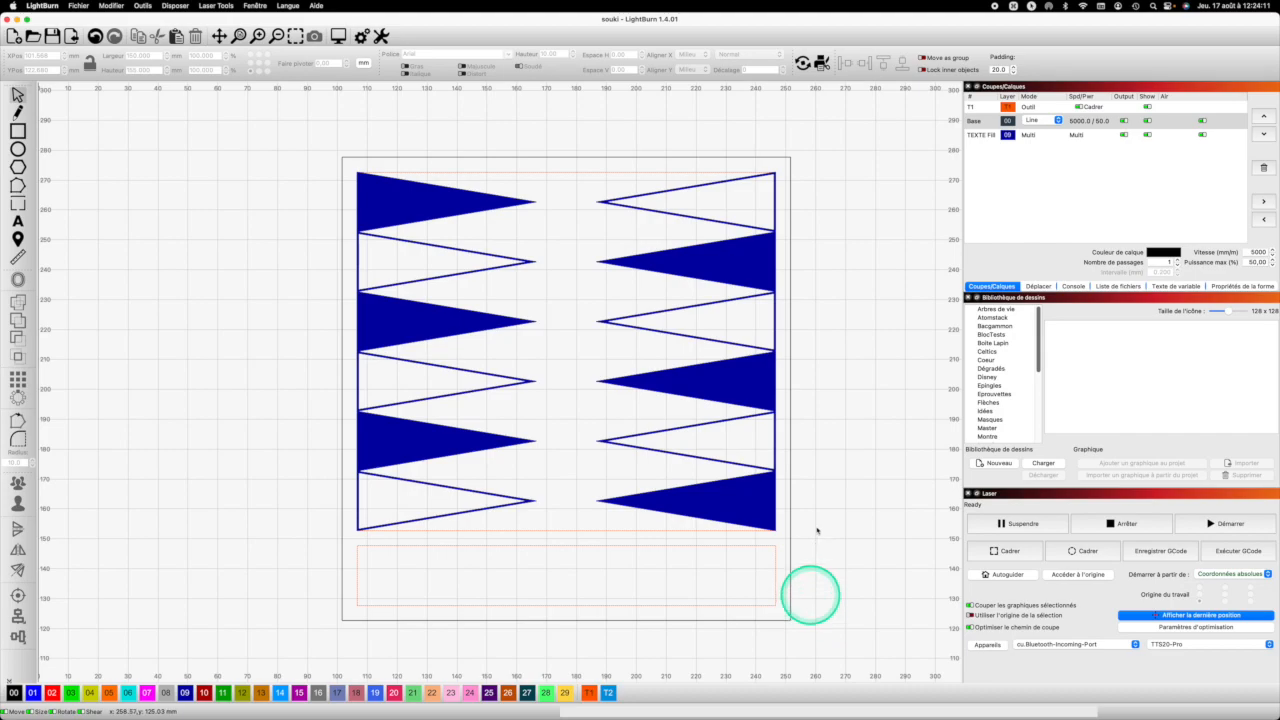
Draw a vertical rectangle about 13 by 155 mm to the right of the frame on layer T1
{"action": "left_click", "coordinate": [18, 131]}
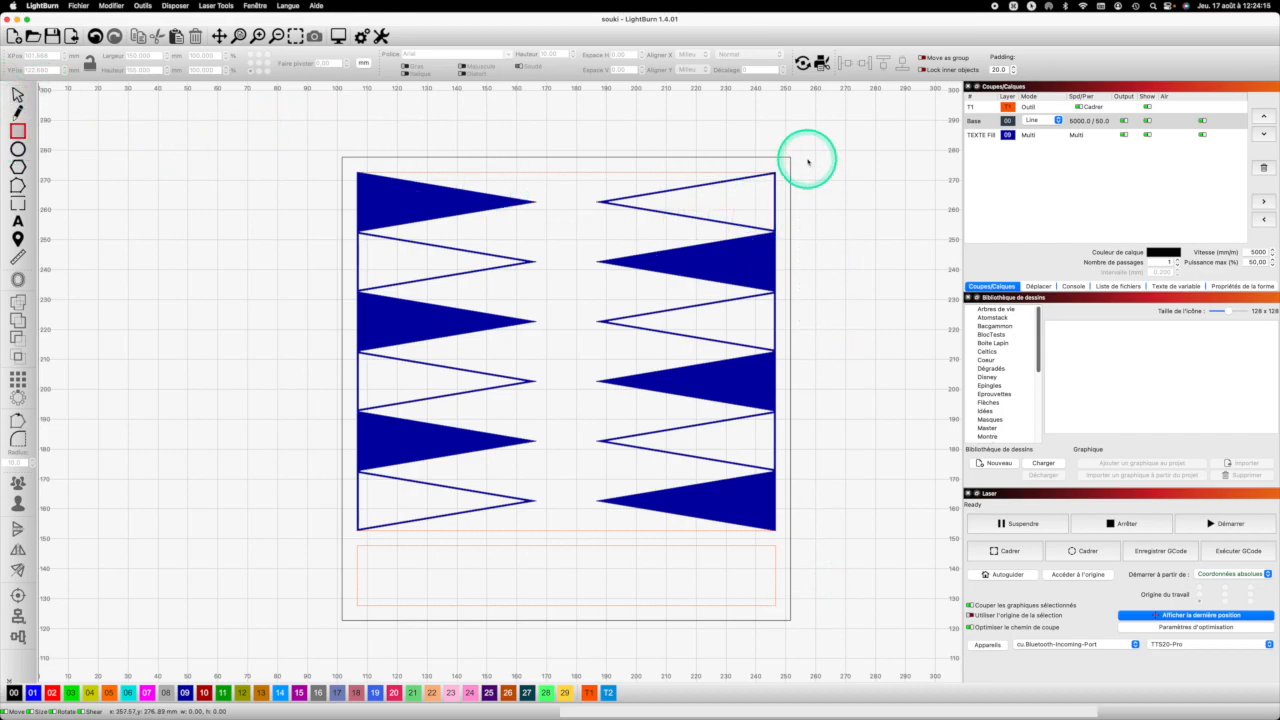
{"action": "mouse_move", "coordinate": [799, 160]}
{"action": "left_mouse_down"}
{"action": "mouse_move", "coordinate": [849, 226]}
{"action": "mouse_move", "coordinate": [860, 482]}
{"action": "left_mouse_up"}
{"action": "left_click_drag", "start_coordinate": [841, 560], "coordinate": [837, 622]}
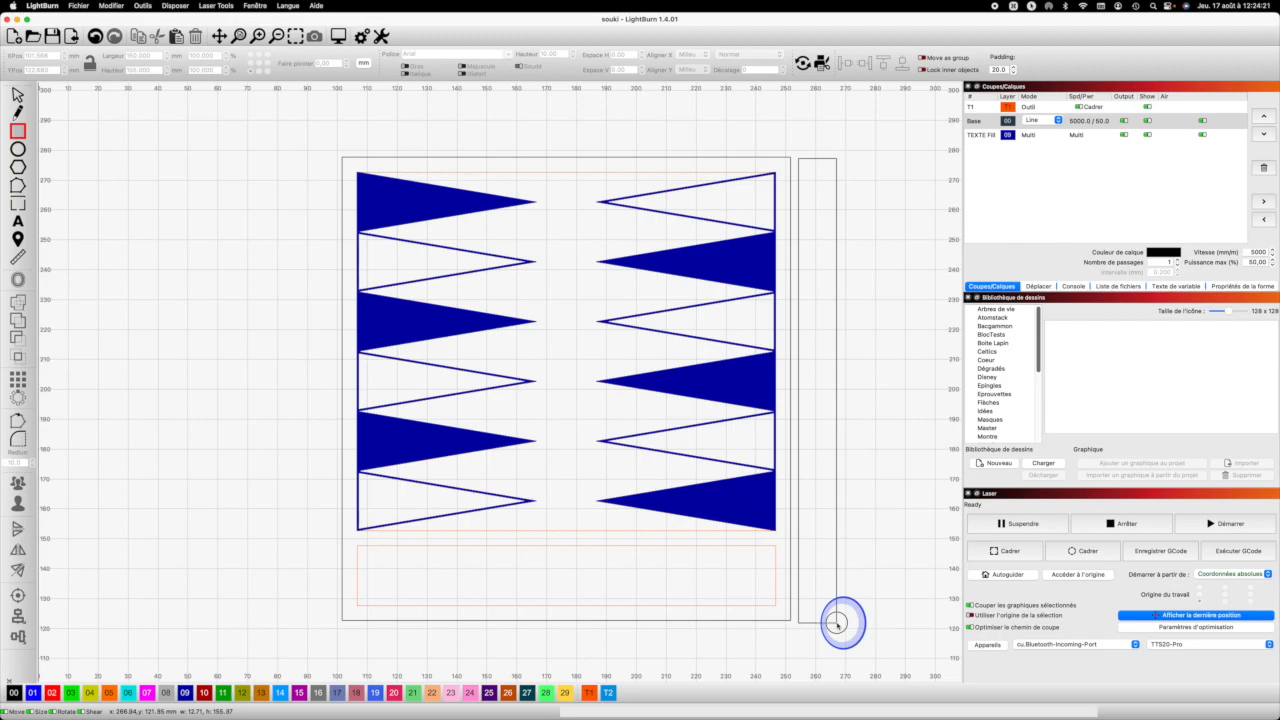
{"action": "left_click", "coordinate": [590, 692]}
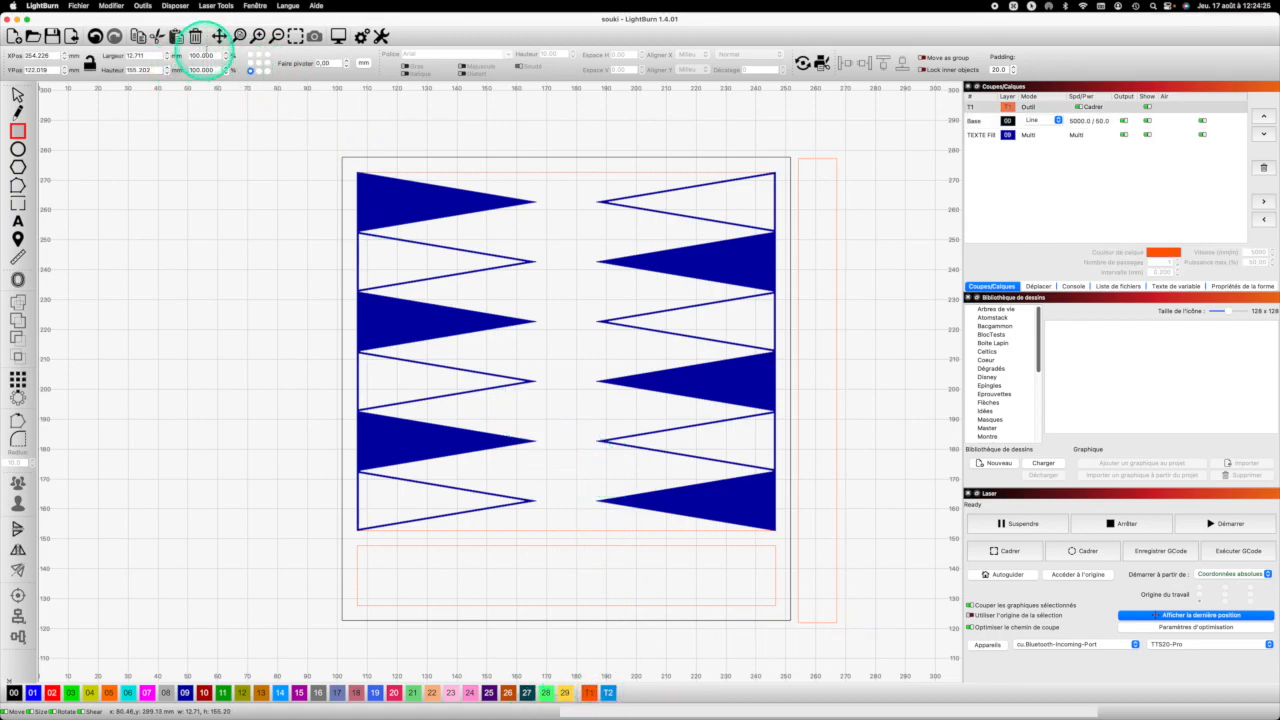
Set the vertical rectangle's width to 5 mm and its height to 155 mm
{"action": "left_click_drag", "start_coordinate": [133, 56], "coordinate": [168, 59]}
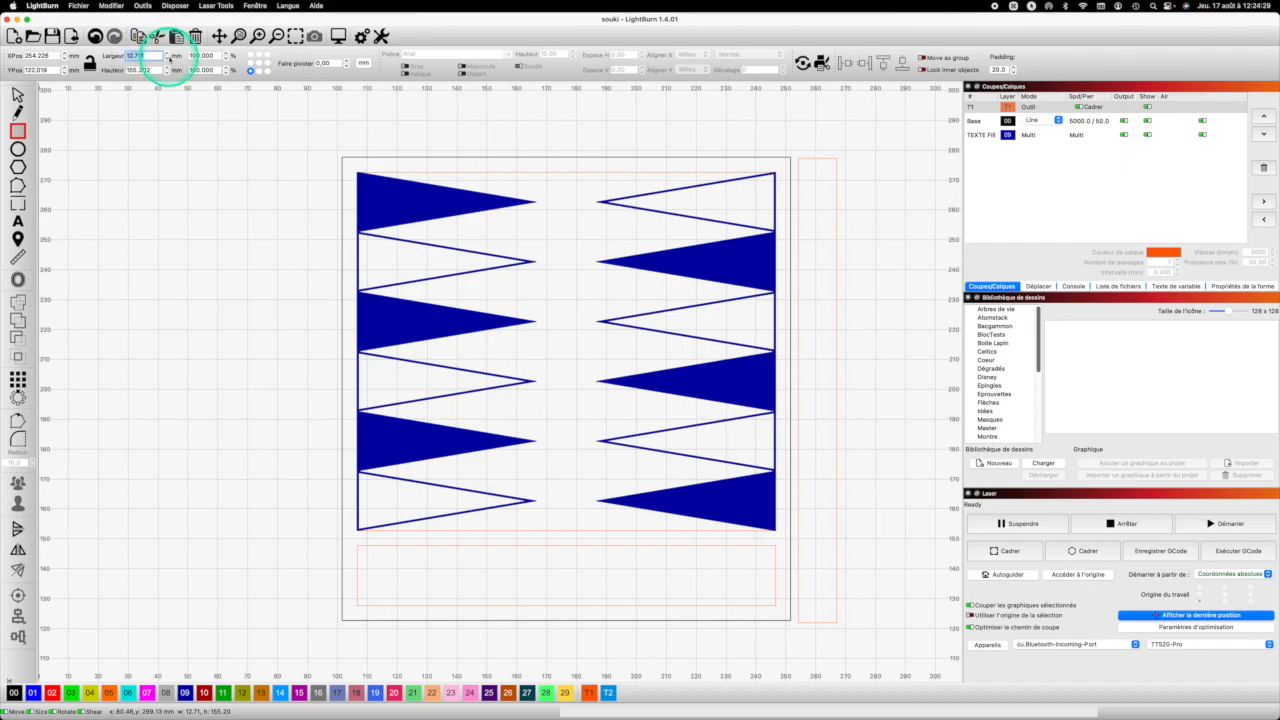
{"action": "type", "text": "5"}
{"action": "key", "text": "Return"}
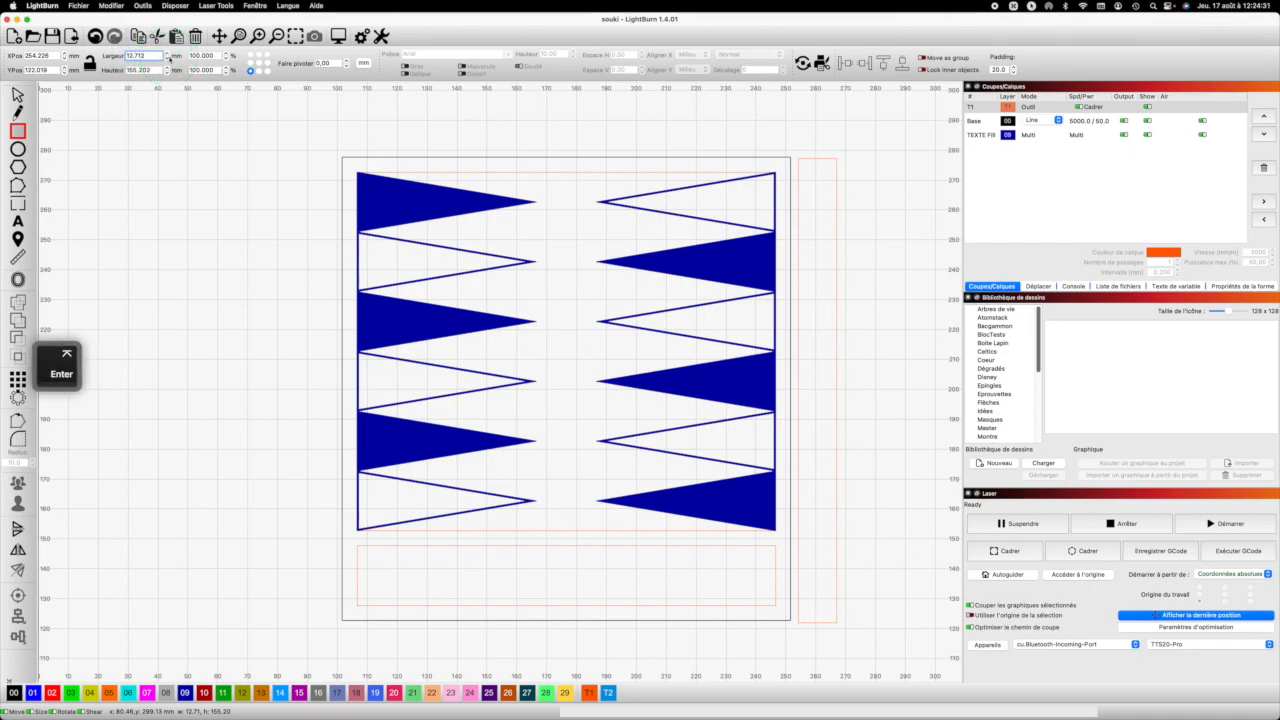
{"action": "left_click", "coordinate": [168, 58]}
{"action": "left_click_drag", "start_coordinate": [157, 57], "coordinate": [97, 57]}
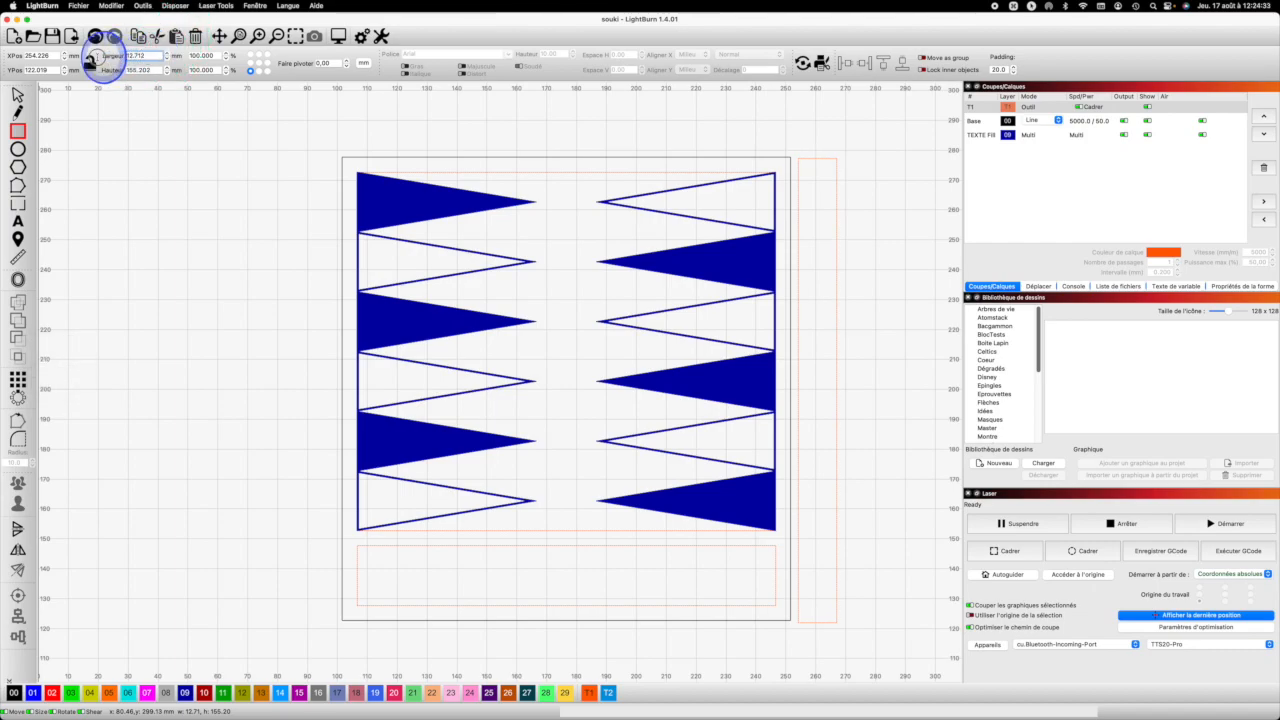
{"action": "type", "text": "5"}
{"action": "key", "text": "Return"}
{"action": "left_click", "coordinate": [156, 70]}
{"action": "left_click", "coordinate": [151, 71]}
{"action": "key", "text": "BackSpace"}
{"action": "key", "text": "BackSpace"}
{"action": "key", "text": "BackSpace"}
{"action": "key", "text": "BackSpace"}
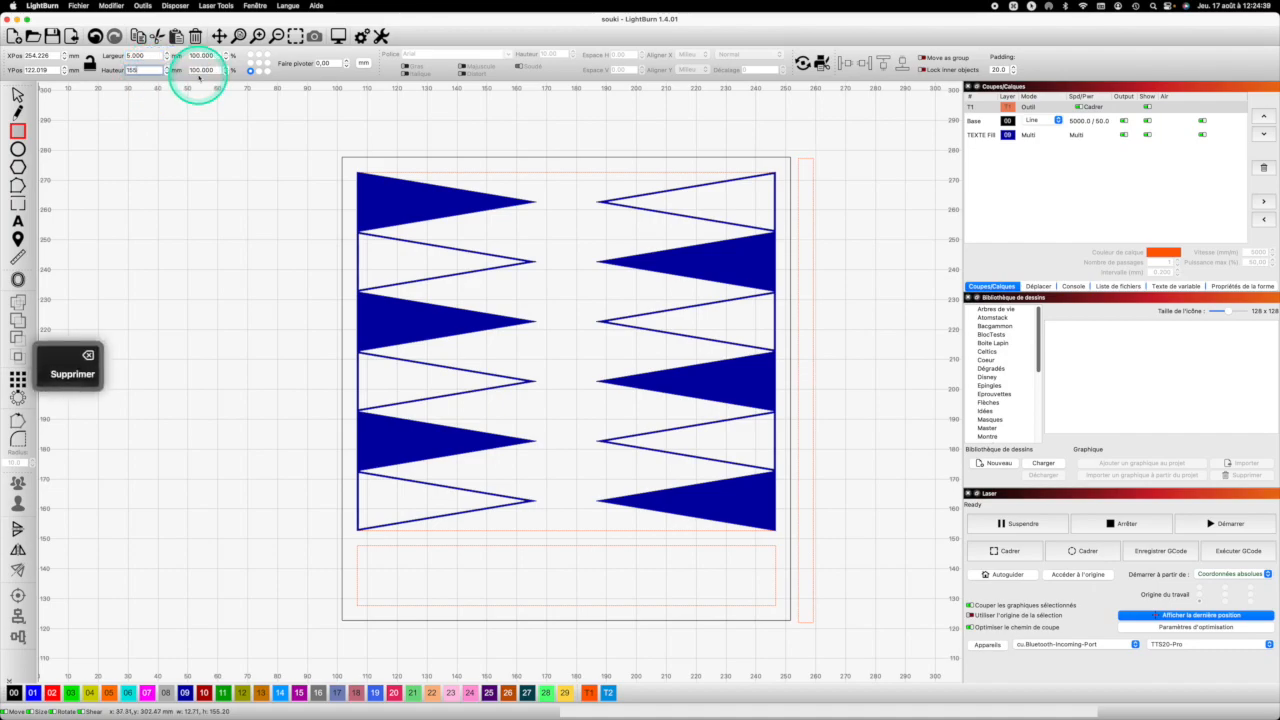
{"action": "key", "text": "Return"}
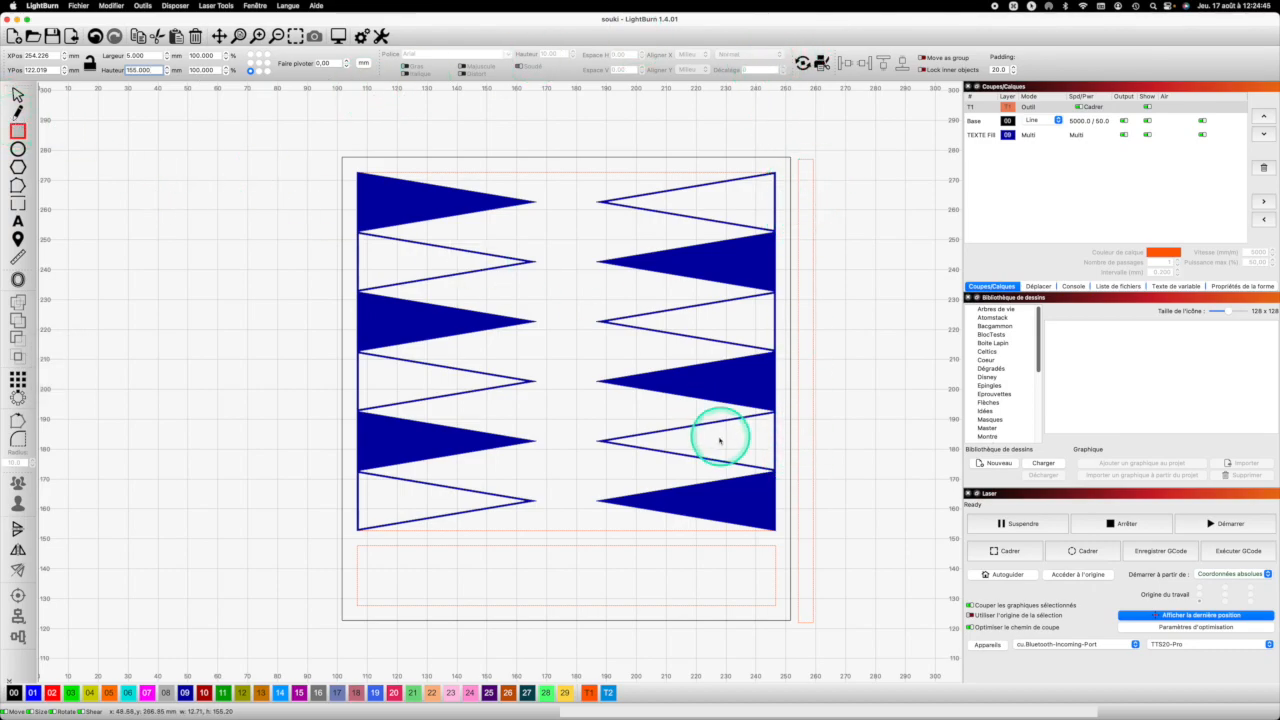
Draw a small rectangle on layer 00 to the right of the vertical strip and set its width to 5 mm
{"action": "left_click_drag", "start_coordinate": [857, 612], "coordinate": [839, 575]}
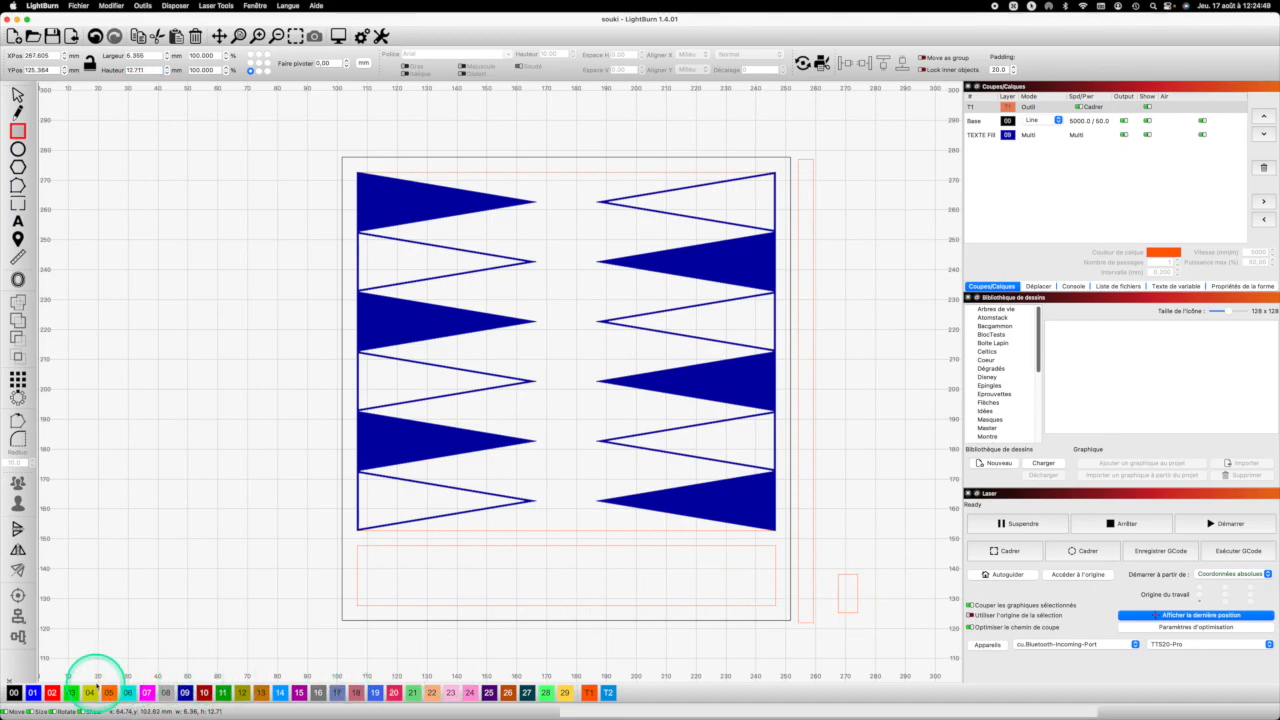
{"action": "left_click", "coordinate": [14, 692]}
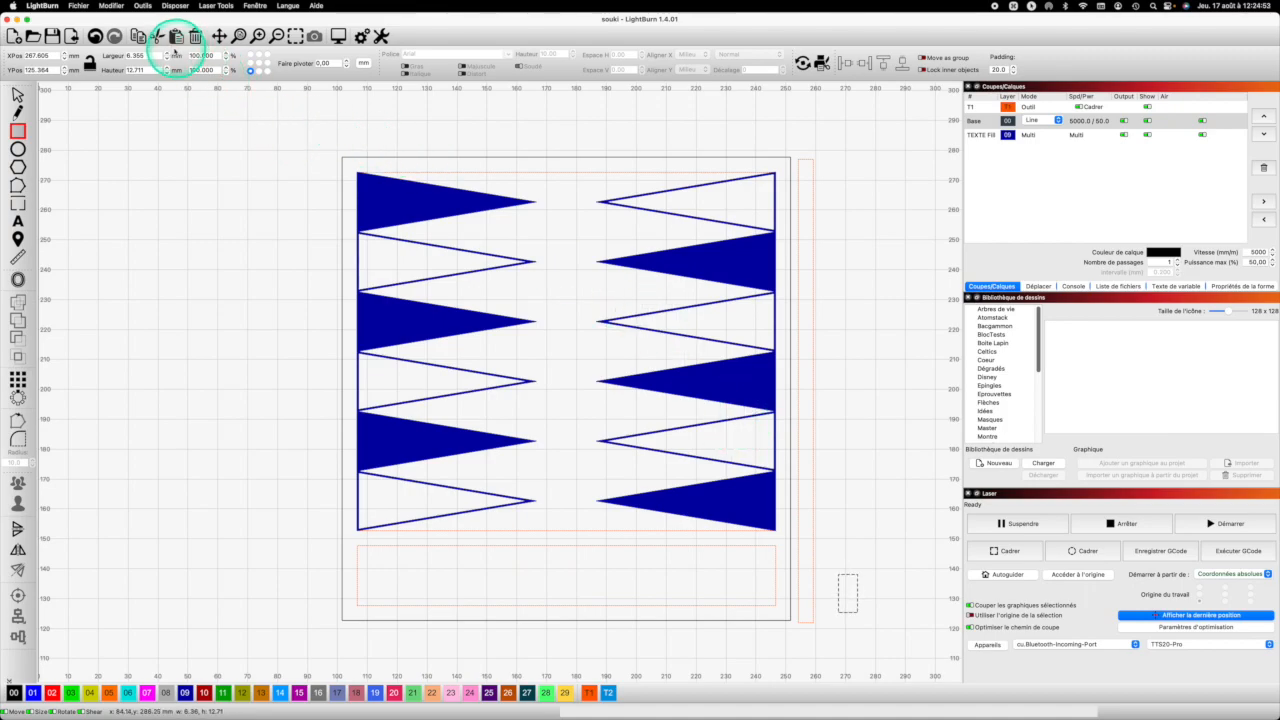
{"action": "left_click_drag", "start_coordinate": [145, 54], "coordinate": [125, 54]}
{"action": "type", "text": "5"}
{"action": "key", "text": "Return"}
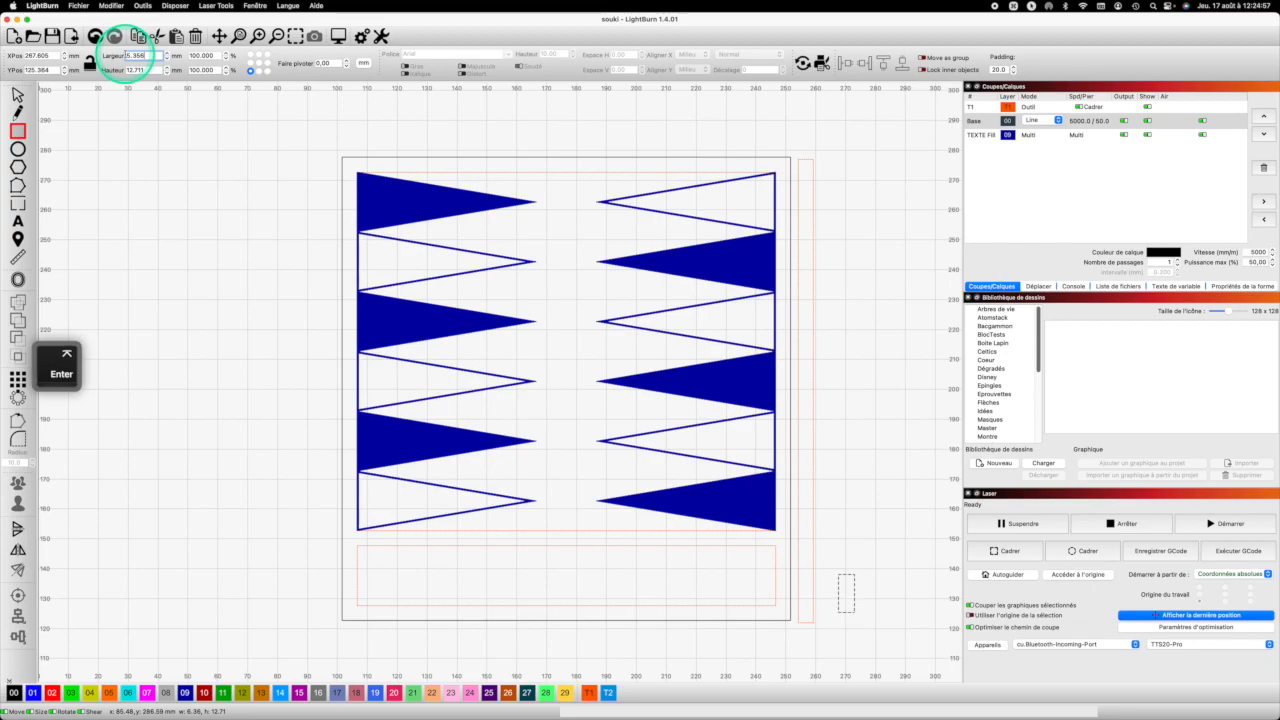
{"action": "key", "text": "BackSpace"}
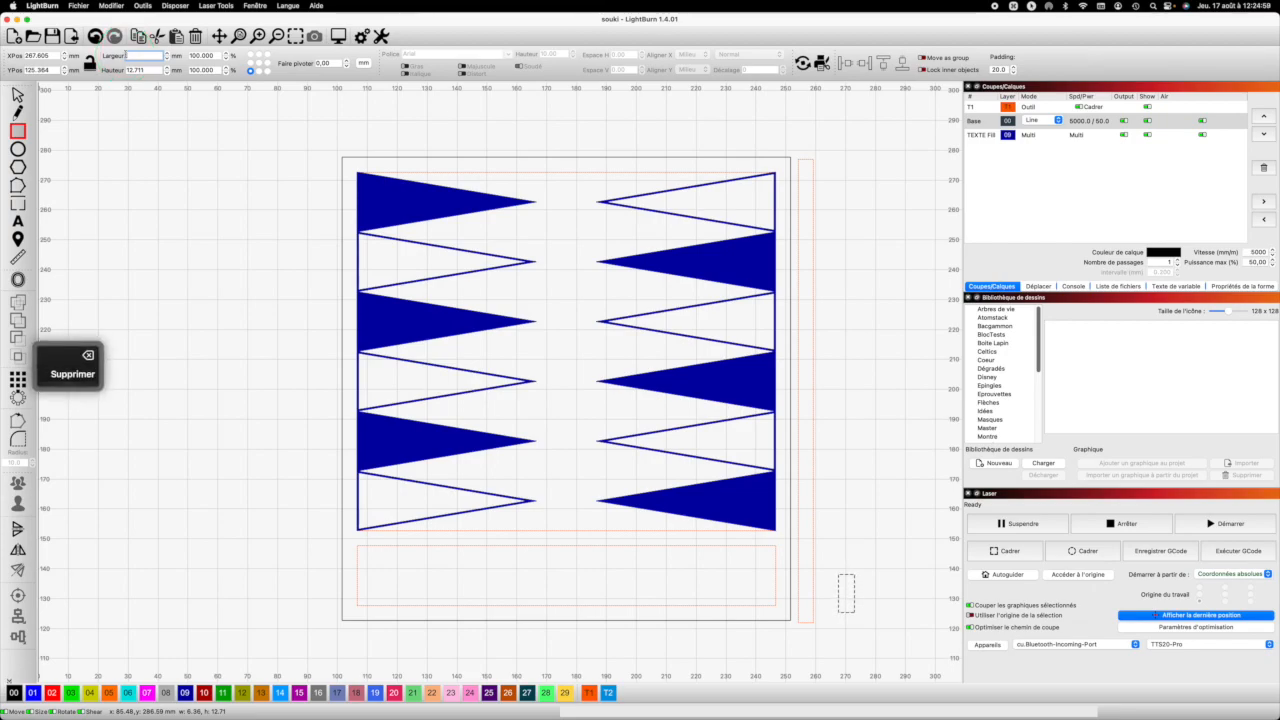
{"action": "type", "text": "5"}
{"action": "key", "text": "Return"}
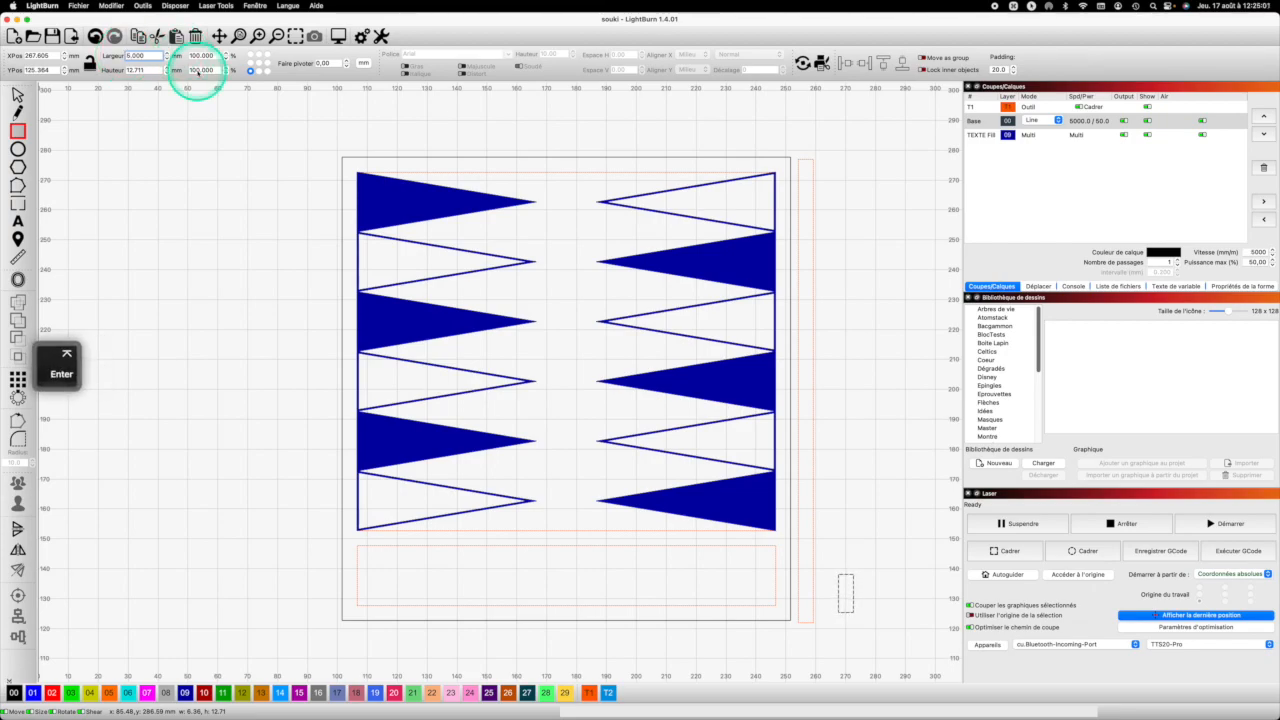
Set the small rectangle's height to 155/11 mm and select the rectangle
{"action": "type", "text": "55"}
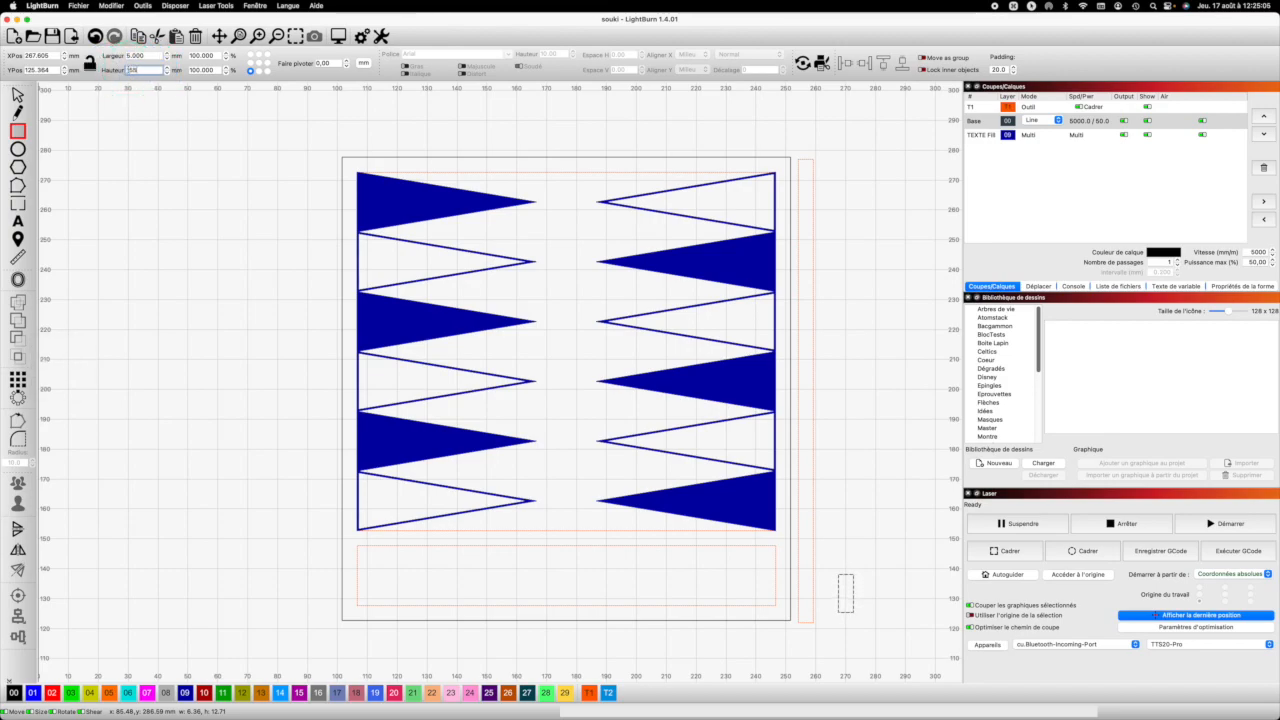
{"action": "type", "text": "/11"}
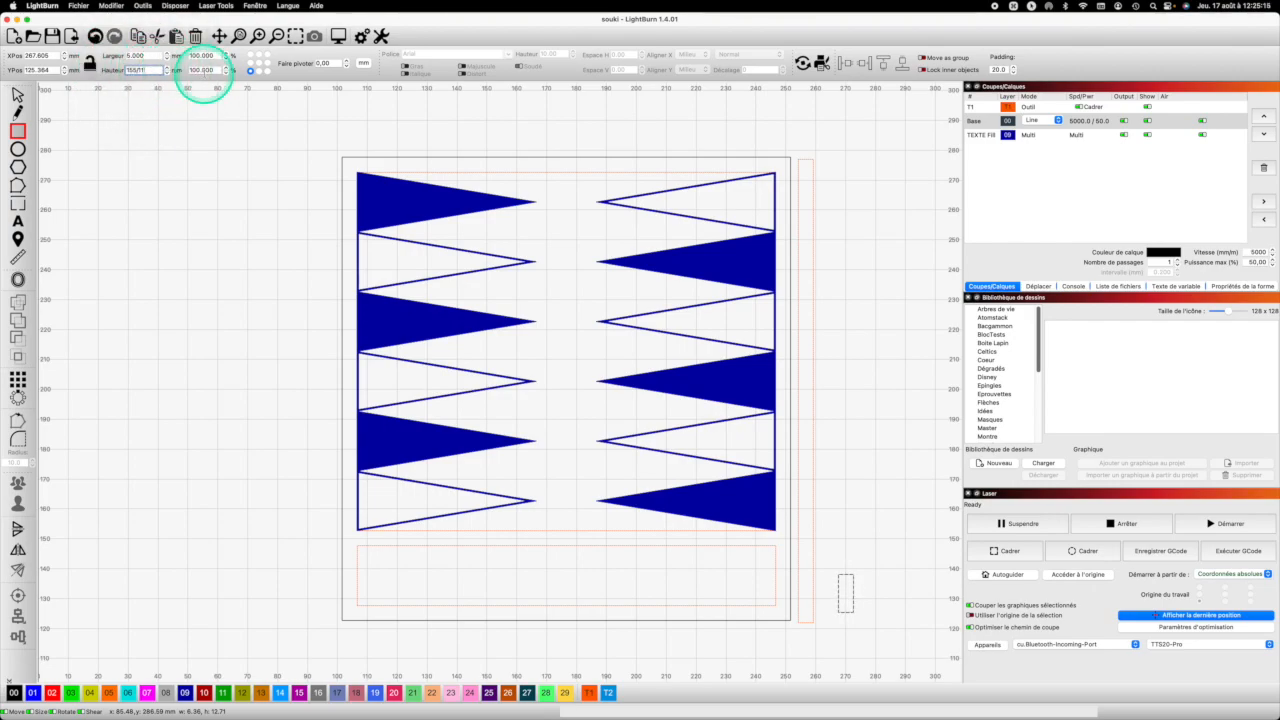
{"action": "key", "text": "Return"}
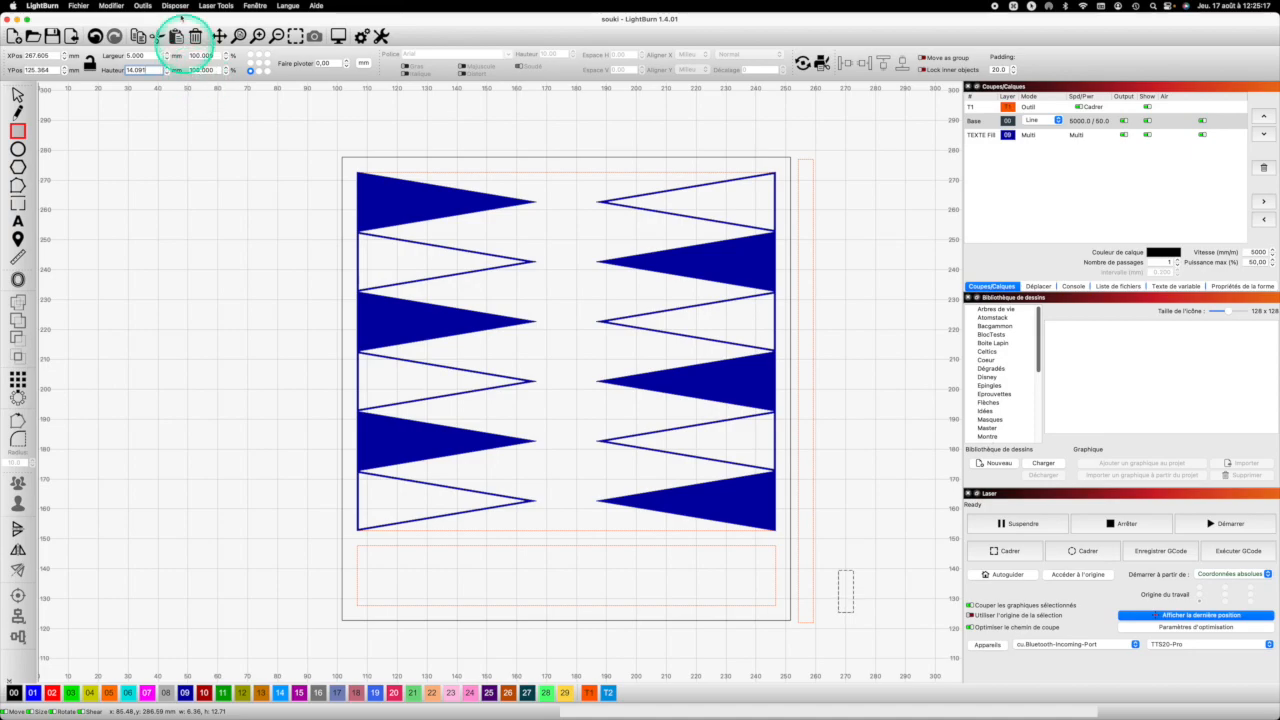
{"action": "left_click", "coordinate": [838, 588]}
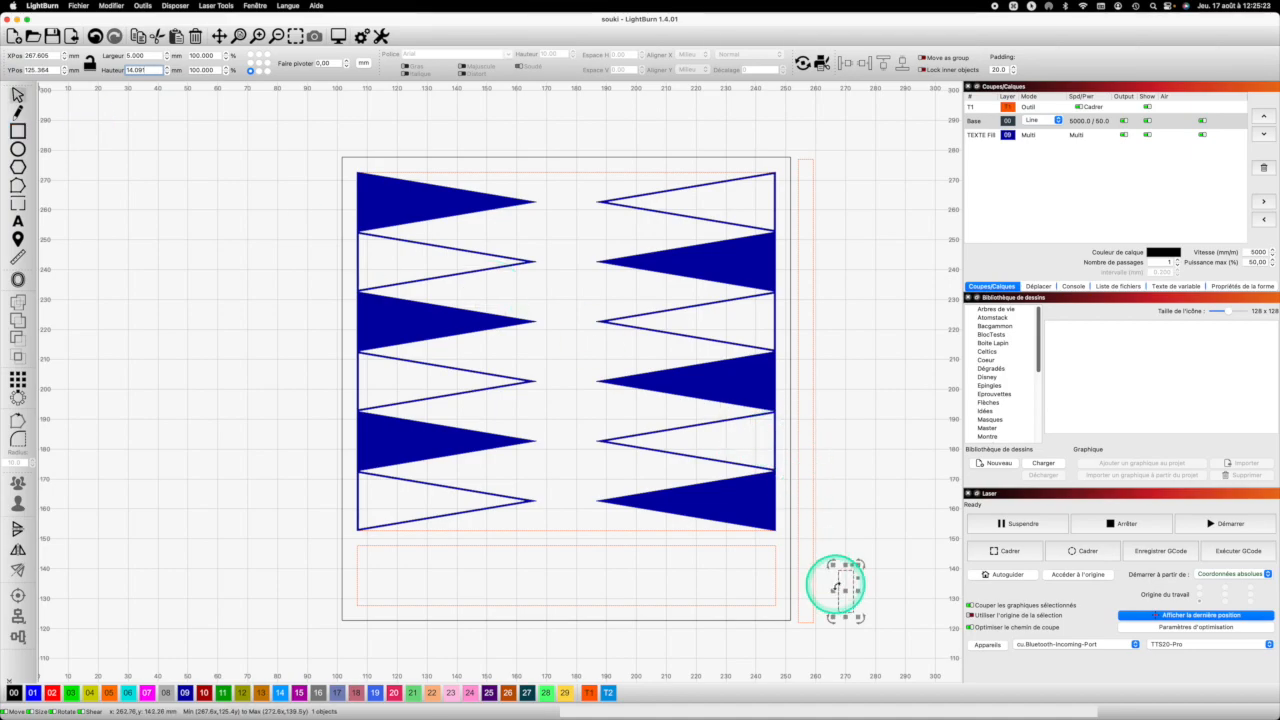
Align the small rectangle with the bottom end of the vertical strip and array it upward in 11 rows with no spacing
{"action": "left_click_drag", "start_coordinate": [852, 612], "coordinate": [806, 621]}
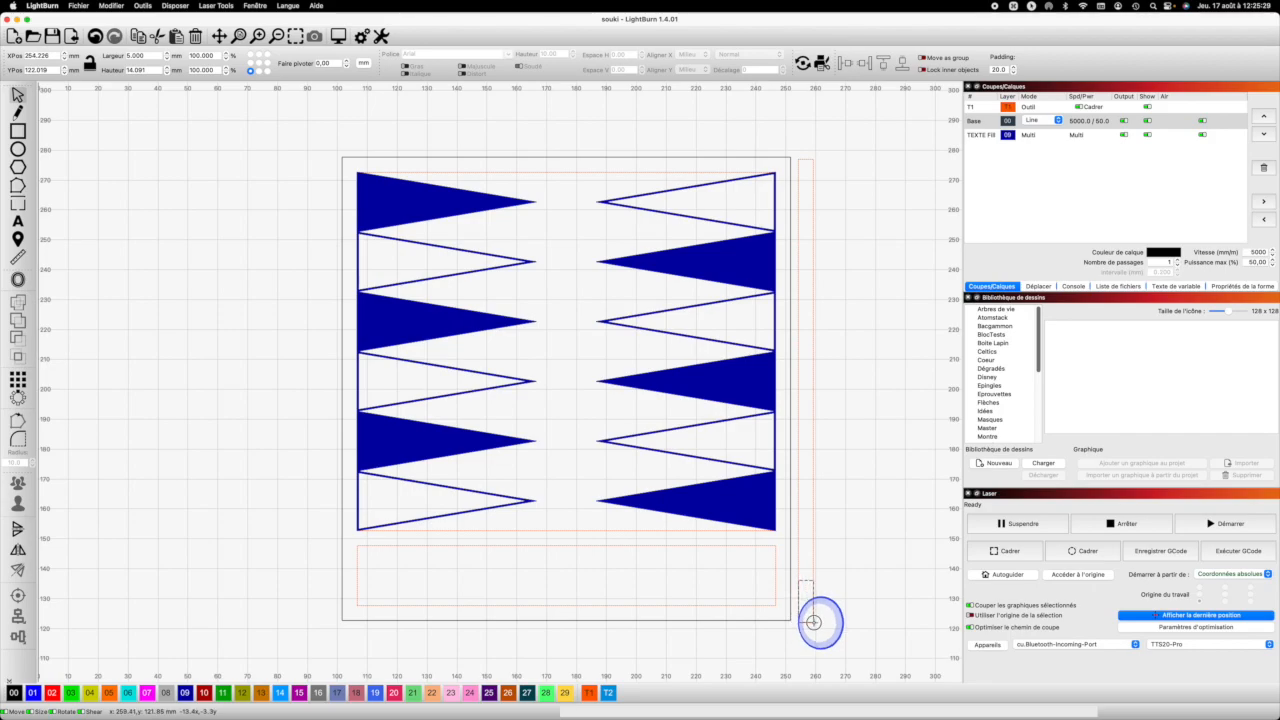
{"action": "left_click_drag", "start_coordinate": [812, 620], "coordinate": [812, 620]}
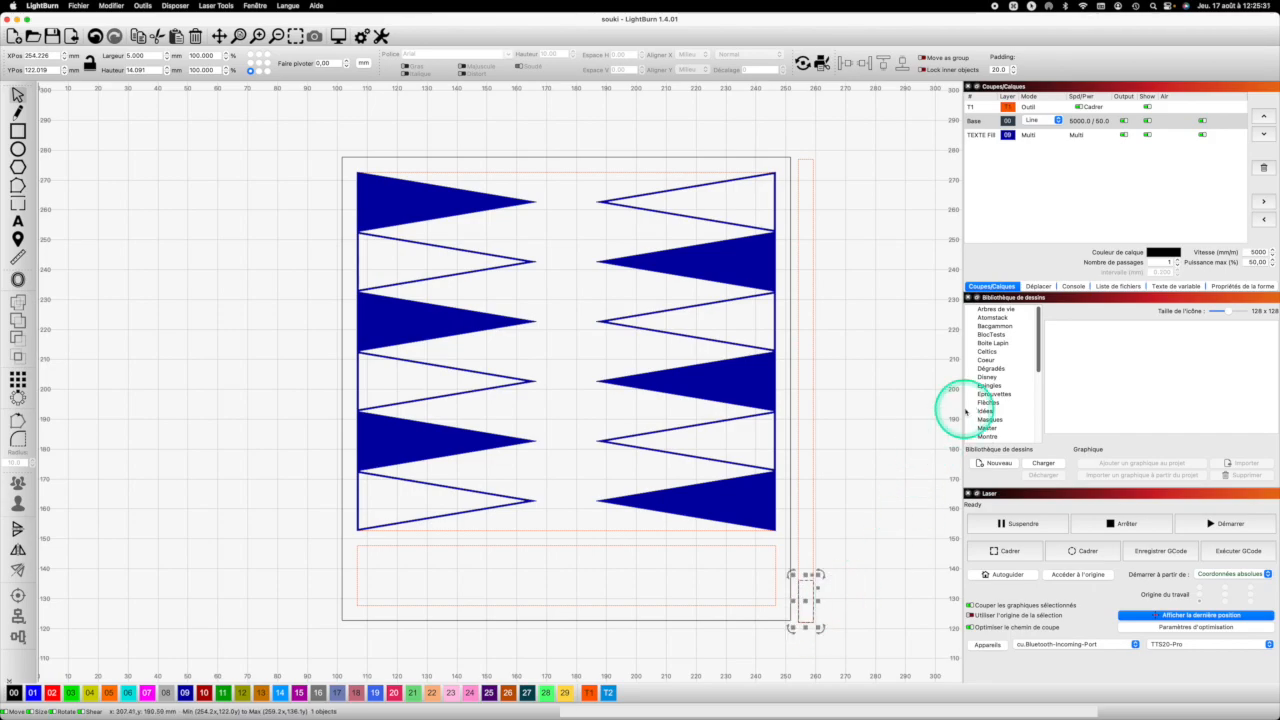
{"action": "left_click", "coordinate": [18, 379]}
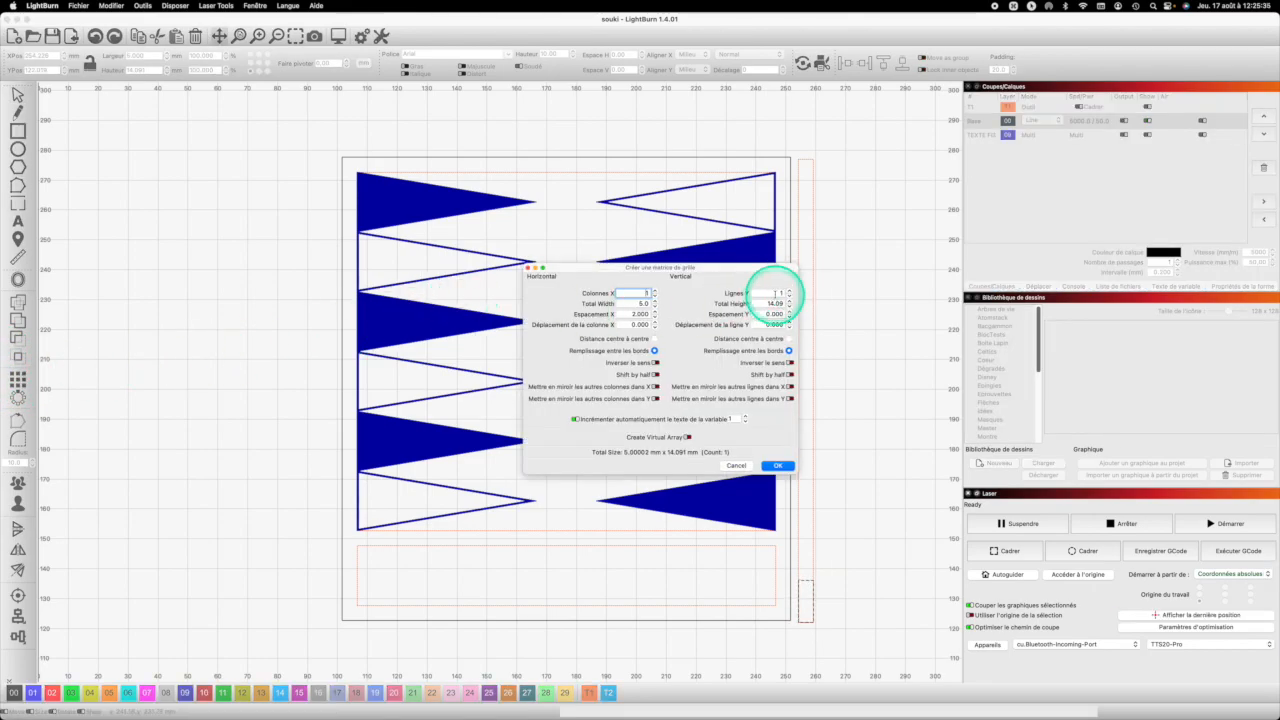
{"action": "left_click", "coordinate": [786, 293]}
{"action": "type", "text": "11"}
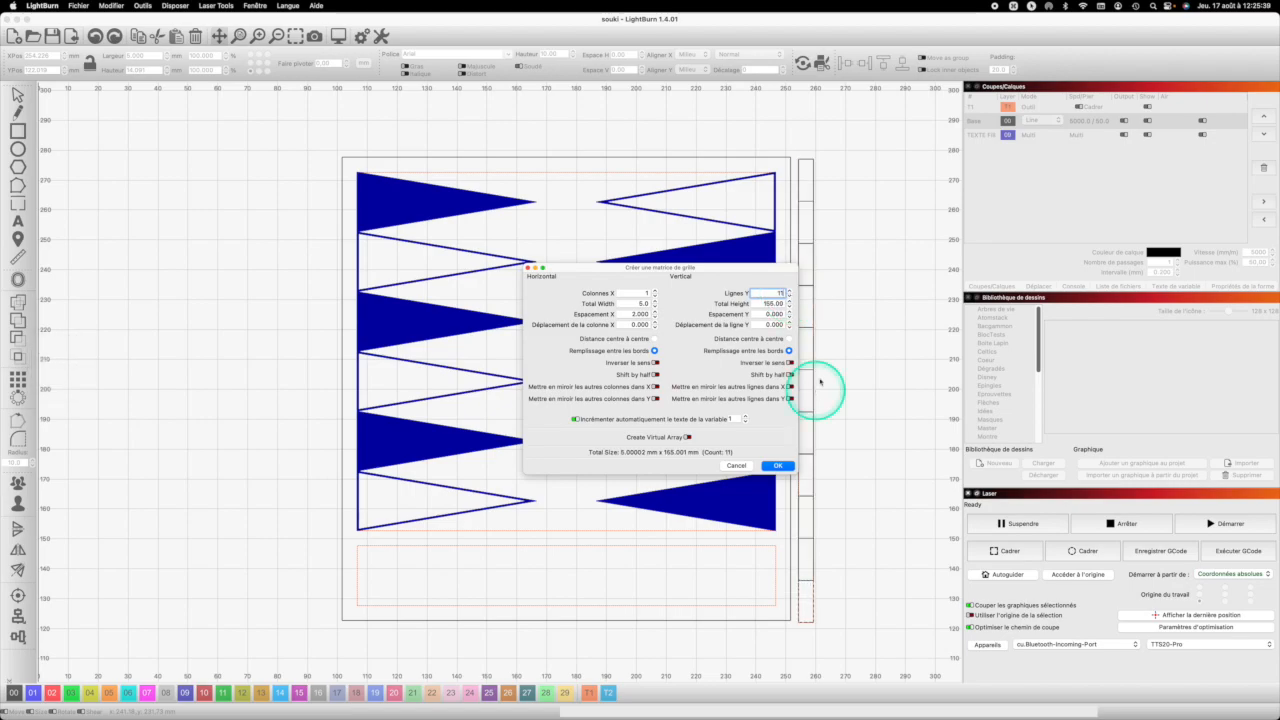
{"action": "left_click", "coordinate": [785, 466]}
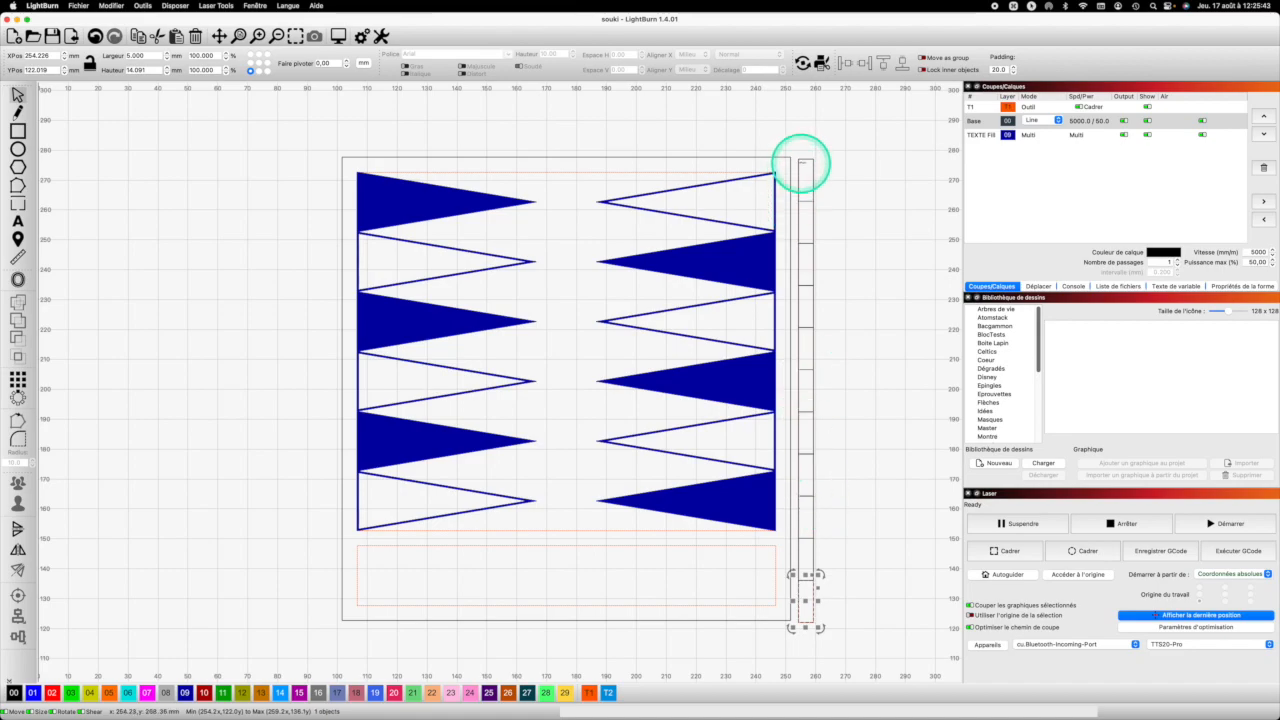
{"action": "left_click", "coordinate": [866, 443]}
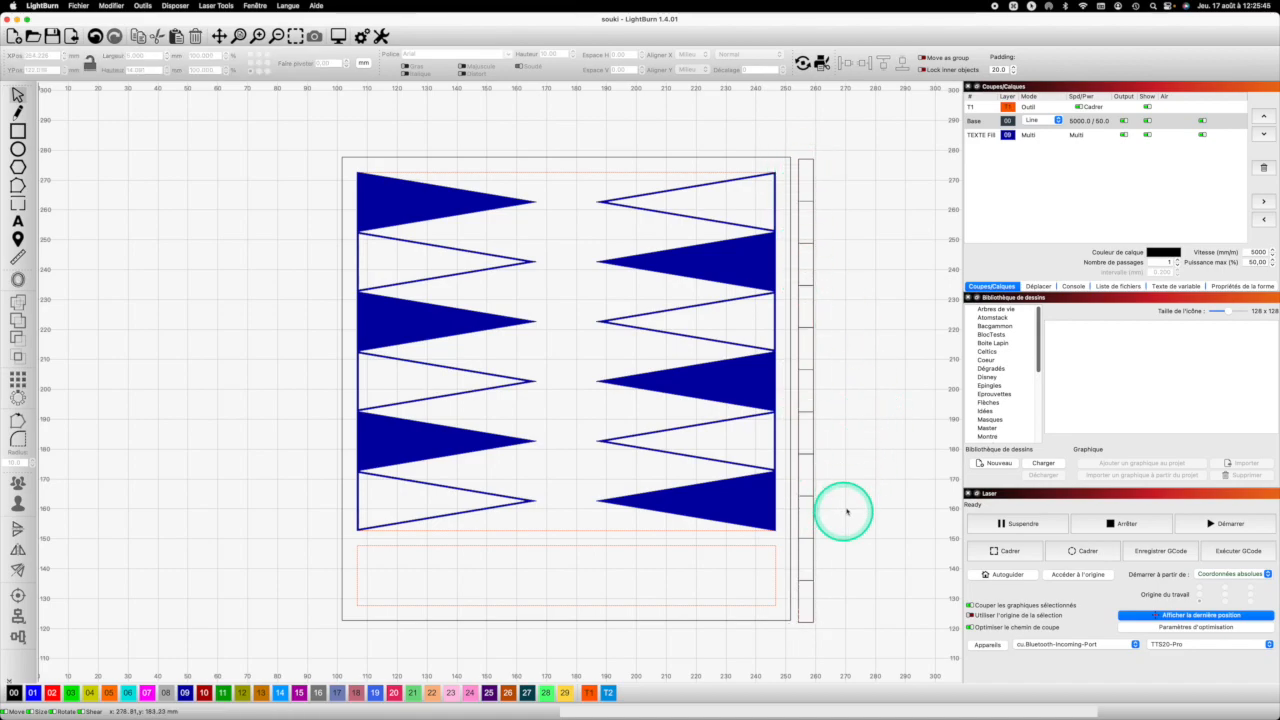
Delete every other small rectangle along the vertical strip, starting with the lowest and ending with the highest
{"action": "left_click", "coordinate": [815, 557]}
{"action": "left_click_drag", "start_coordinate": [817, 565], "coordinate": [814, 605]}
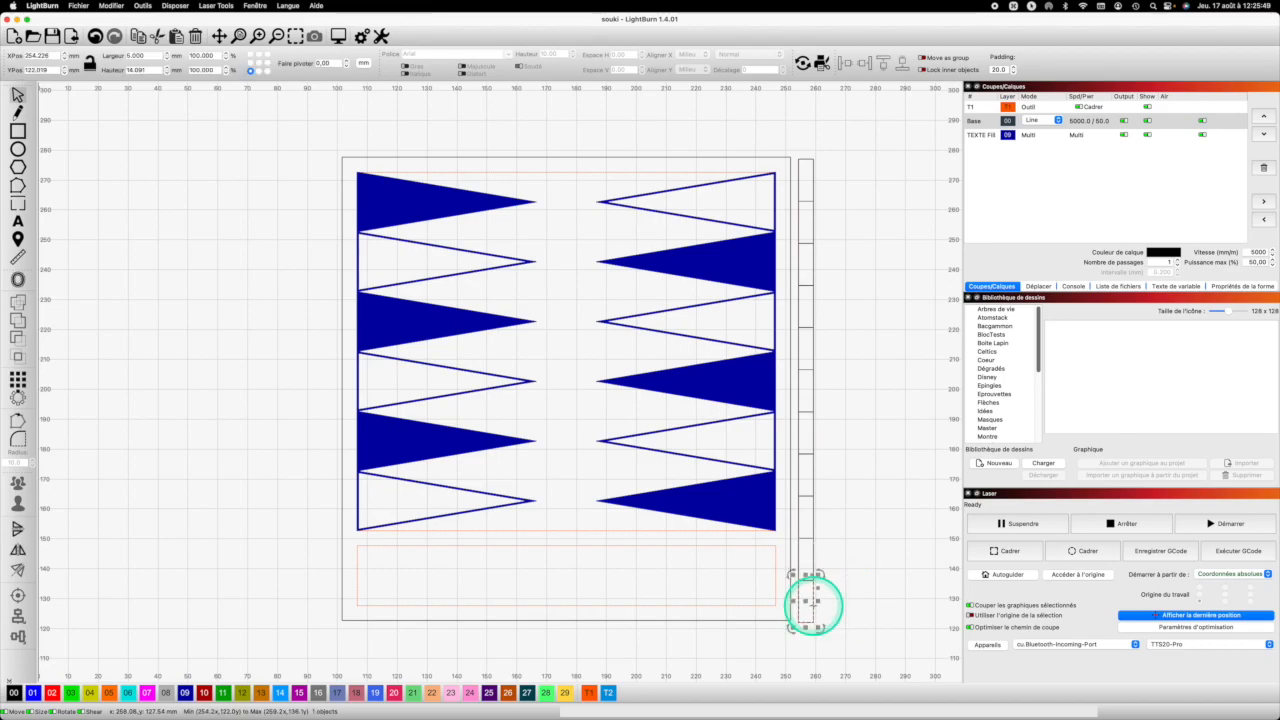
{"action": "key", "text": "Delete"}
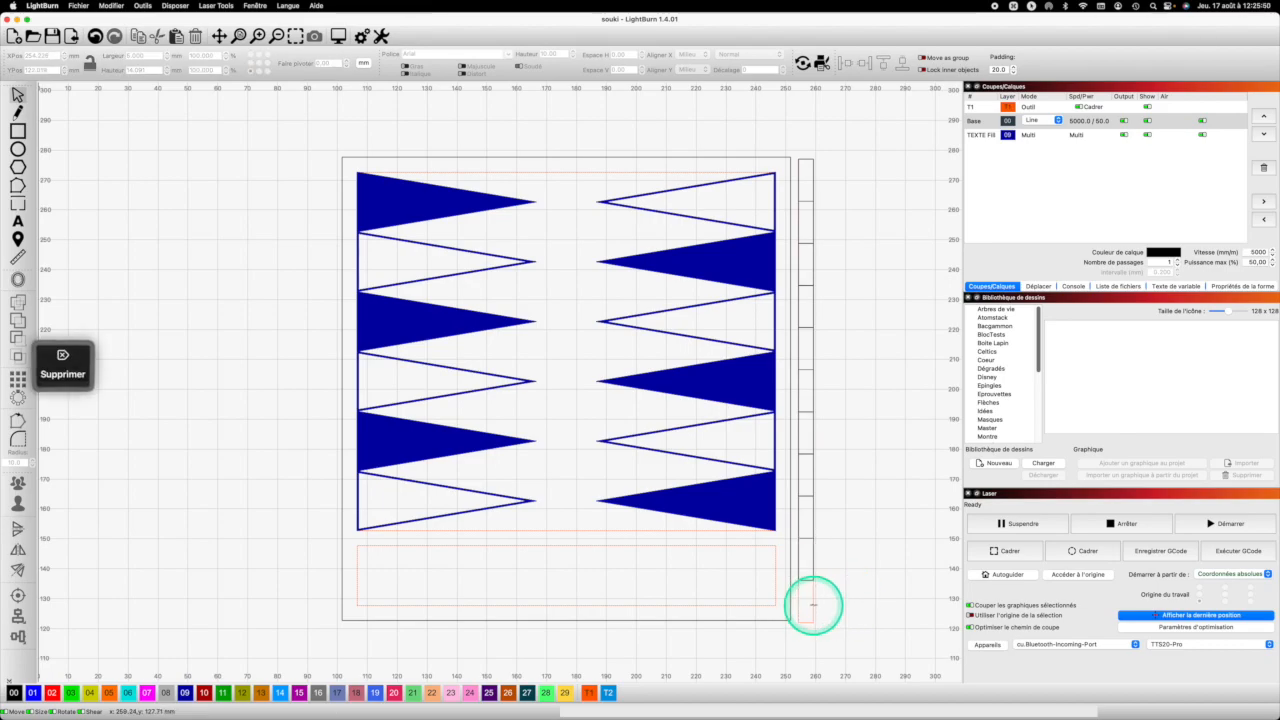
{"action": "left_click", "coordinate": [814, 516]}
{"action": "key", "text": "Delete"}
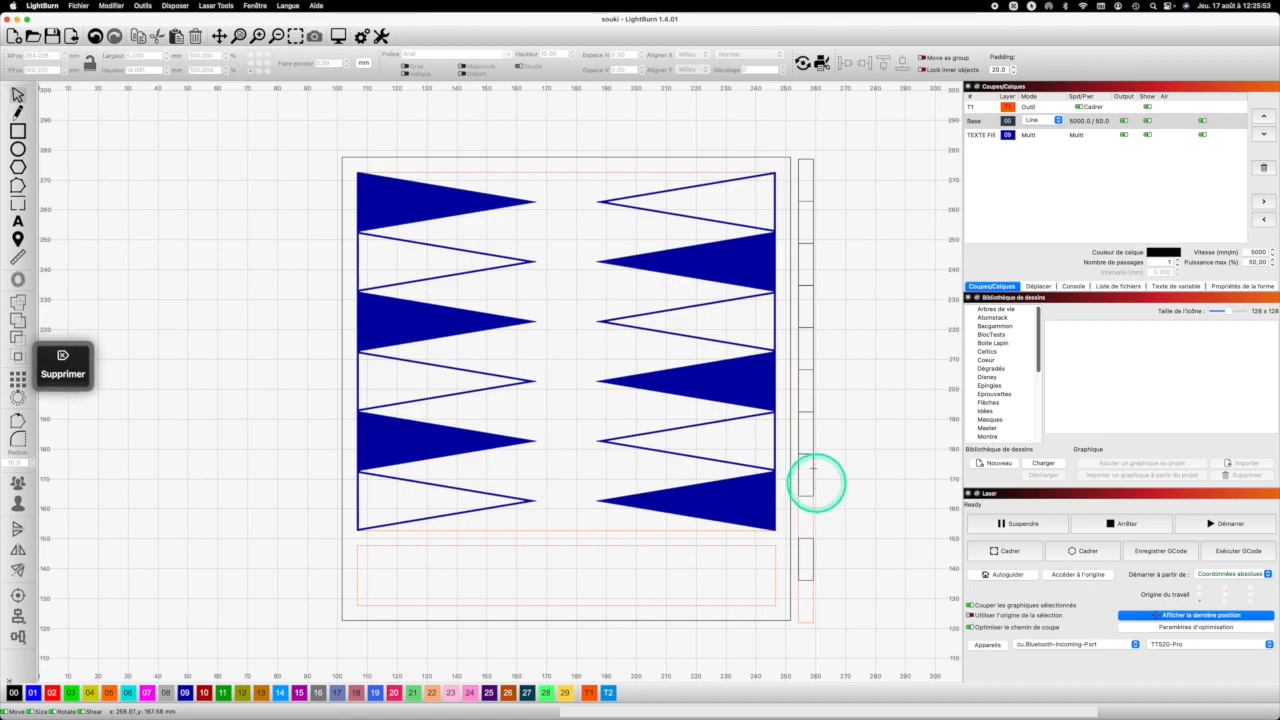
{"action": "left_click", "coordinate": [814, 435]}
{"action": "key", "text": "Delete"}
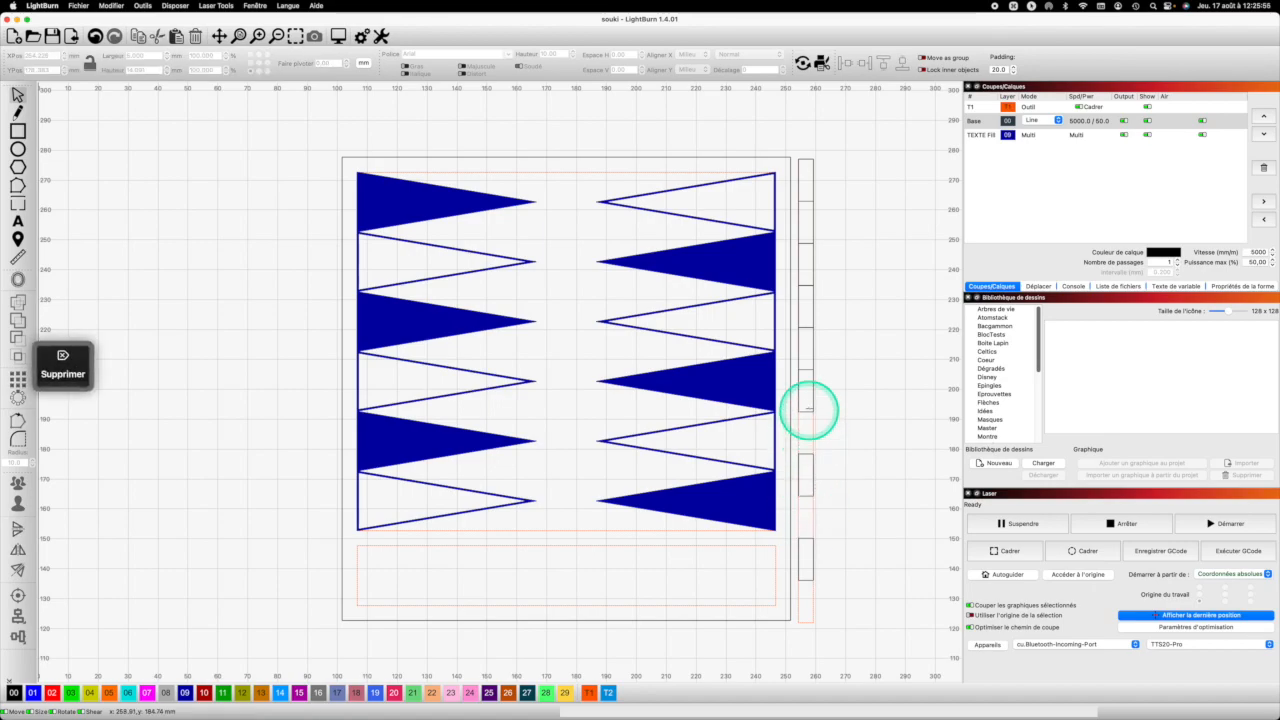
{"action": "left_click", "coordinate": [813, 351]}
{"action": "key", "text": "Delete"}
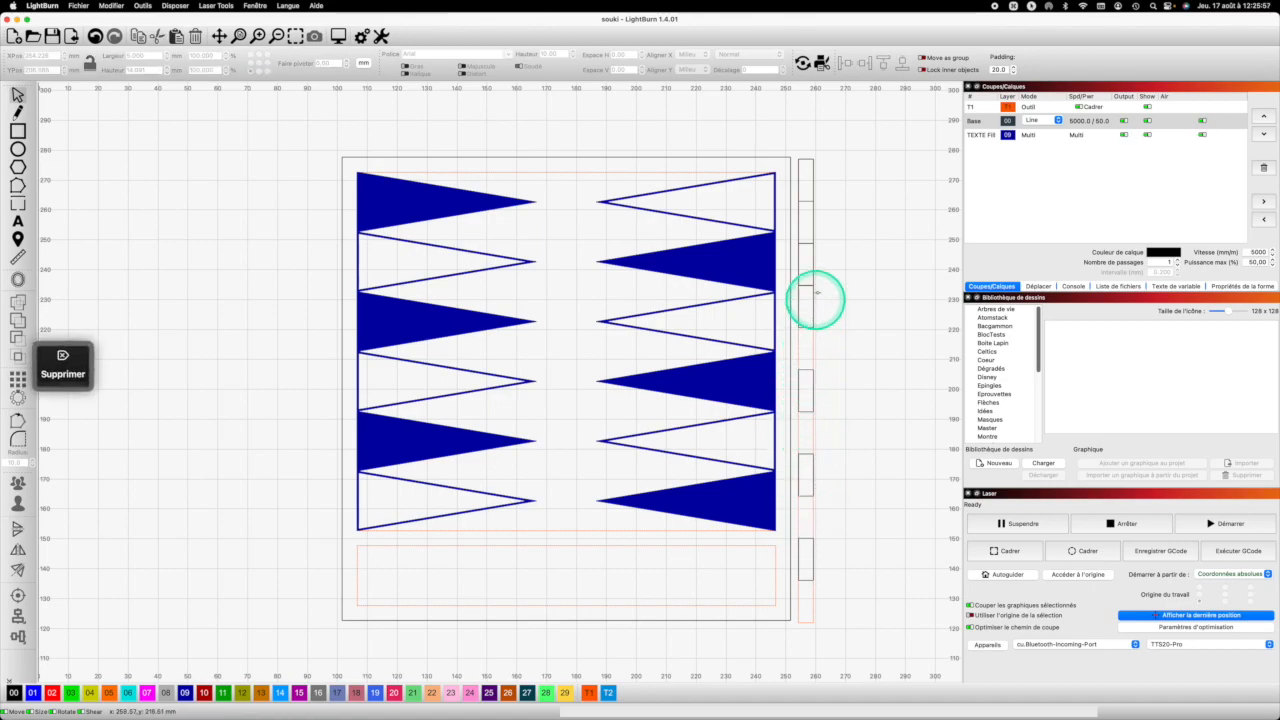
{"action": "left_click", "coordinate": [814, 273]}
{"action": "key", "text": "Delete"}
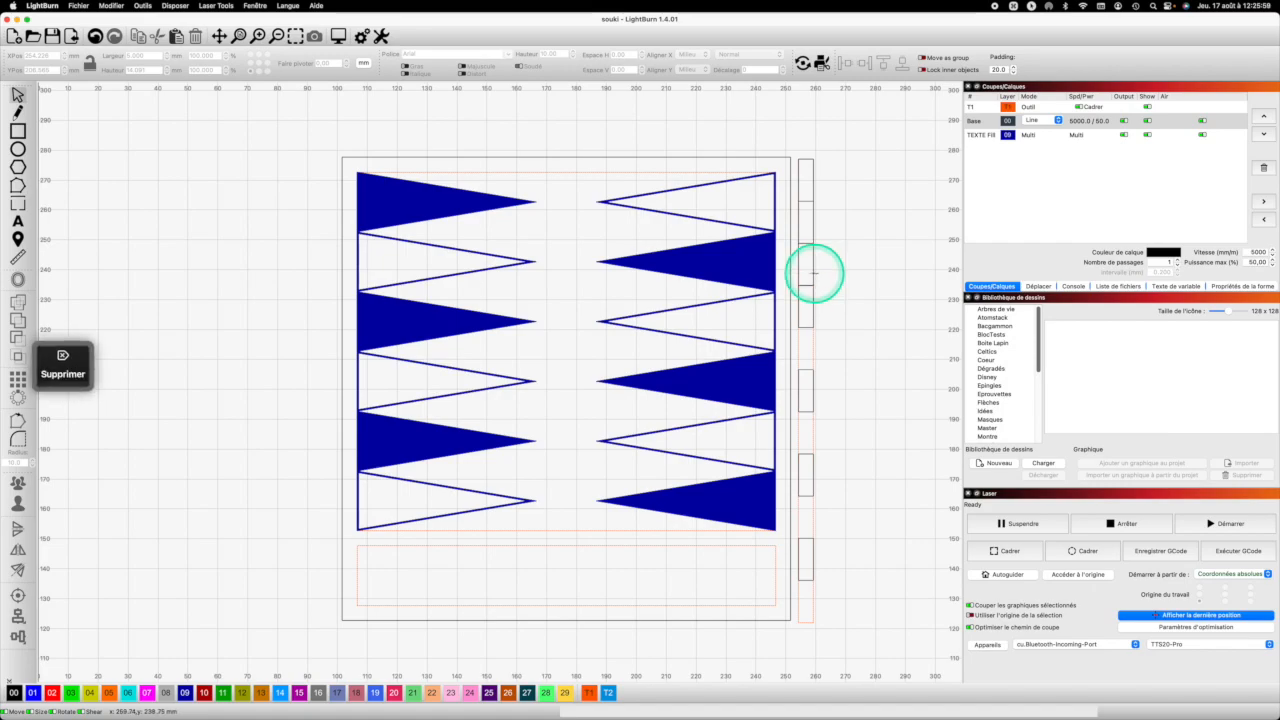
{"action": "left_click", "coordinate": [812, 181]}
{"action": "key", "text": "Delete"}
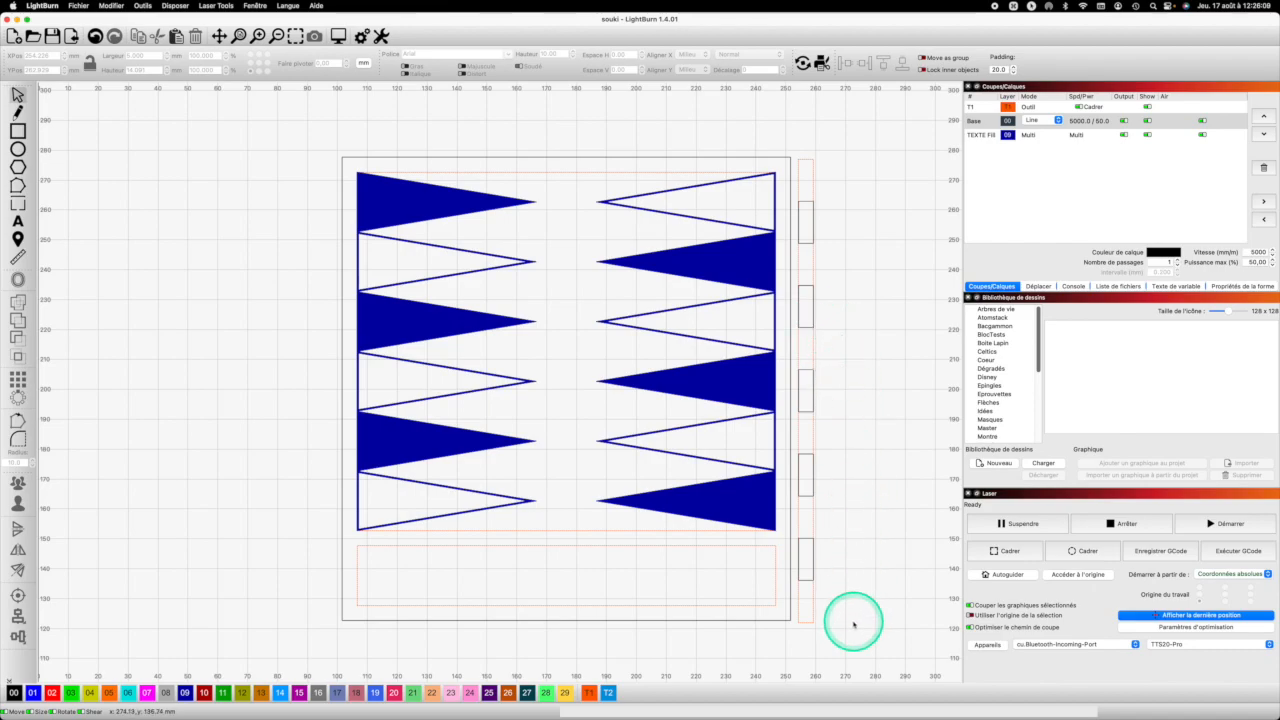
Group the vertical strip with its remaining rectangles and array the group in 3 columns
{"action": "left_click_drag", "start_coordinate": [844, 622], "coordinate": [814, 143]}
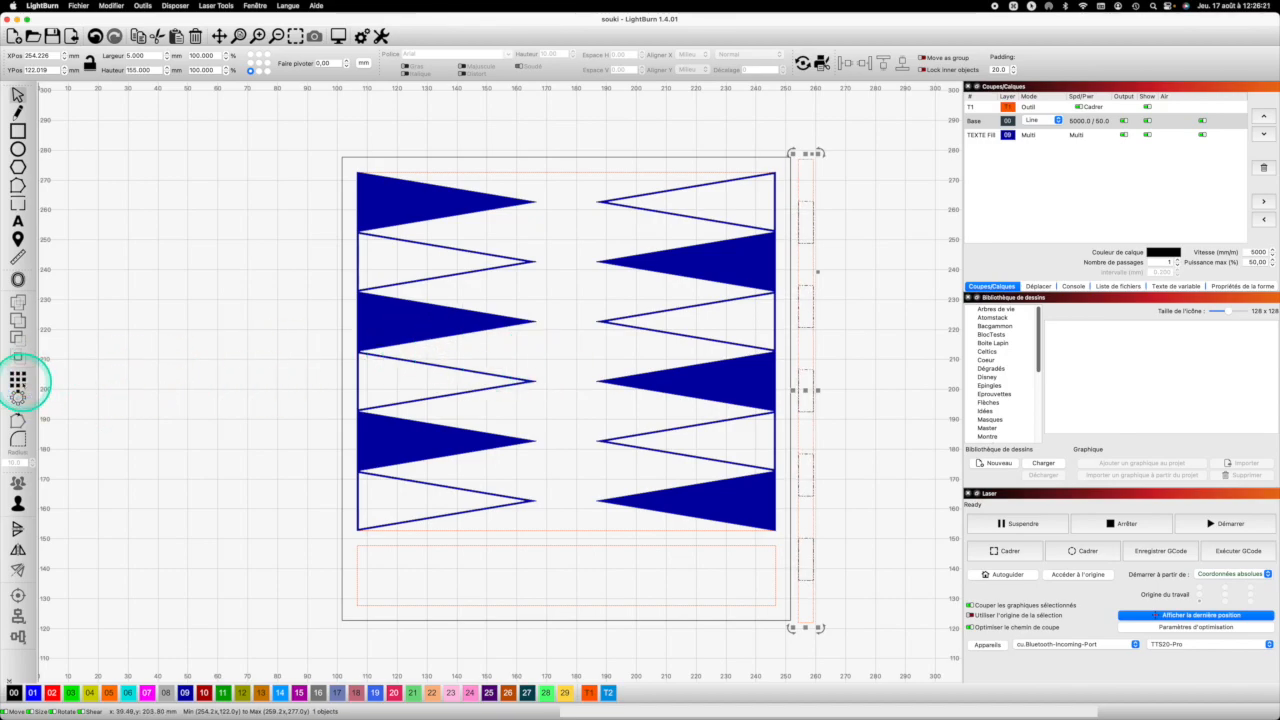
{"action": "left_click", "coordinate": [18, 380]}
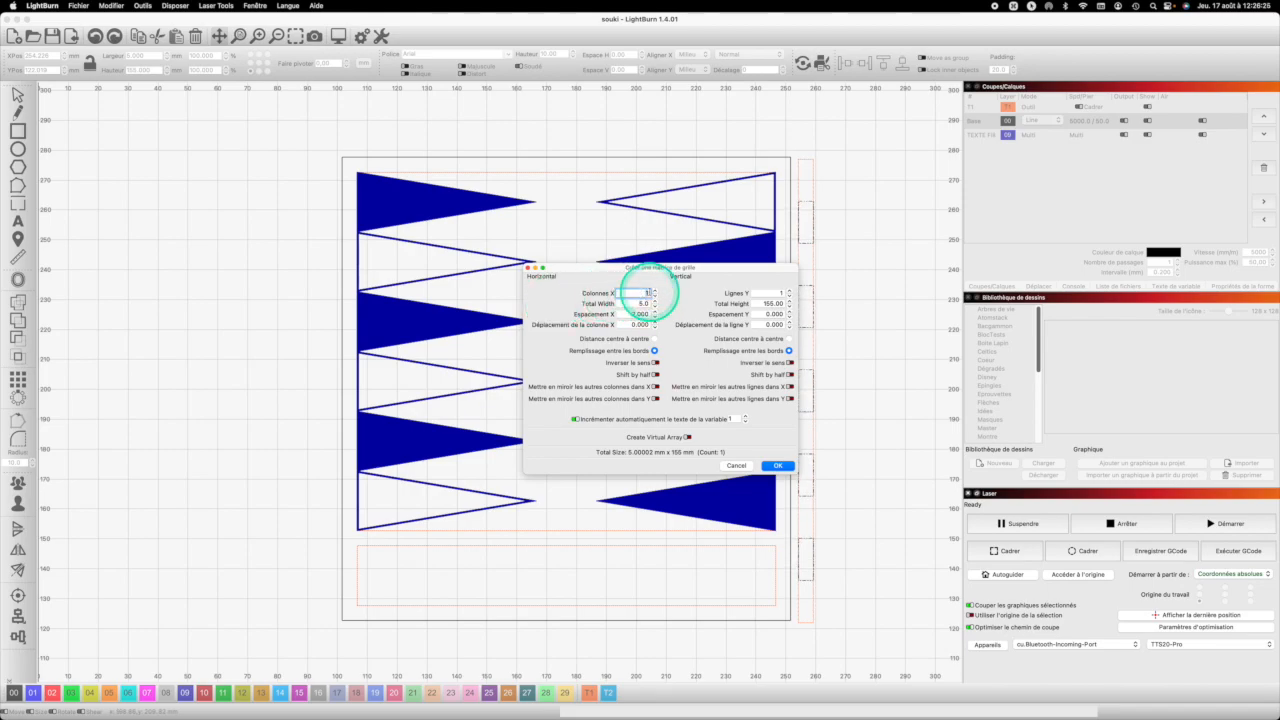
{"action": "type", "text": "3"}
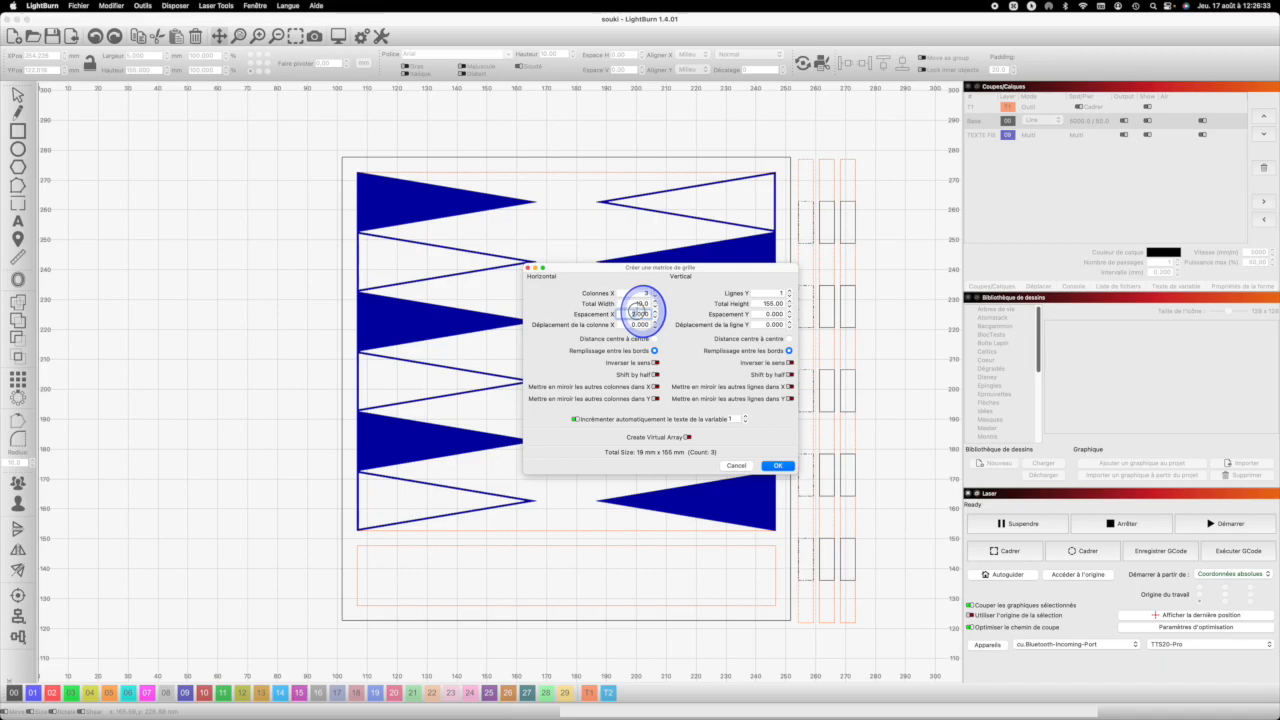
{"action": "key", "text": "Return"}
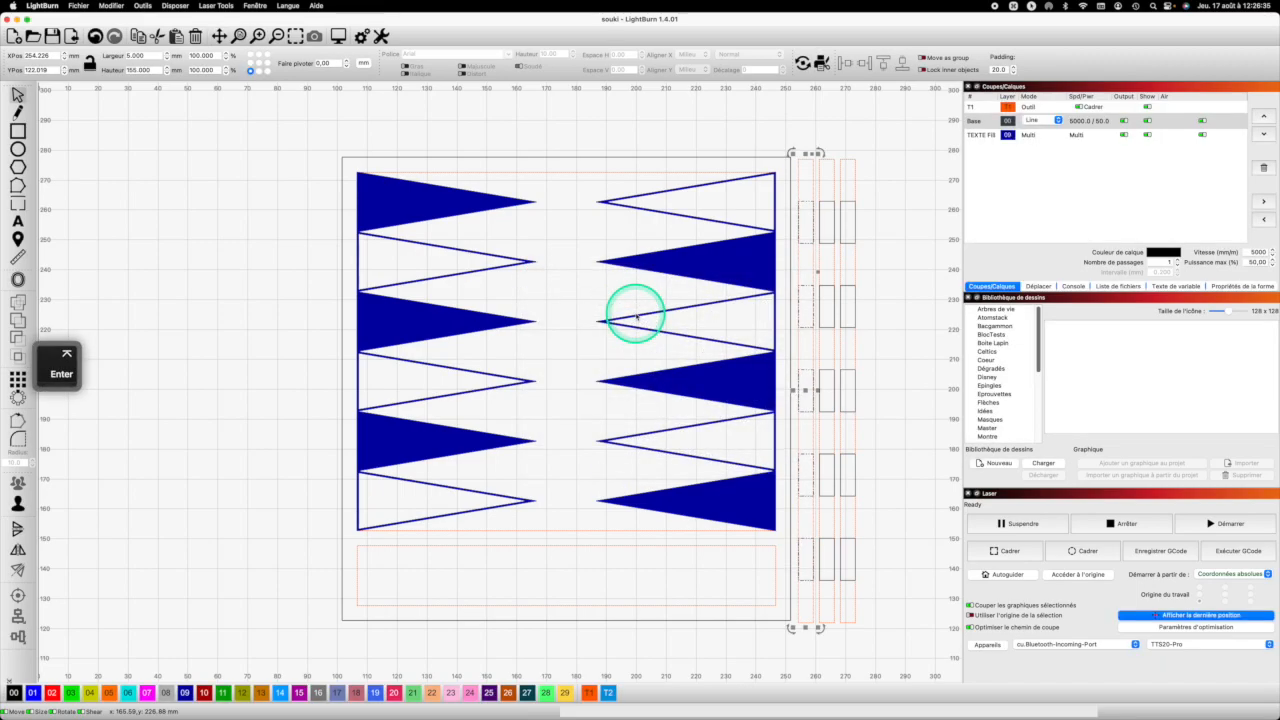
{"action": "left_click", "coordinate": [892, 285]}
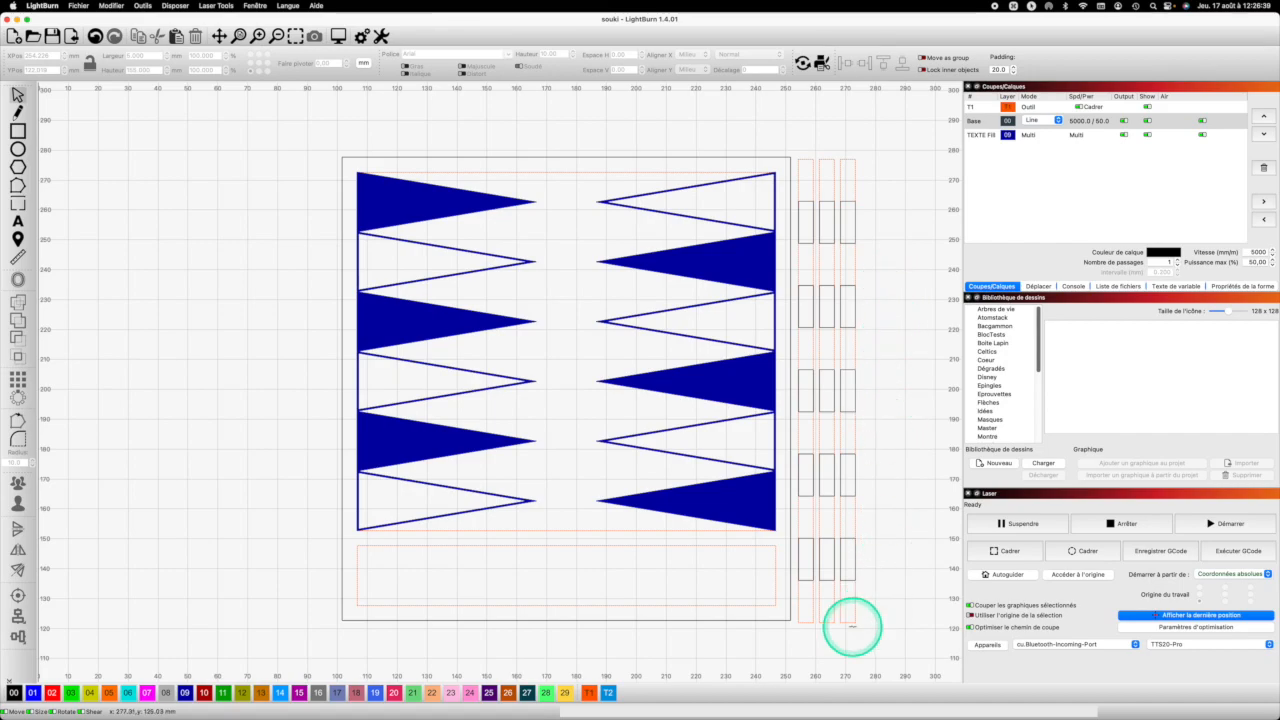
Move the outermost strip copy onto the board's left edge and the nearest strip onto its right edge
{"action": "left_click_drag", "start_coordinate": [840, 622], "coordinate": [343, 617]}
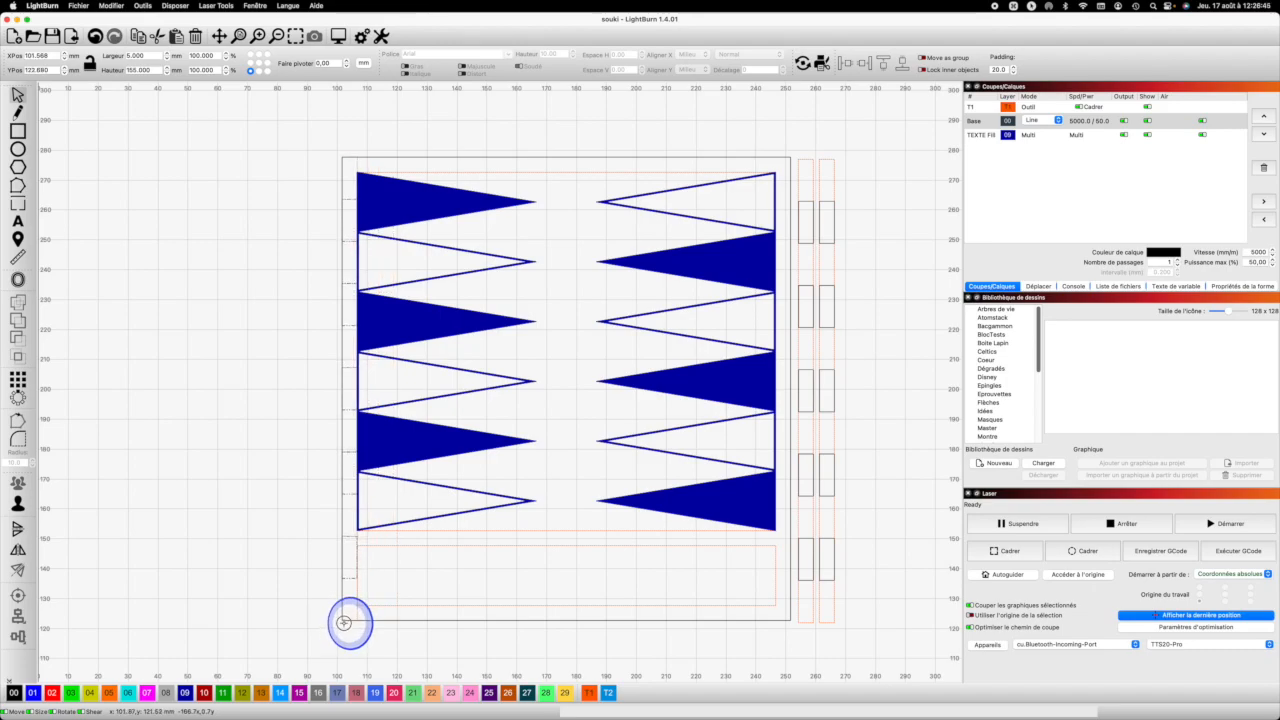
{"action": "left_click", "coordinate": [343, 621]}
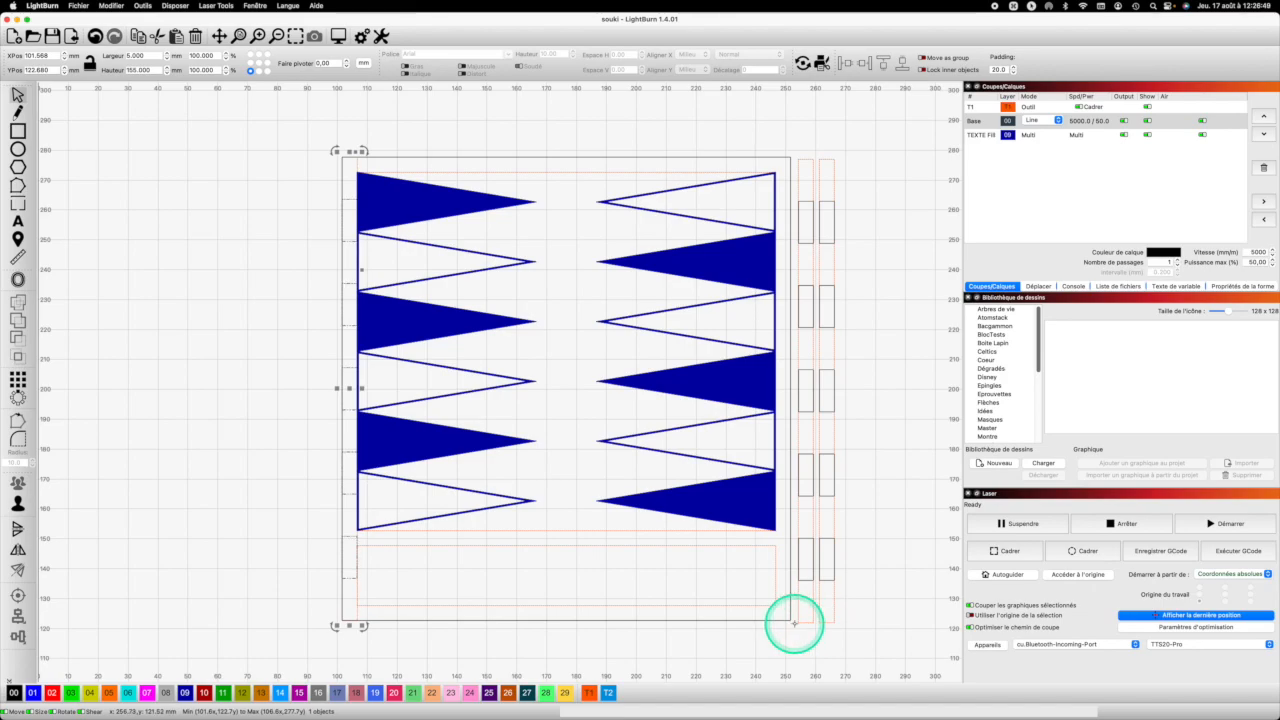
{"action": "left_click_drag", "start_coordinate": [812, 621], "coordinate": [788, 618]}
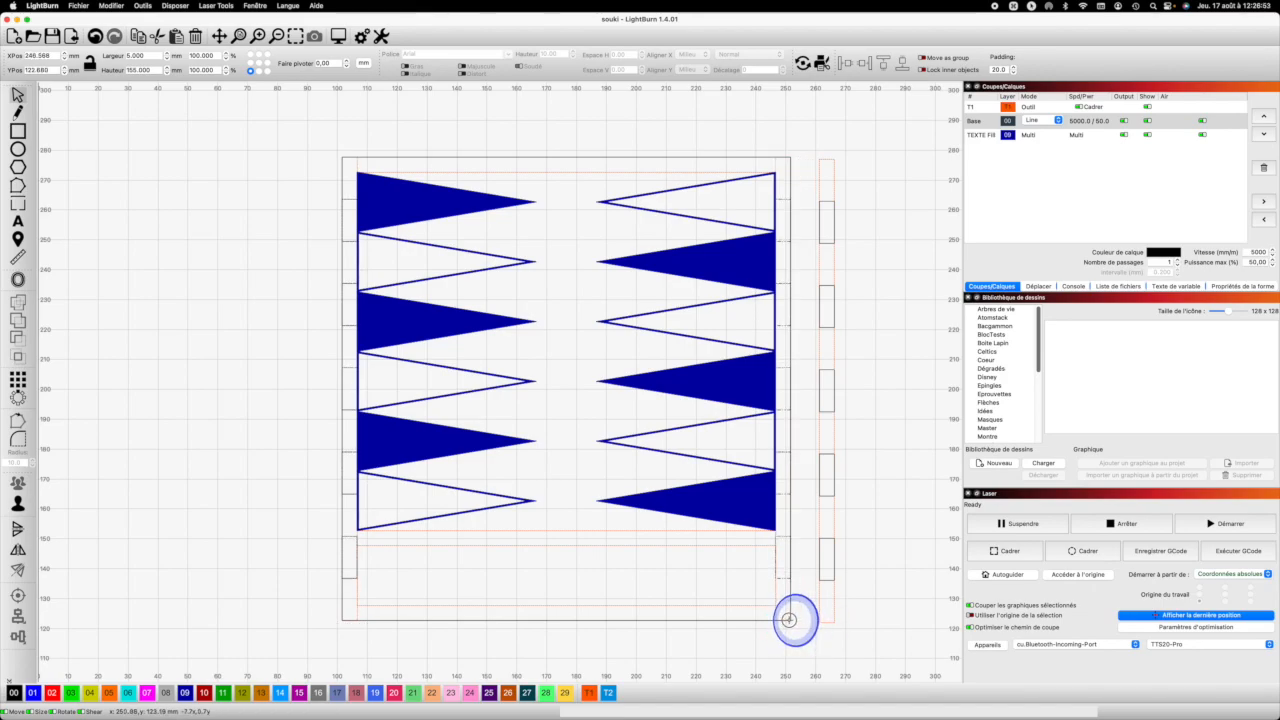
{"action": "left_click_drag", "start_coordinate": [789, 620], "coordinate": [789, 622]}
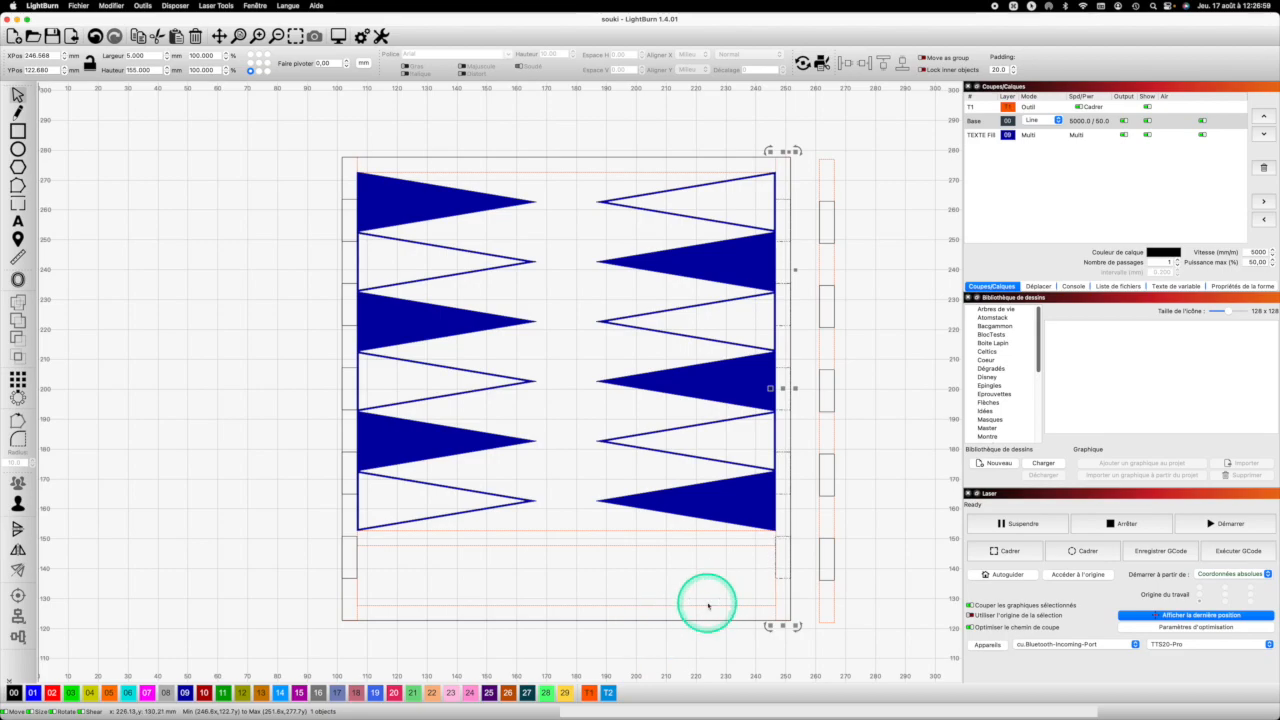
Ungroup the two strips placed on the board's left and right edges
{"action": "left_click", "coordinate": [805, 563]}
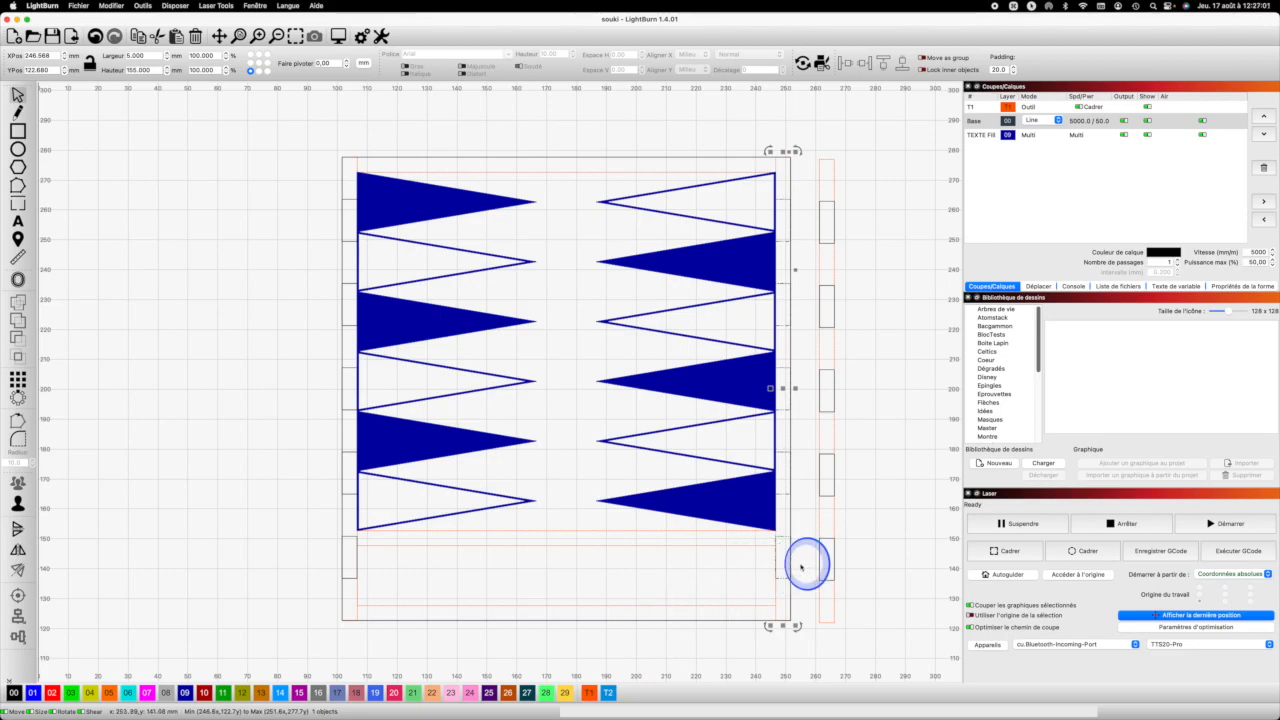
{"action": "left_click", "coordinate": [775, 613]}
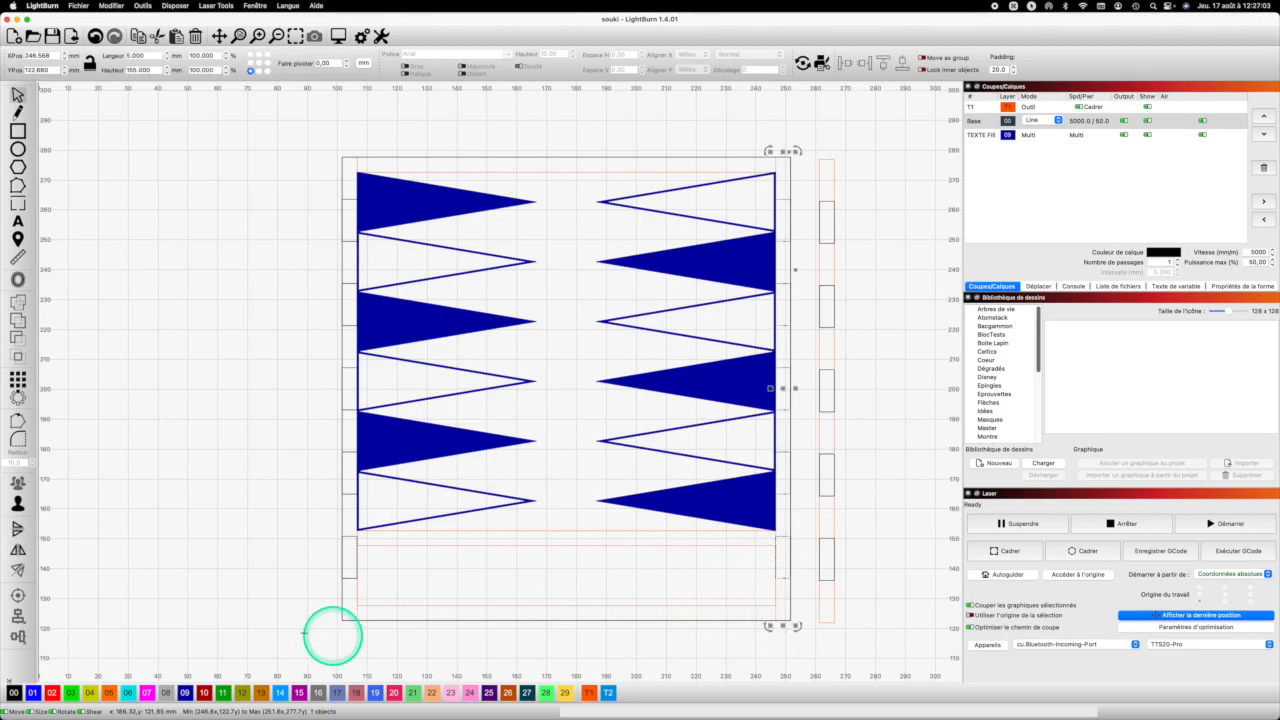
{"action": "left_click", "coordinate": [17, 505]}
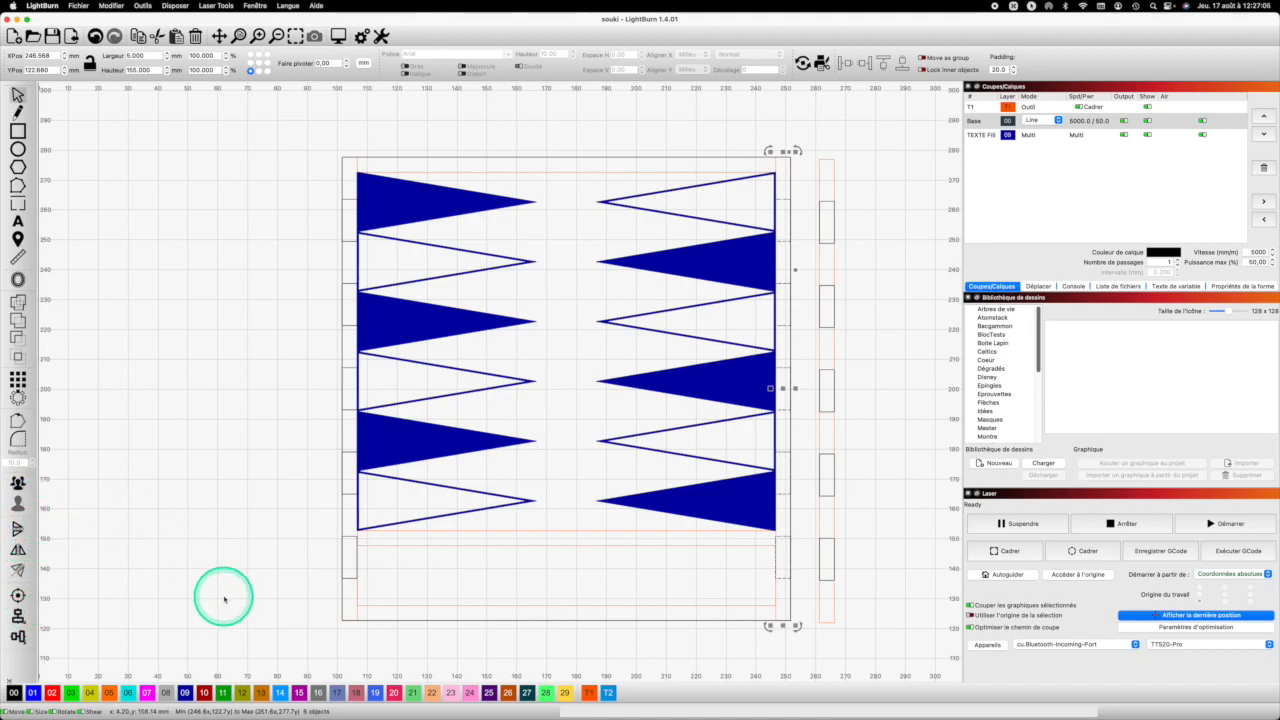
{"action": "left_click", "coordinate": [357, 612]}
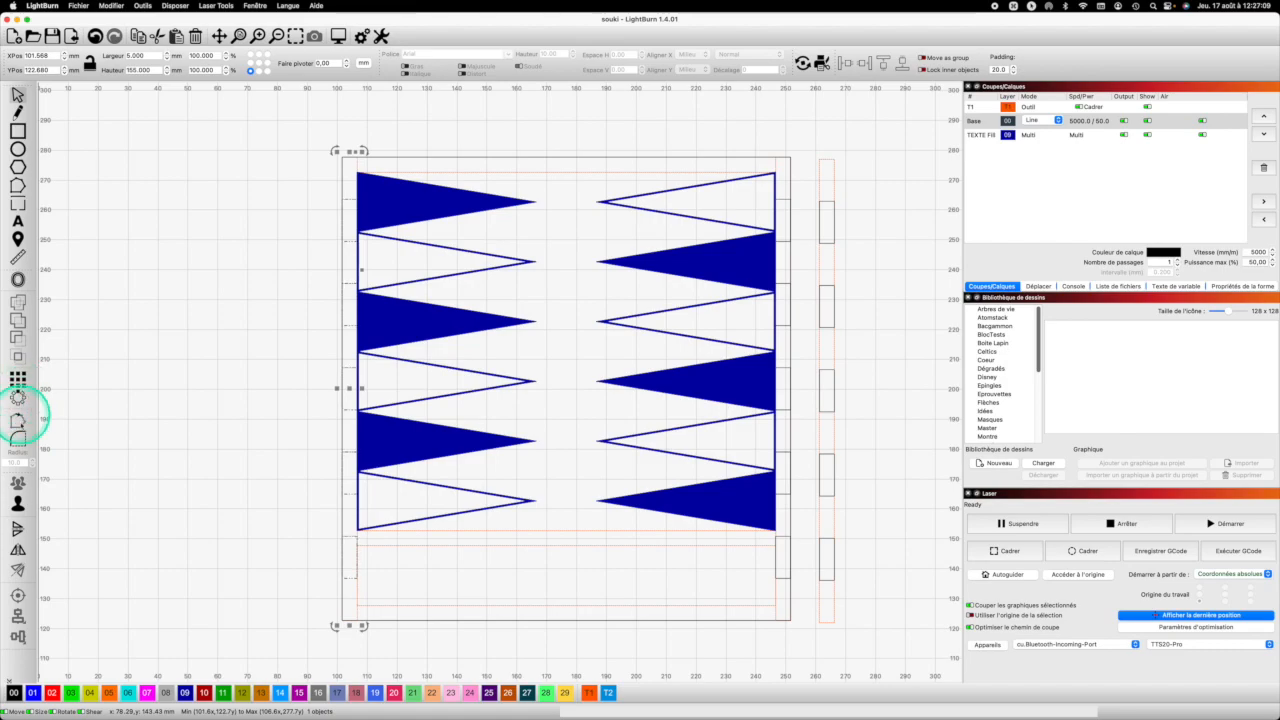
{"action": "left_click", "coordinate": [17, 505]}
{"action": "left_click", "coordinate": [443, 638]}
Delete the T1 strip outlines from the board's left and right edges, keeping the small rectangles
{"action": "left_click", "coordinate": [359, 613]}
{"action": "left_click", "coordinate": [357, 613]}
{"action": "key", "text": "Delete"}
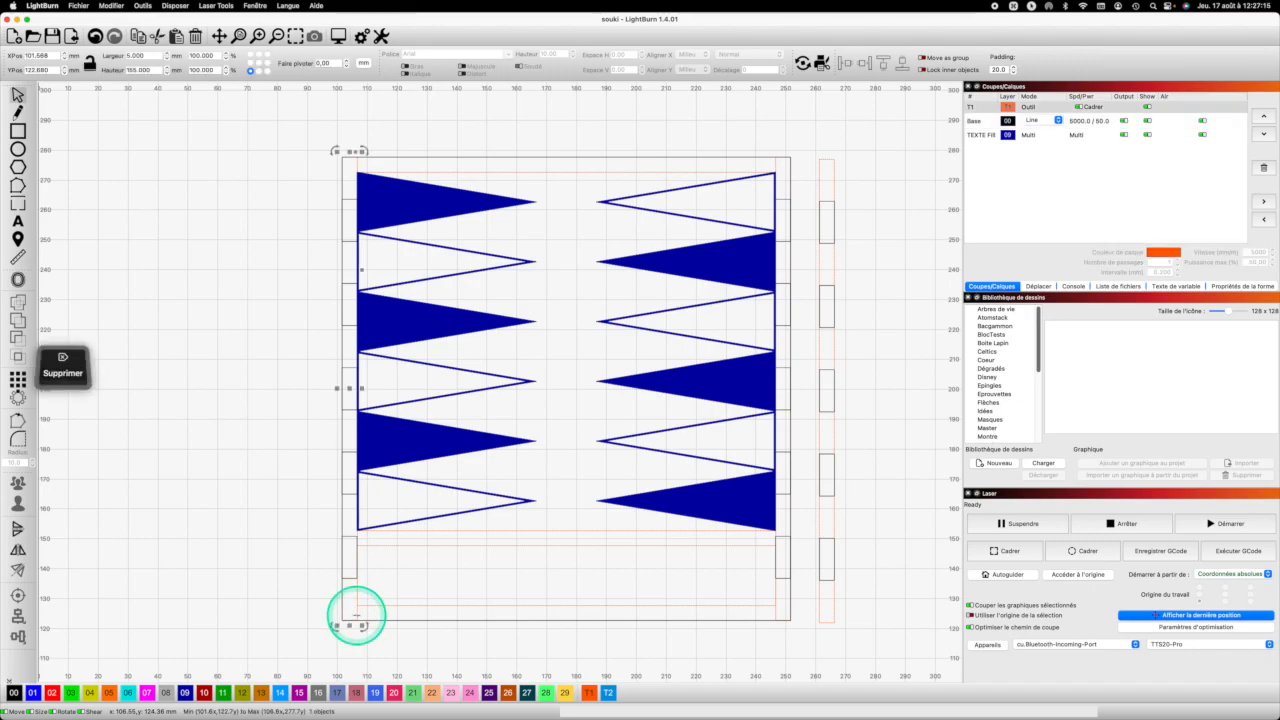
{"action": "left_click", "coordinate": [775, 612]}
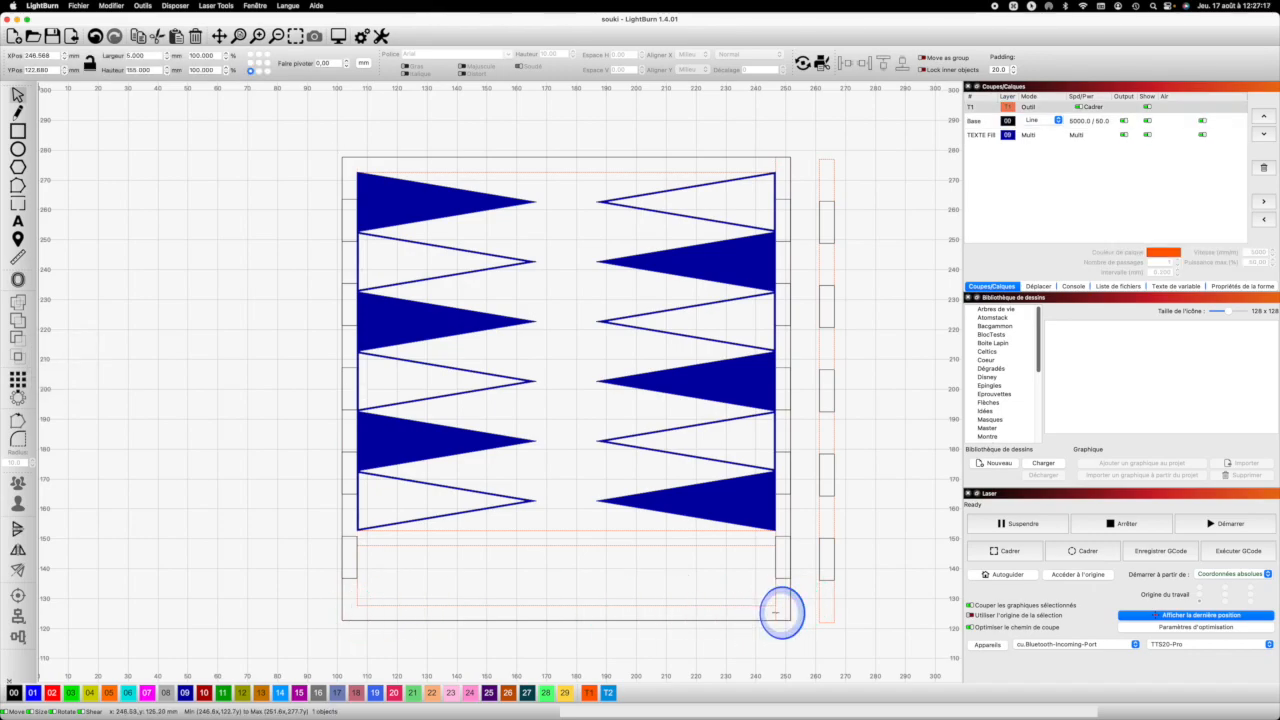
{"action": "key", "text": "Delete"}
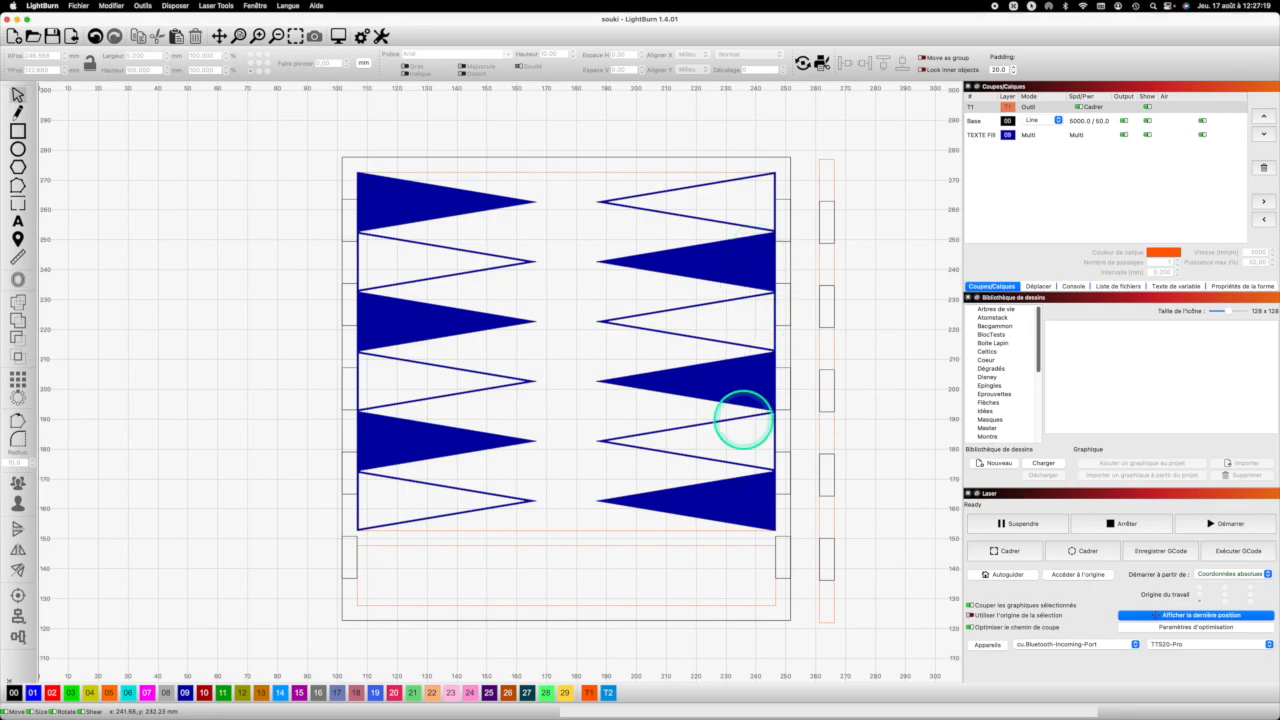
Group the five small rectangles on the board's right edge and select them together with the board outline
{"action": "left_click_drag", "start_coordinate": [795, 616], "coordinate": [785, 150]}
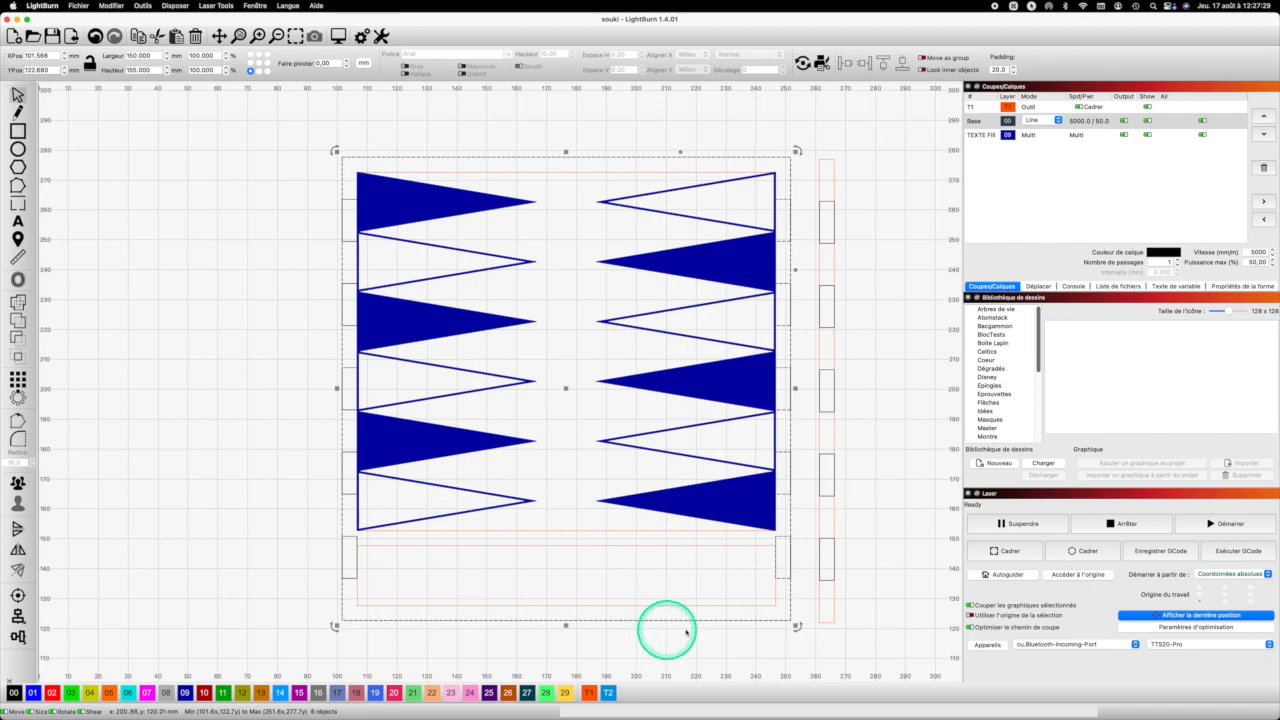
{"action": "left_click", "coordinate": [820, 628]}
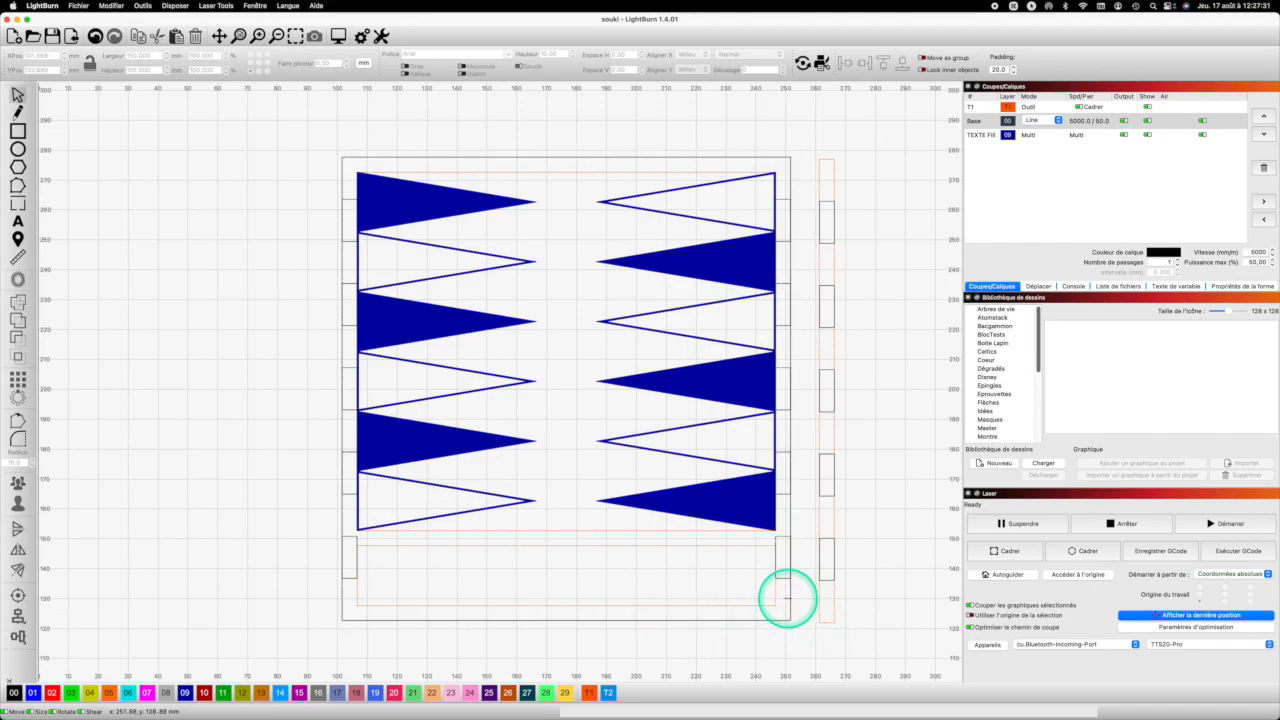
{"action": "left_click", "coordinate": [779, 183]}
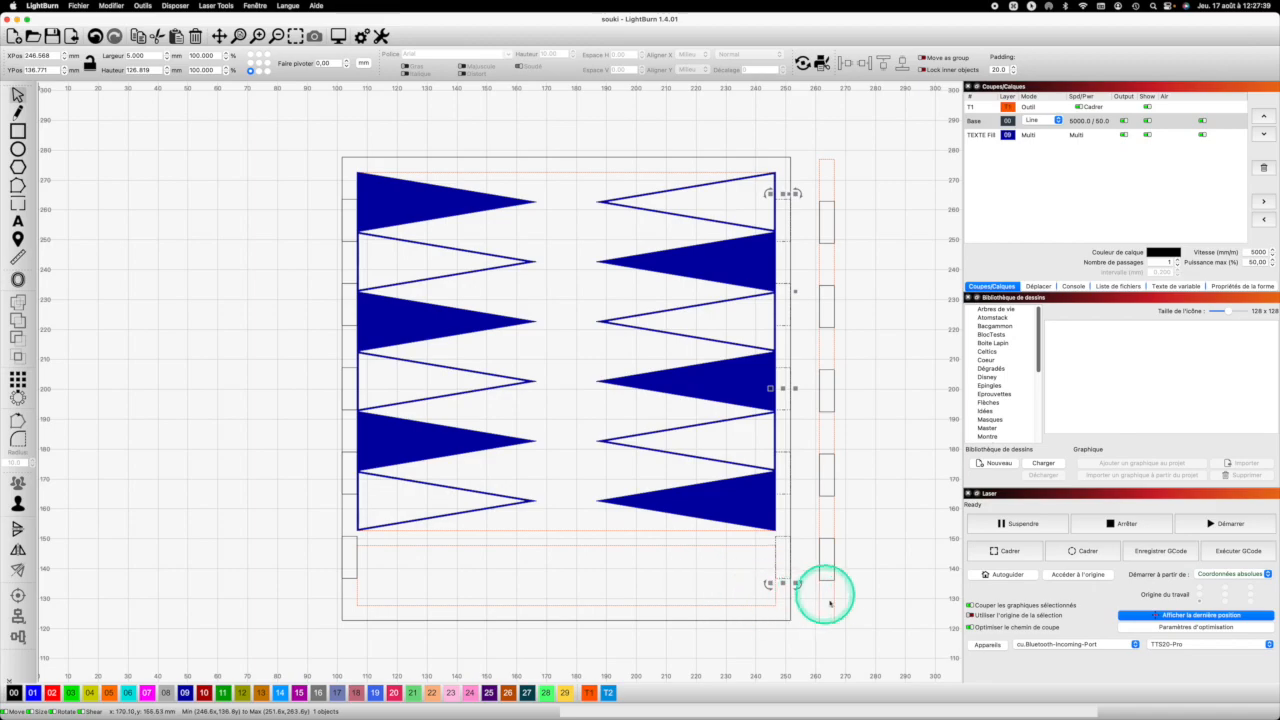
{"action": "left_click", "coordinate": [791, 610], "text": "shift"}
{"action": "left_click", "coordinate": [791, 610], "text": "shift"}
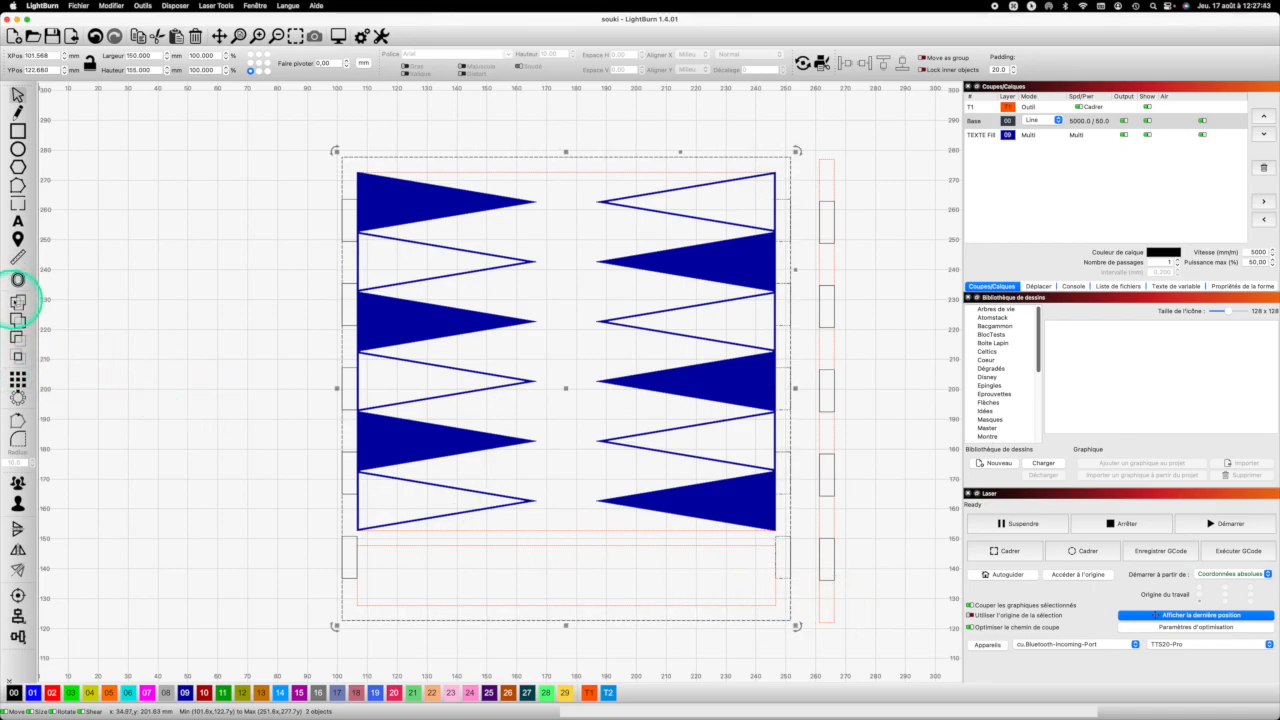
Try welding the right-edge rectangles to the board outline and undo the weld
{"action": "left_click", "coordinate": [18, 300]}
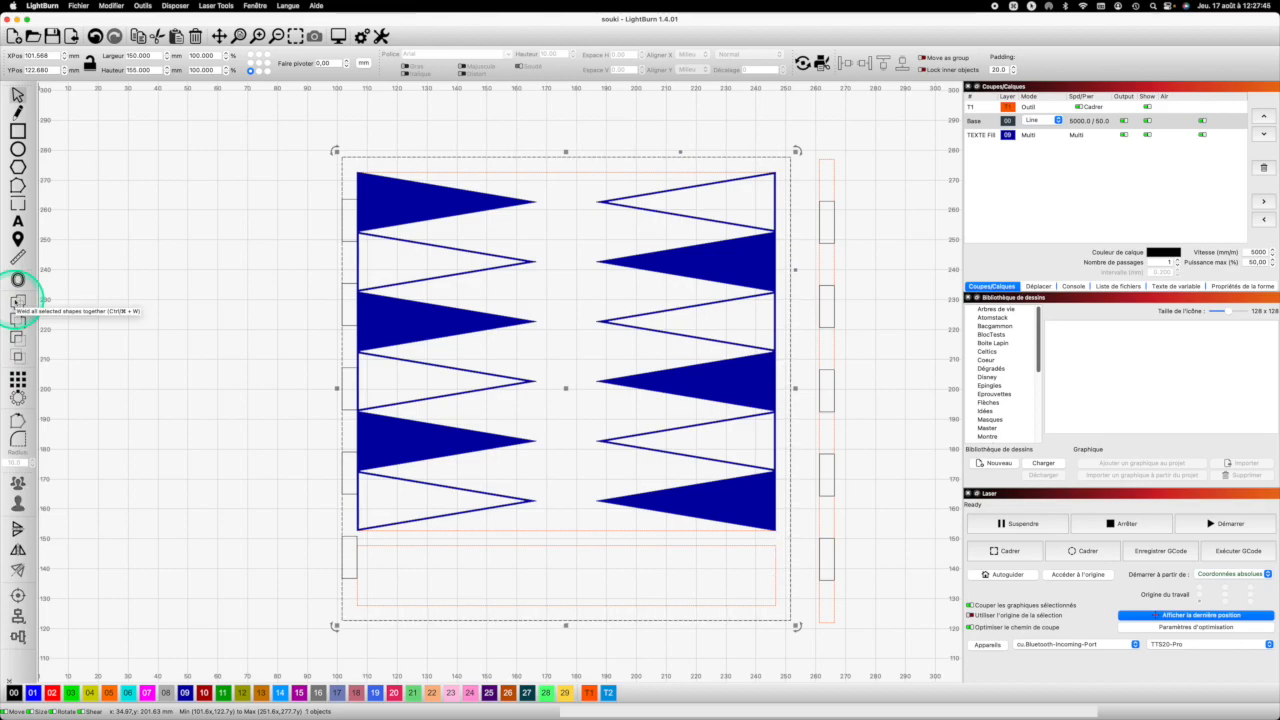
{"action": "key", "text": "super+z"}
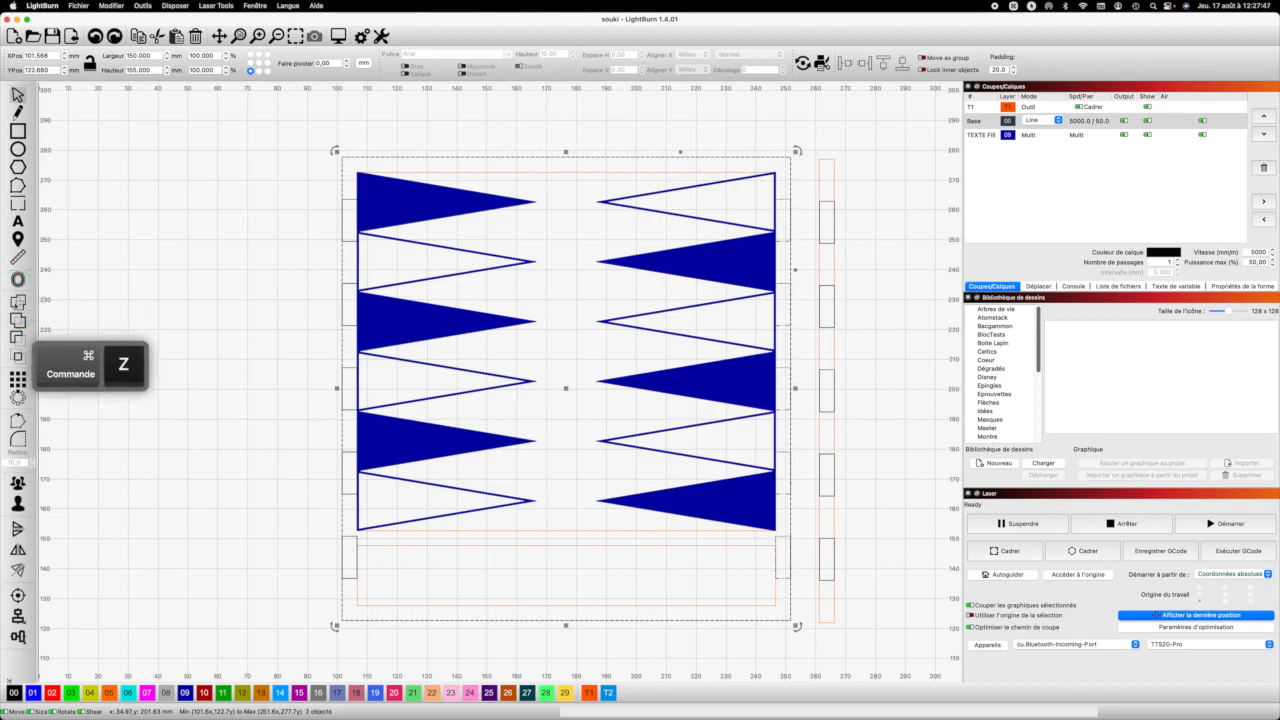
Subtract the grouped right-edge rectangles from the board outline and group the five small rectangles on the board's left edge
{"action": "left_click", "coordinate": [17, 341]}
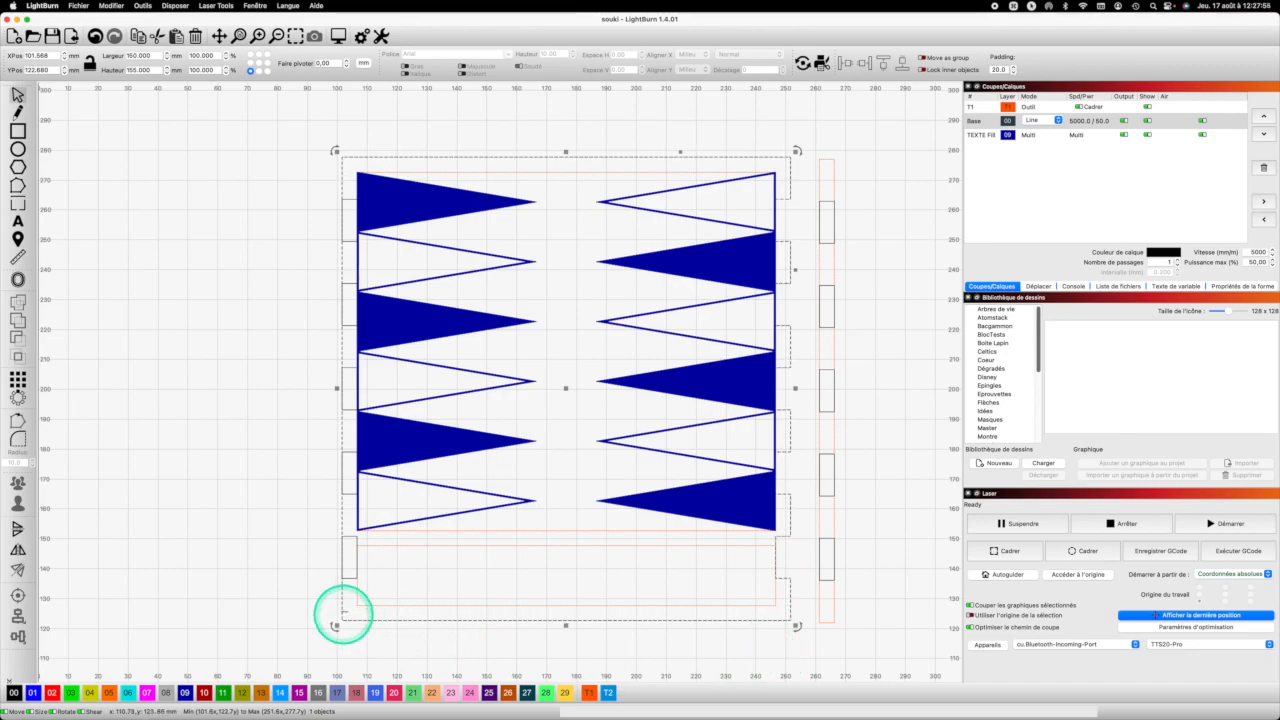
{"action": "left_click", "coordinate": [345, 607]}
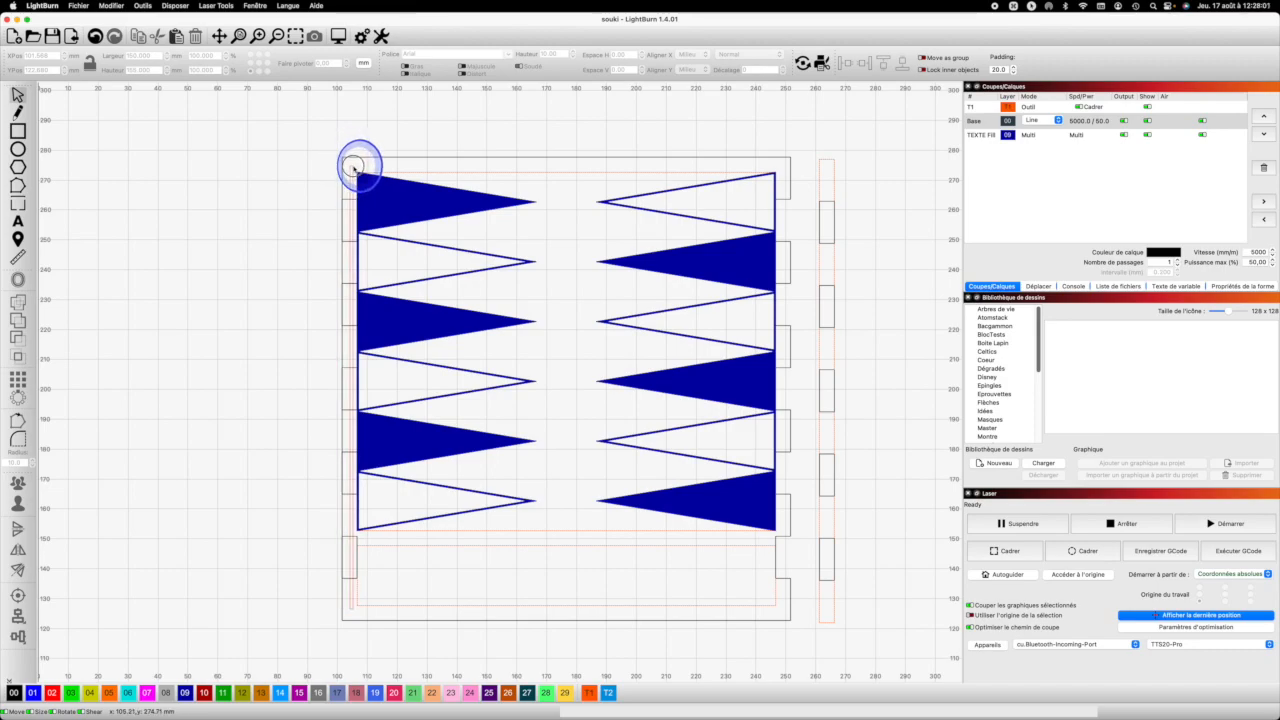
{"action": "left_click", "coordinate": [349, 168]}
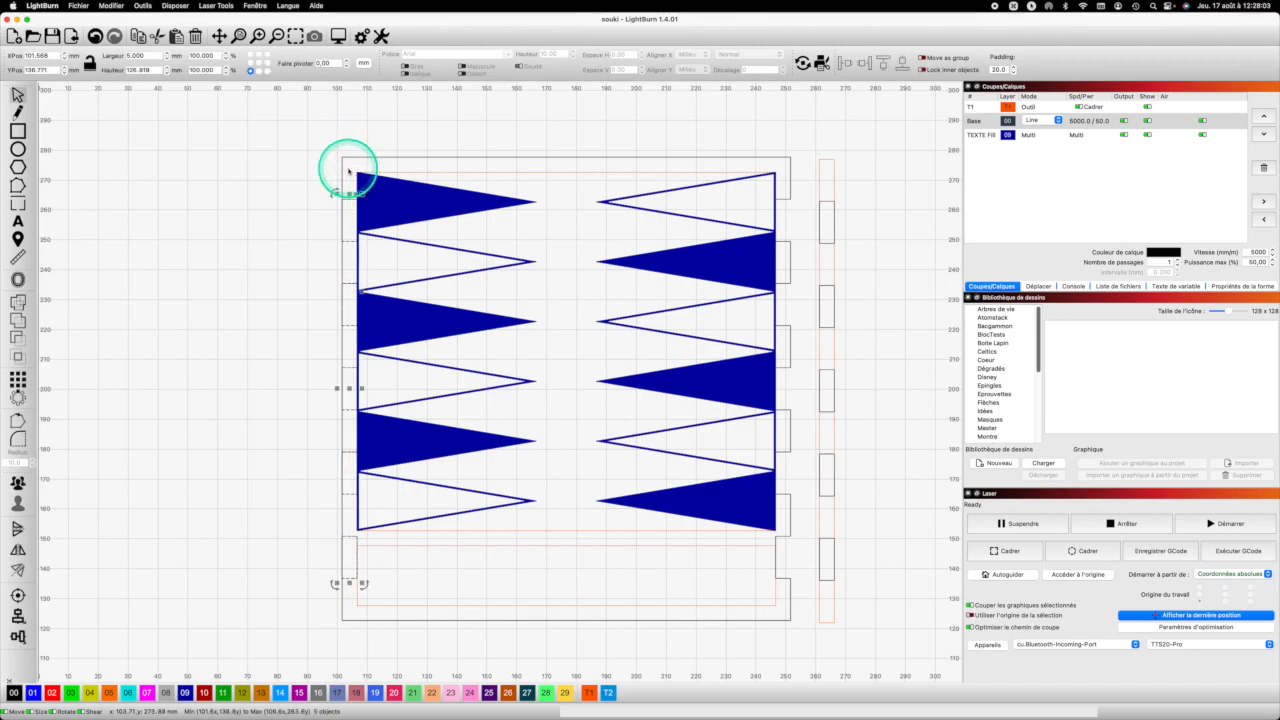
{"action": "left_click", "coordinate": [18, 481]}
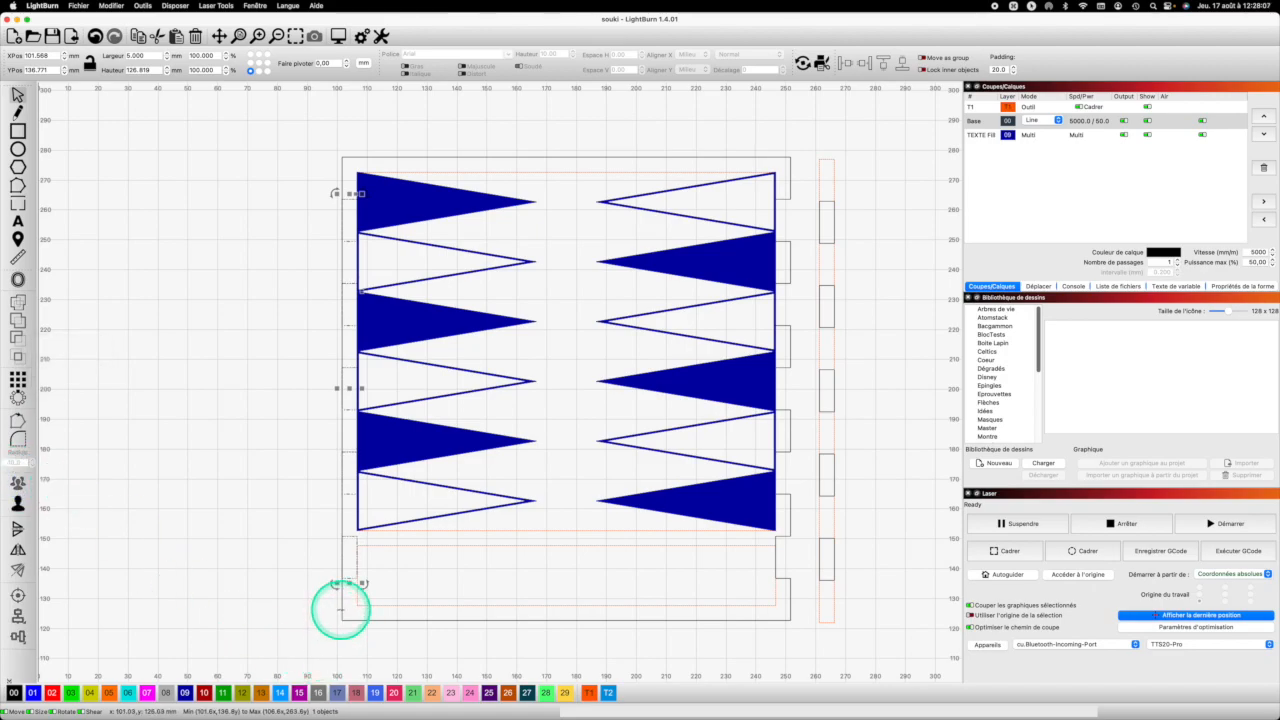
Subtract the left-edge rectangle group from the board outline to cut the matching notches
{"action": "left_click", "coordinate": [342, 607], "text": "shift"}
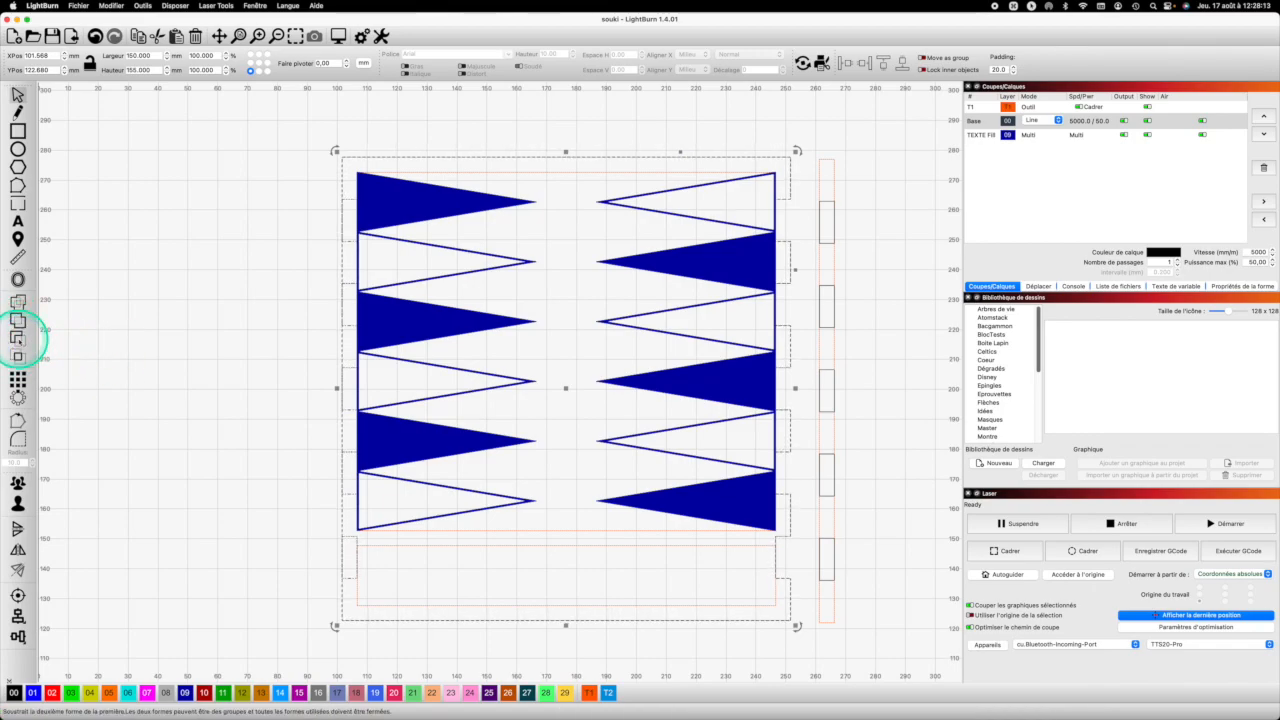
{"action": "left_click", "coordinate": [233, 340]}
{"action": "left_click_drag", "start_coordinate": [343, 622], "coordinate": [303, 137]}
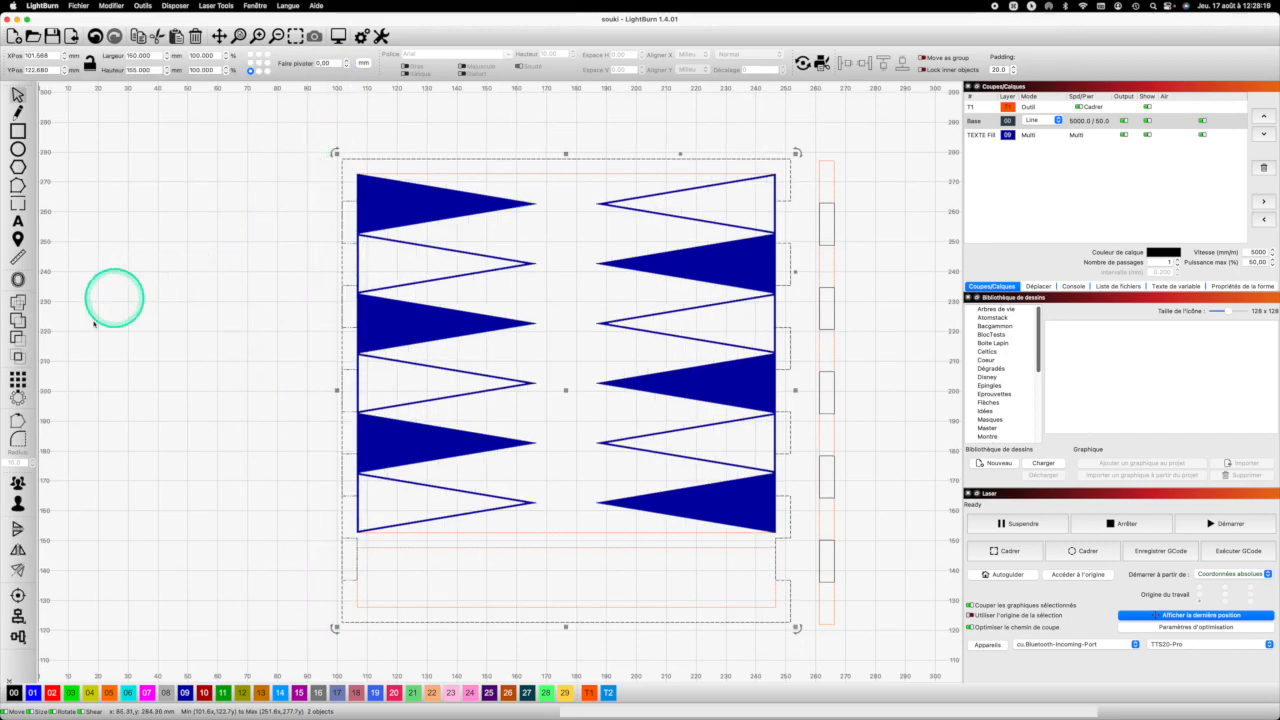
{"action": "left_click", "coordinate": [18, 338]}
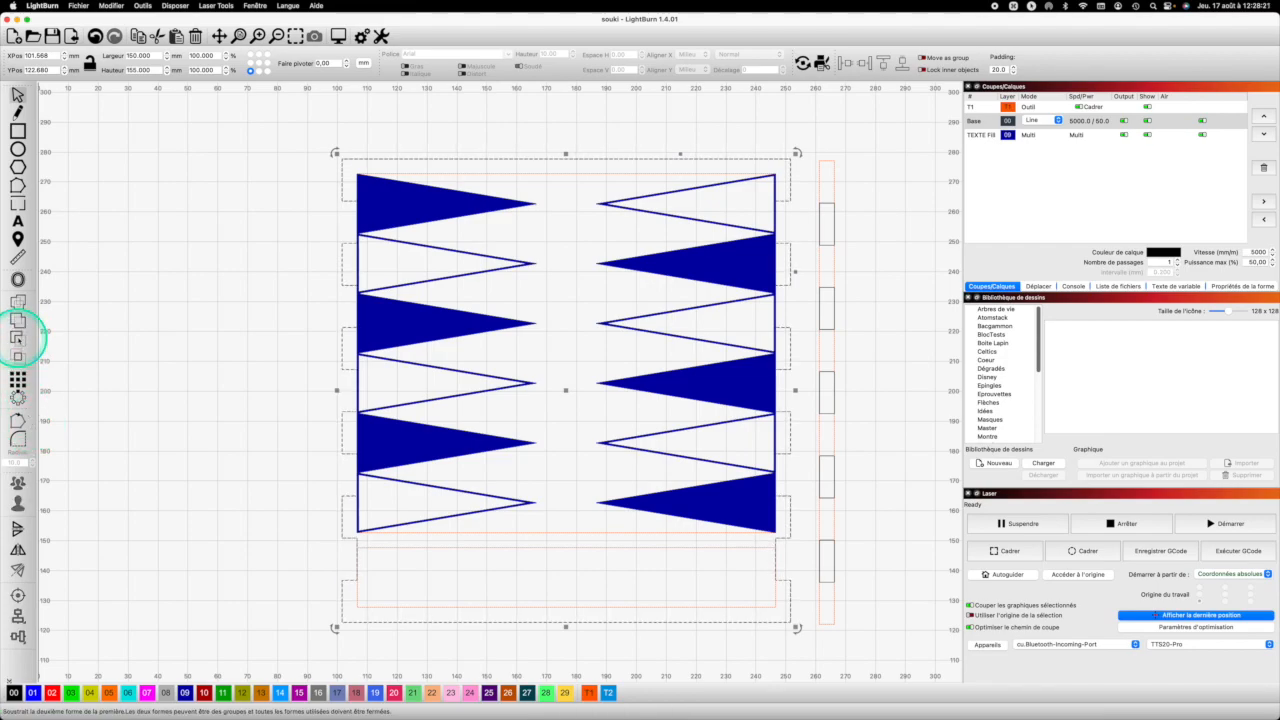
{"action": "left_click", "coordinate": [243, 309]}
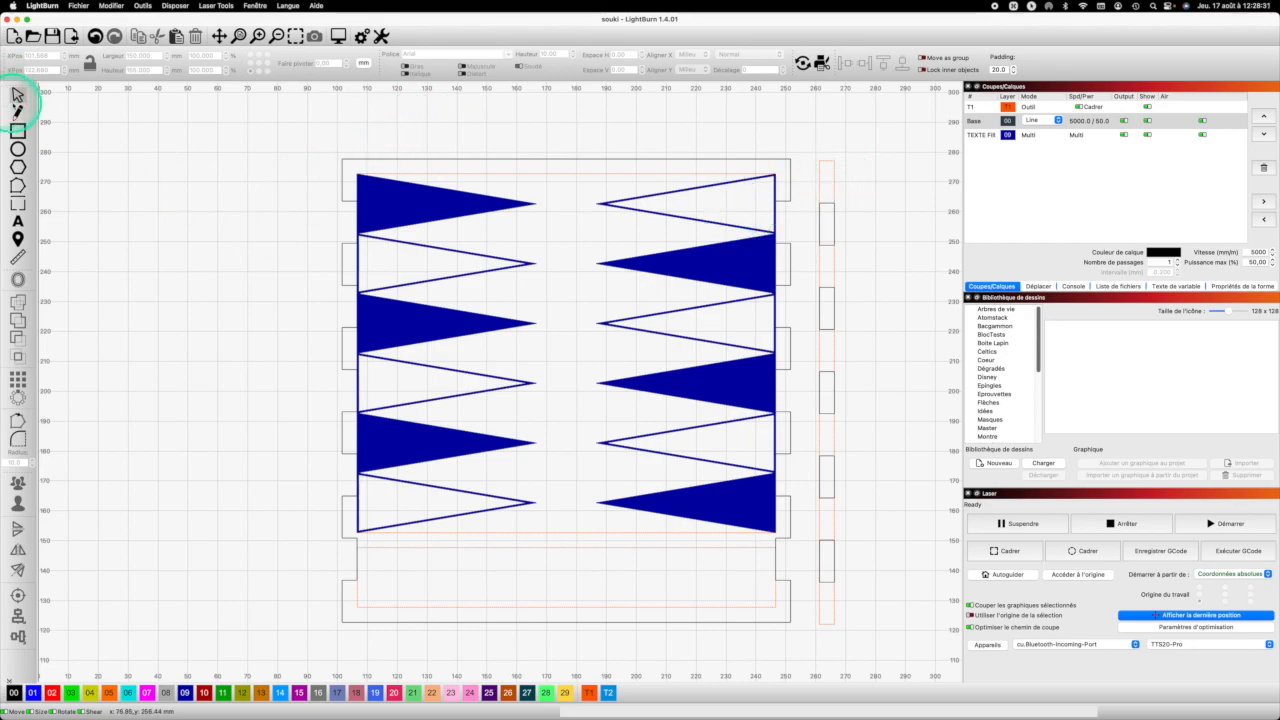
Draw an upright rectangle beside the separate notch strip and size it to 20 mm wide by 155 mm high
{"action": "left_click", "coordinate": [17, 130]}
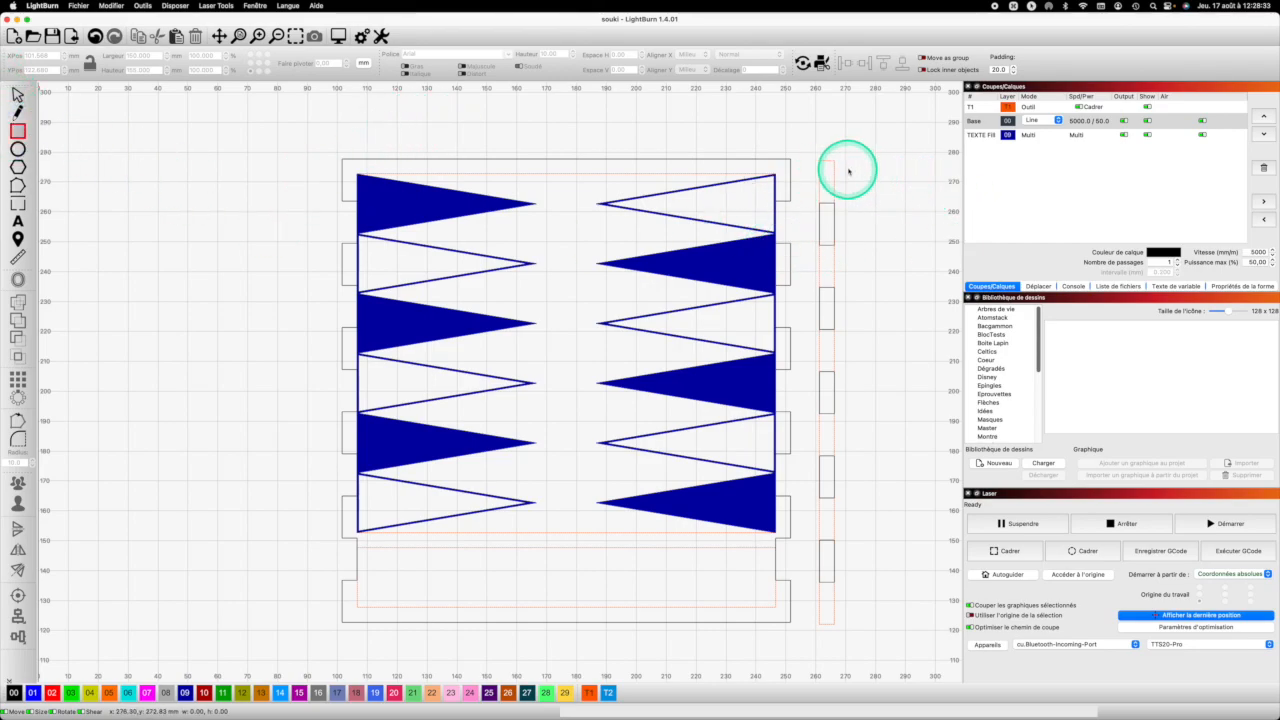
{"action": "left_click_drag", "start_coordinate": [862, 163], "coordinate": [877, 614]}
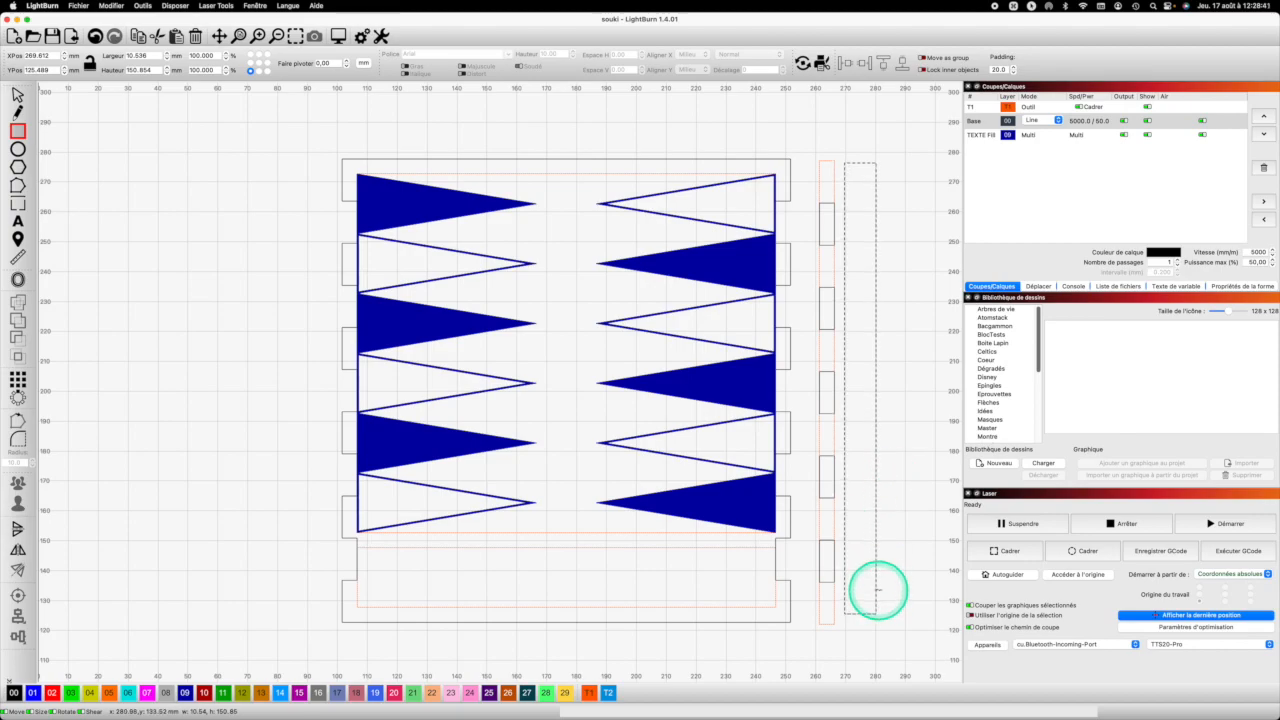
{"action": "left_click_drag", "start_coordinate": [158, 71], "coordinate": [125, 70]}
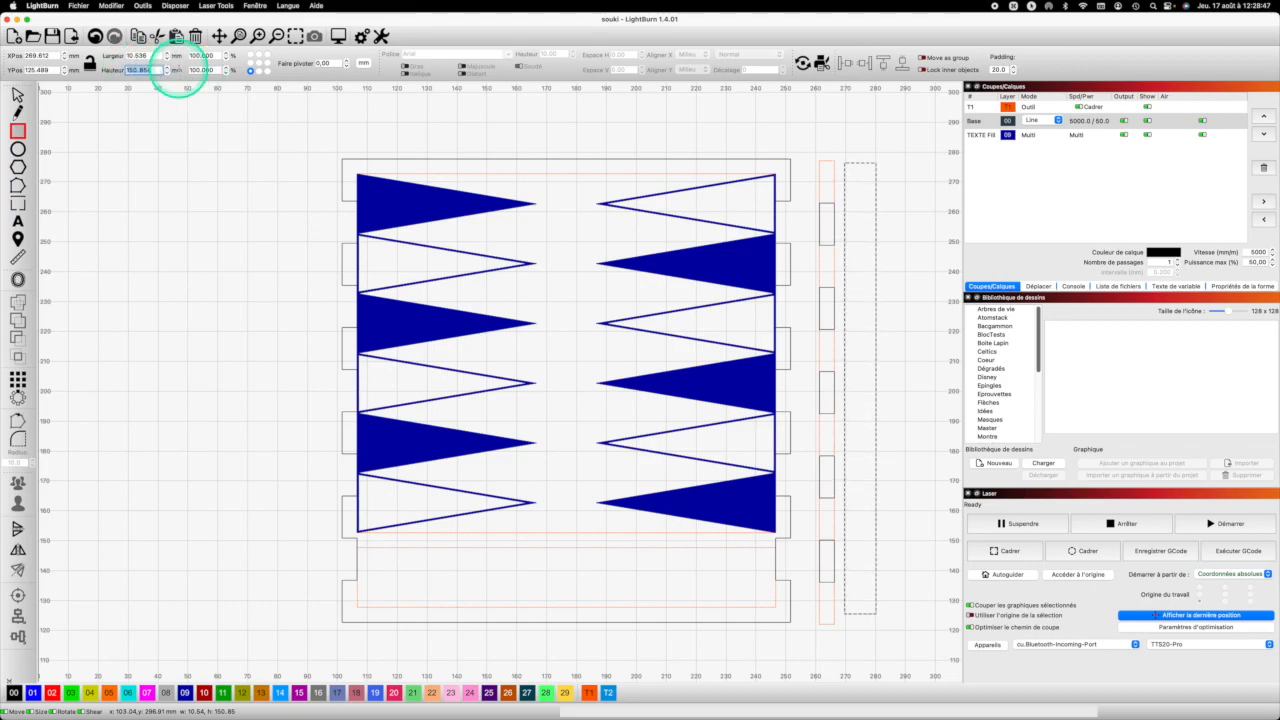
{"action": "type", "text": "155"}
{"action": "key", "text": "Return"}
{"action": "mouse_move", "coordinate": [155, 56]}
{"action": "left_mouse_down"}
{"action": "mouse_move", "coordinate": [129, 56]}
{"action": "mouse_move", "coordinate": [140, 68]}
{"action": "left_mouse_up"}
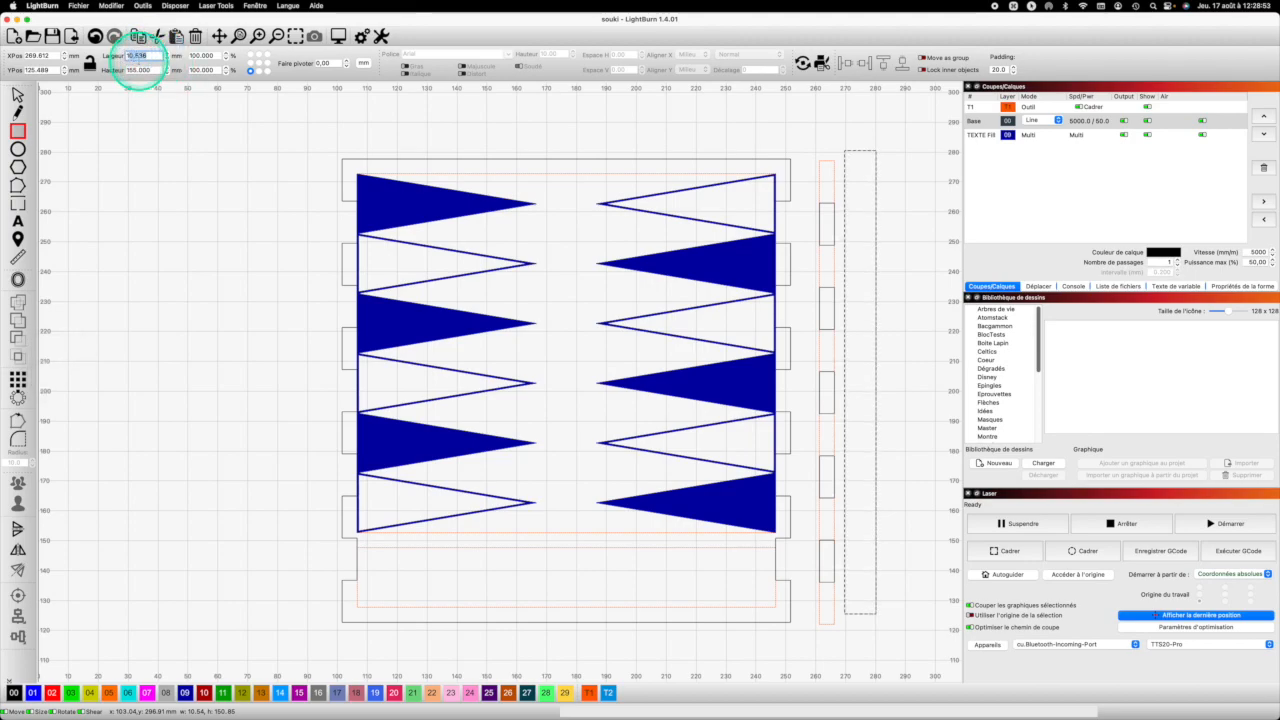
{"action": "key", "text": "BackSpace"}
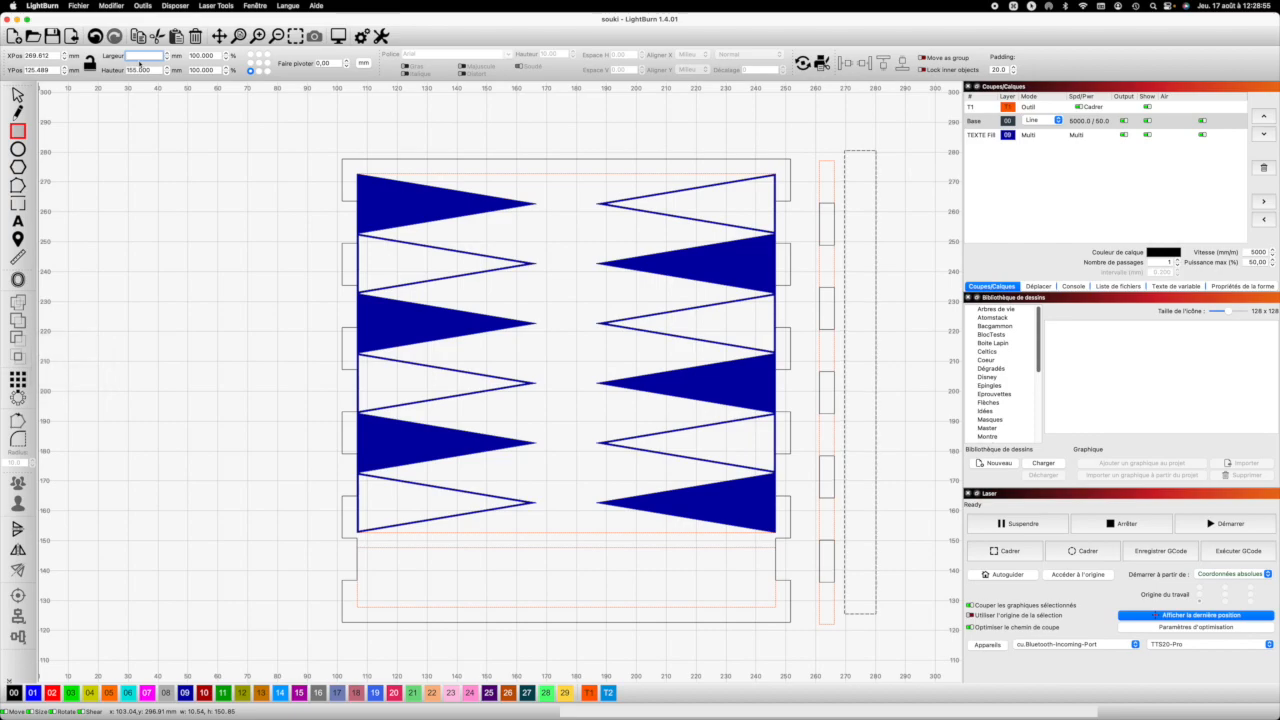
{"action": "type", "text": "20"}
{"action": "key", "text": "Return"}
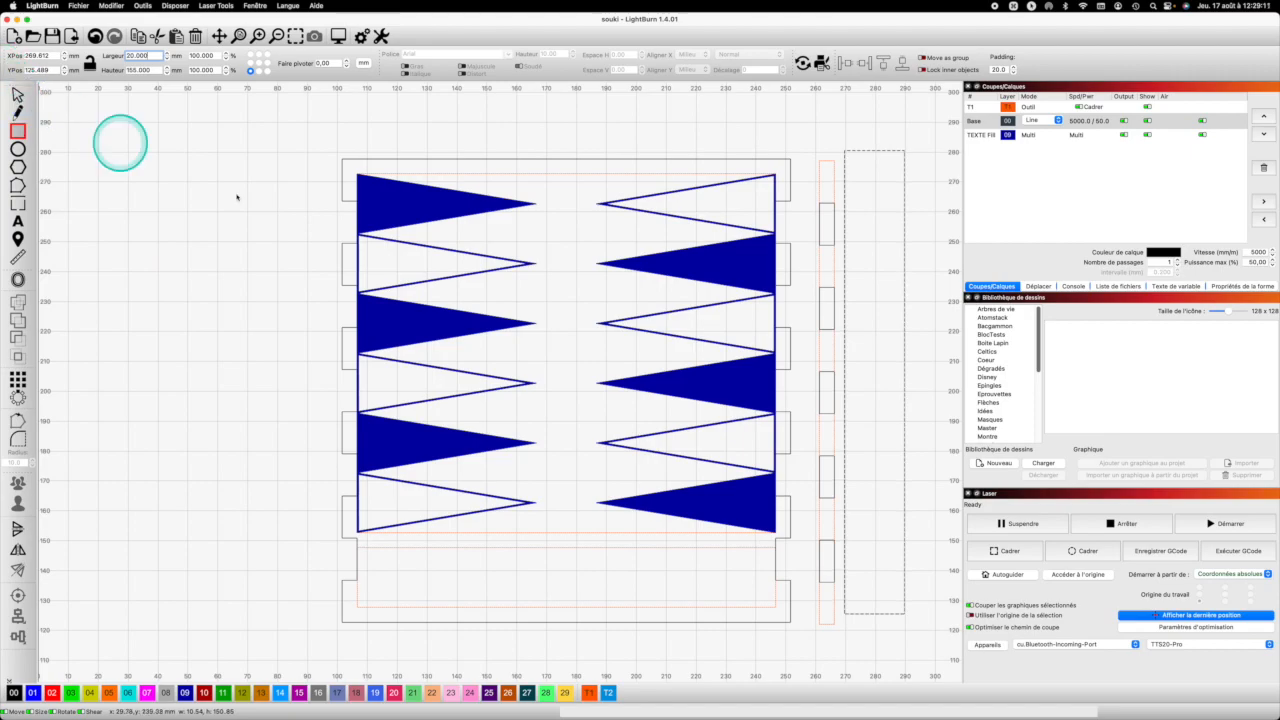
Move the 20 by 155 mm rectangle flush against the notch strip's right edge, with their lower corners aligned
{"action": "left_click", "coordinate": [839, 621]}
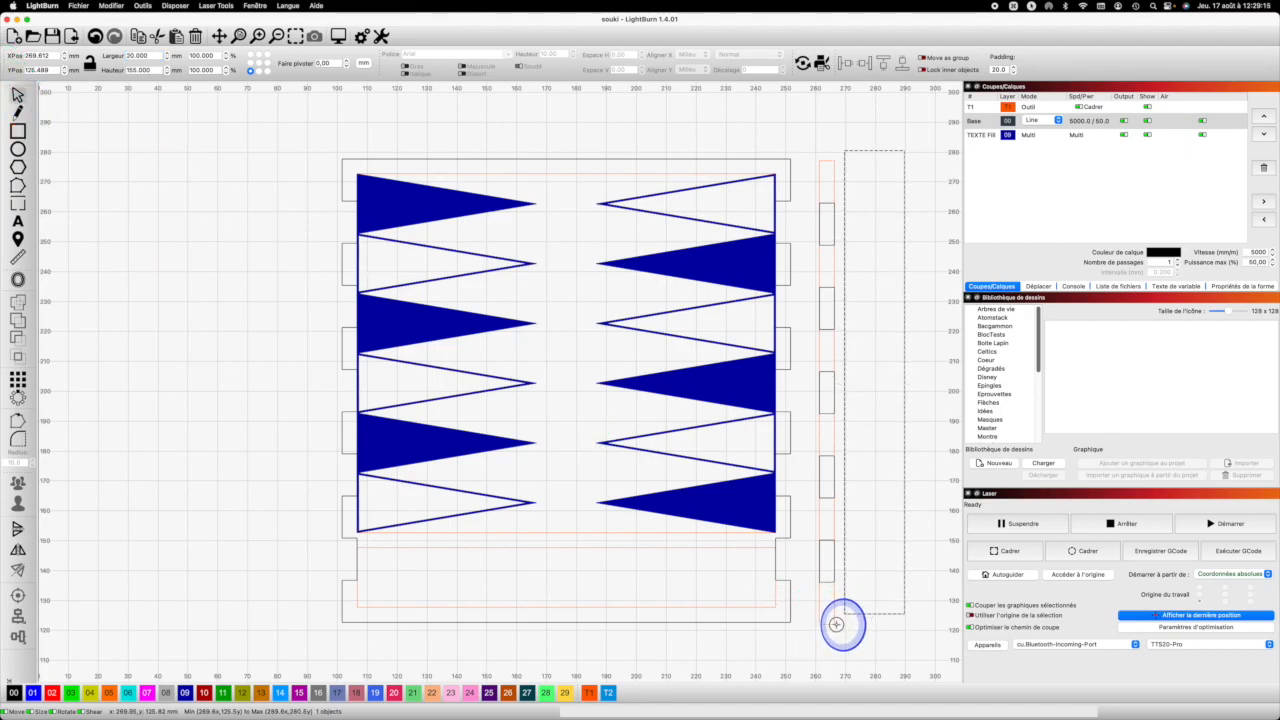
{"action": "left_click_drag", "start_coordinate": [837, 624], "coordinate": [836, 625]}
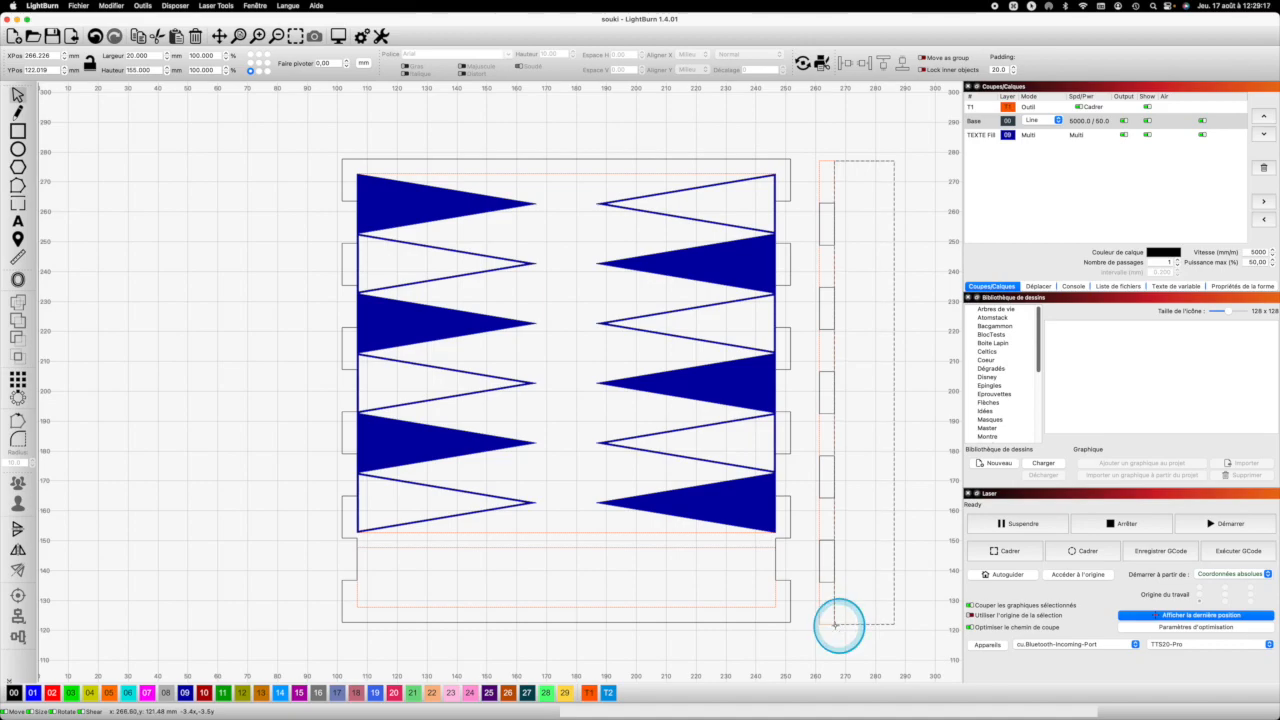
{"action": "left_click_drag", "start_coordinate": [835, 623], "coordinate": [834, 624]}
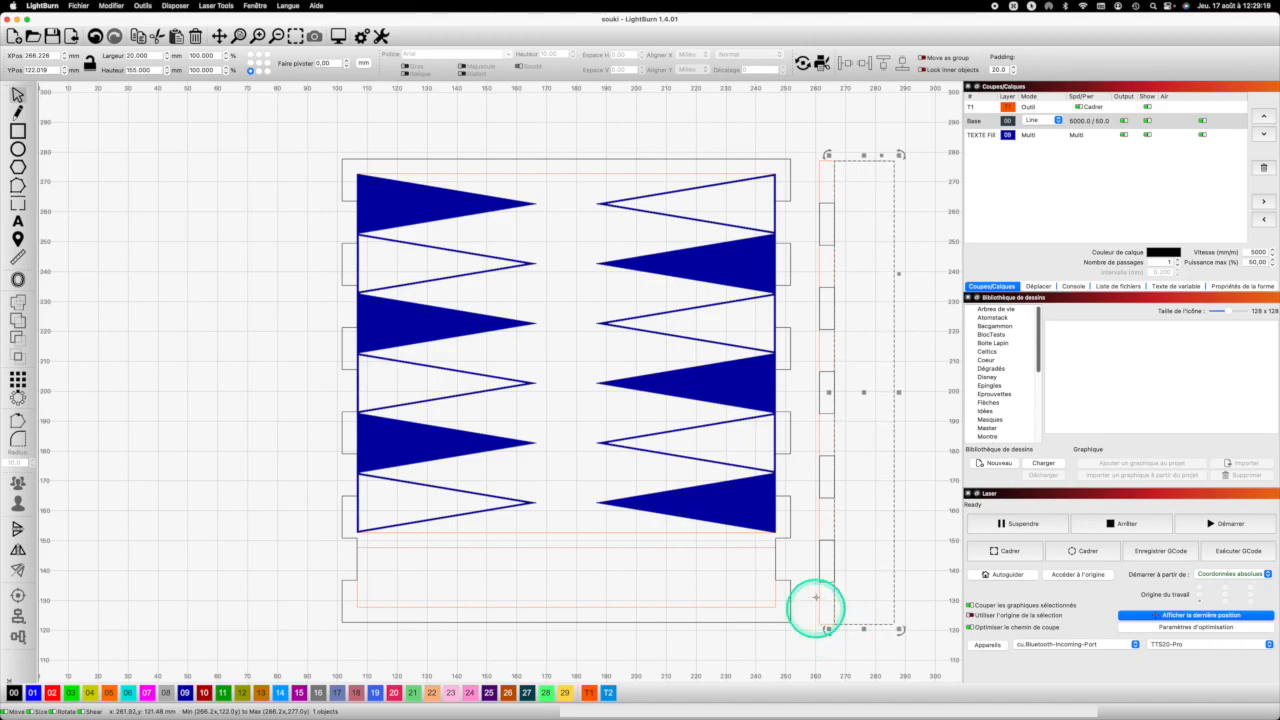
Ungroup the separate notch strip and delete its T1 outline, keeping the five small rectangles
{"action": "left_click", "coordinate": [820, 592]}
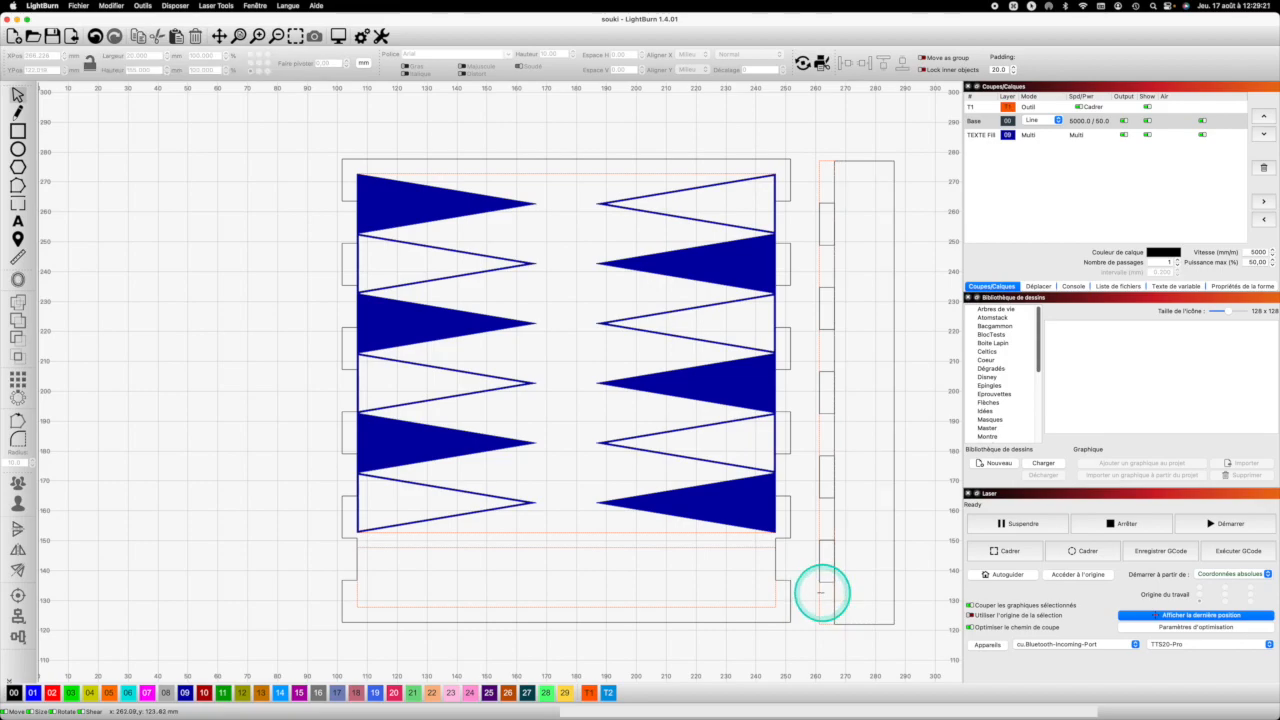
{"action": "left_click", "coordinate": [820, 591]}
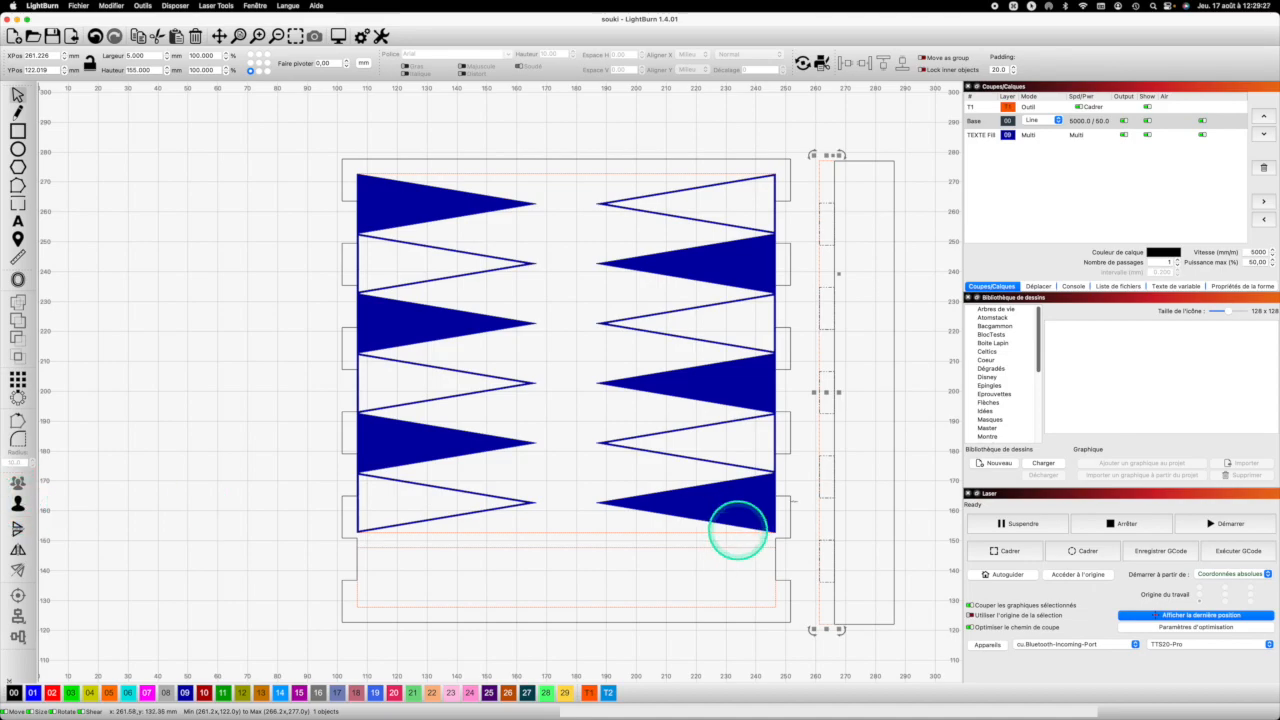
{"action": "left_click", "coordinate": [287, 521]}
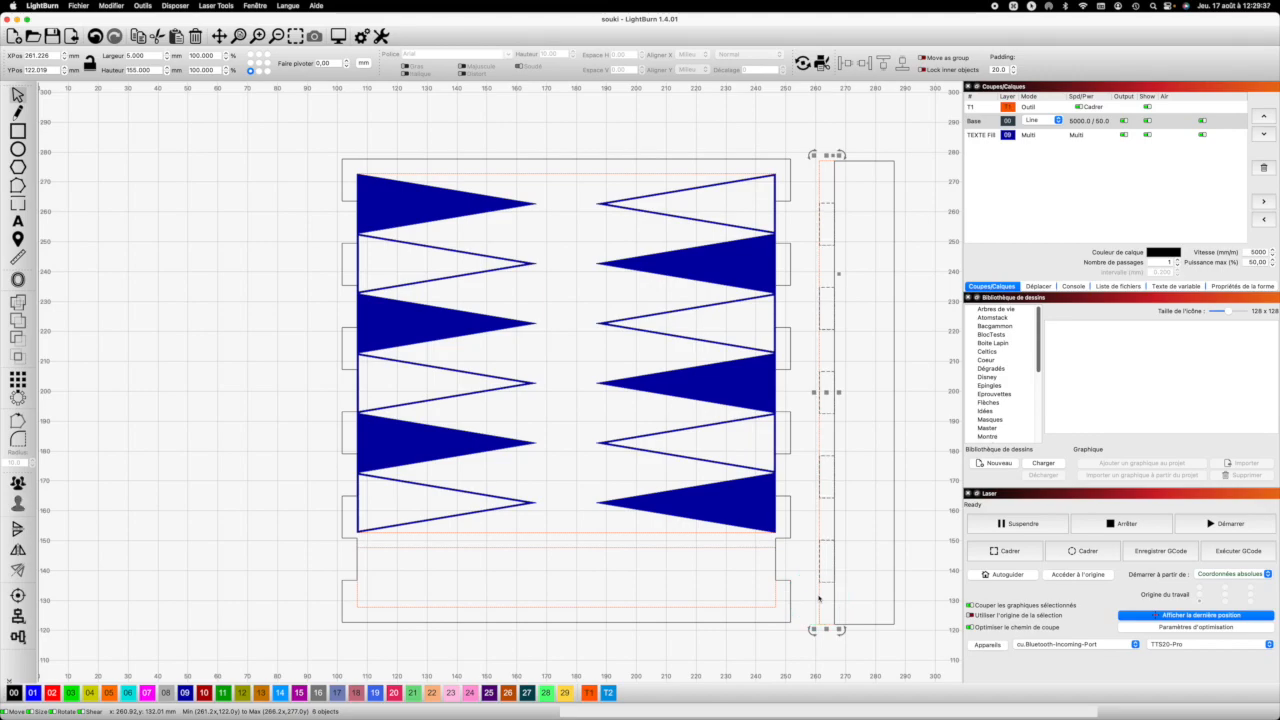
{"action": "left_click", "coordinate": [808, 619]}
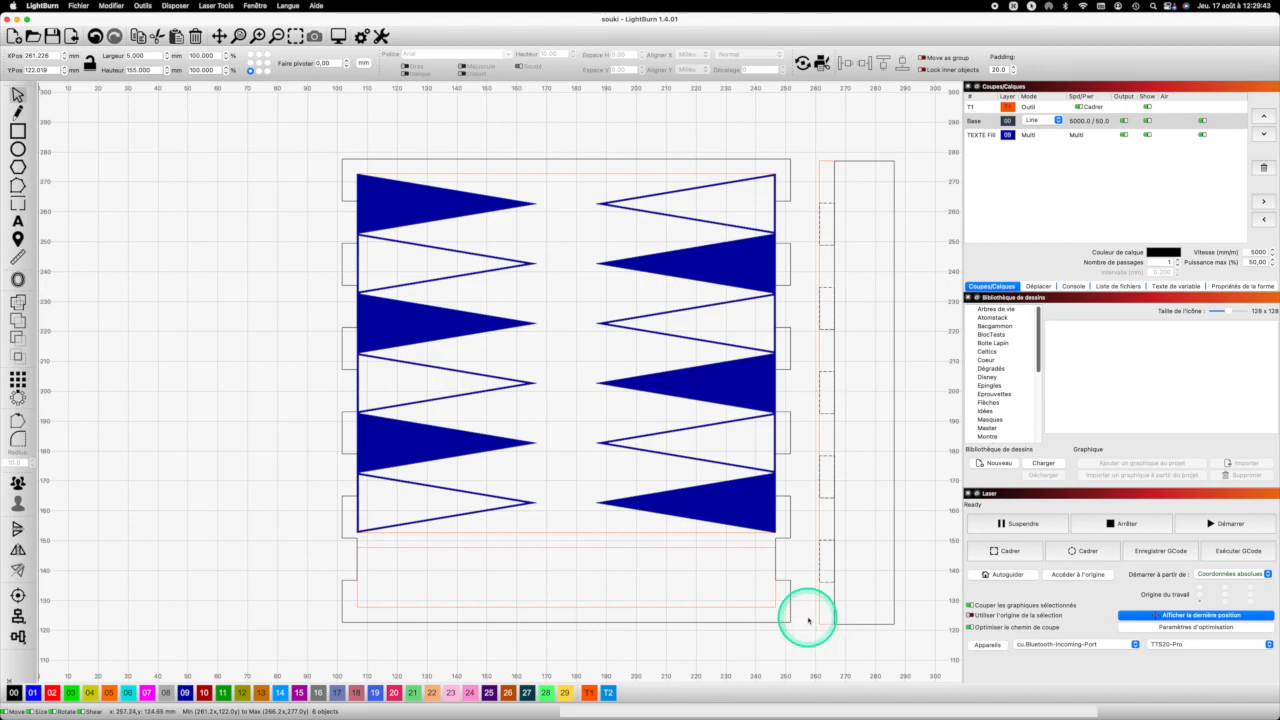
{"action": "left_click", "coordinate": [810, 617]}
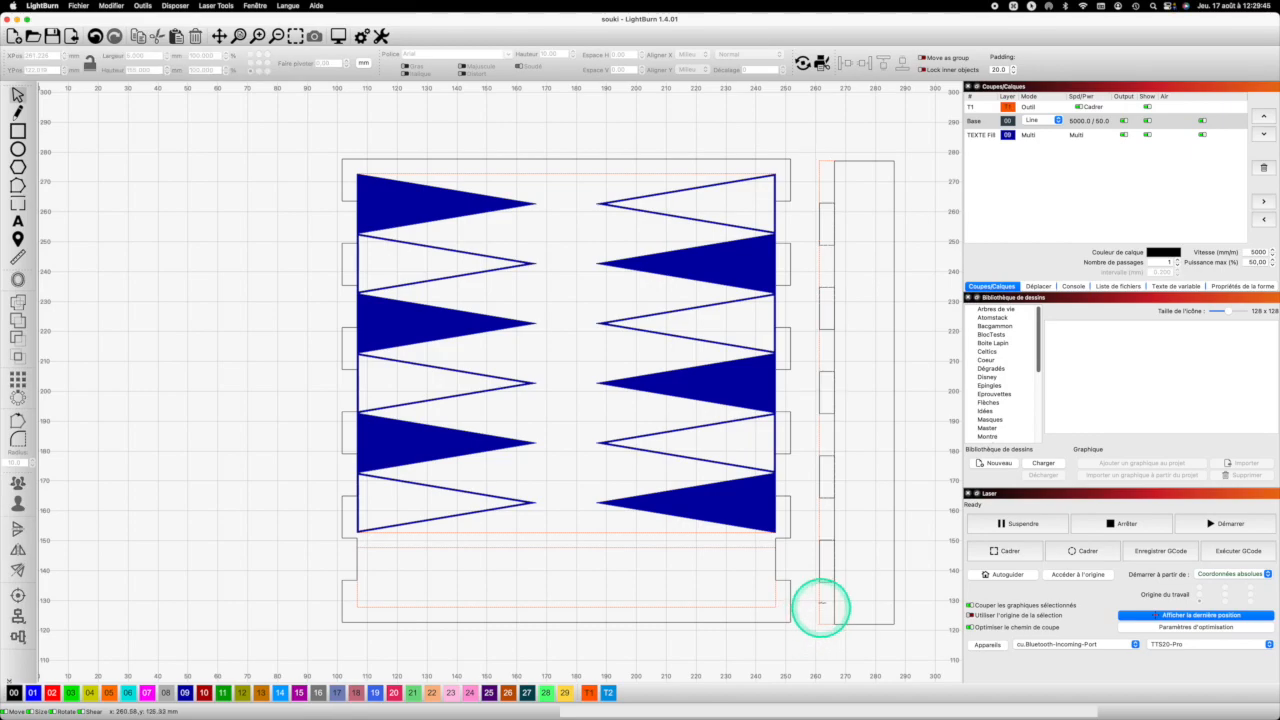
{"action": "left_click", "coordinate": [829, 592]}
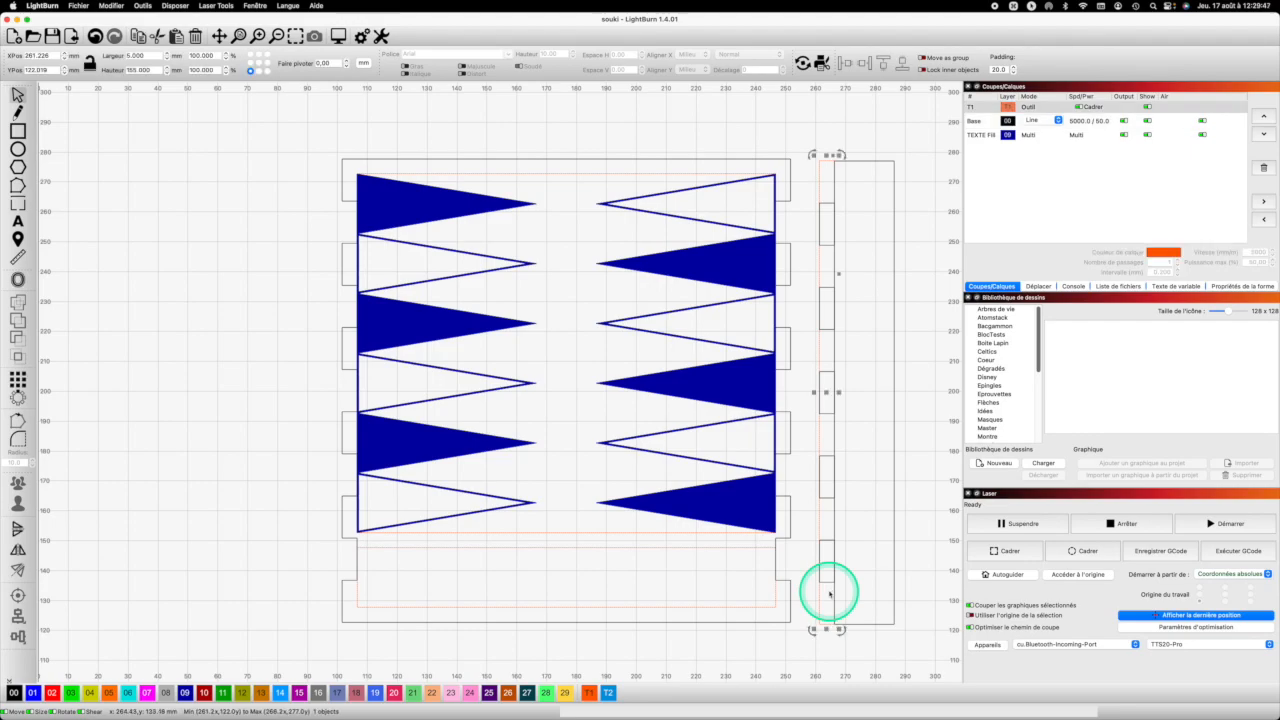
{"action": "key", "text": "BackSpace"}
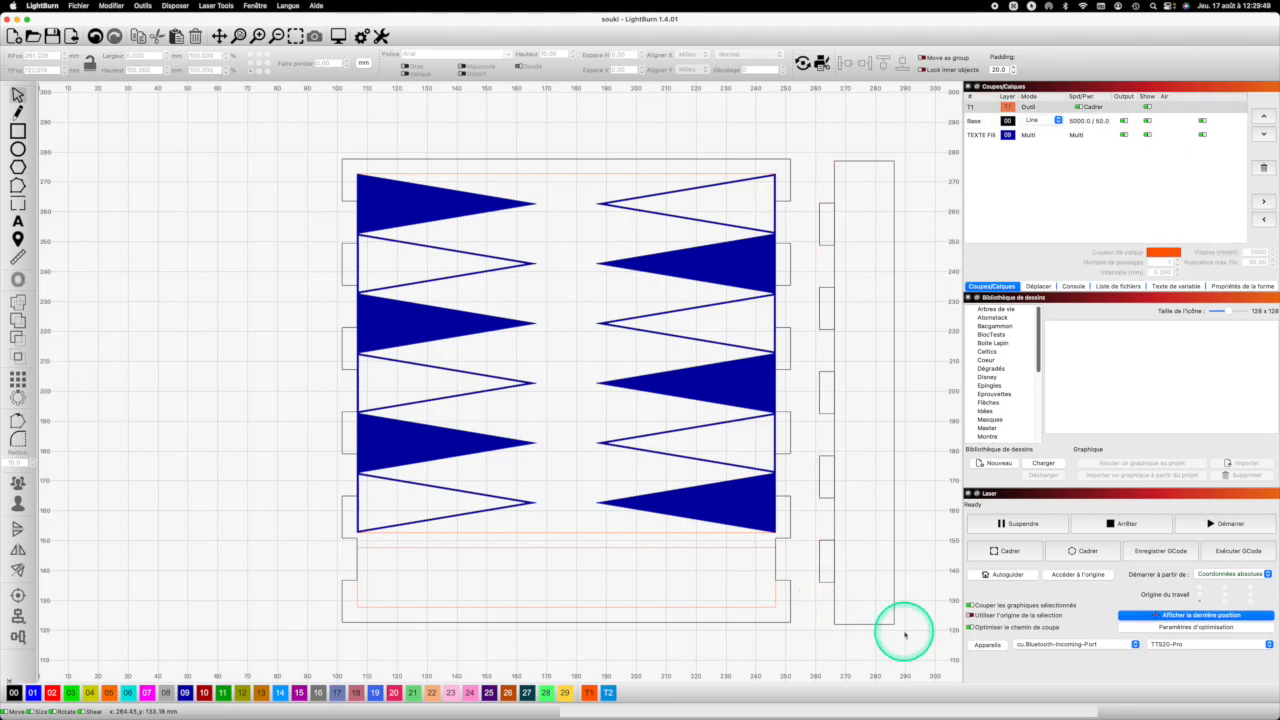
Group the five small rectangles and weld them to the 20 by 155 mm rectangle as tabs on its left side
{"action": "left_click_drag", "start_coordinate": [826, 598], "coordinate": [823, 162]}
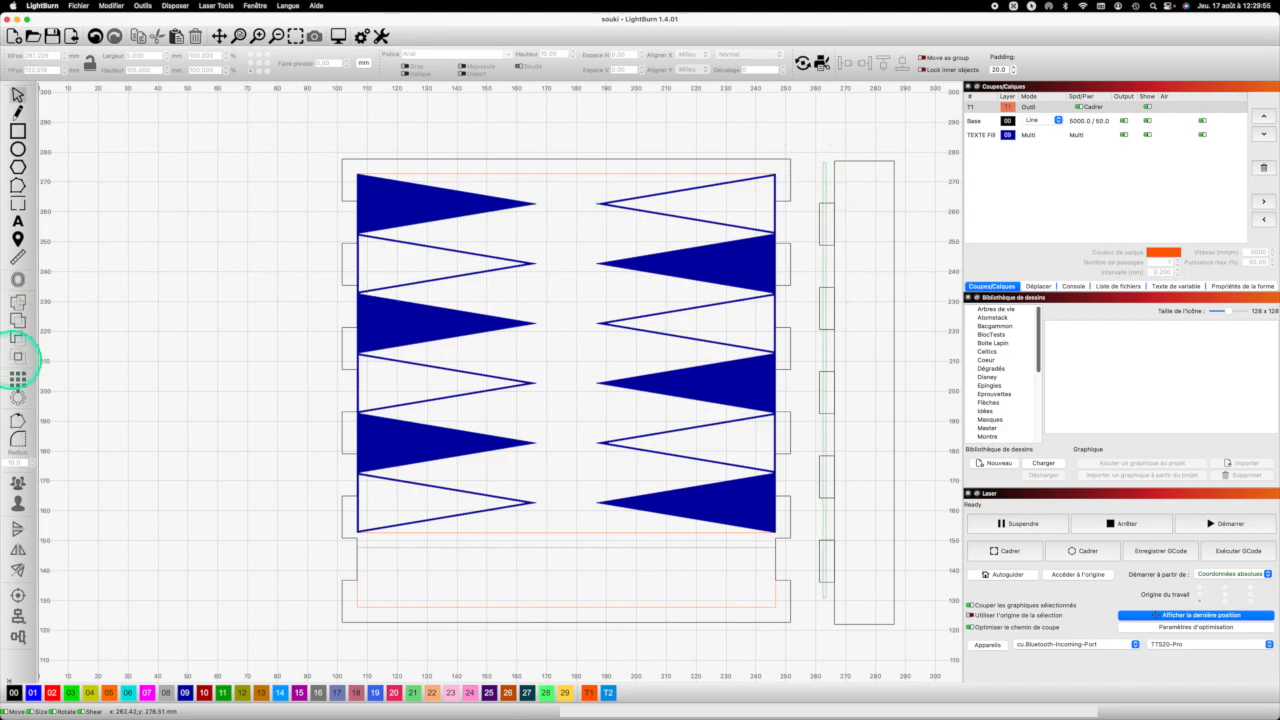
{"action": "left_click", "coordinate": [18, 357]}
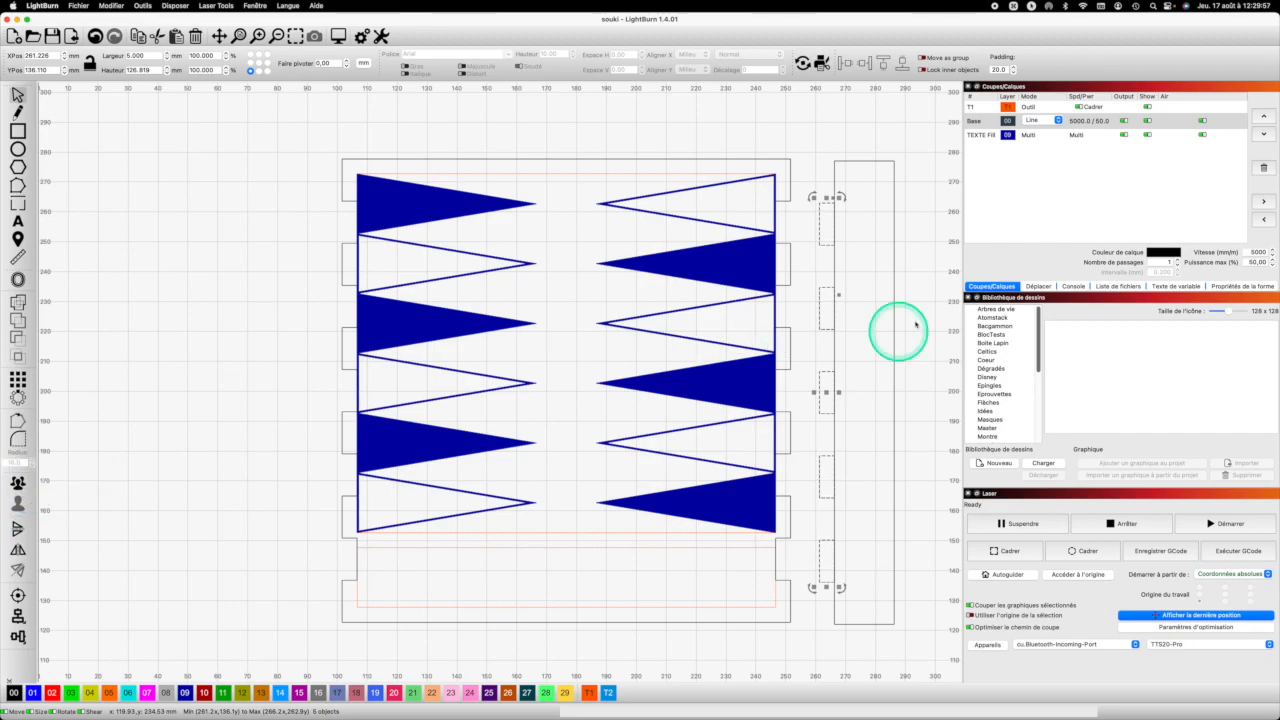
{"action": "left_click", "coordinate": [835, 262]}
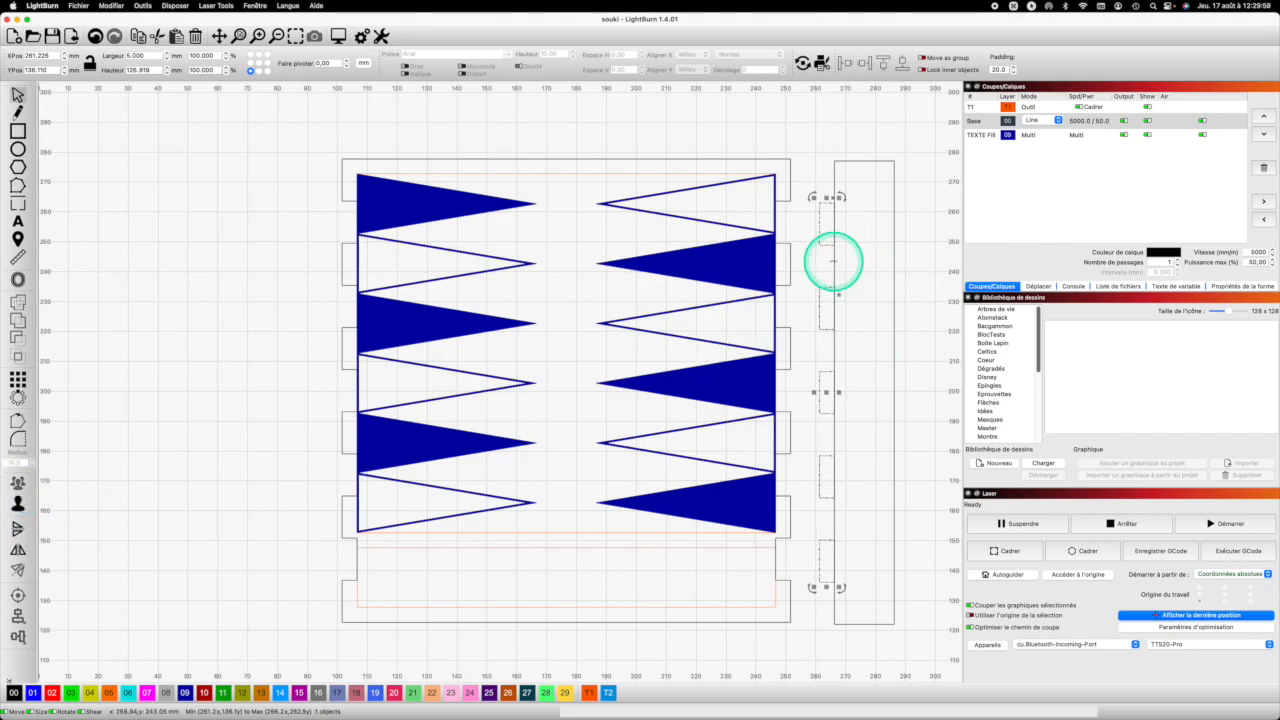
{"action": "left_click", "coordinate": [834, 262], "text": "shift"}
{"action": "left_click", "coordinate": [833, 261], "text": "shift"}
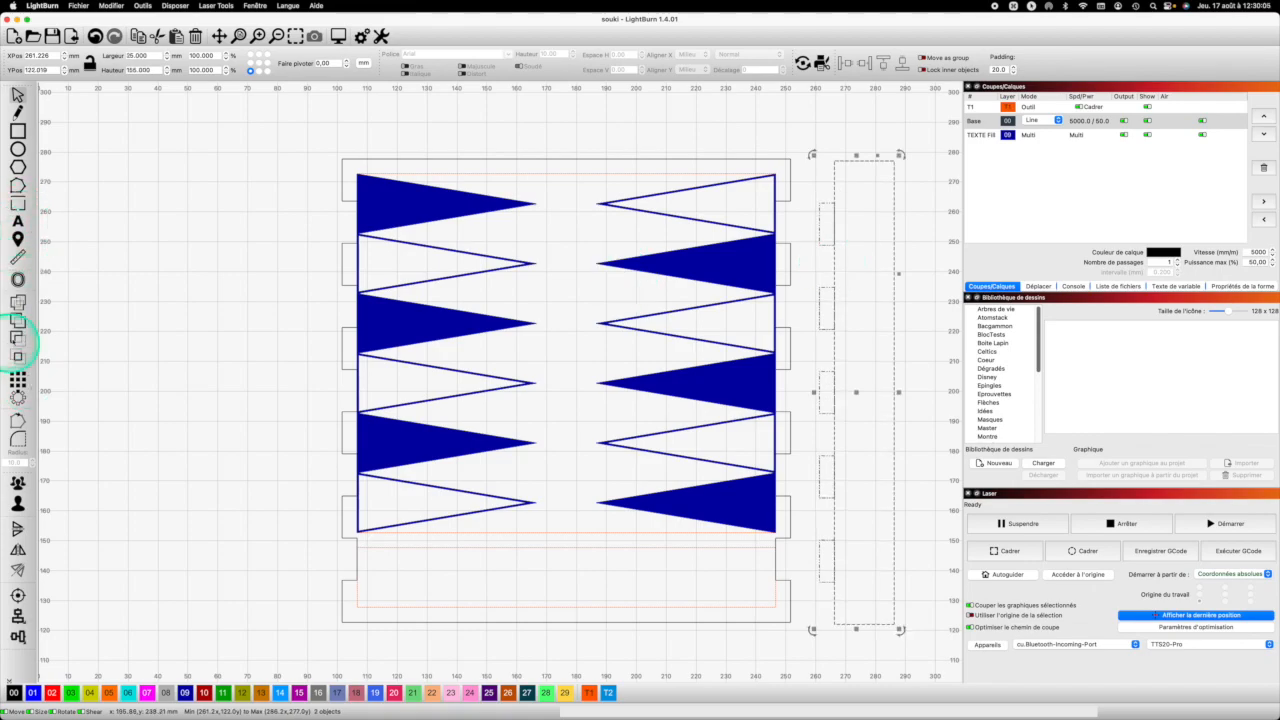
{"action": "left_click", "coordinate": [18, 279]}
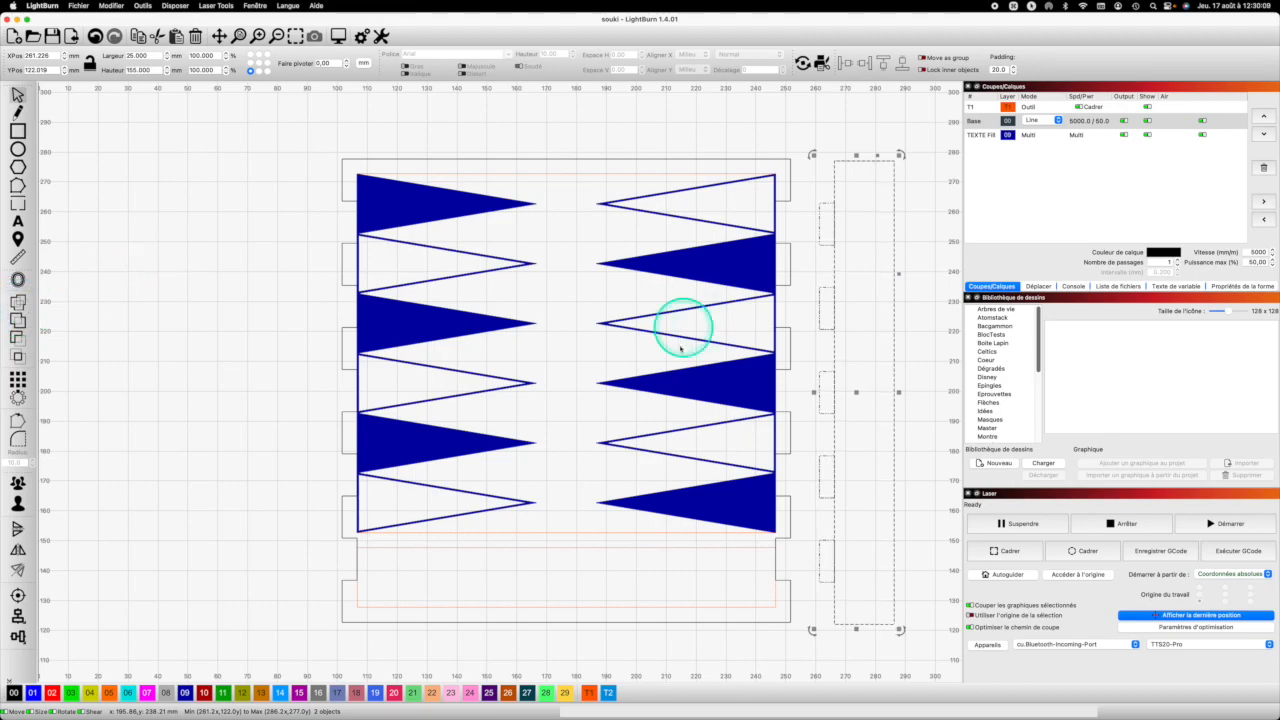
{"action": "left_click", "coordinate": [835, 345]}
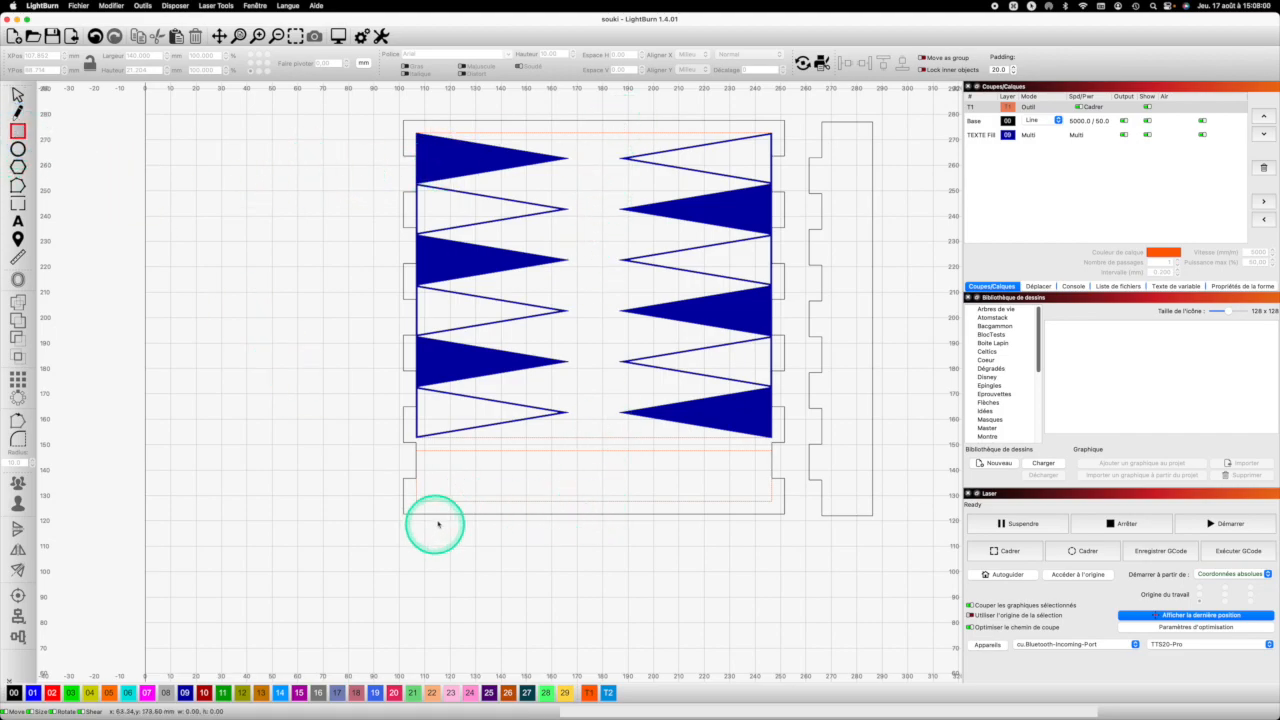
Measure the narrow T1 rectangle beneath the triangles and the notched board outline
{"action": "left_click", "coordinate": [17, 258]}
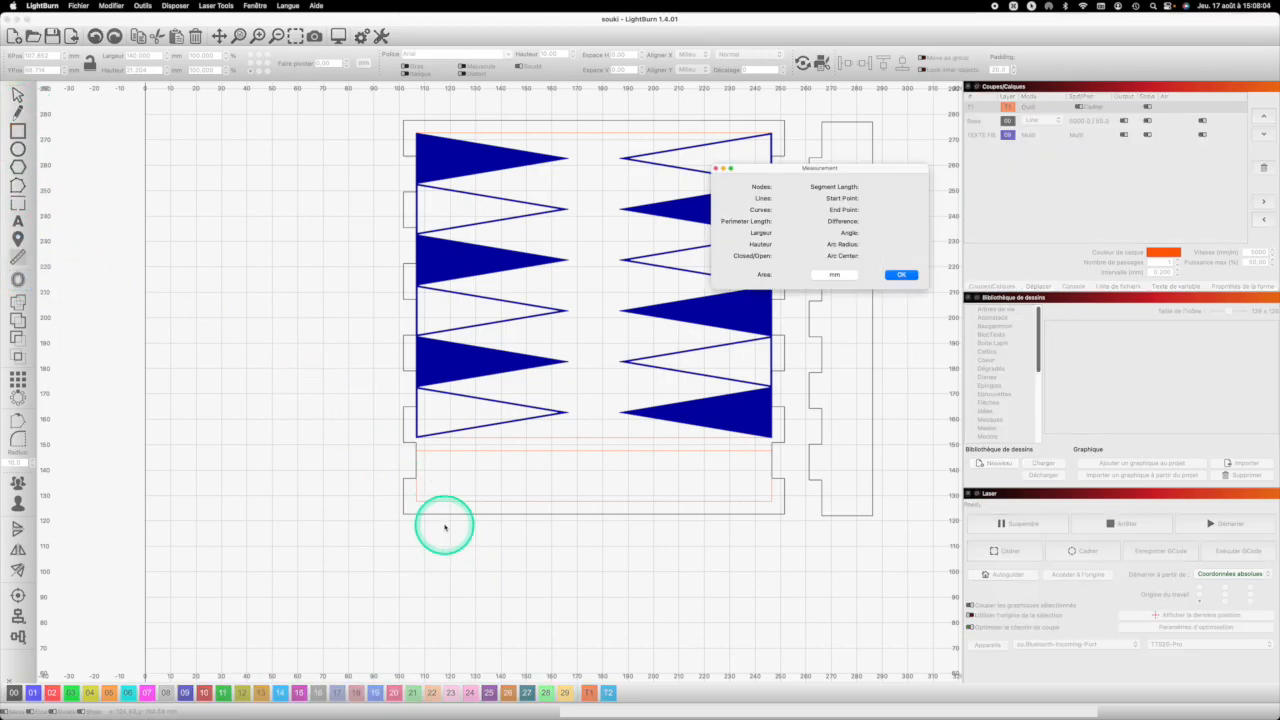
{"action": "left_click", "coordinate": [416, 500]}
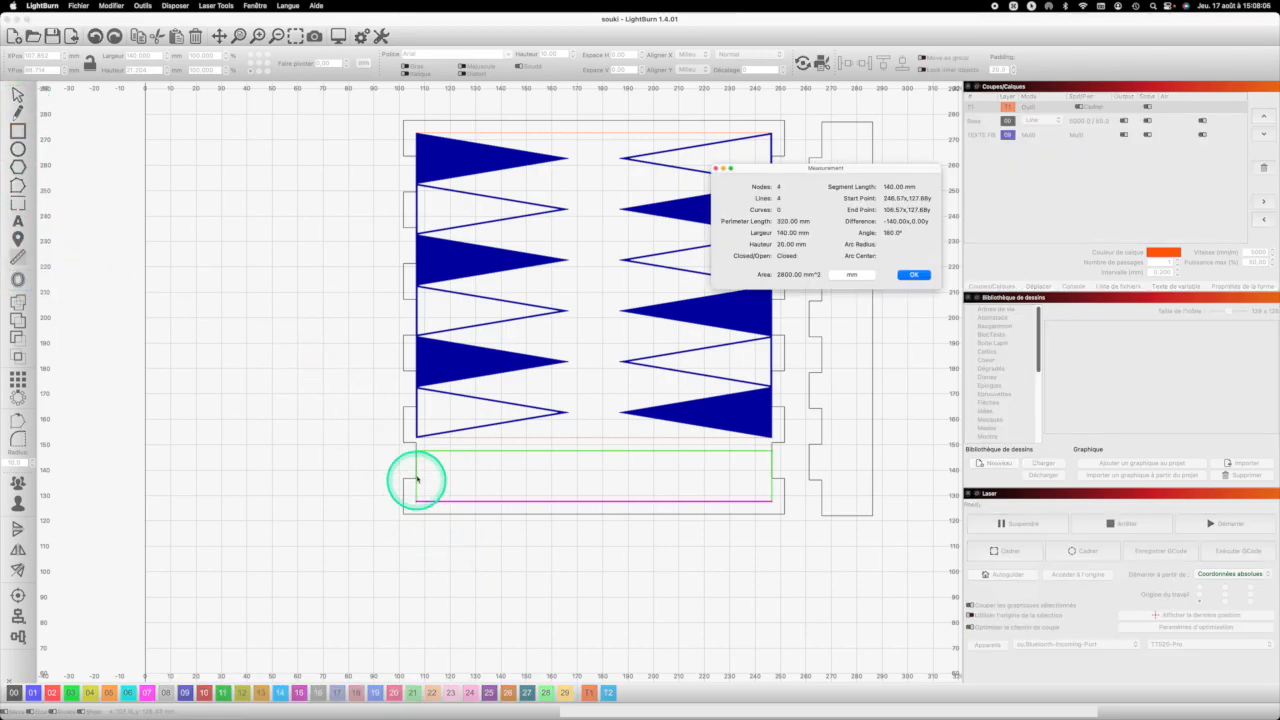
{"action": "left_click", "coordinate": [409, 506]}
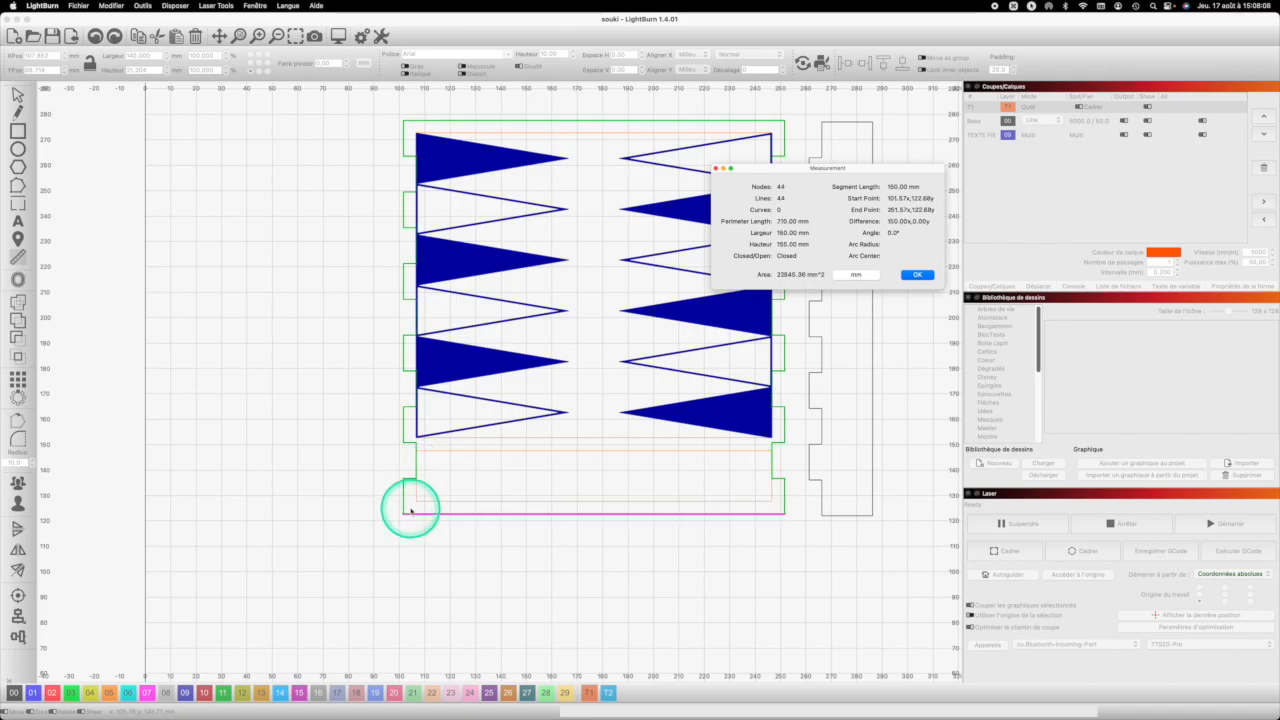
{"action": "left_click", "coordinate": [417, 501]}
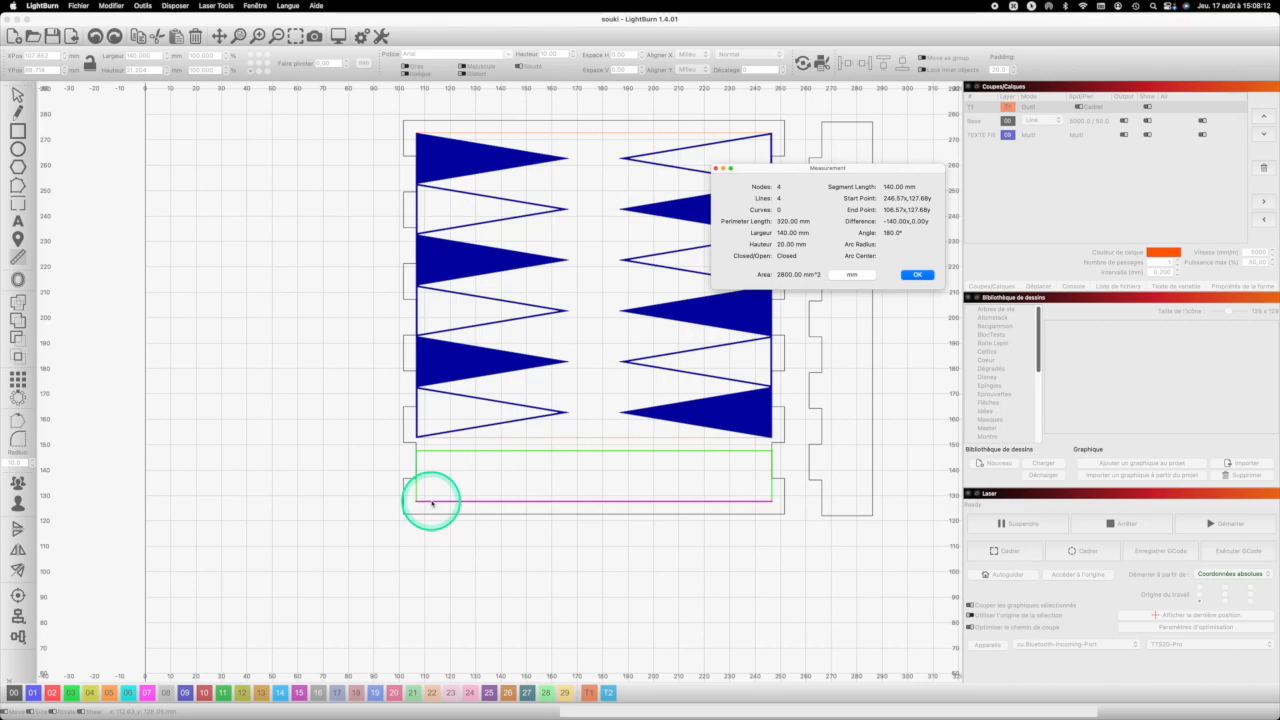
{"action": "left_click", "coordinate": [17, 95]}
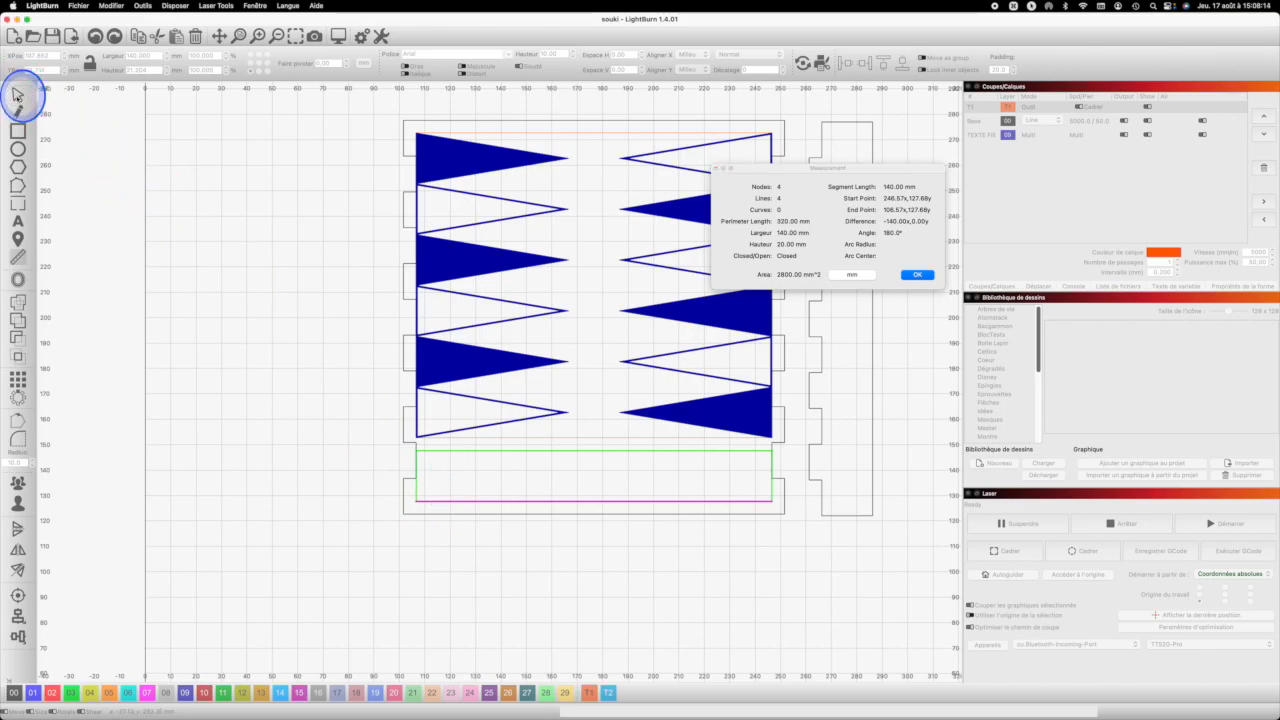
Draw a horizontal T1 rectangle just below the notched board and size it to 140 mm wide by 5 mm high
{"action": "key", "text": "Escape"}
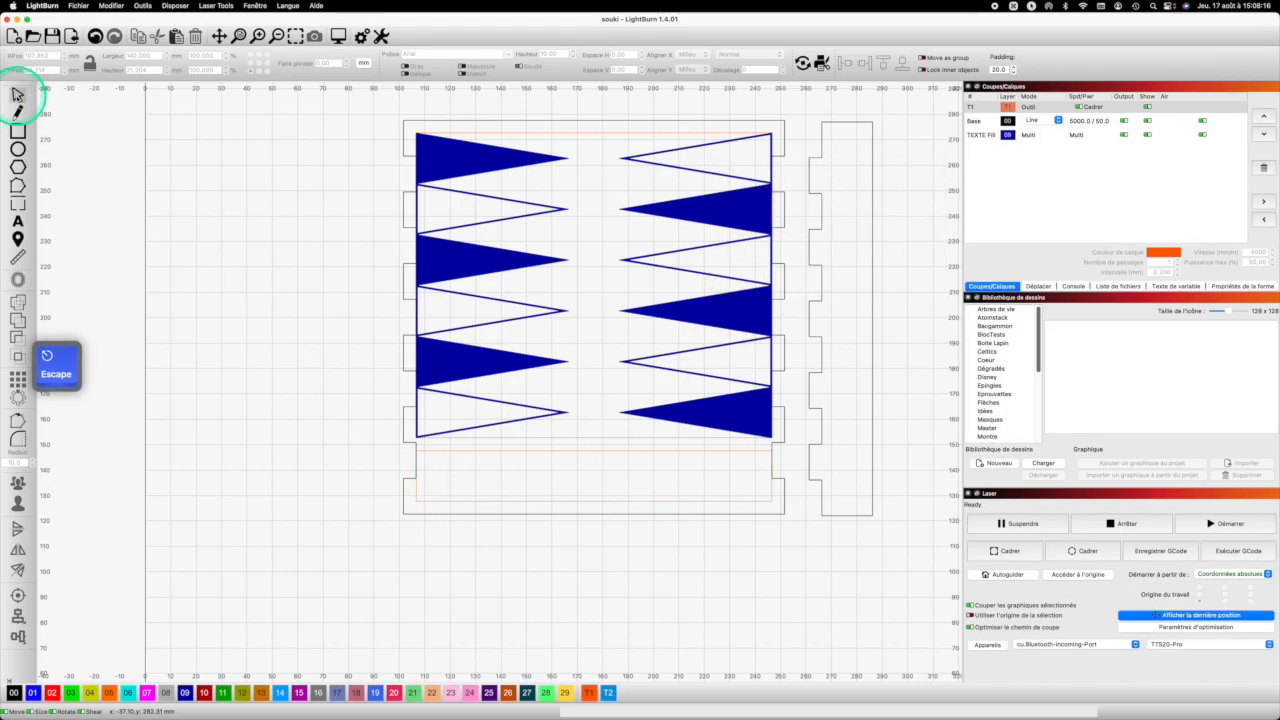
{"action": "left_click", "coordinate": [18, 131]}
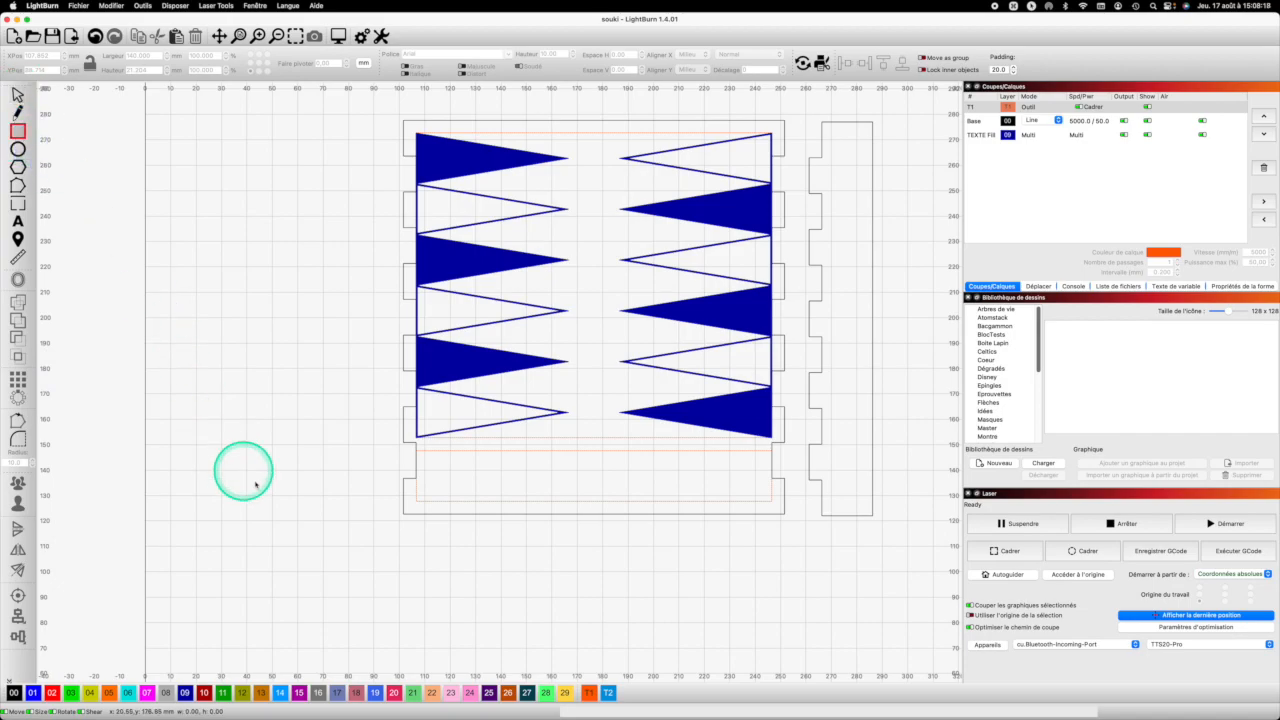
{"action": "left_click_drag", "start_coordinate": [424, 539], "coordinate": [787, 546]}
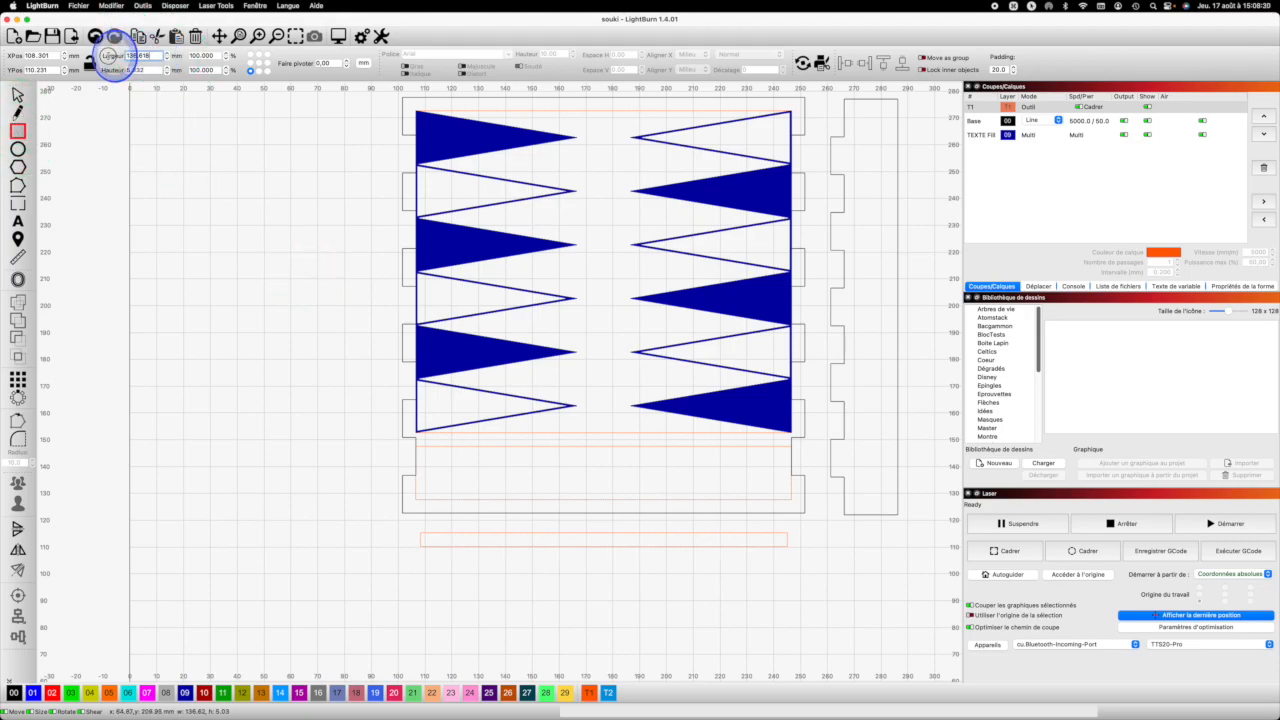
{"action": "type", "text": "140"}
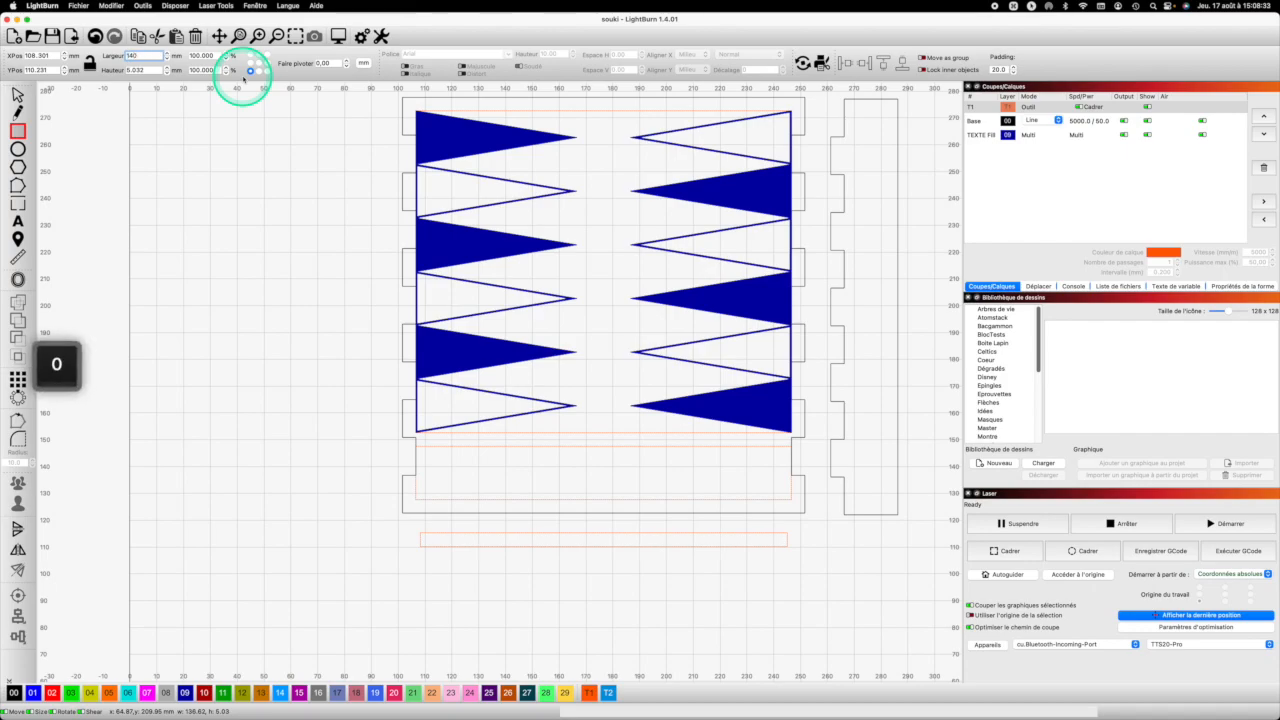
{"action": "key", "text": "Tab"}
{"action": "type", "text": "5"}
{"action": "key", "text": "Return"}
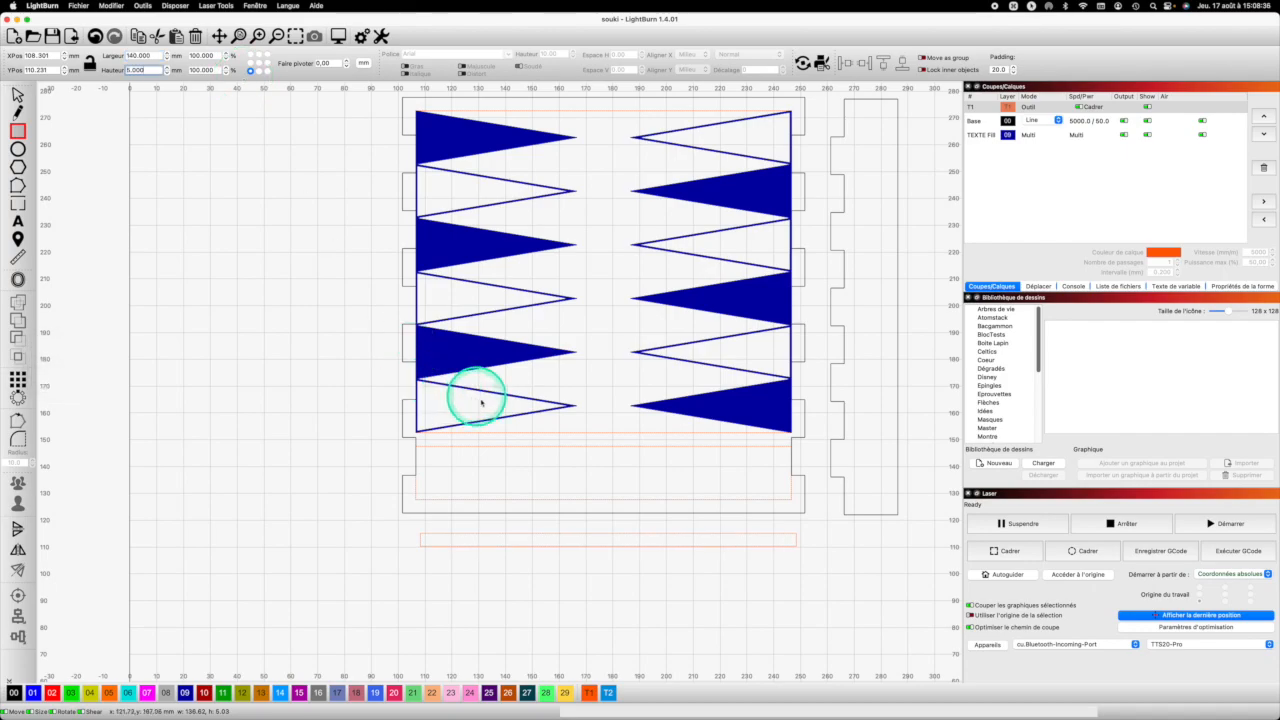
{"action": "key", "text": "Return"}
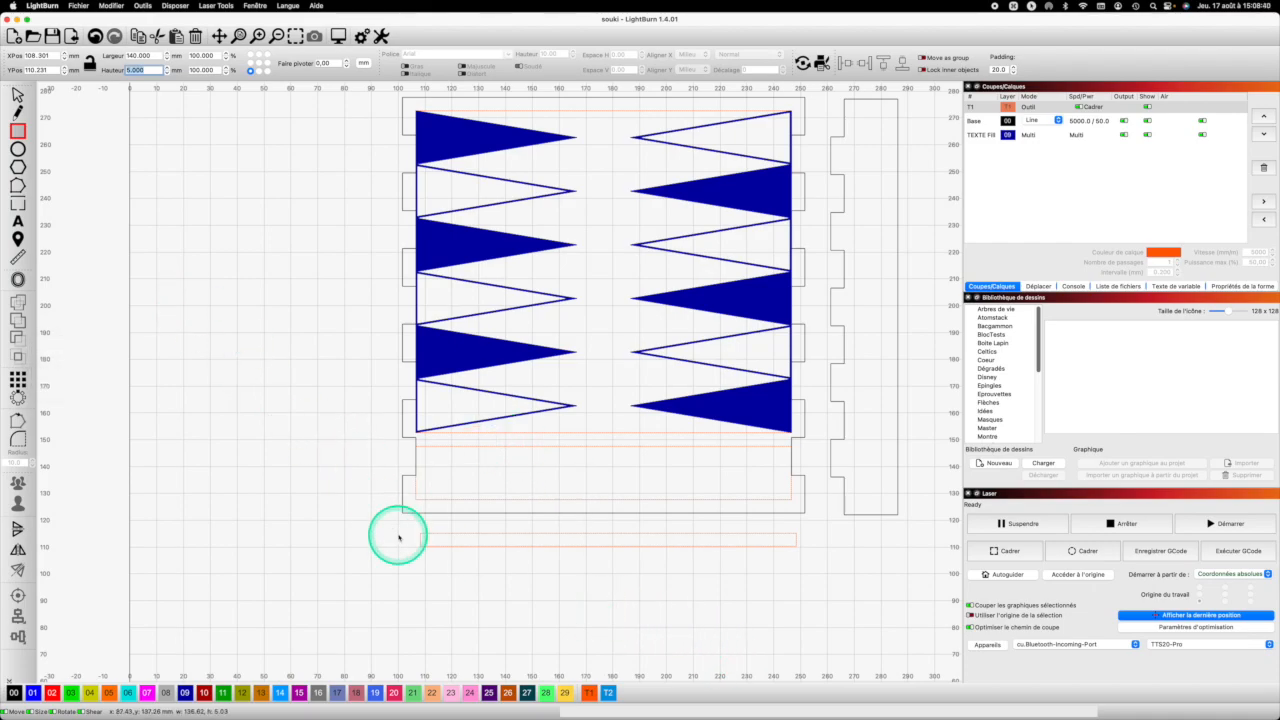
Draw a small rectangle under the 140 by 5 mm strip, put it on layer 00, and set it to 140/11 mm wide and 5 mm high
{"action": "left_click_drag", "start_coordinate": [421, 557], "coordinate": [451, 565]}
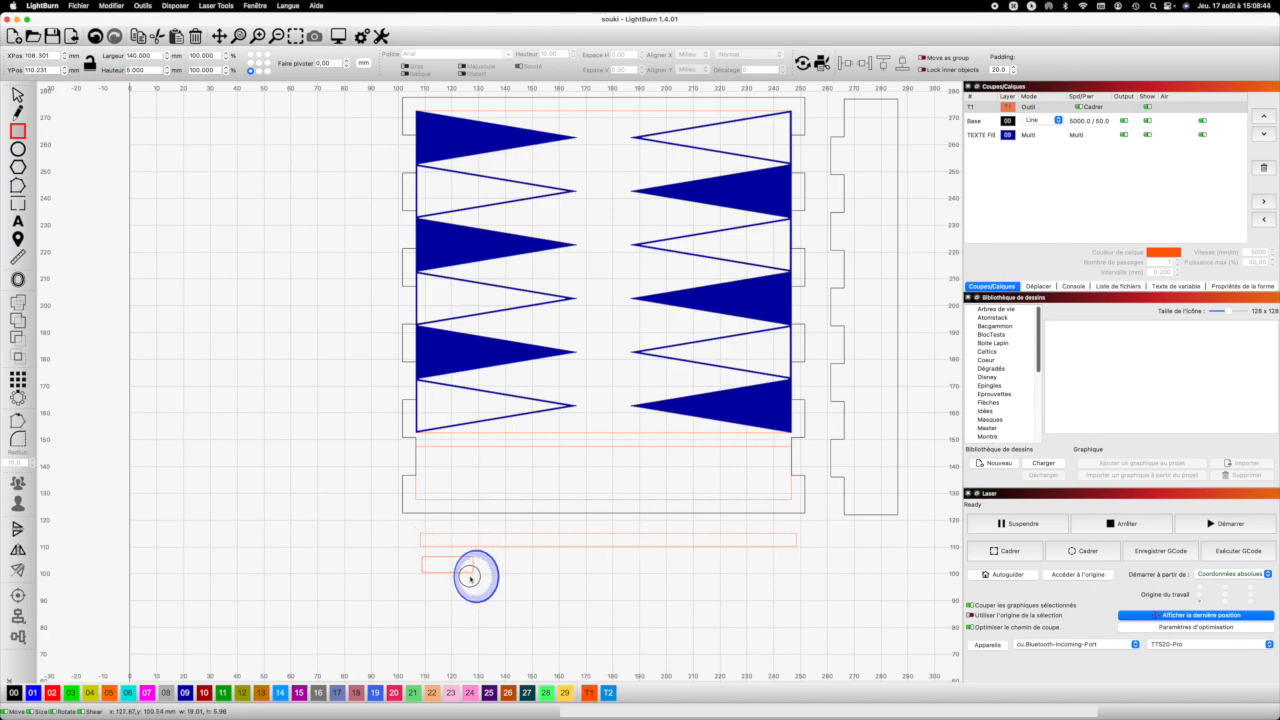
{"action": "left_click_drag", "start_coordinate": [451, 577], "coordinate": [449, 575]}
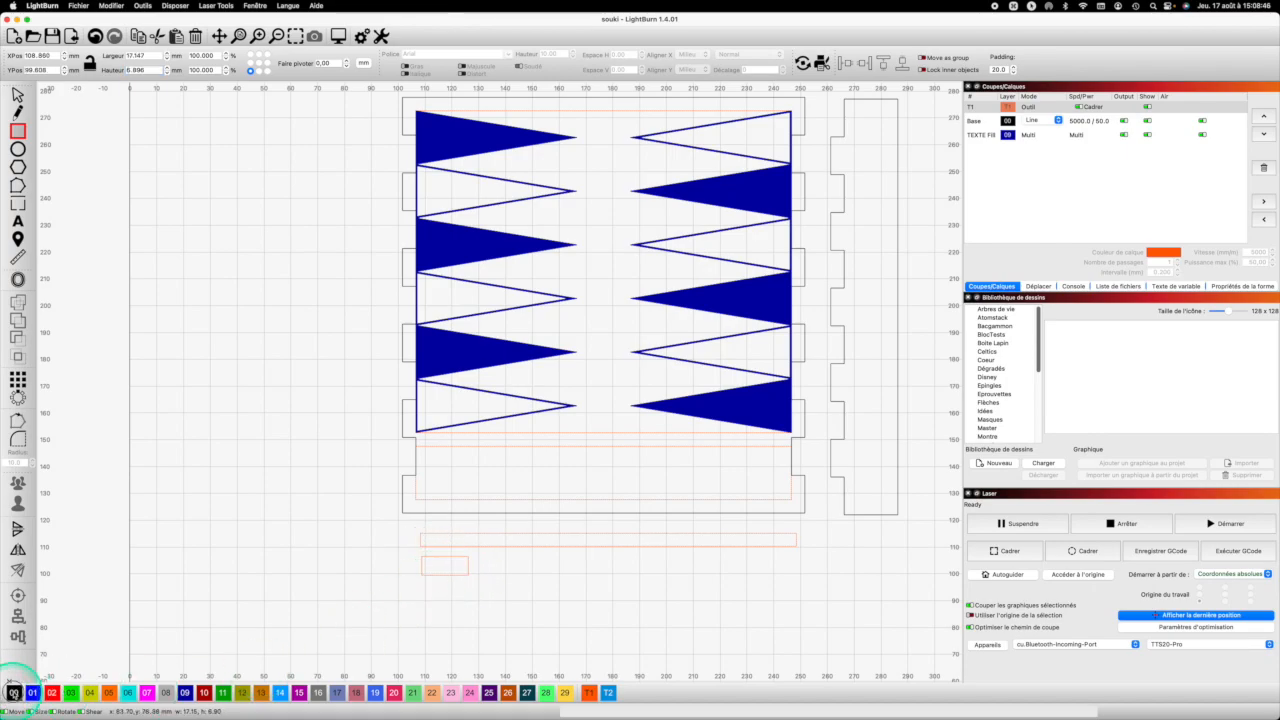
{"action": "left_click", "coordinate": [14, 692]}
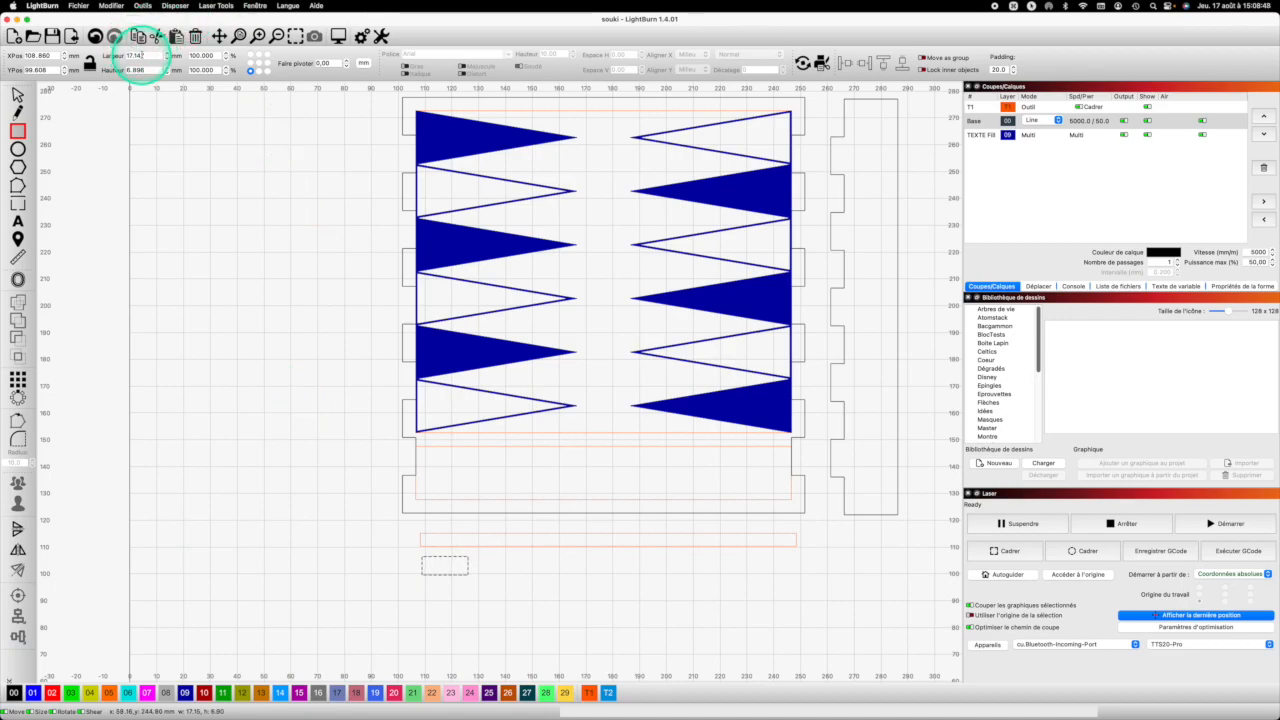
{"action": "left_click", "coordinate": [140, 55]}
{"action": "type", "text": "100/"}
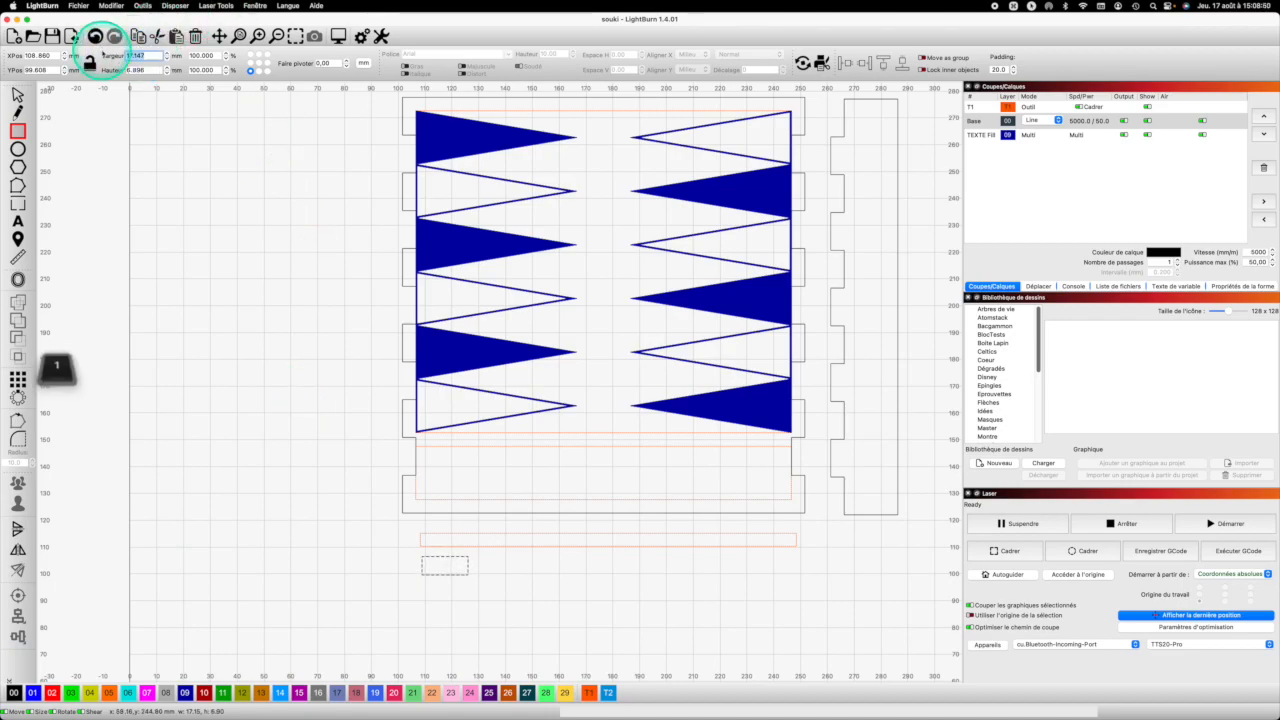
{"action": "type", "text": "1"}
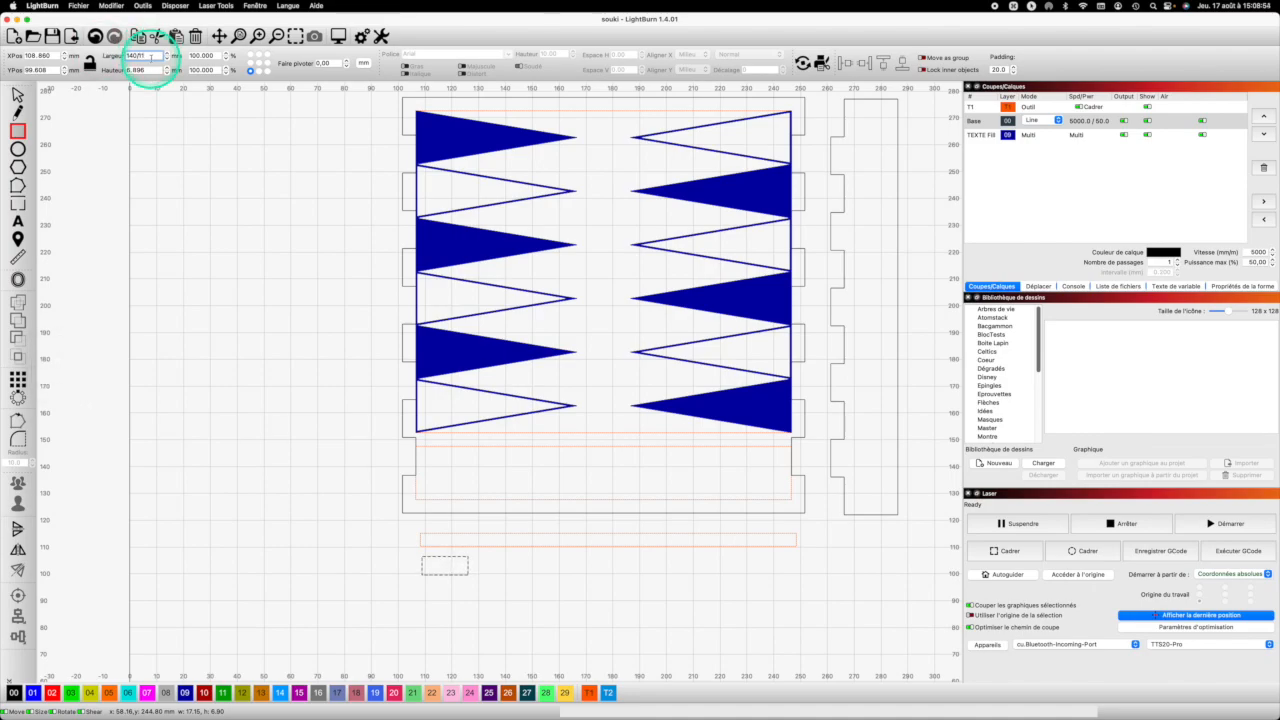
{"action": "key", "text": "Return"}
{"action": "left_click", "coordinate": [137, 70]}
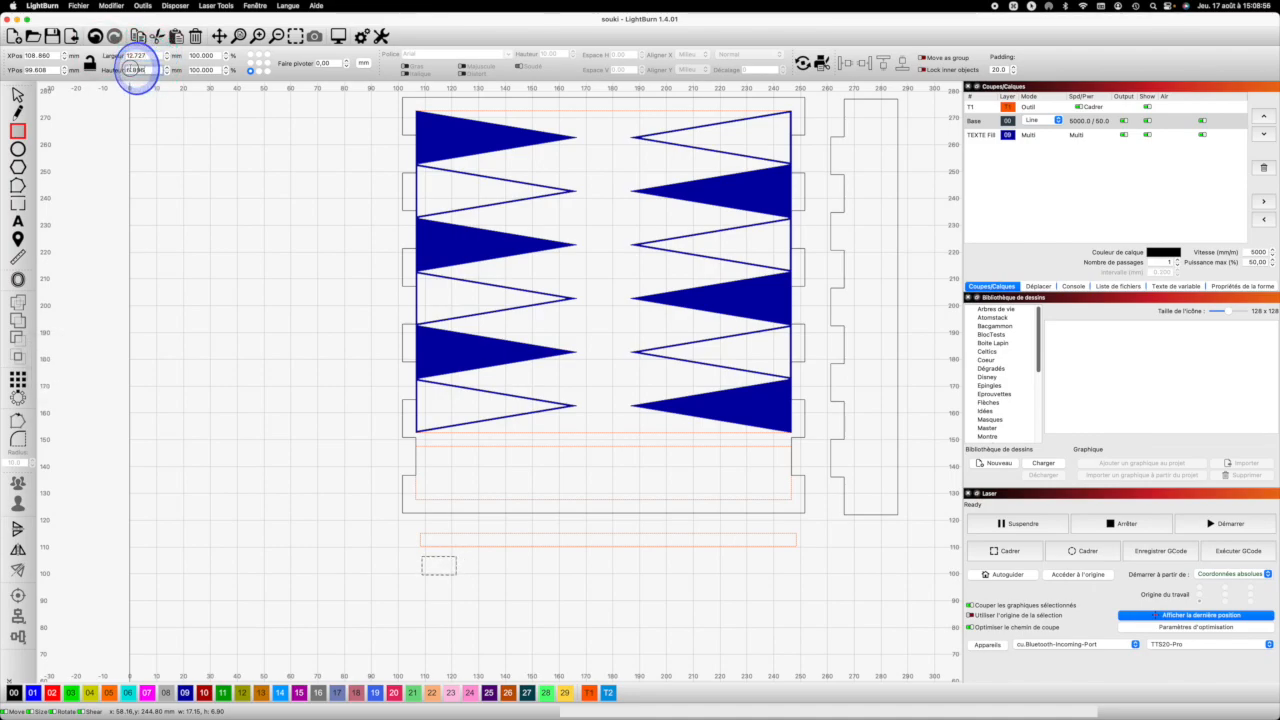
{"action": "left_click_drag", "start_coordinate": [130, 68], "coordinate": [120, 68]}
{"action": "type", "text": "5"}
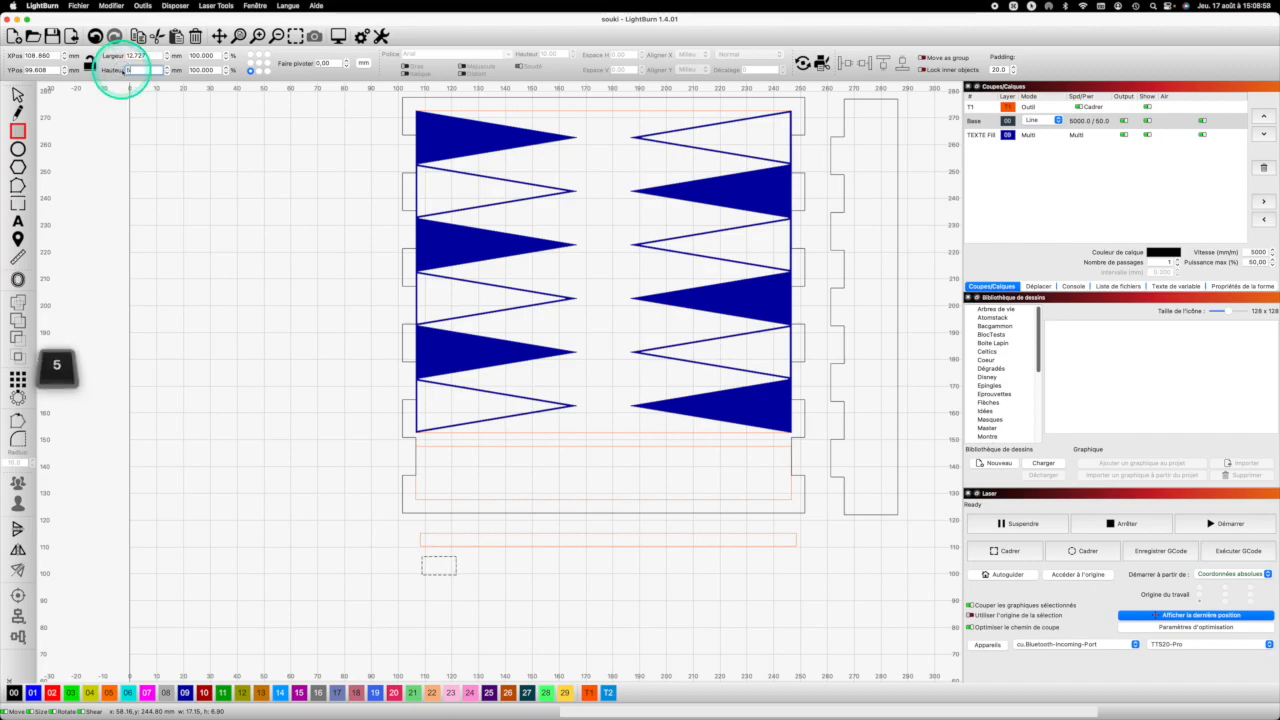
{"action": "key", "text": "Return"}
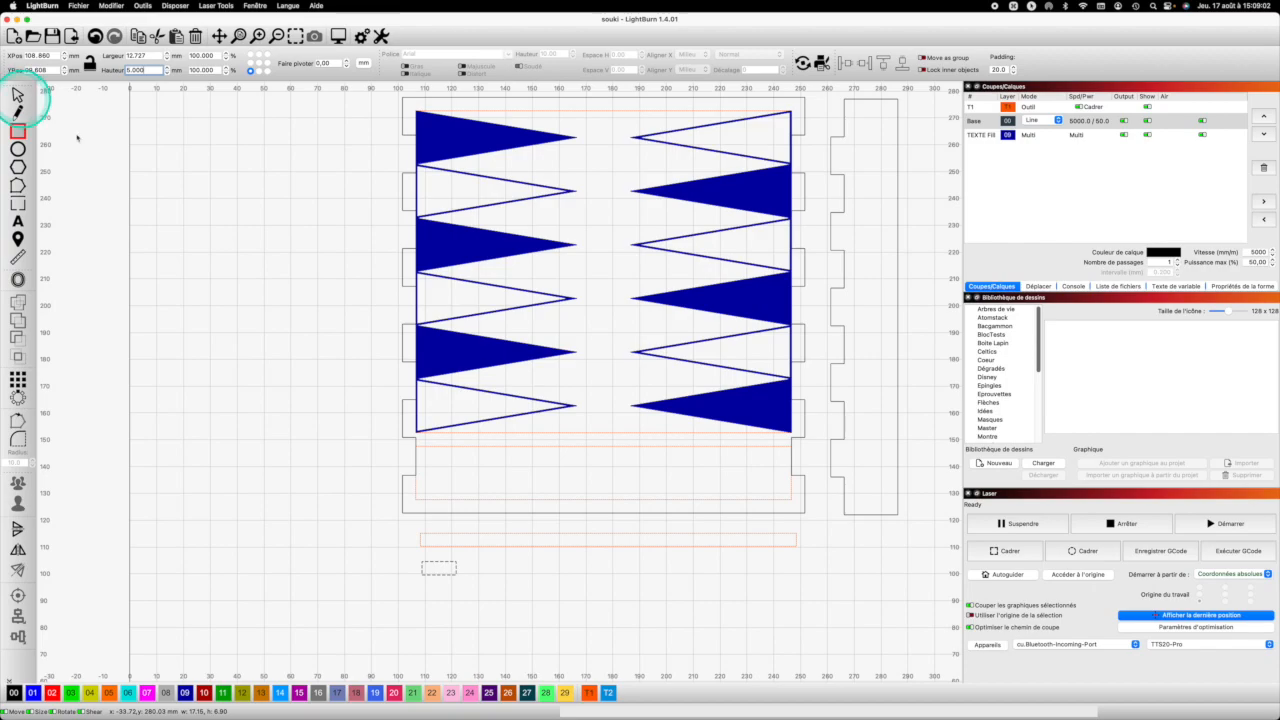
Align the small rectangle with the T1 strip's lower left corner and array it in 11 columns with 0 horizontal spacing
{"action": "left_click", "coordinate": [420, 578]}
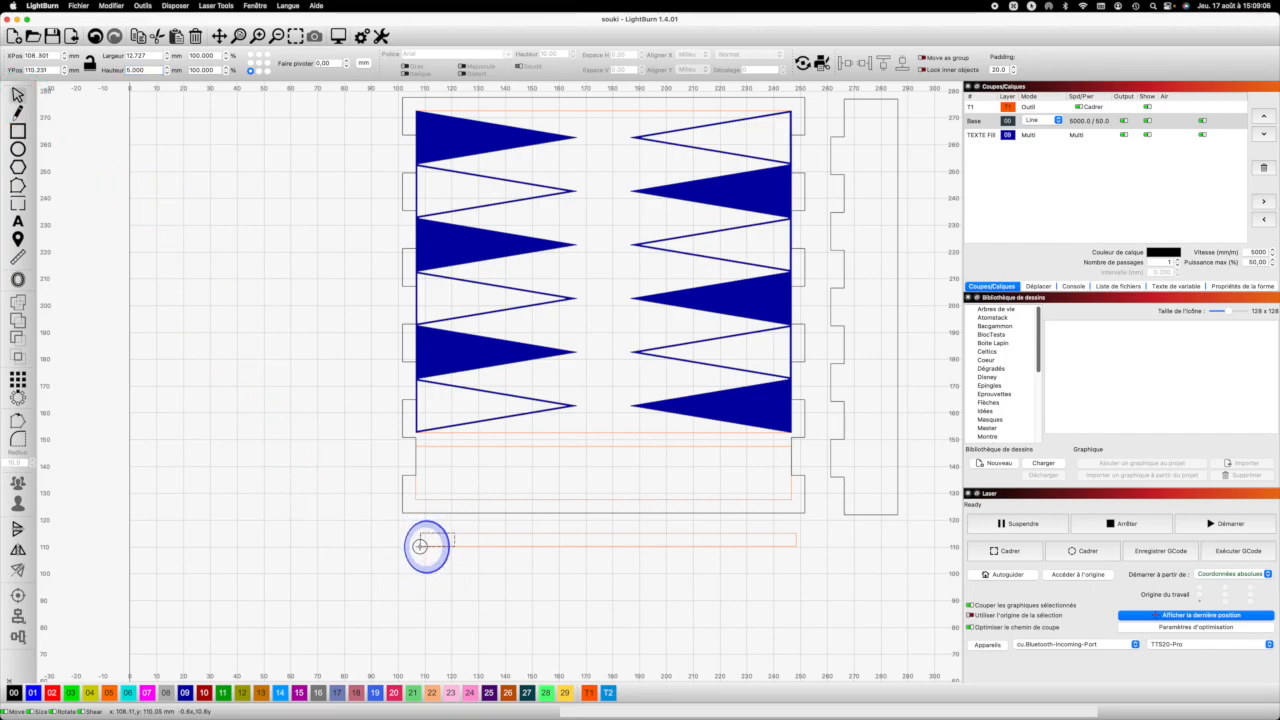
{"action": "left_click", "coordinate": [420, 546]}
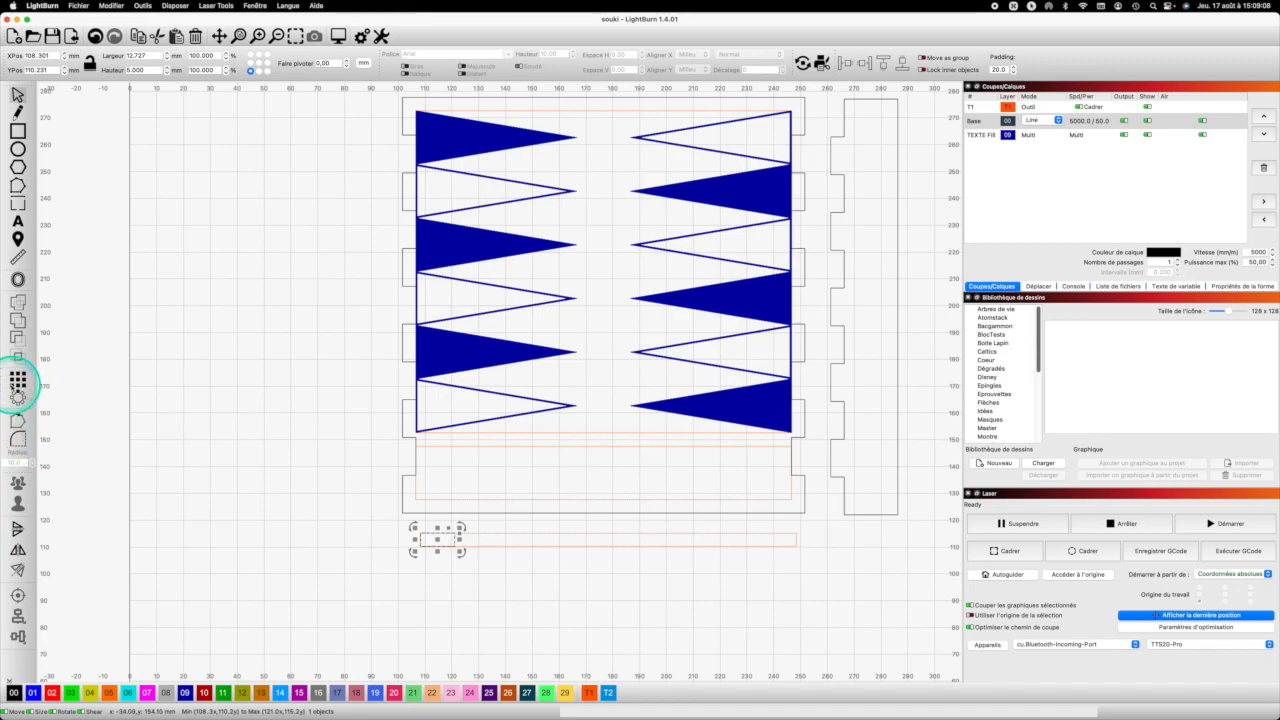
{"action": "left_click", "coordinate": [18, 380]}
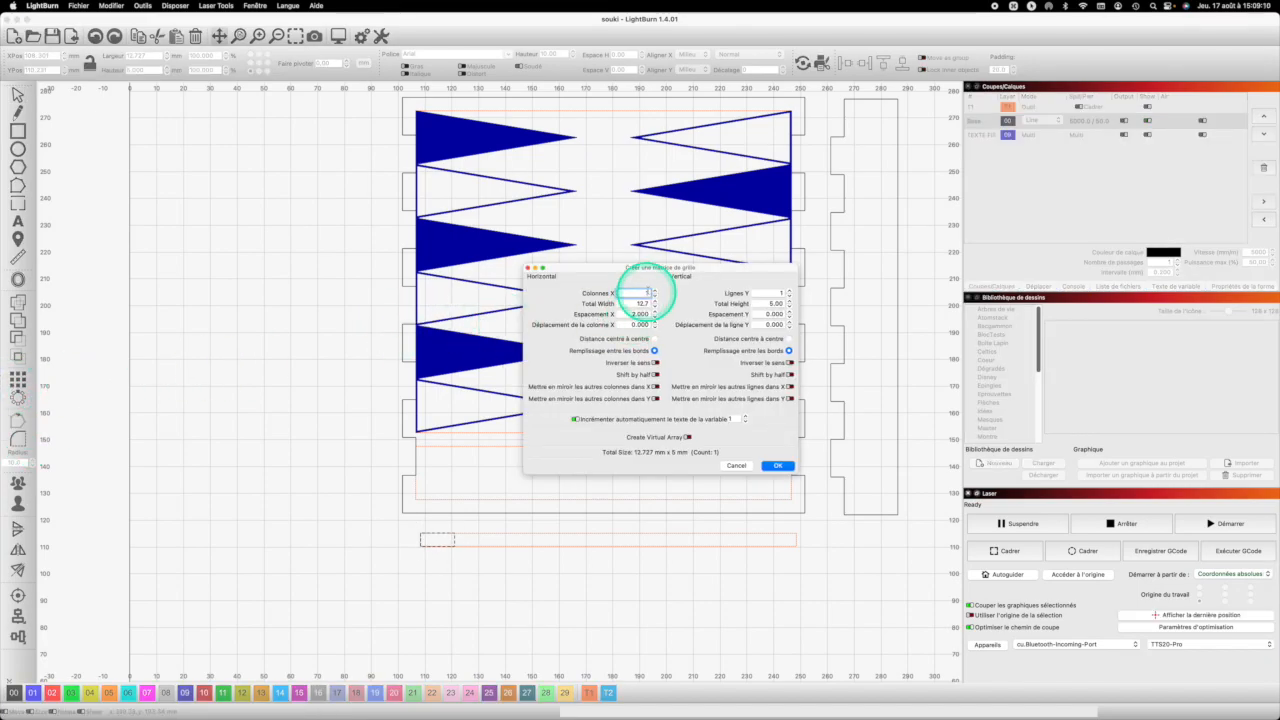
{"action": "left_click_drag", "start_coordinate": [644, 292], "coordinate": [669, 292]}
{"action": "type", "text": "11"}
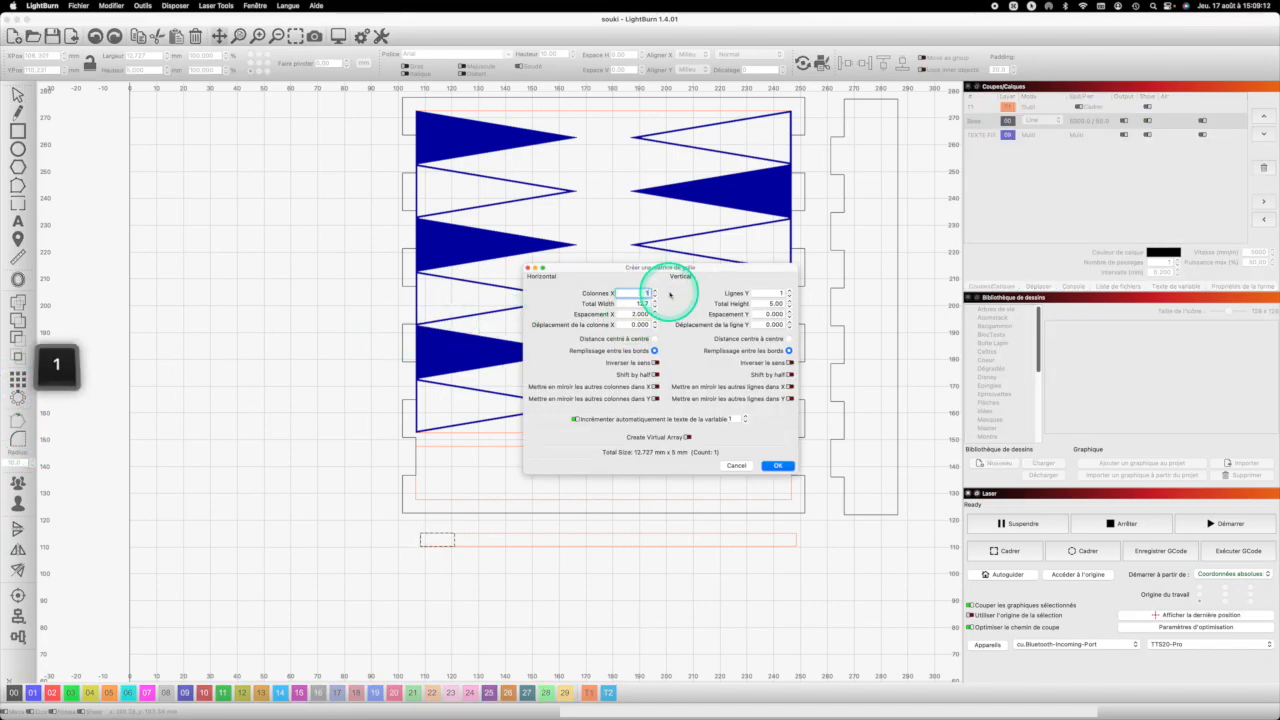
{"action": "left_click_drag", "start_coordinate": [632, 313], "coordinate": [675, 313]}
{"action": "type", "text": "0"}
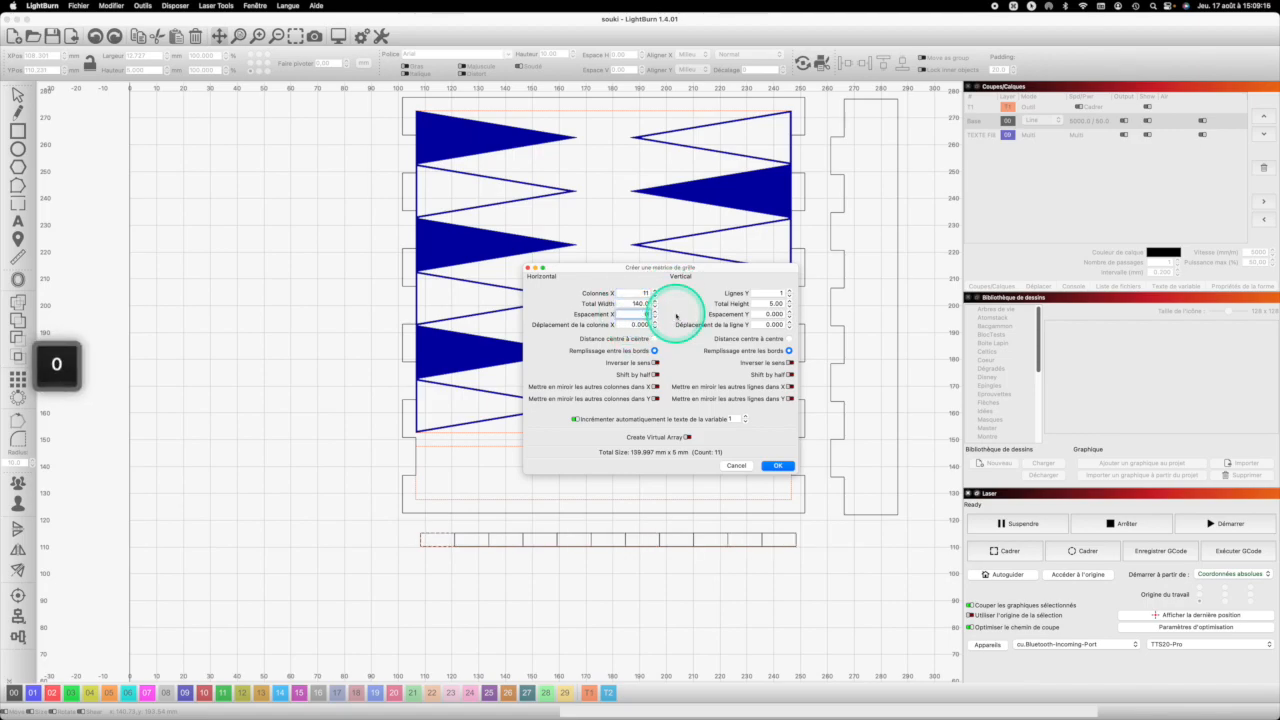
{"action": "key", "text": "Return"}
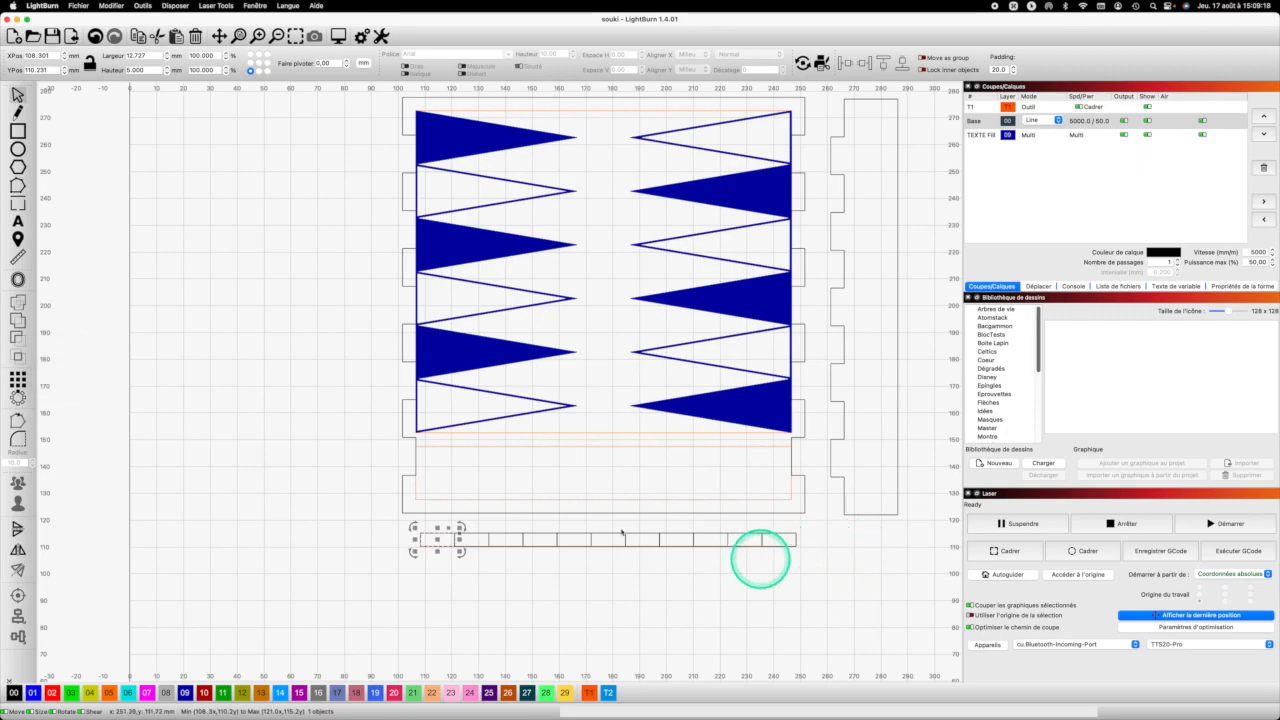
Delete every other small rectangle along the horizontal strip, starting with the first and ending with the last, keeping five
{"action": "left_click", "coordinate": [522, 618]}
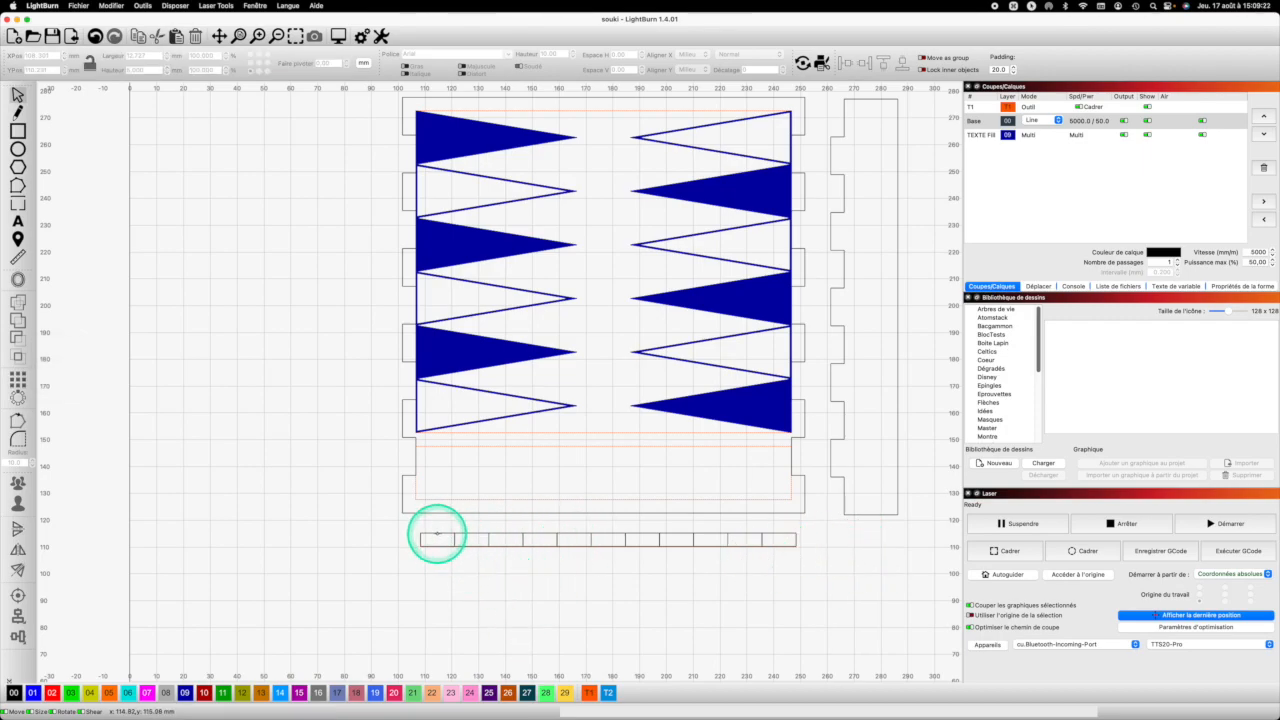
{"action": "left_click", "coordinate": [440, 533]}
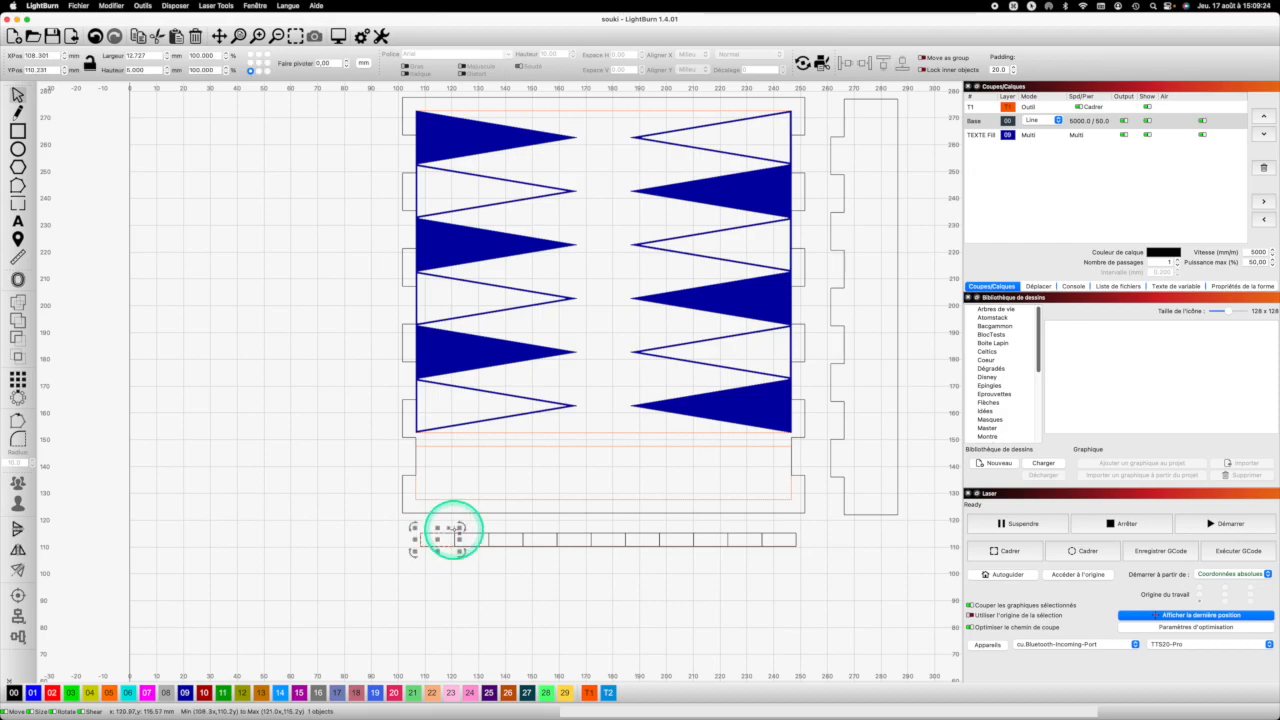
{"action": "left_click_drag", "start_coordinate": [452, 530], "coordinate": [578, 535]}
{"action": "key", "text": "Delete"}
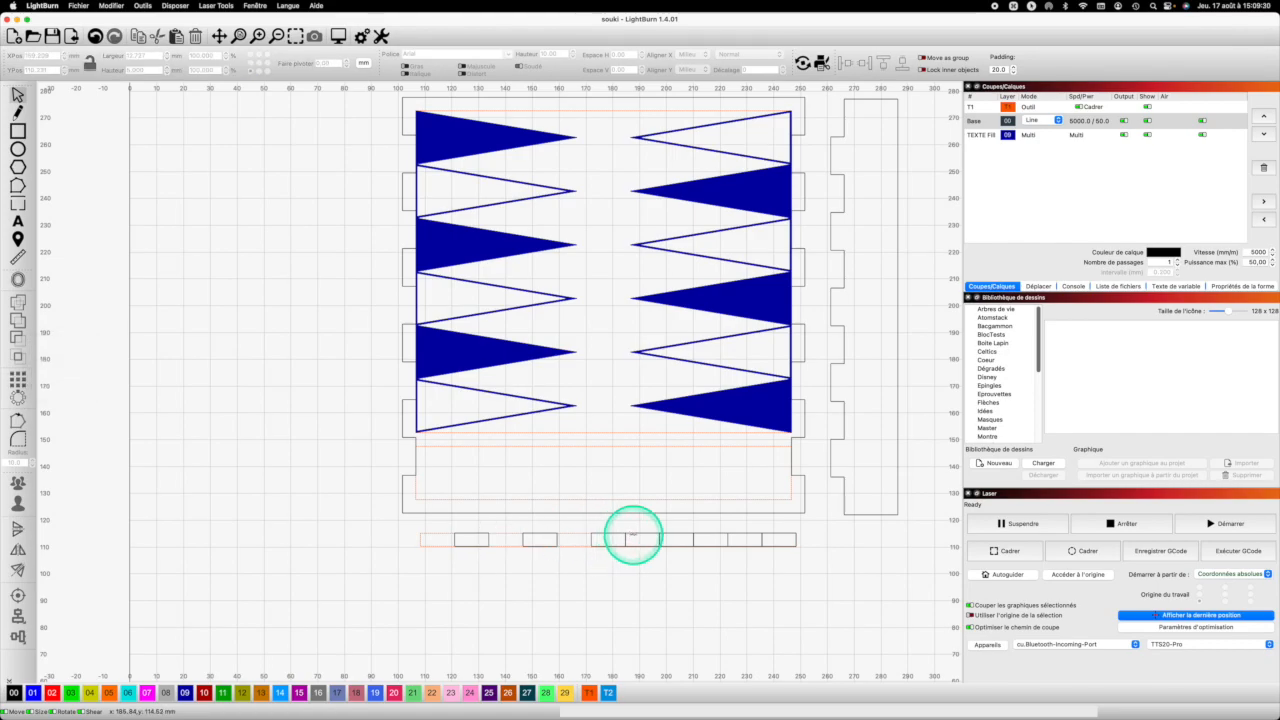
{"action": "key", "text": "Delete"}
{"action": "left_click", "coordinate": [705, 534]}
{"action": "key", "text": "Delete"}
{"action": "left_click", "coordinate": [777, 541]}
{"action": "key", "text": "Delete"}
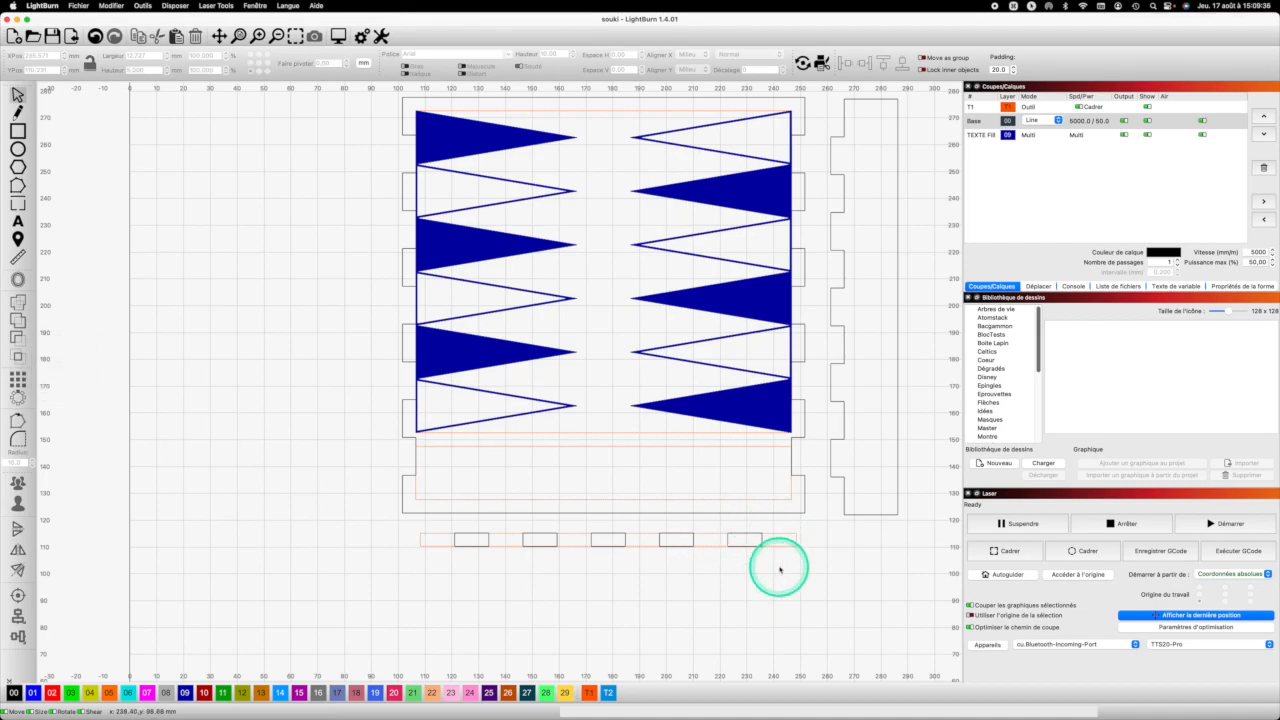
Group the five remaining small rectangles, and group them with the surrounding 140 by 5 mm T1 strip
{"action": "left_click_drag", "start_coordinate": [777, 541], "coordinate": [430, 537]}
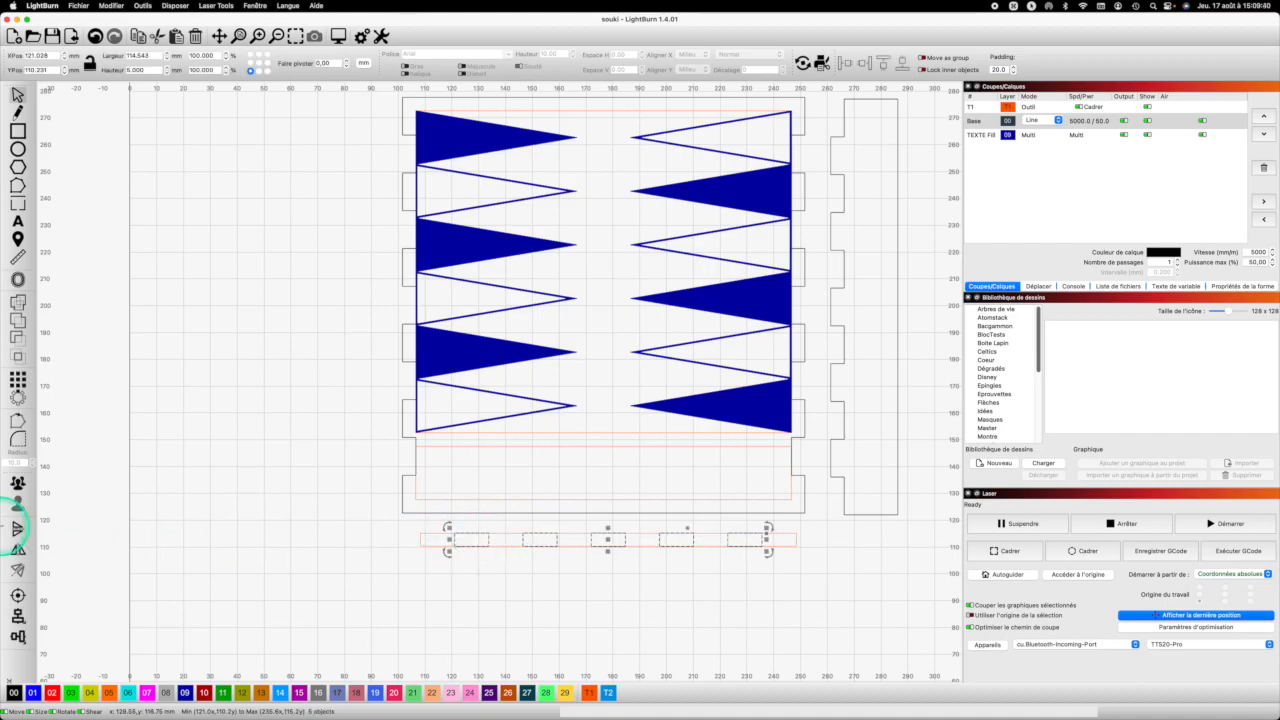
{"action": "left_click", "coordinate": [825, 563]}
{"action": "left_click_drag", "start_coordinate": [820, 563], "coordinate": [379, 528]}
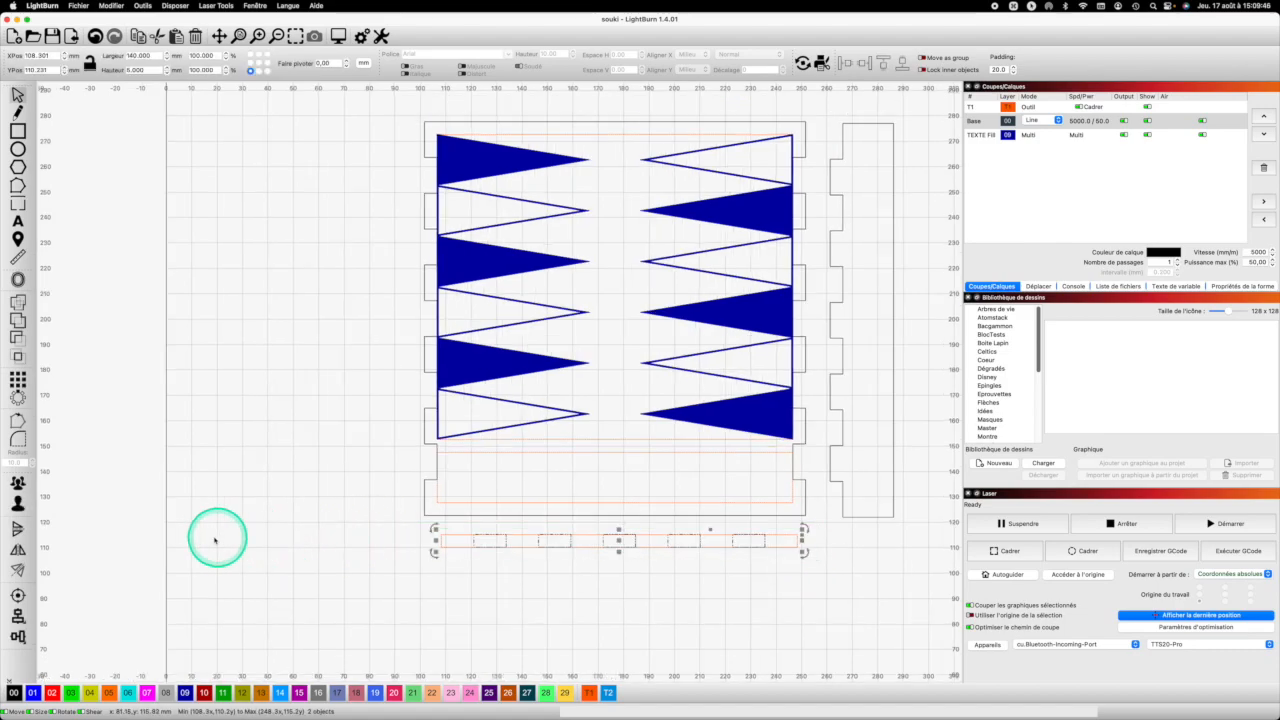
{"action": "left_click", "coordinate": [17, 483]}
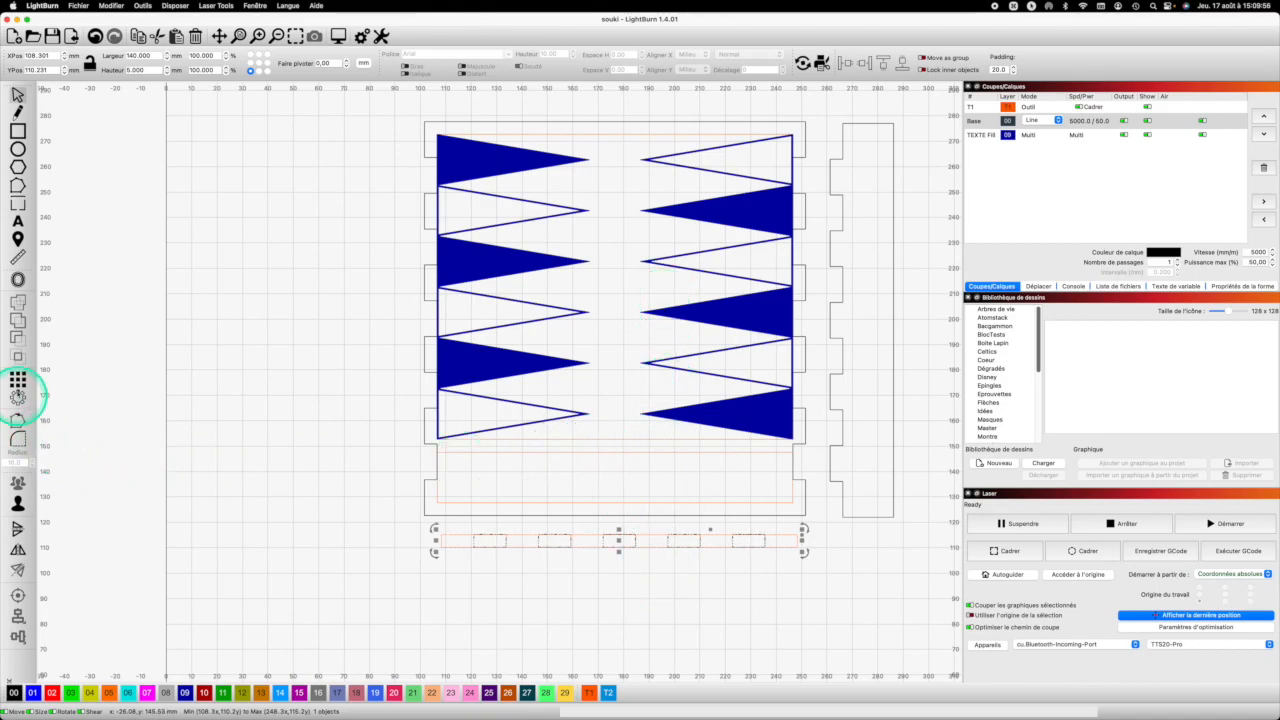
Open the grid array settings for the grouped horizontal notch strip
{"action": "left_click", "coordinate": [18, 380]}
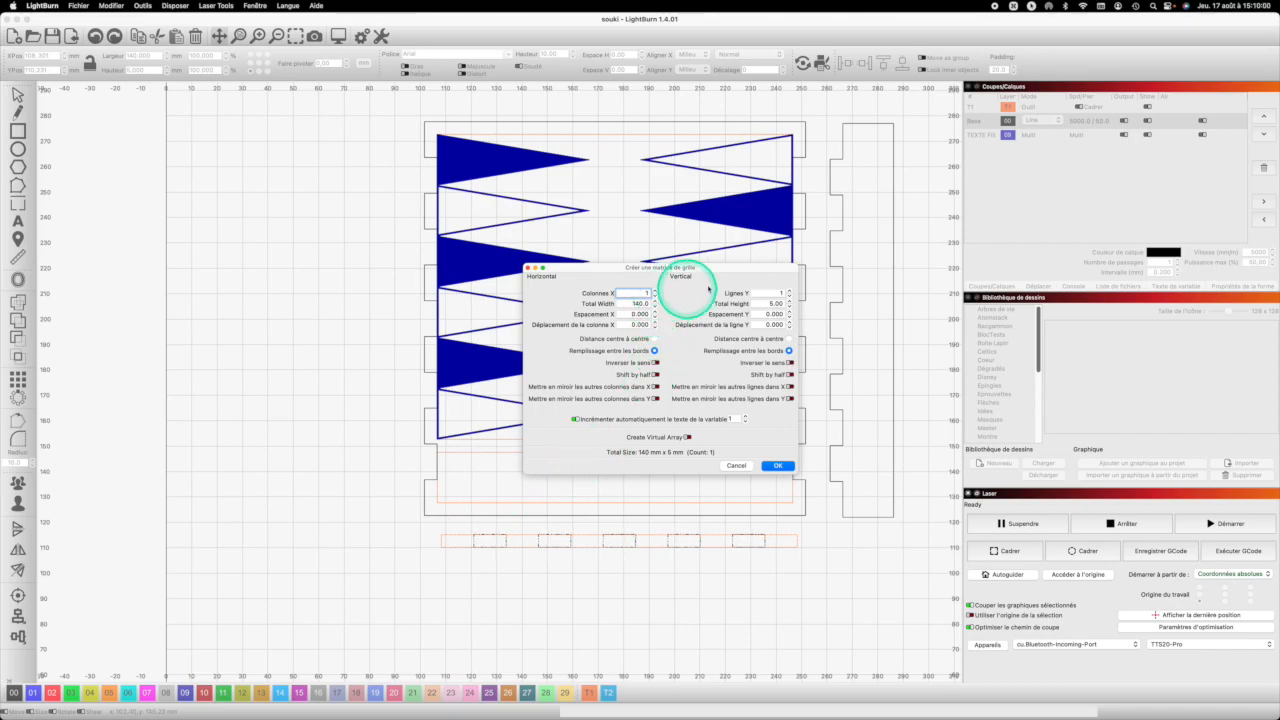
Create a grid array of the notch strip with 3 rows and 5 mm vertical spacing
{"action": "left_click", "coordinate": [780, 292]}
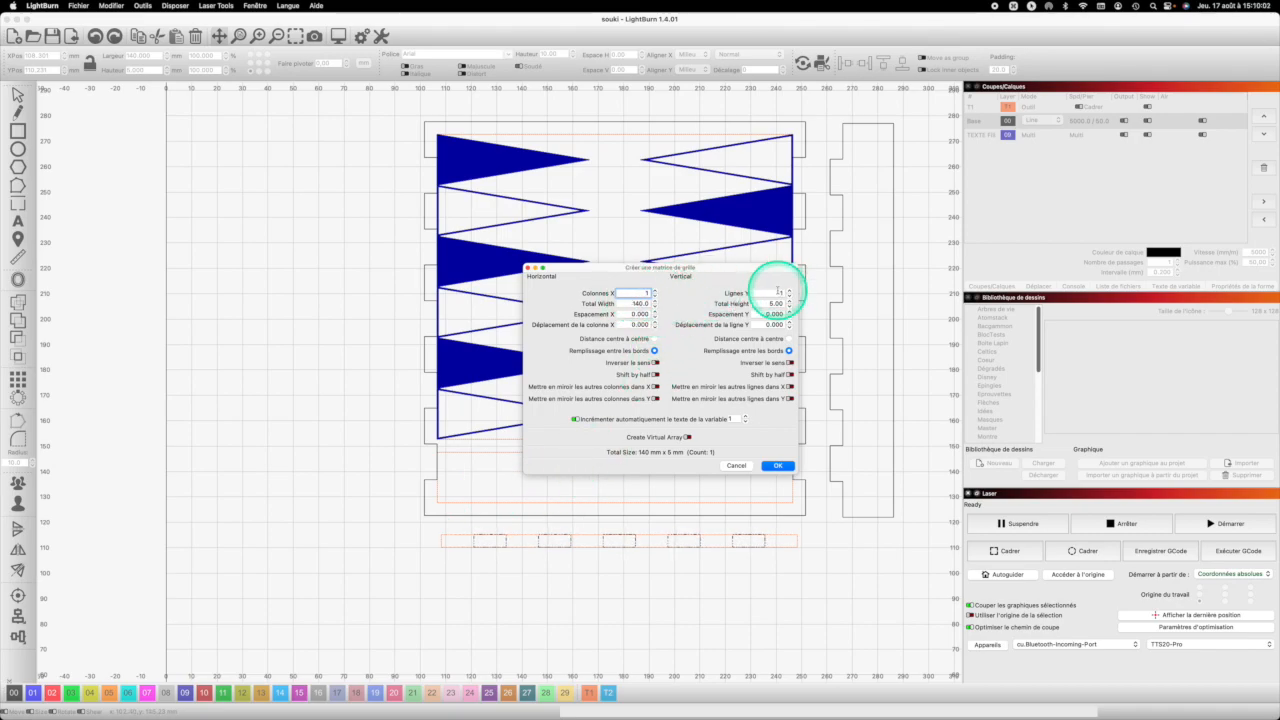
{"action": "type", "text": "3"}
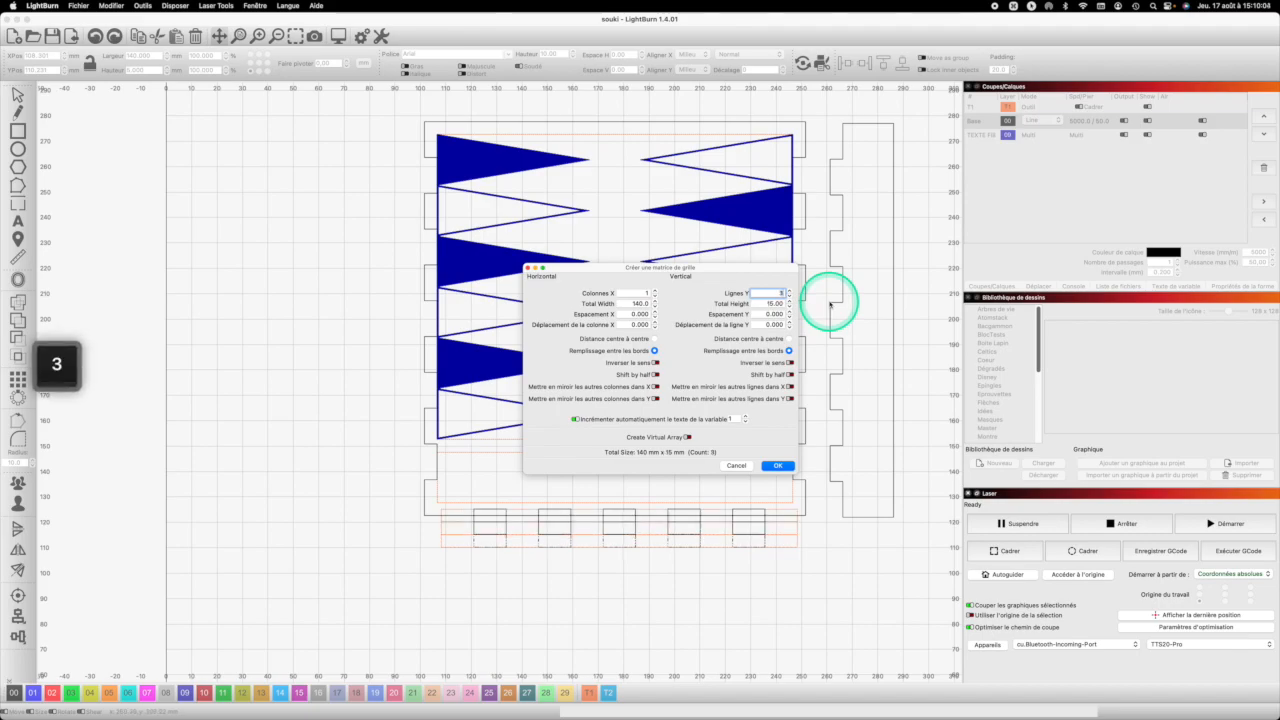
{"action": "left_click_drag", "start_coordinate": [762, 314], "coordinate": [798, 311]}
{"action": "type", "text": "5"}
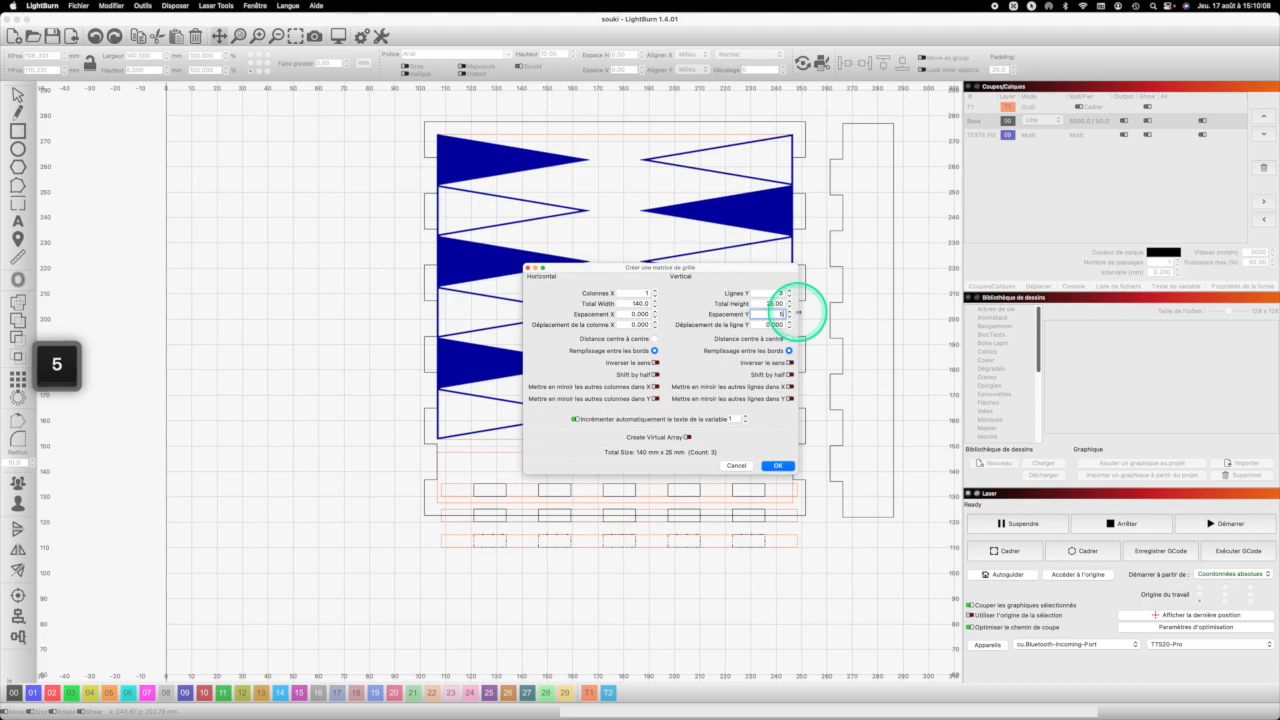
{"action": "key", "text": "Return"}
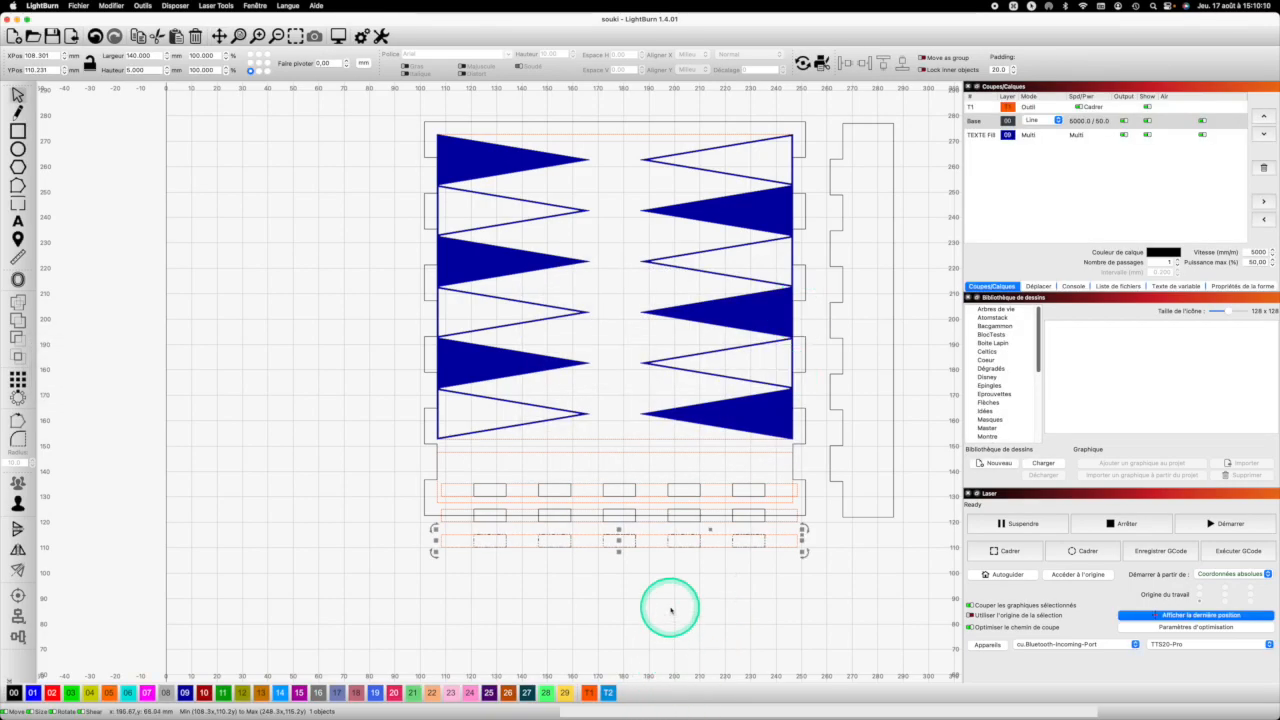
Move one copied notch strip onto the board's upper edge and another onto its lower edge, aligned inside the side tabs
{"action": "mouse_move", "coordinate": [777, 594]}
{"action": "left_mouse_down"}
{"action": "mouse_move", "coordinate": [731, 537]}
{"action": "mouse_move", "coordinate": [634, 482]}
{"action": "left_mouse_up"}
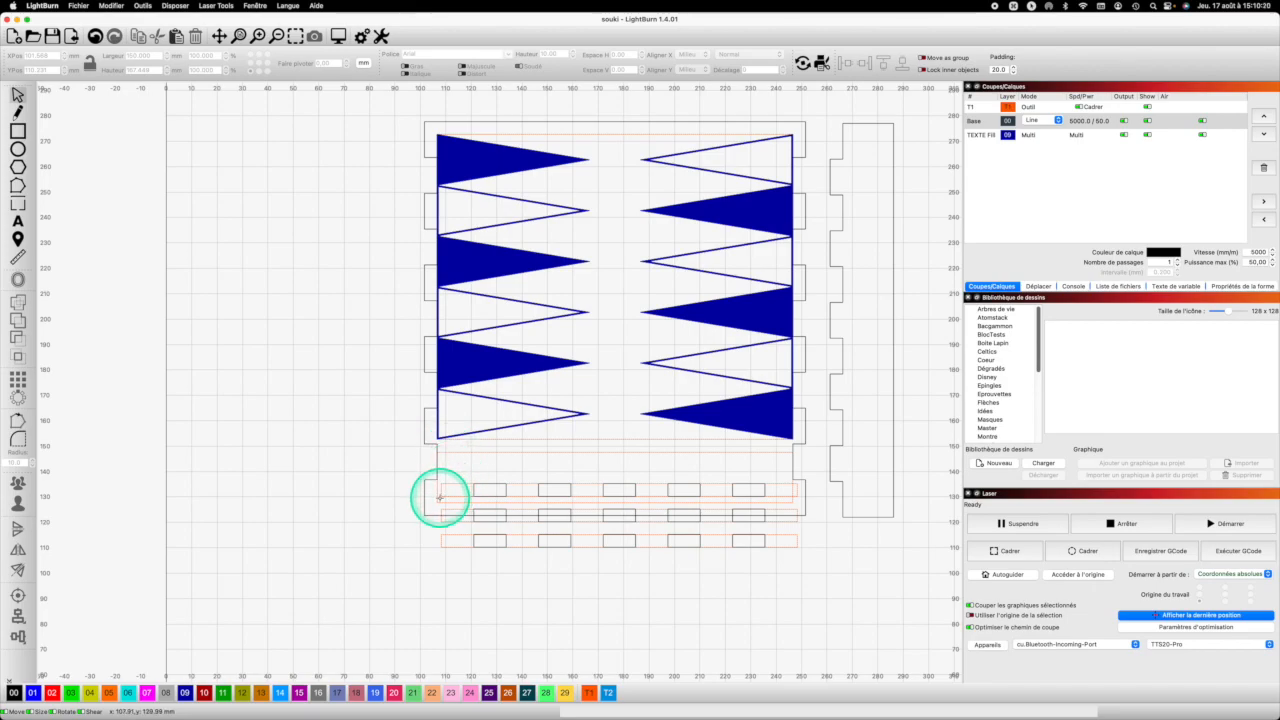
{"action": "left_click_drag", "start_coordinate": [443, 496], "coordinate": [440, 129]}
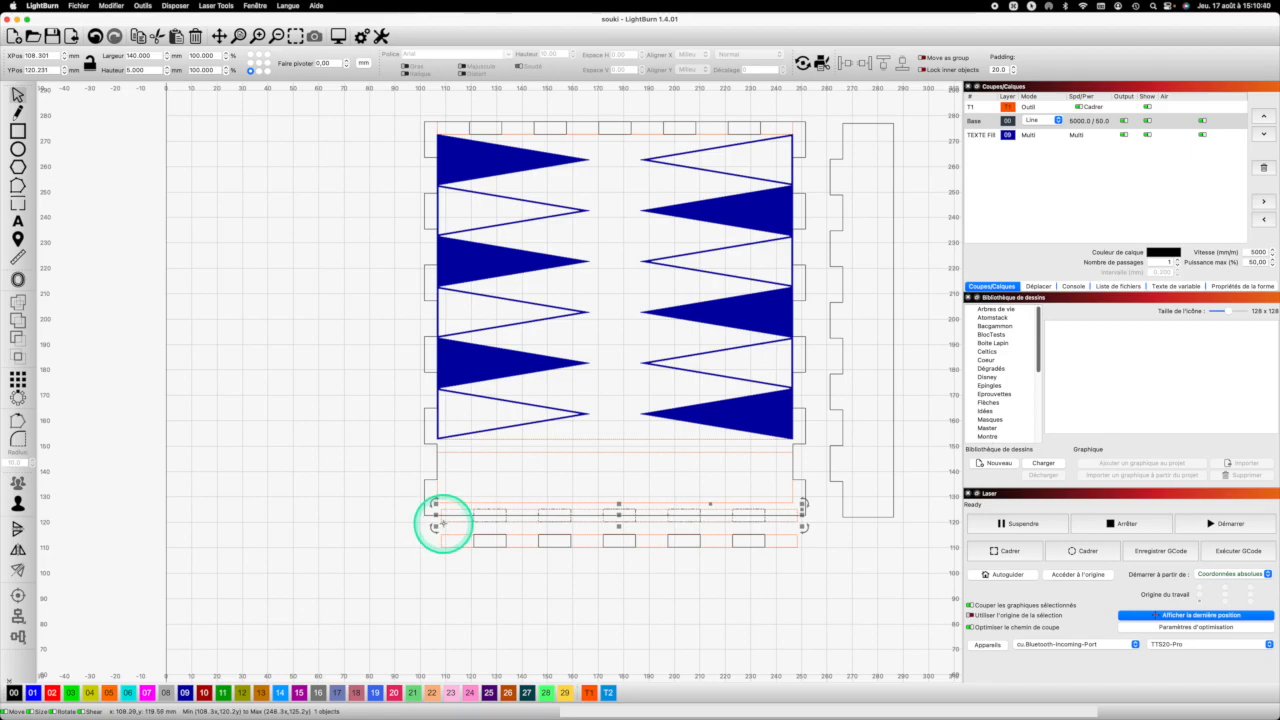
{"action": "left_click_drag", "start_coordinate": [441, 513], "coordinate": [438, 503]}
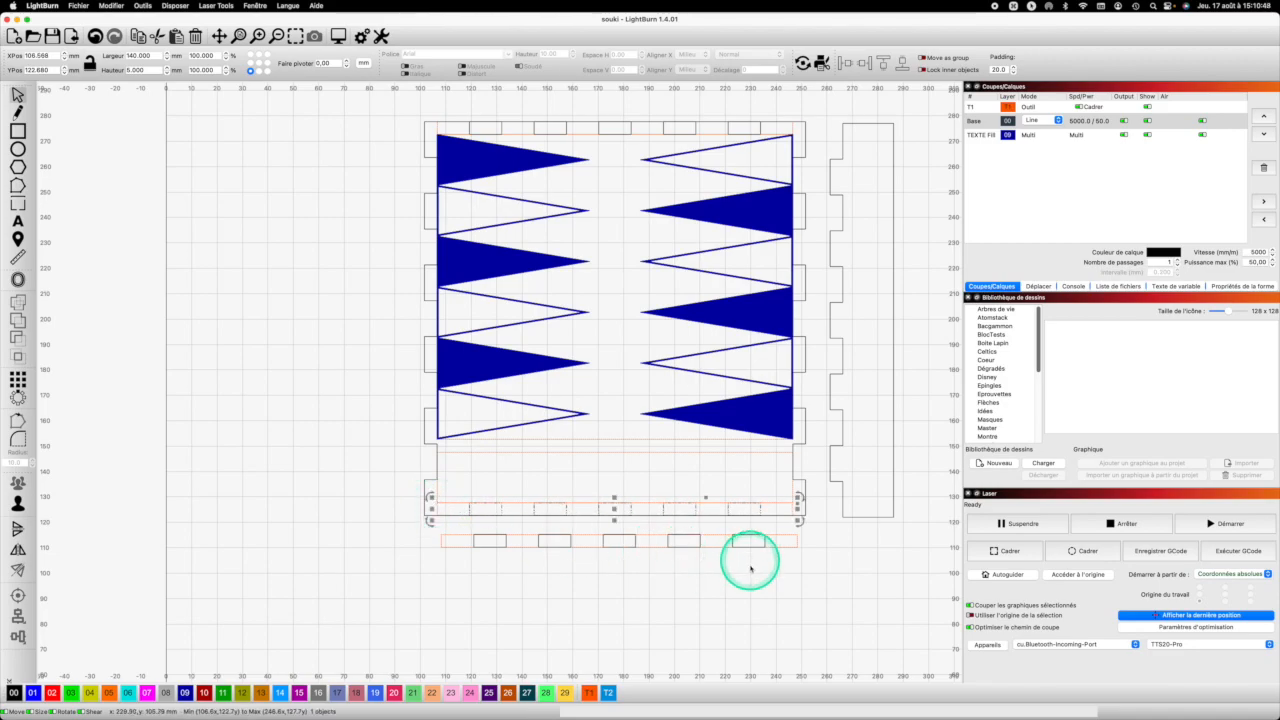
Ungroup the notch strip on the board's lower edge and delete its orange guide rectangle
{"action": "left_click", "coordinate": [792, 508]}
{"action": "left_click", "coordinate": [792, 508]}
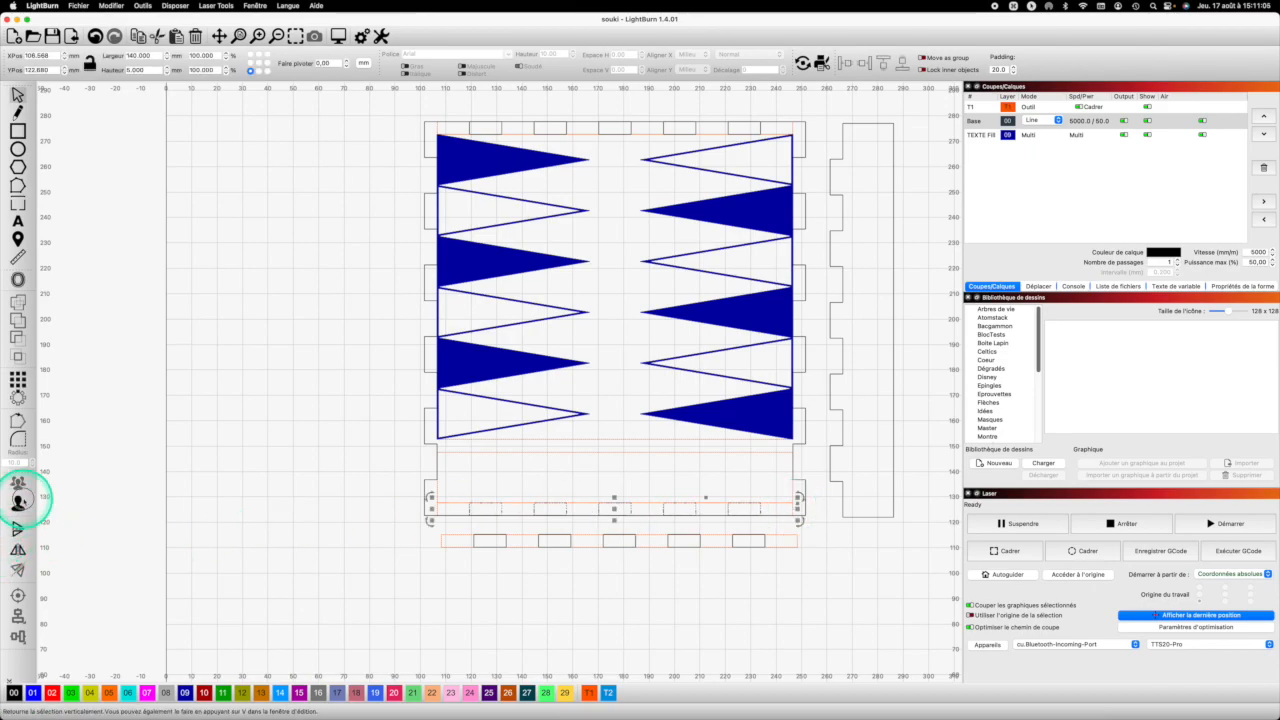
{"action": "left_click", "coordinate": [655, 578]}
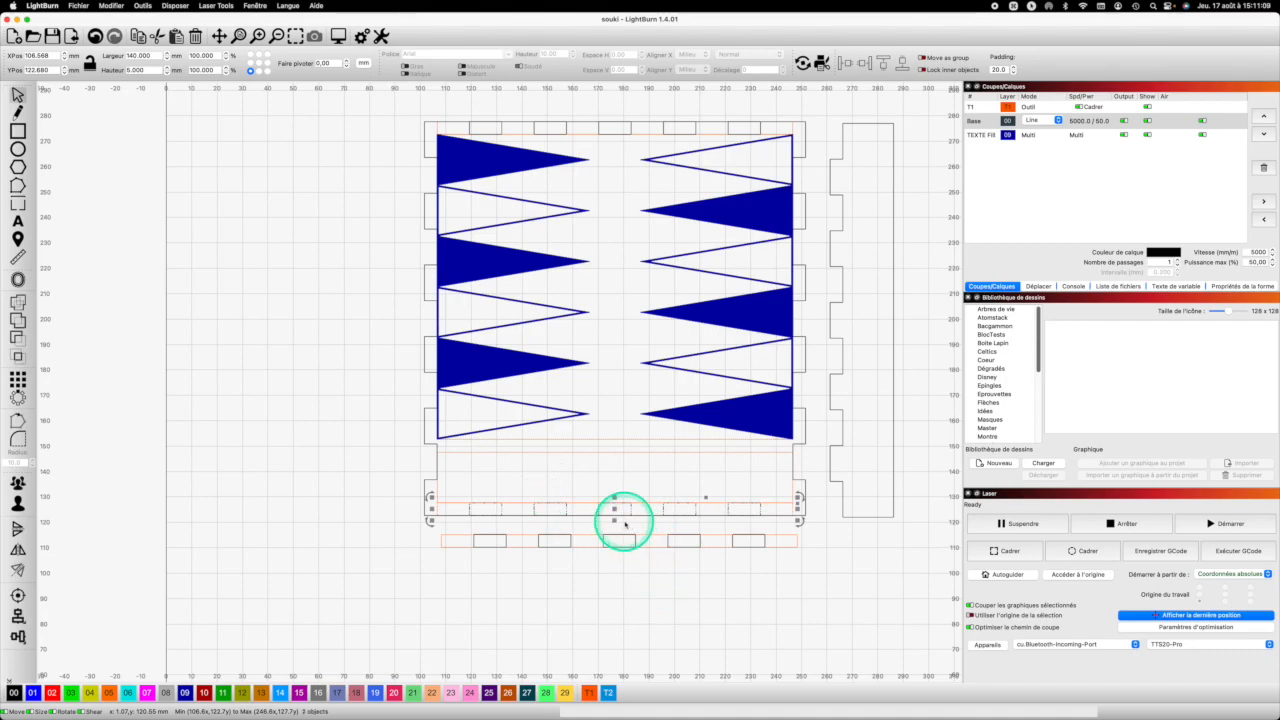
{"action": "left_click", "coordinate": [806, 586]}
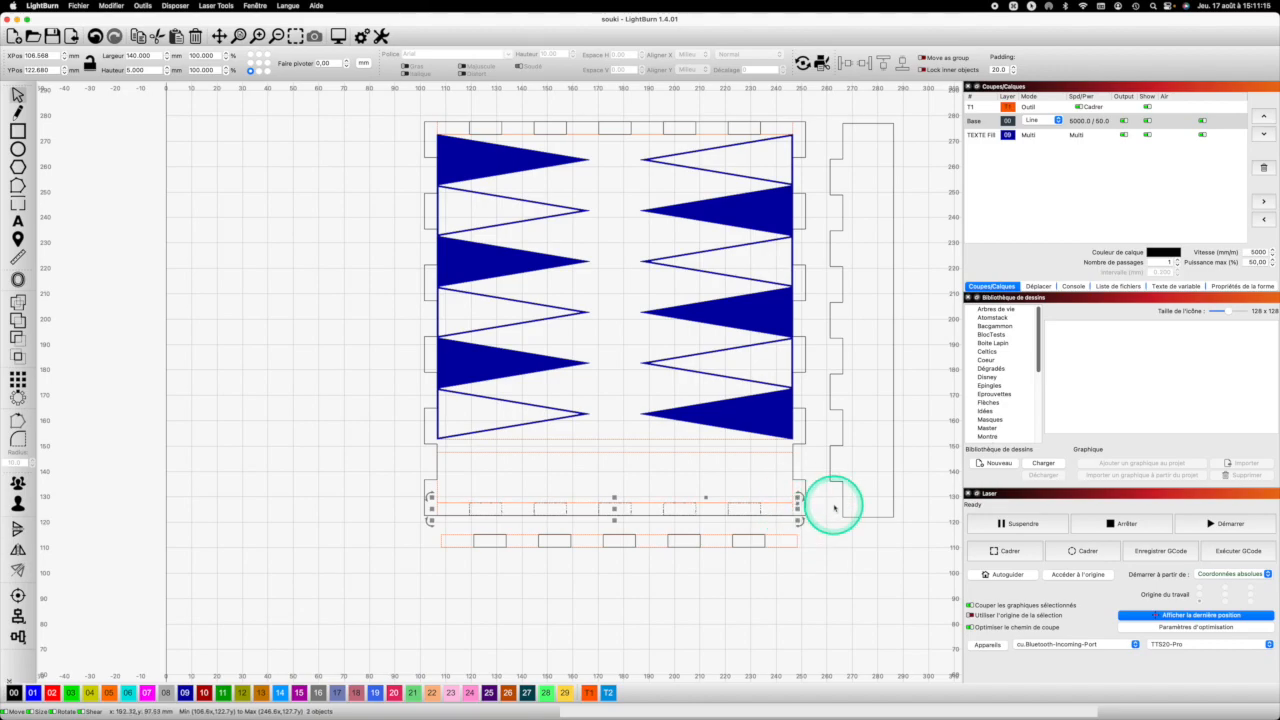
{"action": "left_click", "coordinate": [797, 509]}
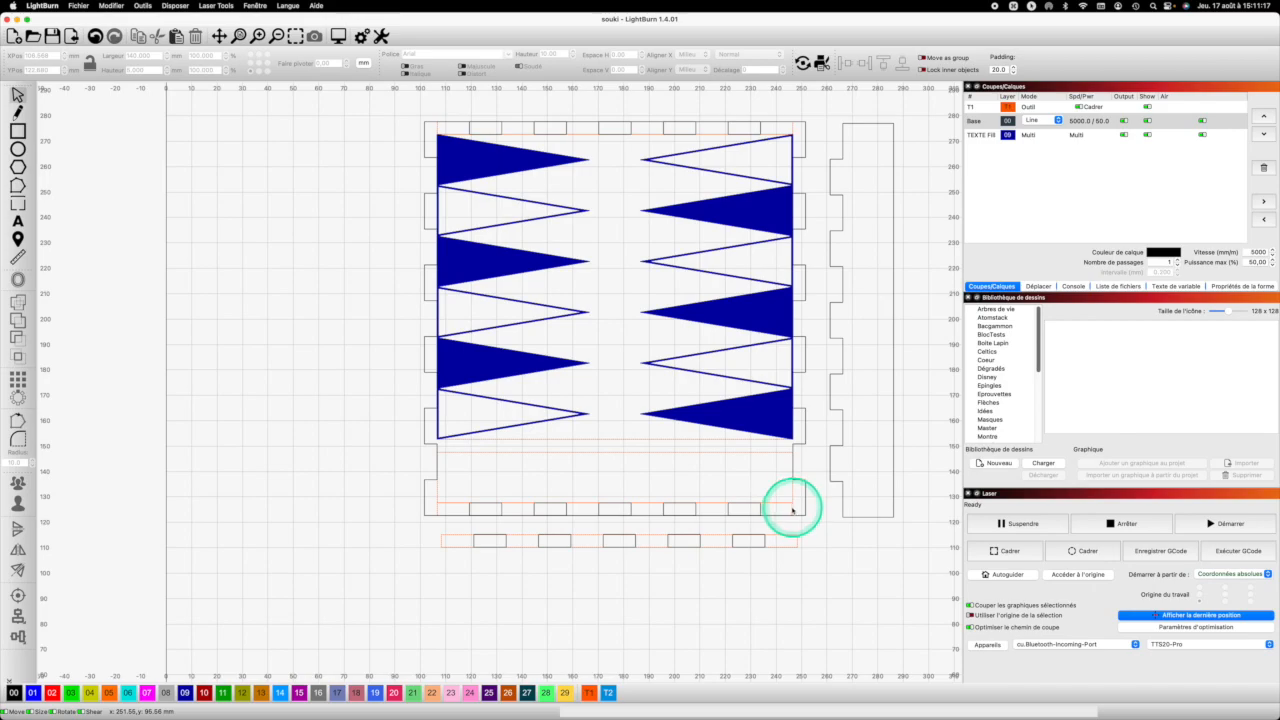
{"action": "scroll", "coordinate": [793, 511], "scroll_direction": "down", "scroll_amount": 1}
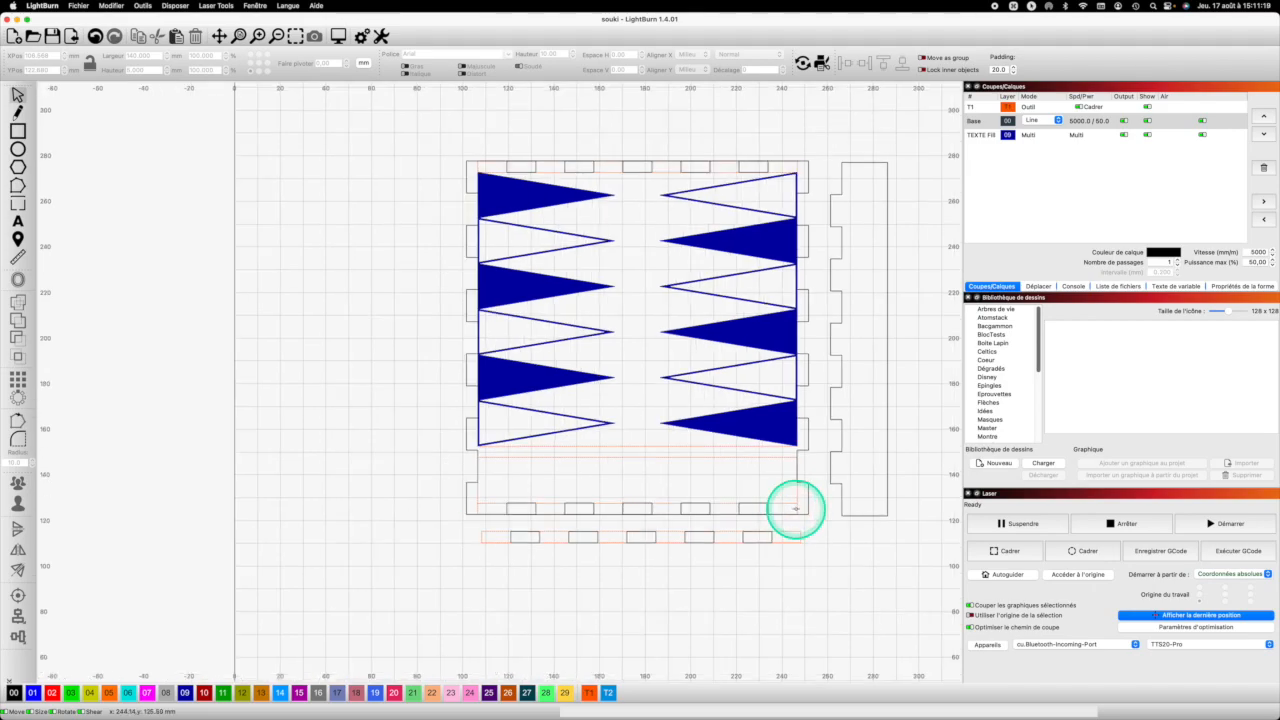
{"action": "left_click", "coordinate": [797, 509]}
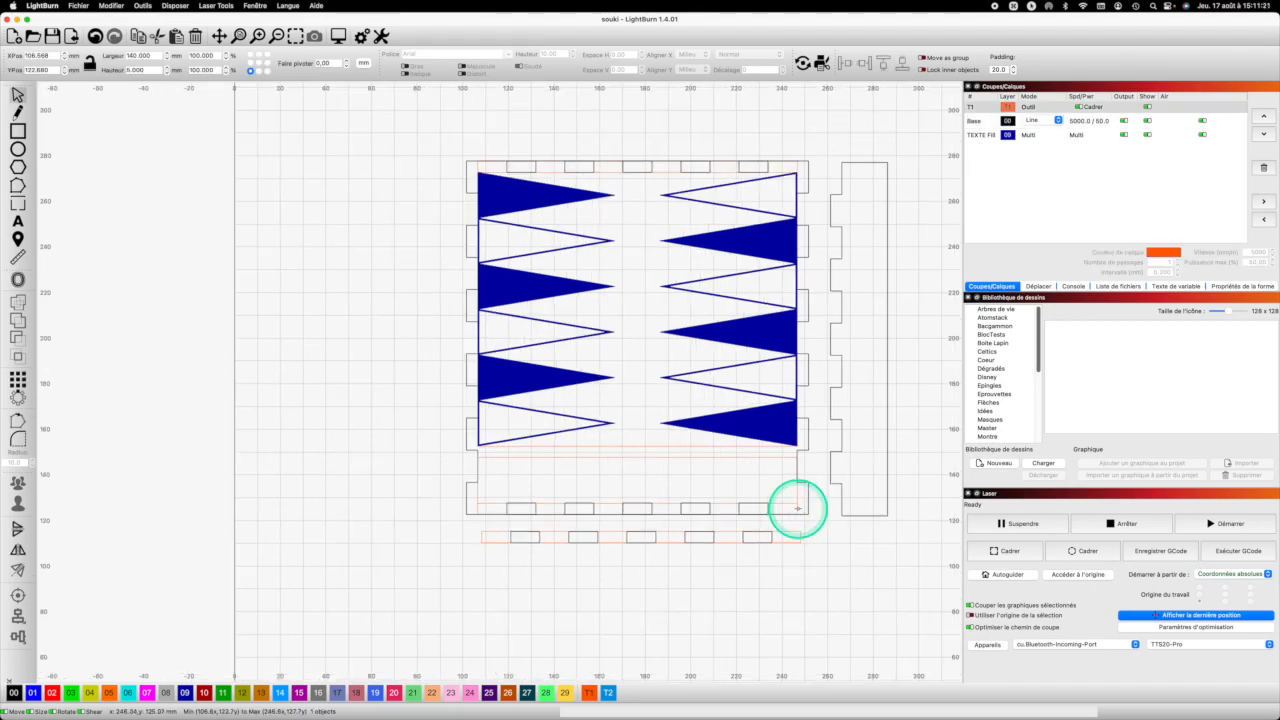
{"action": "left_click_drag", "start_coordinate": [797, 509], "coordinate": [798, 509]}
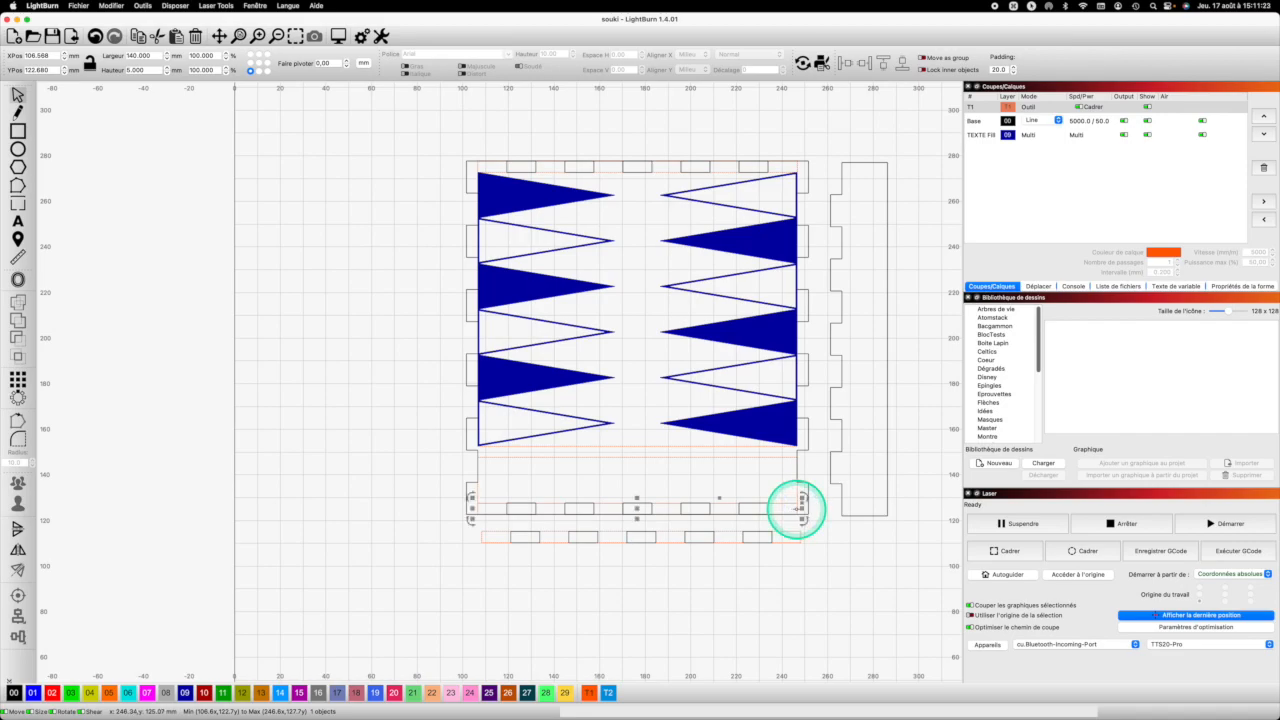
{"action": "key", "text": "Delete"}
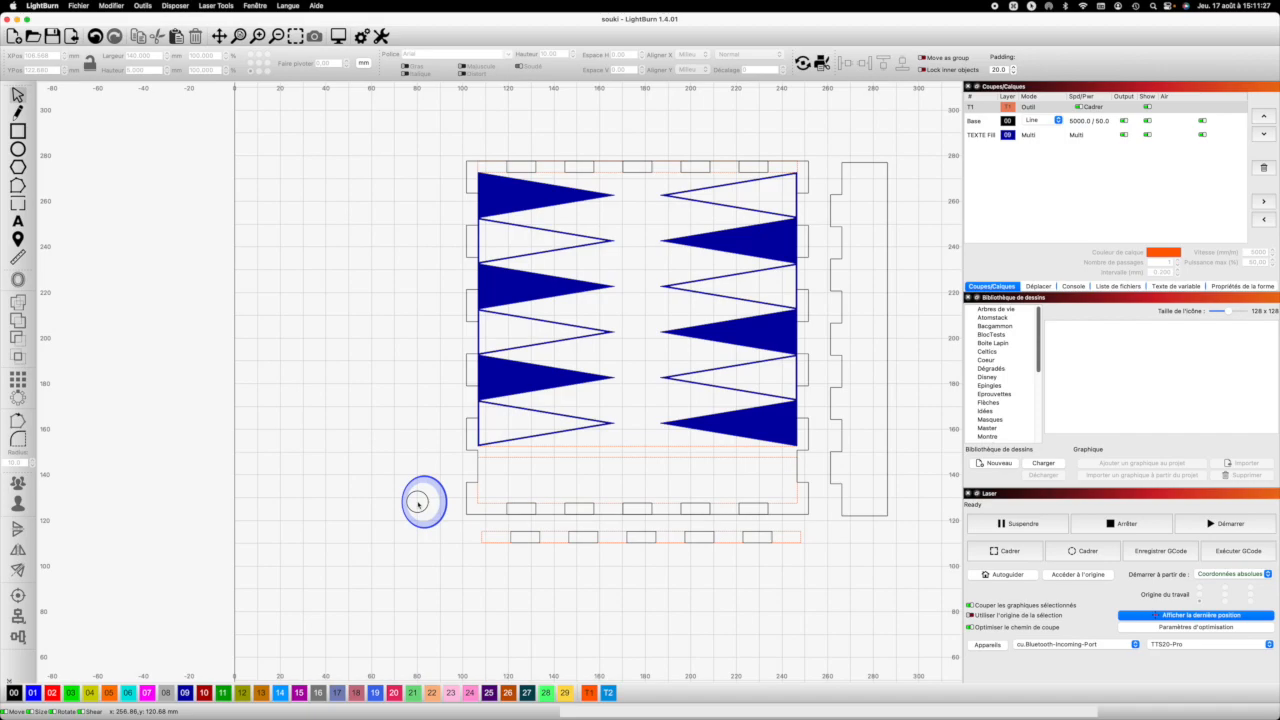
Subtract the lower-edge notch rectangles from the board outline with a Boolean difference
{"action": "left_click_drag", "start_coordinate": [444, 504], "coordinate": [448, 518]}
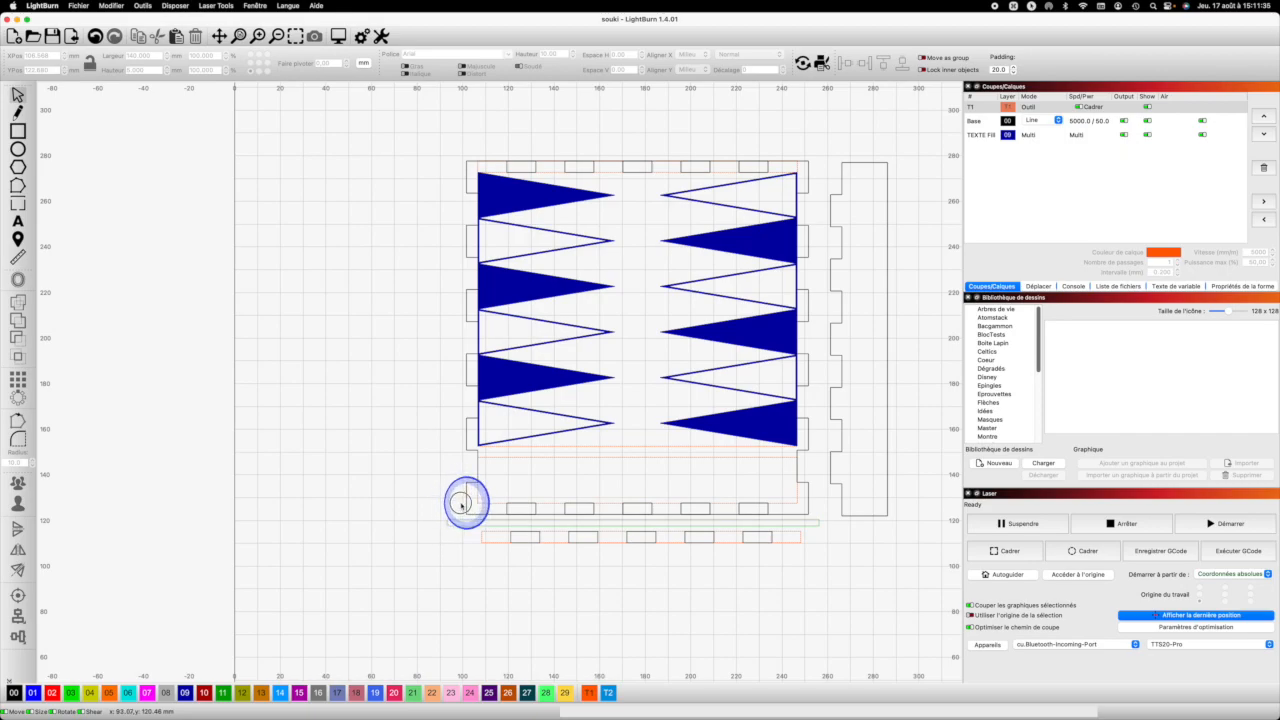
{"action": "mouse_move", "coordinate": [447, 519]}
{"action": "left_mouse_down"}
{"action": "mouse_move", "coordinate": [450, 493]}
{"action": "mouse_move", "coordinate": [458, 507]}
{"action": "left_mouse_up"}
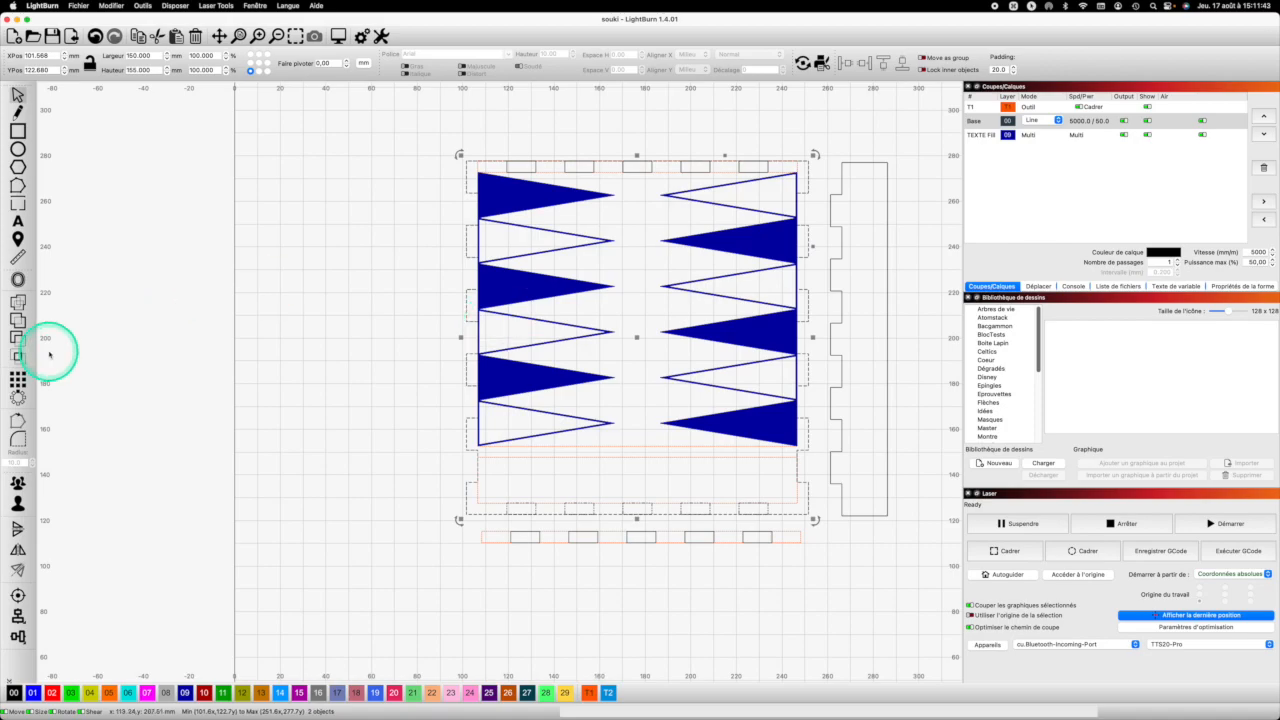
{"action": "left_click", "coordinate": [16, 337]}
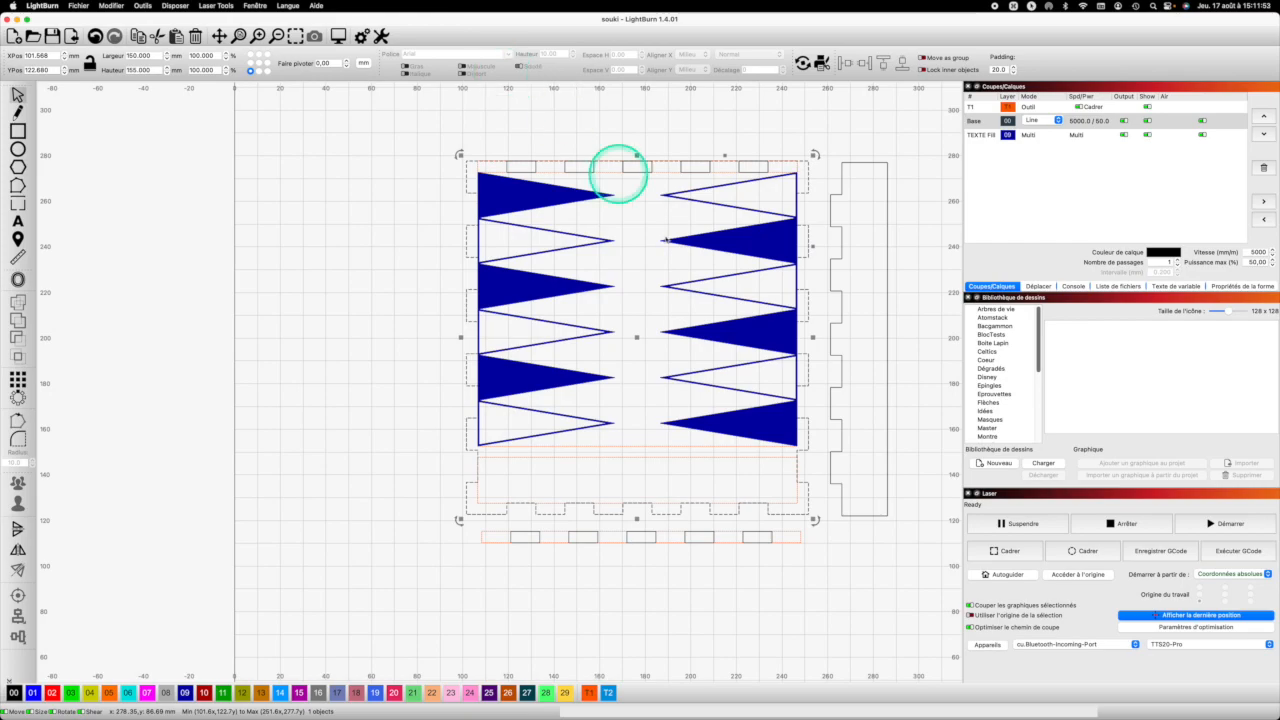
Delete the orange guide of the ungrouped upper-edge strip and subtract its notch rectangles from the board outline
{"action": "left_click", "coordinate": [480, 170]}
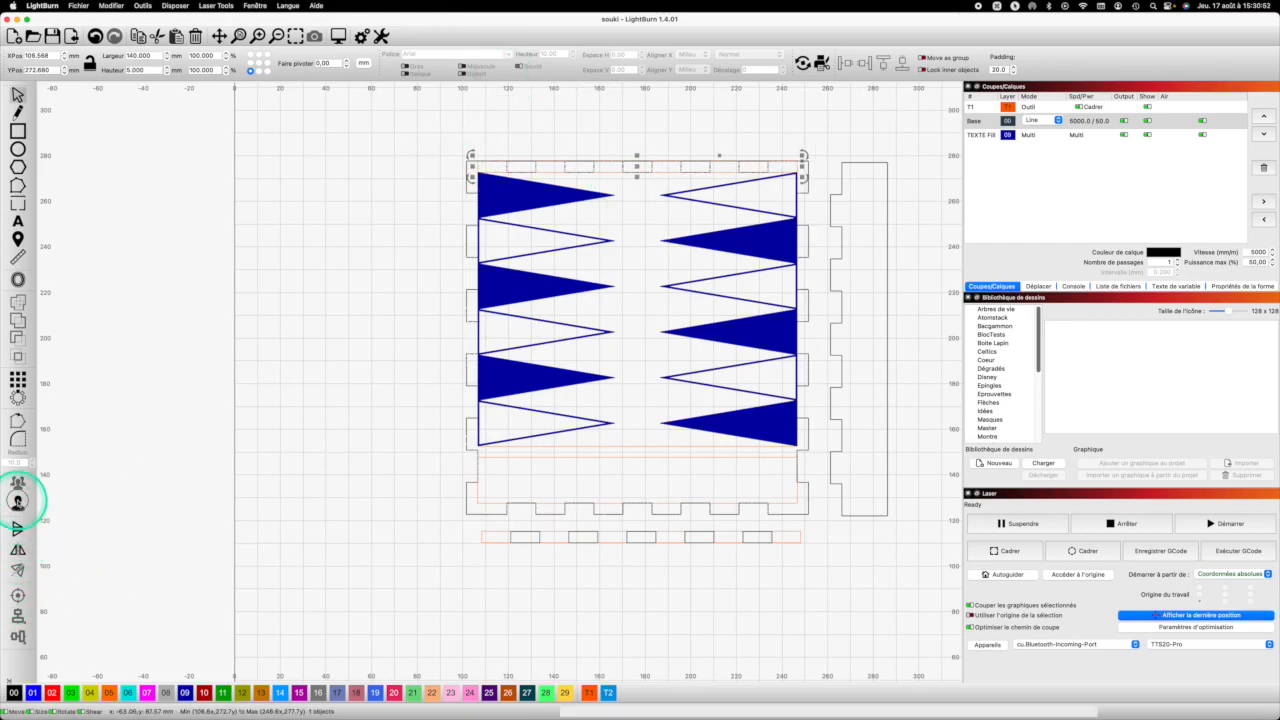
{"action": "key", "text": "Delete"}
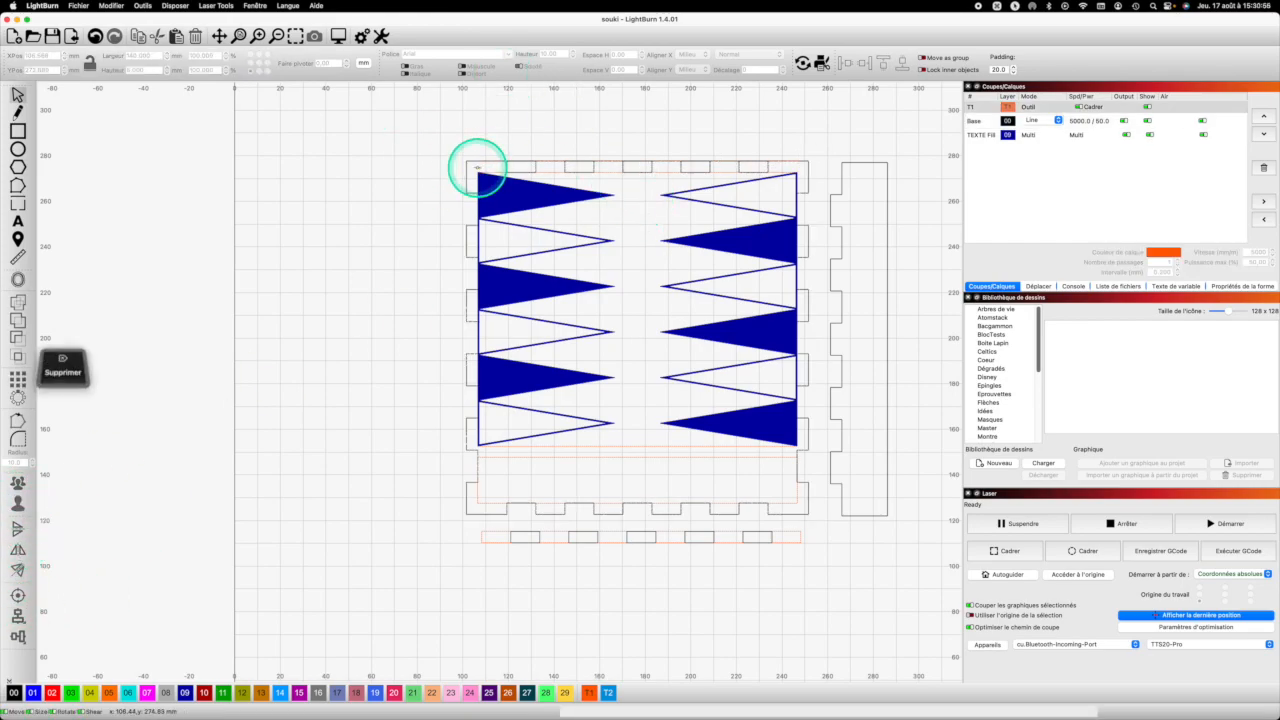
{"action": "left_click_drag", "start_coordinate": [777, 165], "coordinate": [483, 148]}
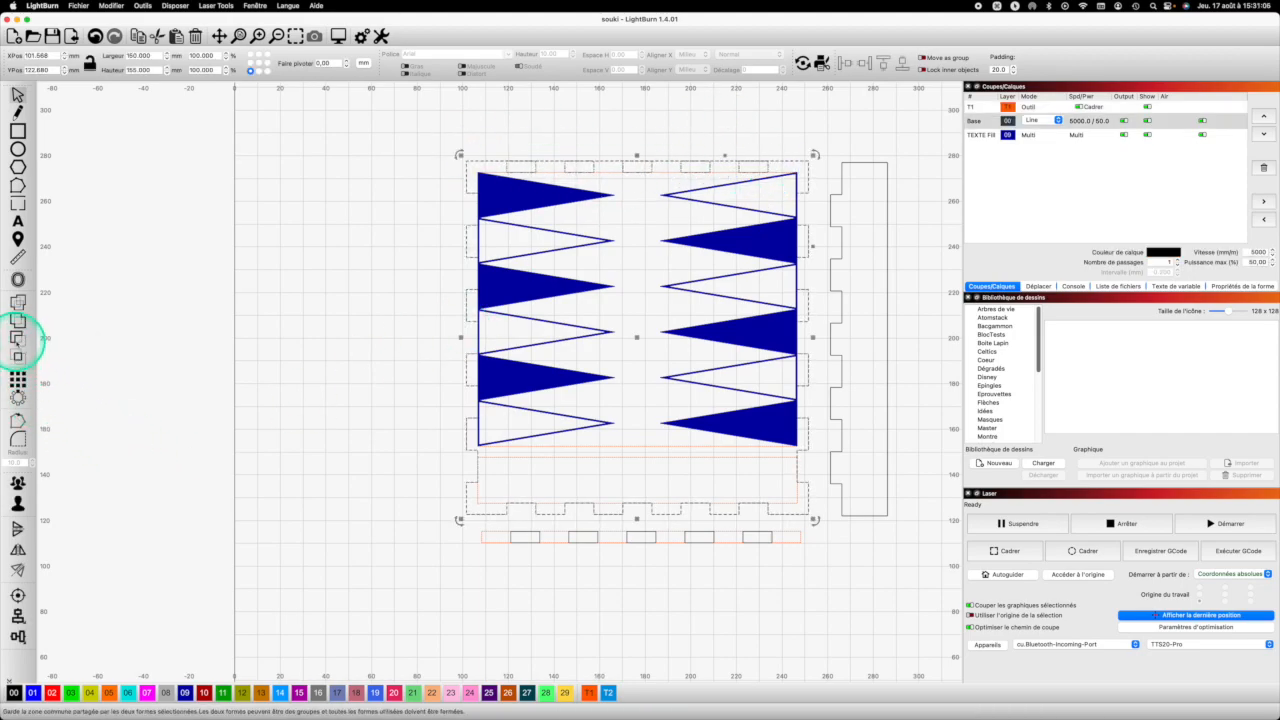
{"action": "left_click", "coordinate": [829, 546]}
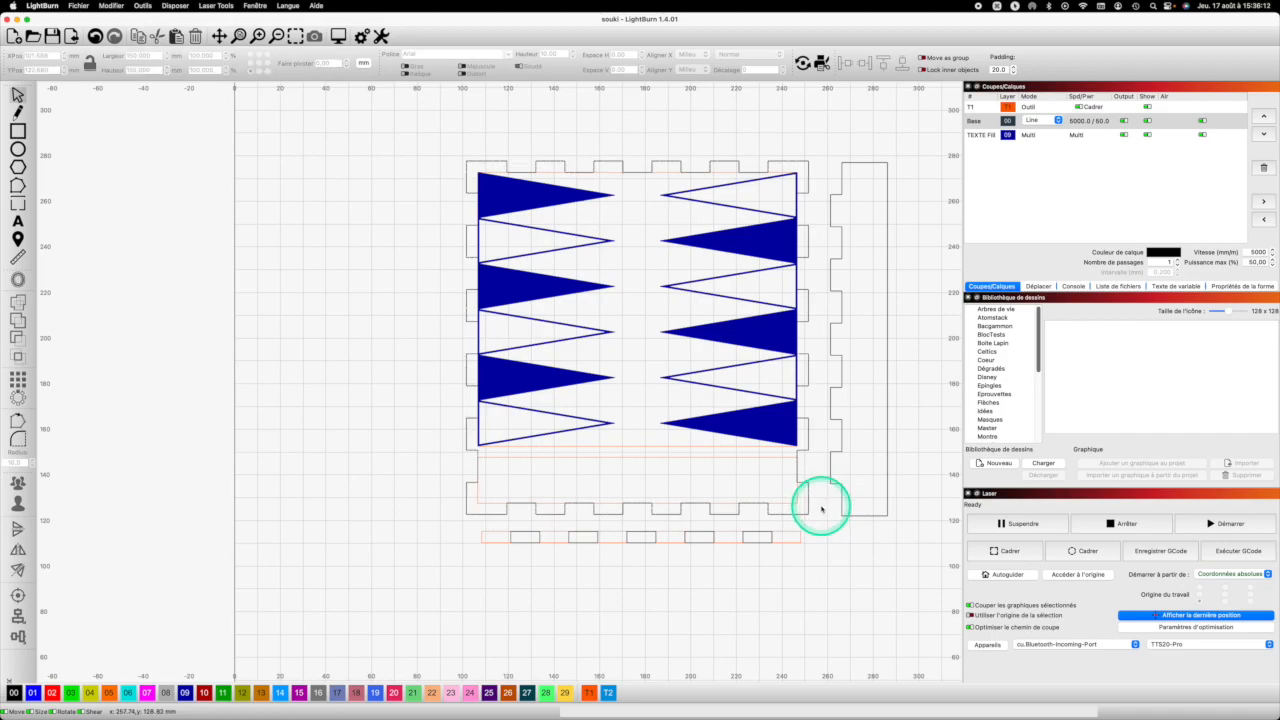
Group the notched board outline with all the triangles and guides inside it
{"action": "left_click_drag", "start_coordinate": [821, 510], "coordinate": [431, 156]}
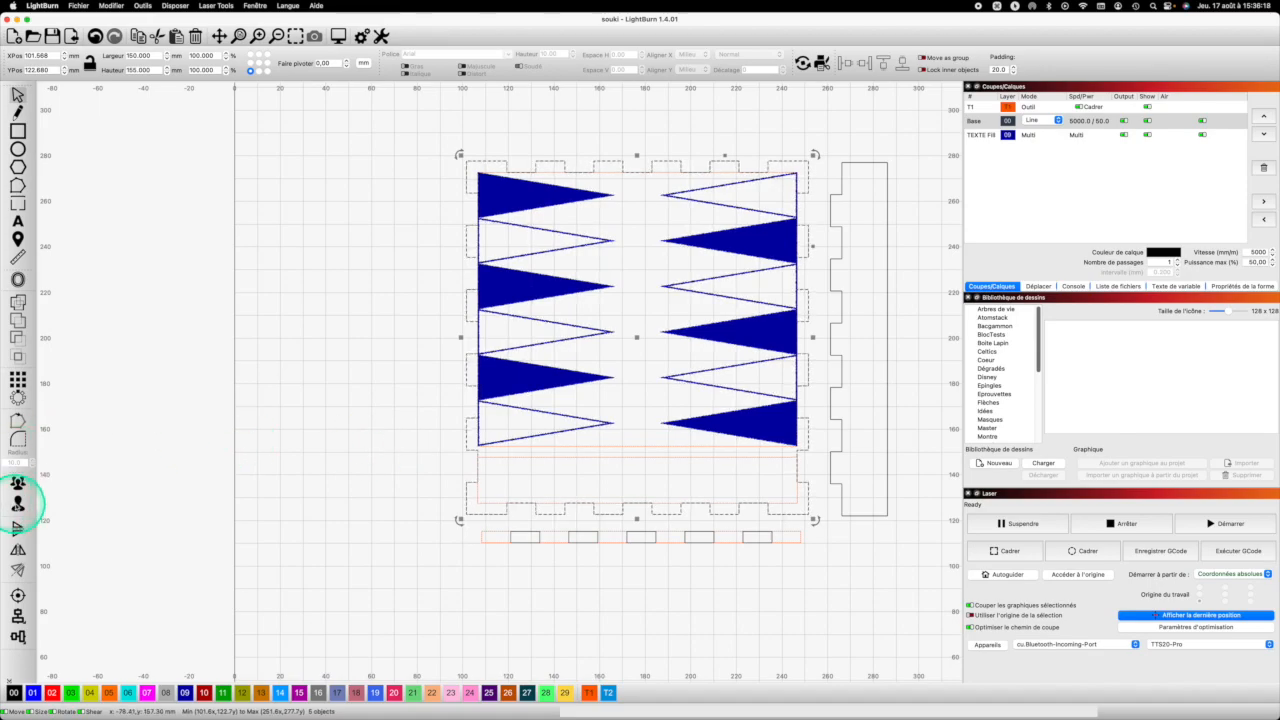
{"action": "left_click", "coordinate": [18, 483]}
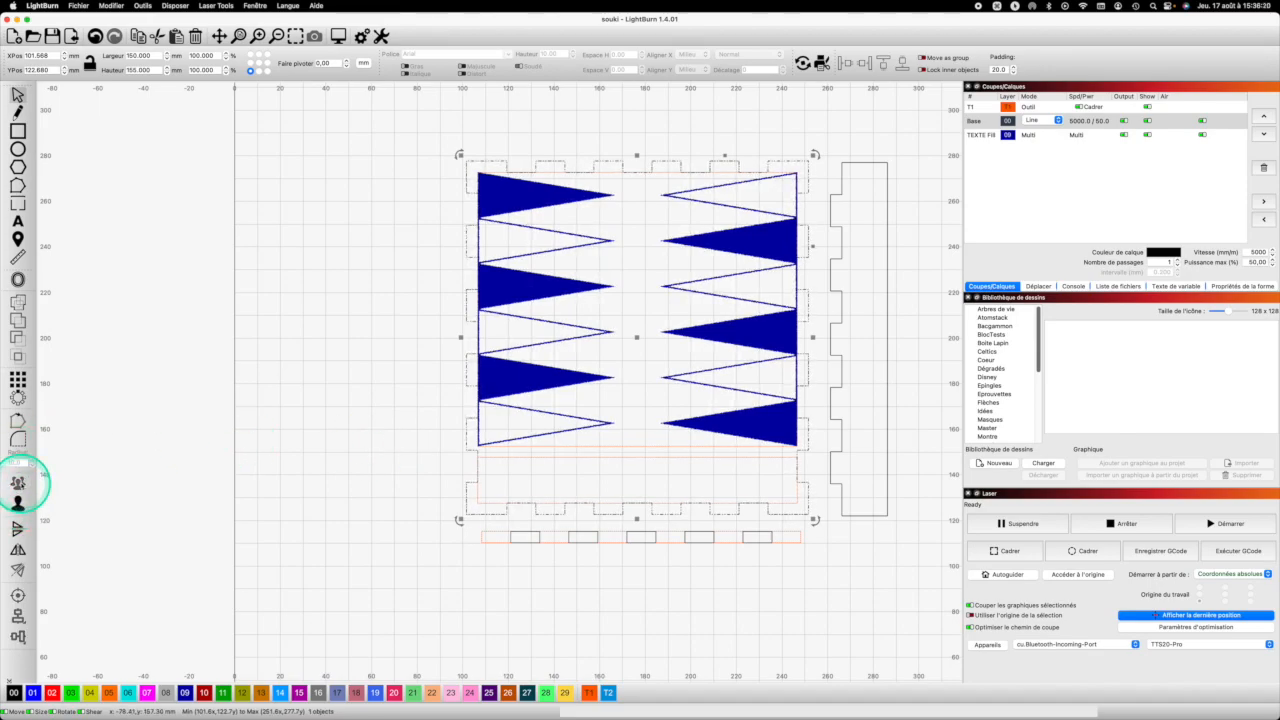
{"action": "left_click", "coordinate": [725, 597]}
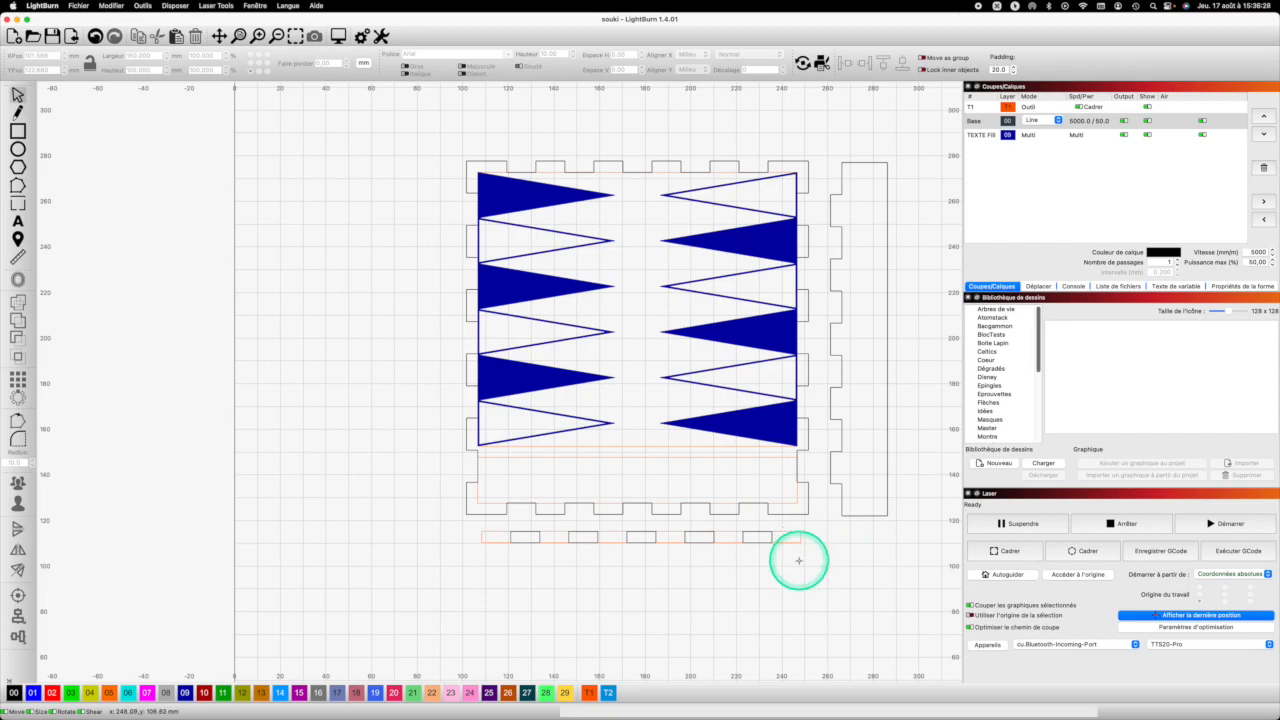
Draw a rectangle beneath the remaining notch strip and set it to 140 mm wide by 20 mm high
{"action": "left_click", "coordinate": [17, 131]}
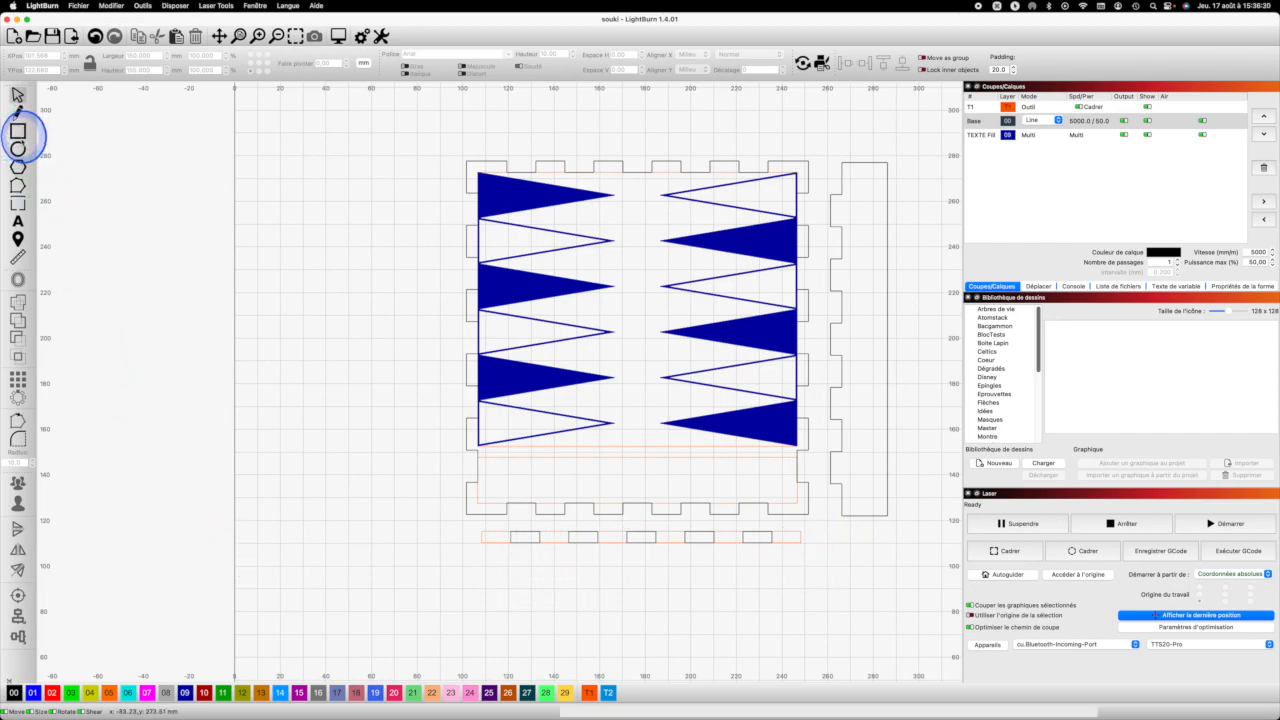
{"action": "left_click_drag", "start_coordinate": [483, 549], "coordinate": [802, 576]}
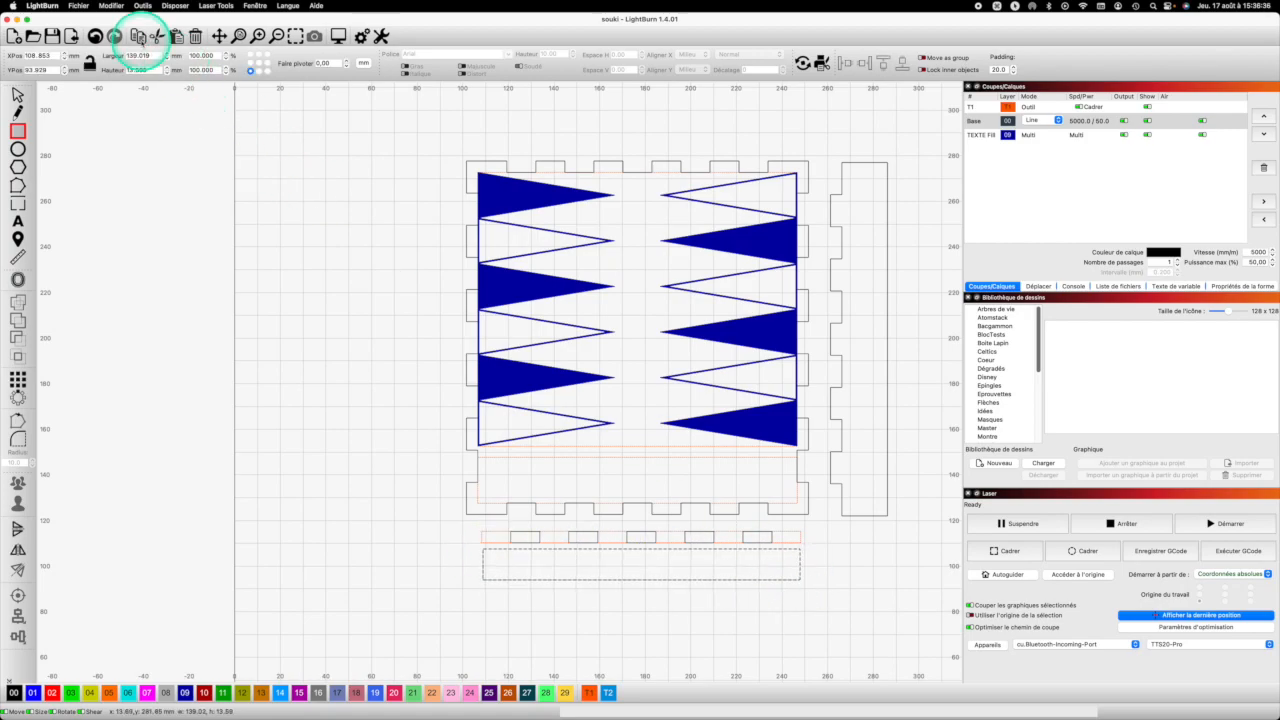
{"action": "left_click_drag", "start_coordinate": [152, 57], "coordinate": [126, 57]}
{"action": "type", "text": "40"}
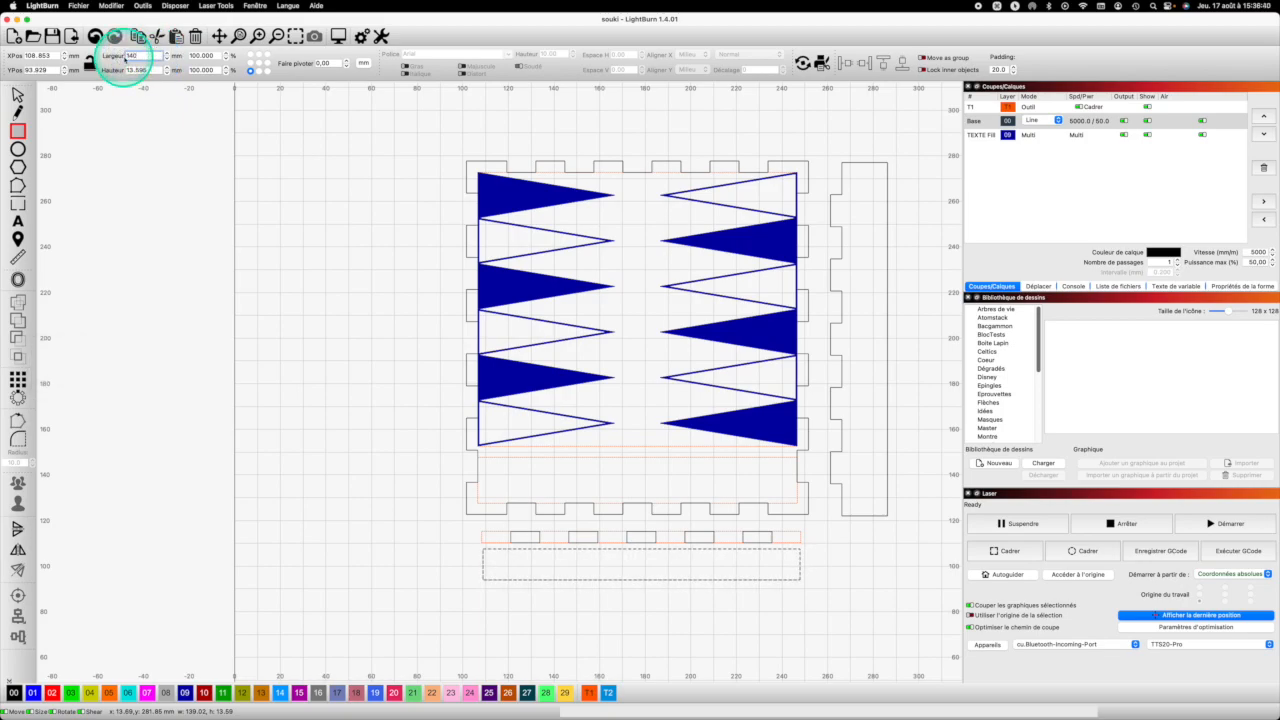
{"action": "key", "text": "Tab"}
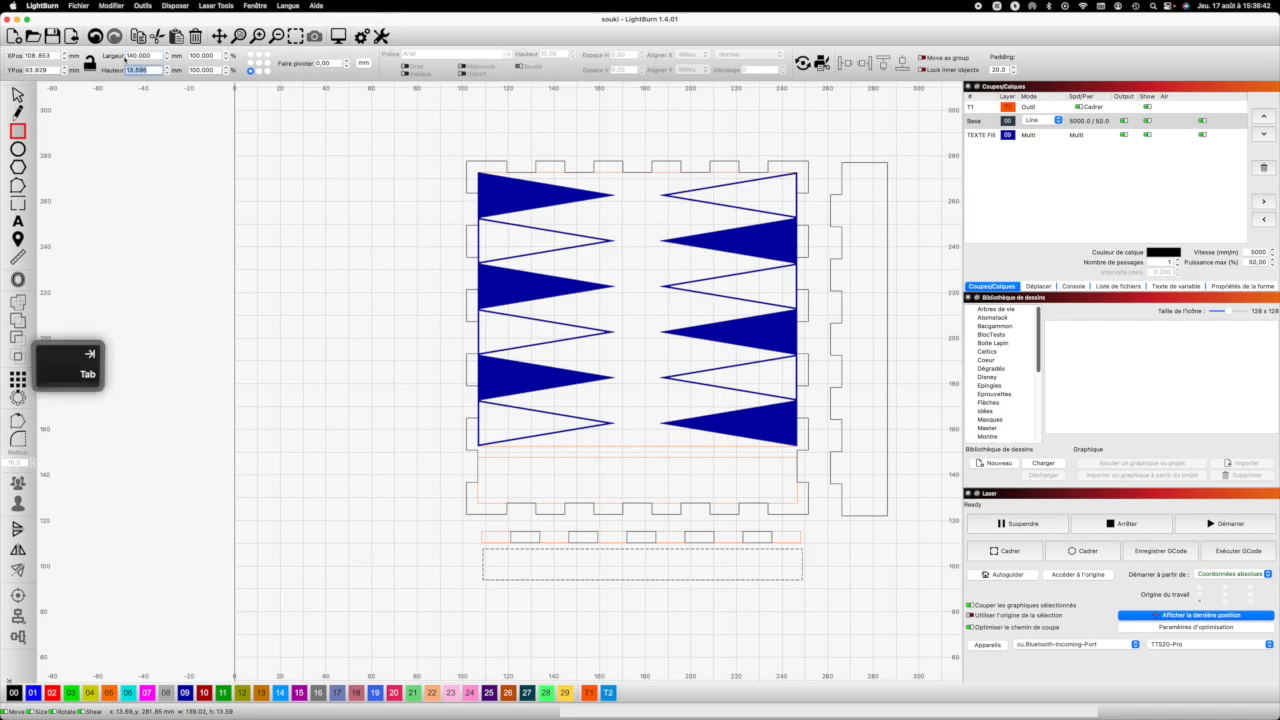
{"action": "left_click", "coordinate": [128, 56]}
{"action": "key", "text": "Return"}
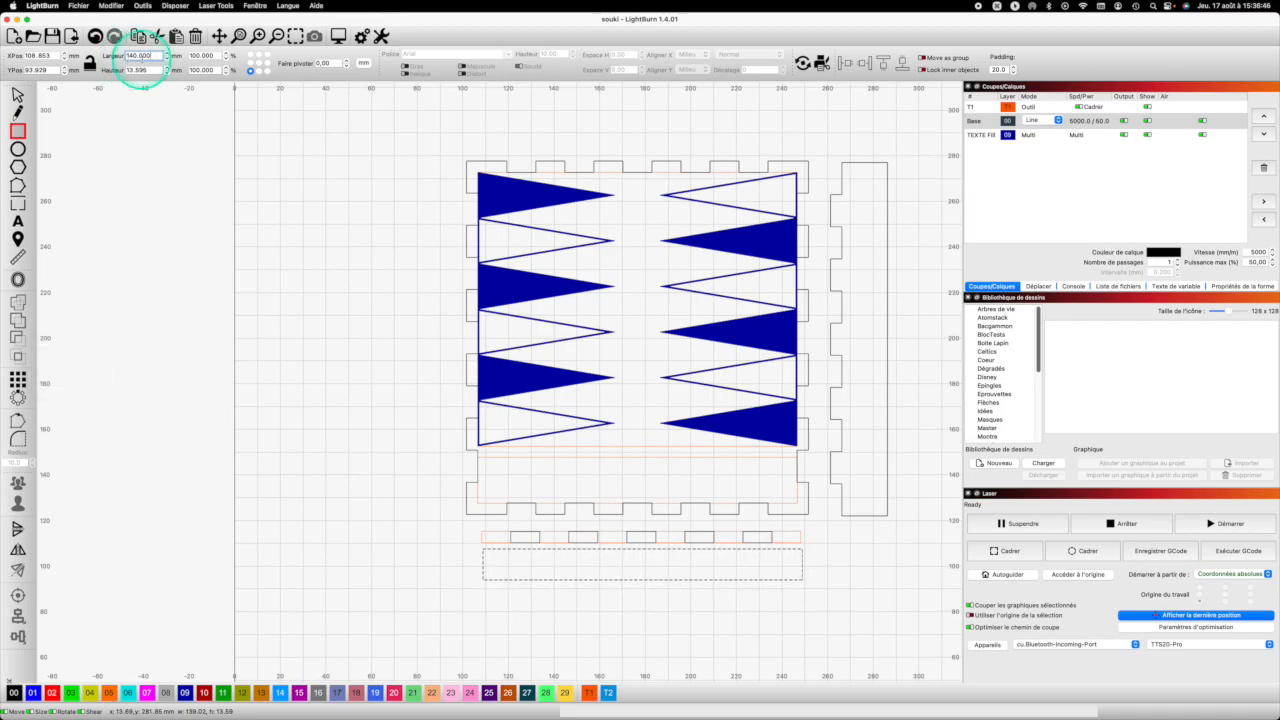
{"action": "left_click", "coordinate": [130, 70]}
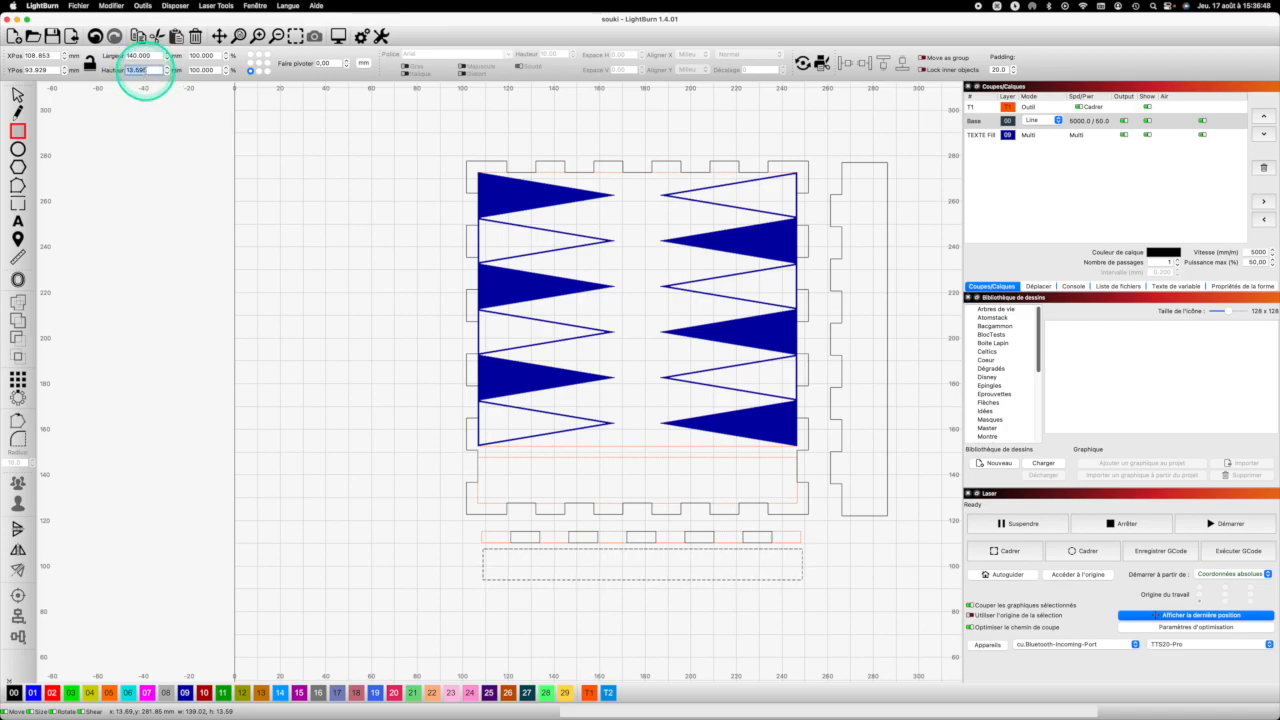
{"action": "type", "text": "20"}
{"action": "key", "text": "Return"}
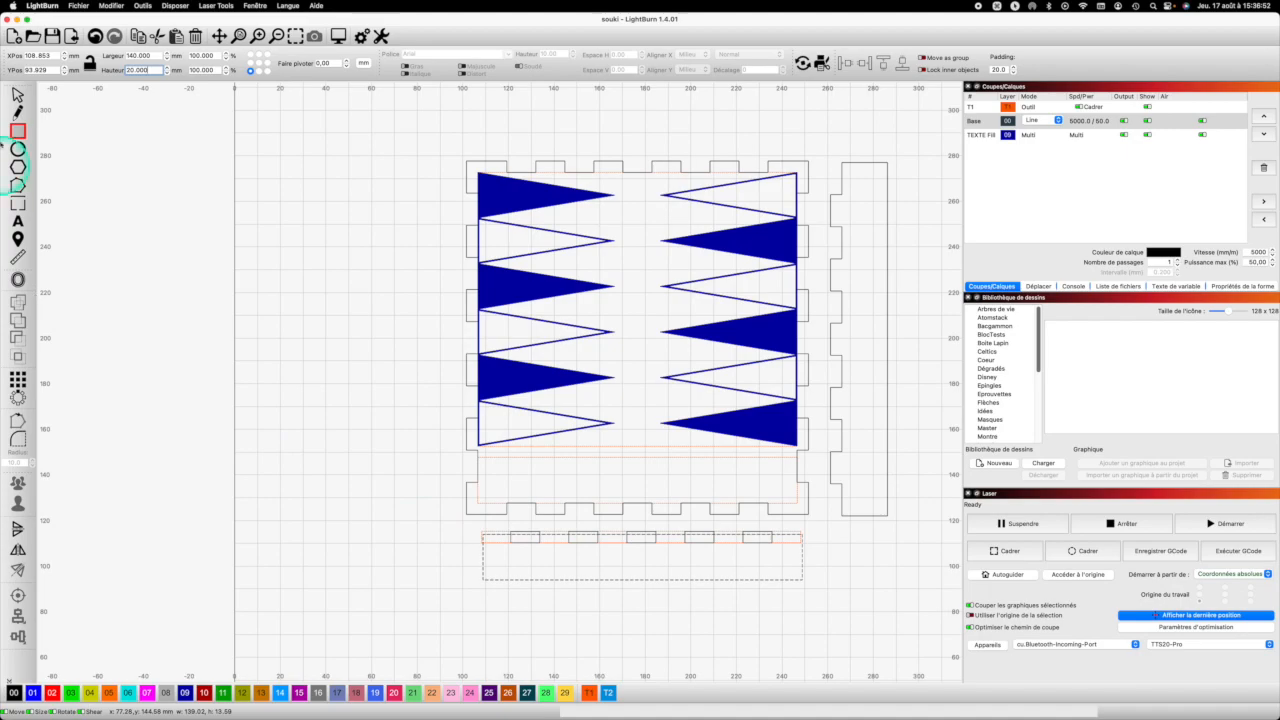
Move the 140 × 20 mm rectangle so its upper-left corner meets the lower-left corner of the remaining notch strip
{"action": "left_click", "coordinate": [16, 92]}
{"action": "left_click", "coordinate": [557, 580]}
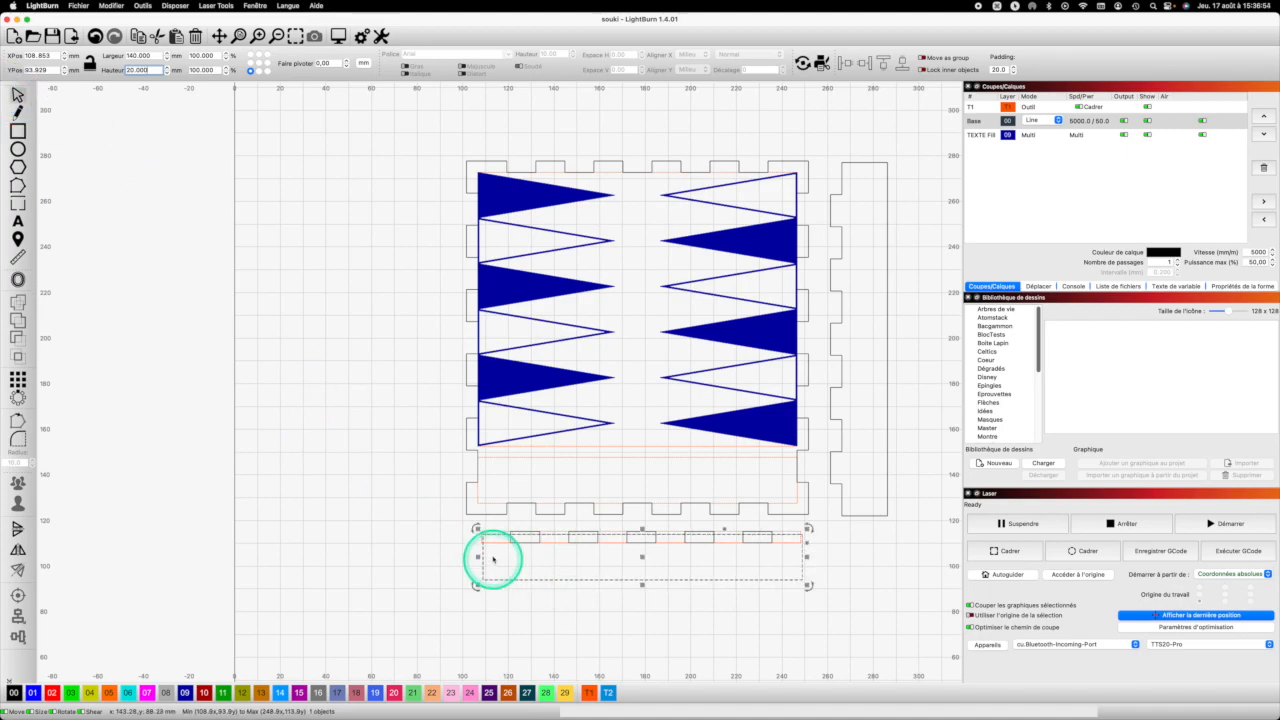
{"action": "left_click_drag", "start_coordinate": [482, 545], "coordinate": [481, 541]}
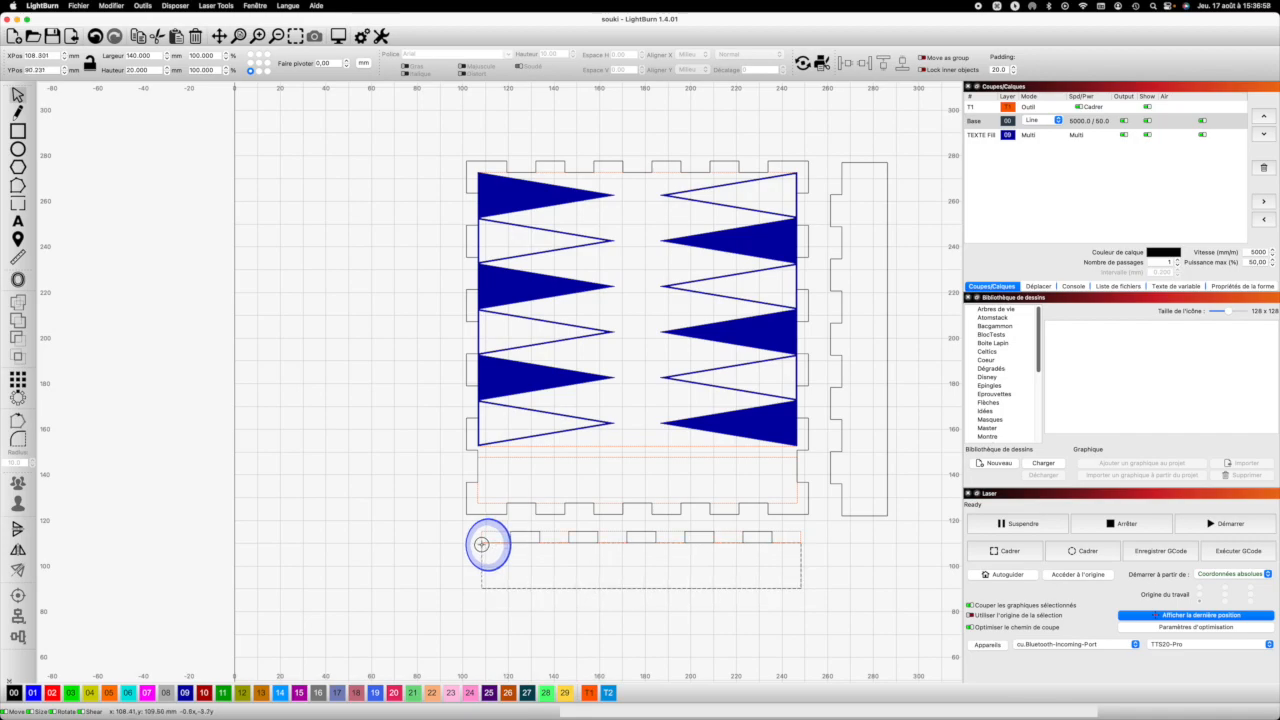
{"action": "left_click_drag", "start_coordinate": [481, 544], "coordinate": [482, 542]}
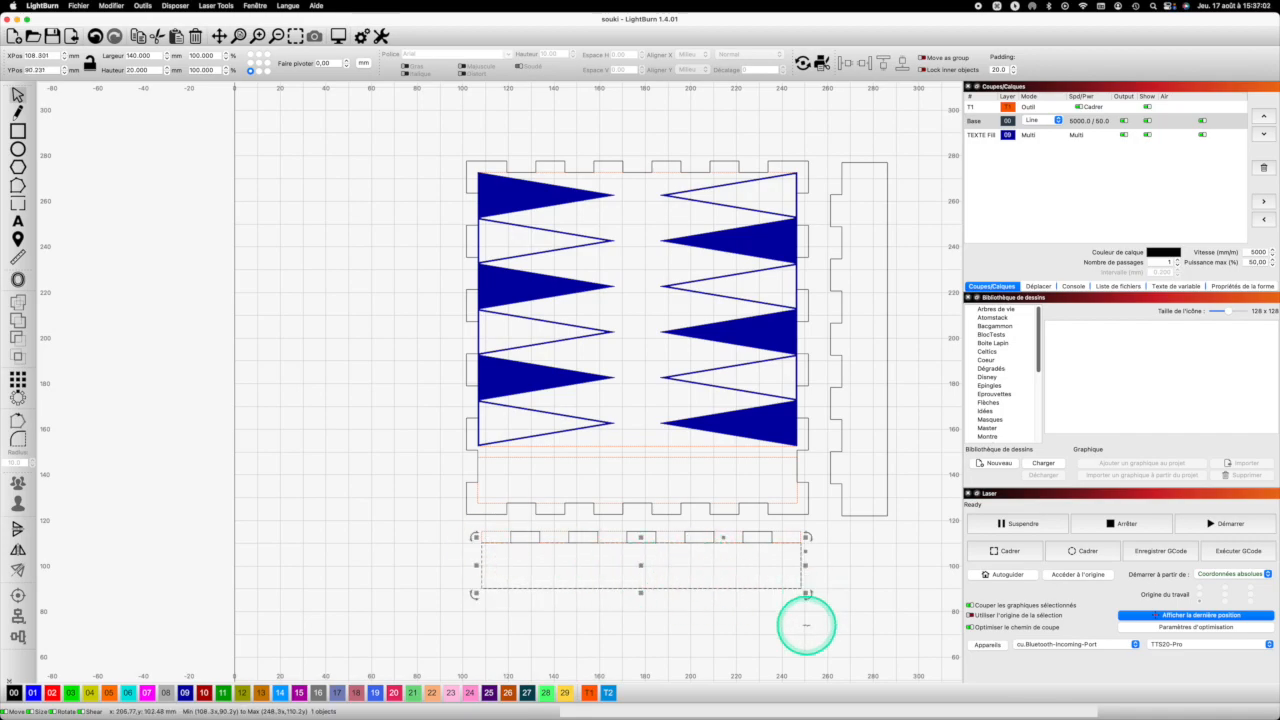
Ungroup the notch strip above the 140 × 20 mm rectangle and delete its orange guide
{"action": "left_click", "coordinate": [806, 625]}
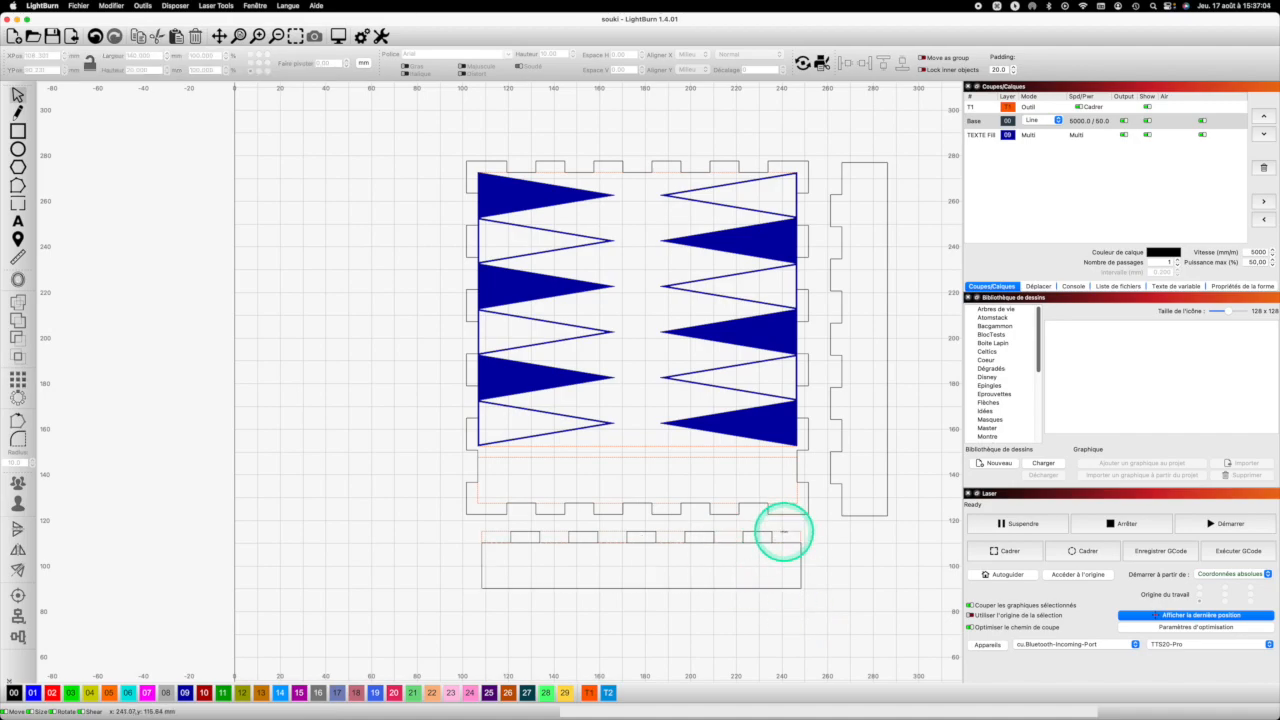
{"action": "left_click", "coordinate": [786, 533]}
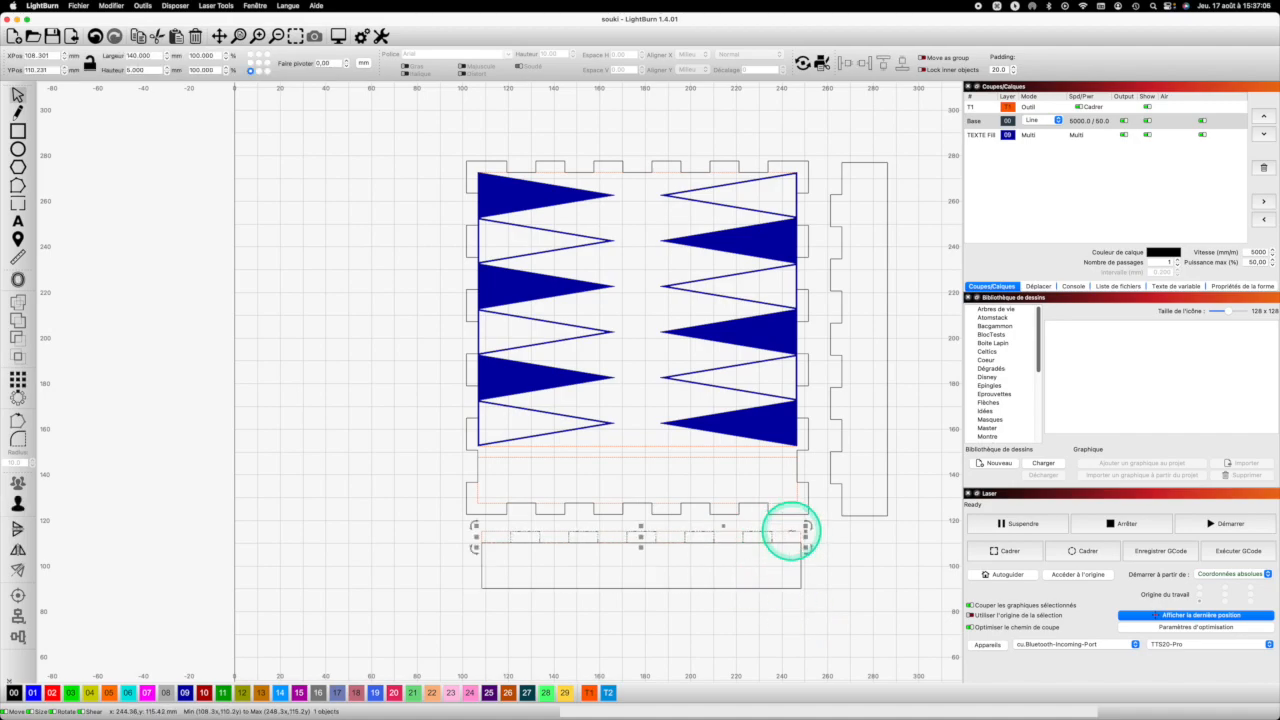
{"action": "left_click", "coordinate": [18, 504]}
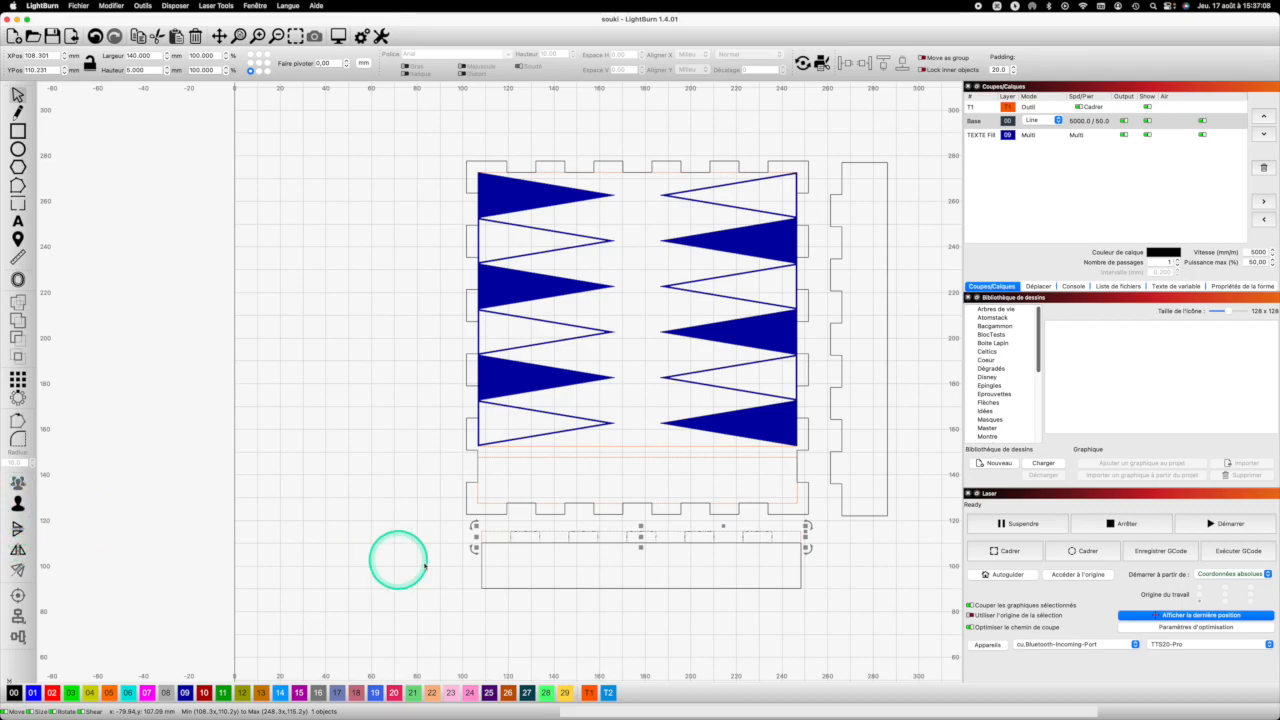
{"action": "left_click", "coordinate": [438, 598]}
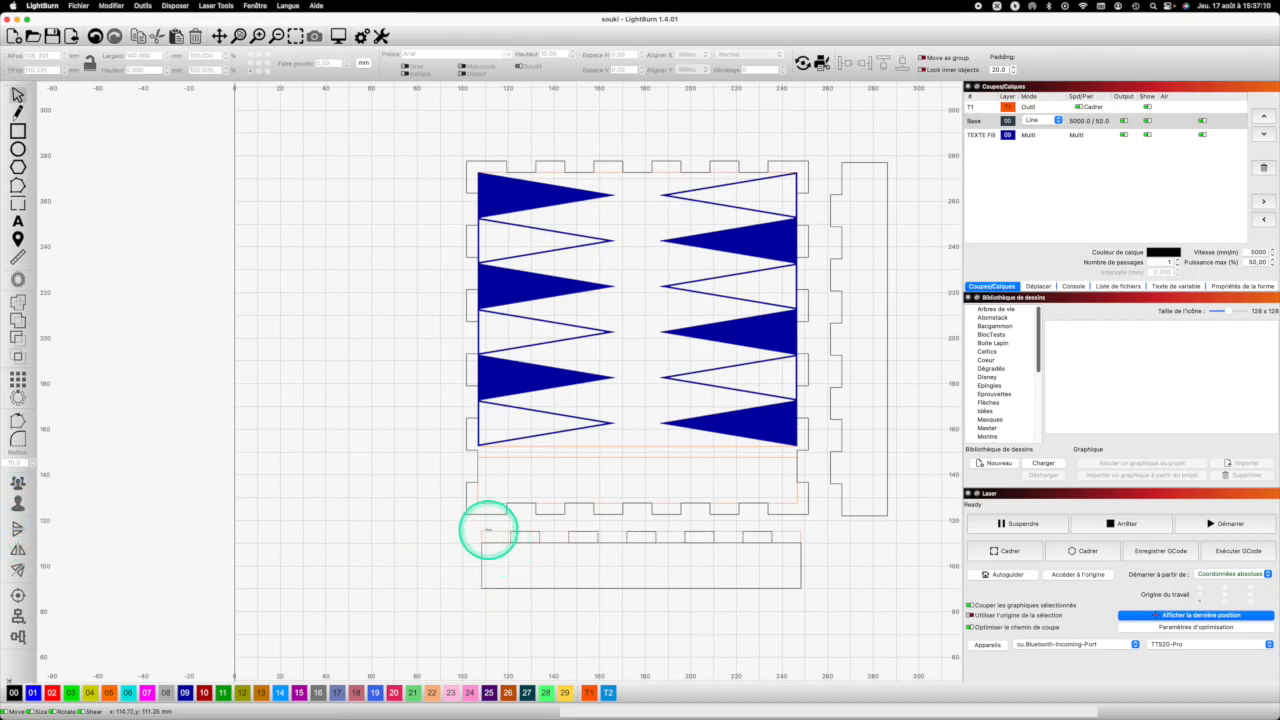
{"action": "left_click", "coordinate": [488, 534]}
{"action": "key", "text": "Delete"}
Unite the loose notch rectangles with the 140 × 20 mm rectangle into one tabbed panel outline
{"action": "left_click_drag", "start_coordinate": [846, 577], "coordinate": [440, 540]}
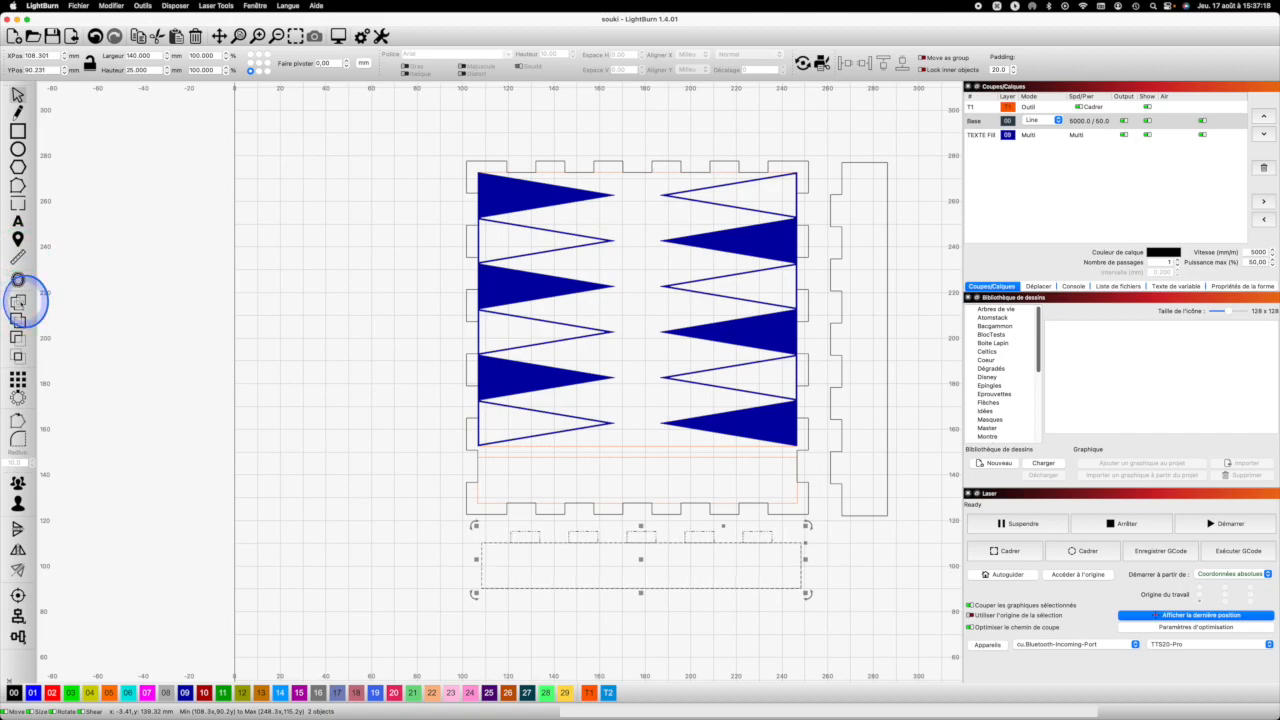
{"action": "left_click", "coordinate": [18, 301]}
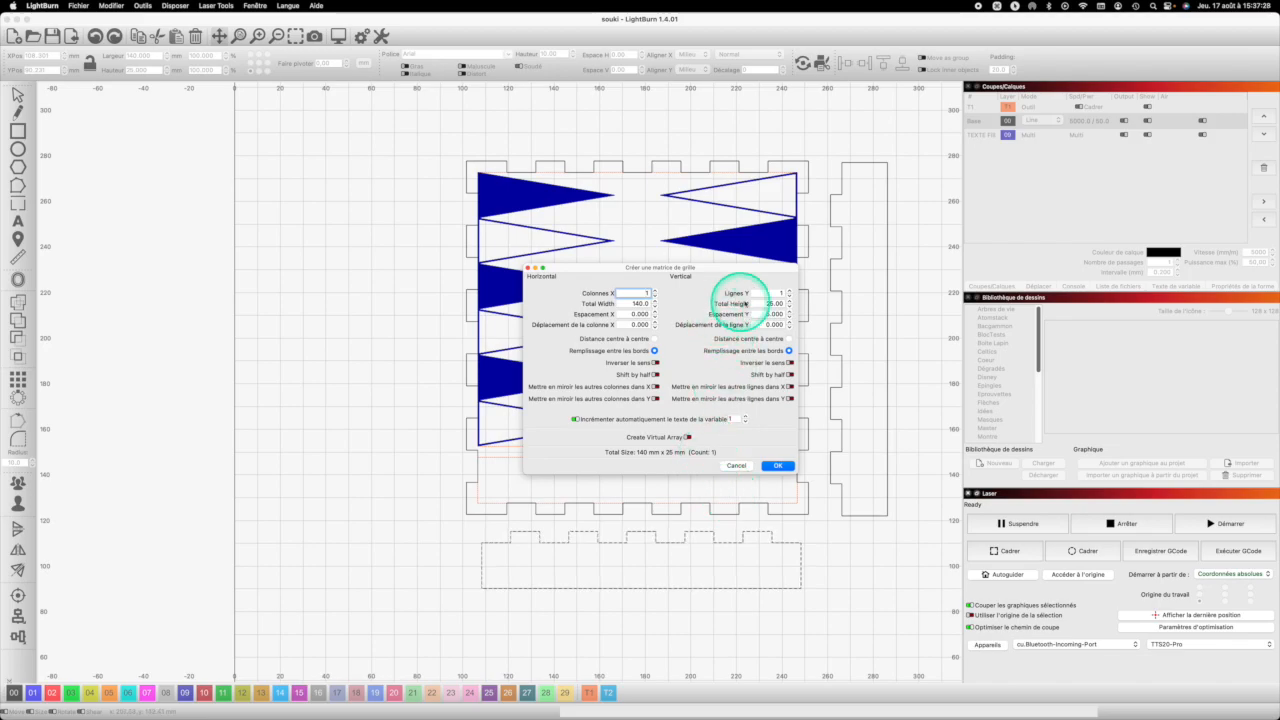
Create a grid array of the tabbed panel with 3 rows, 5 mm vertical spacing and the vertical direction reversed
{"action": "double_click", "coordinate": [778, 293]}
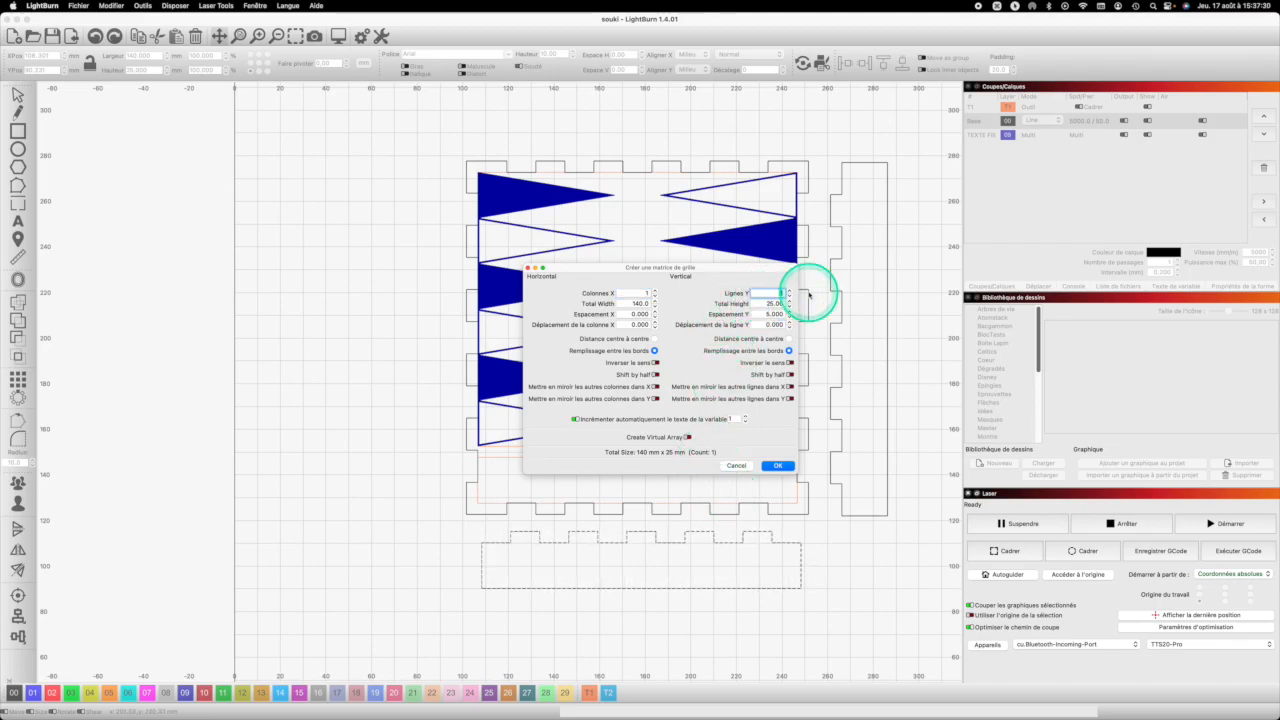
{"action": "type", "text": "3"}
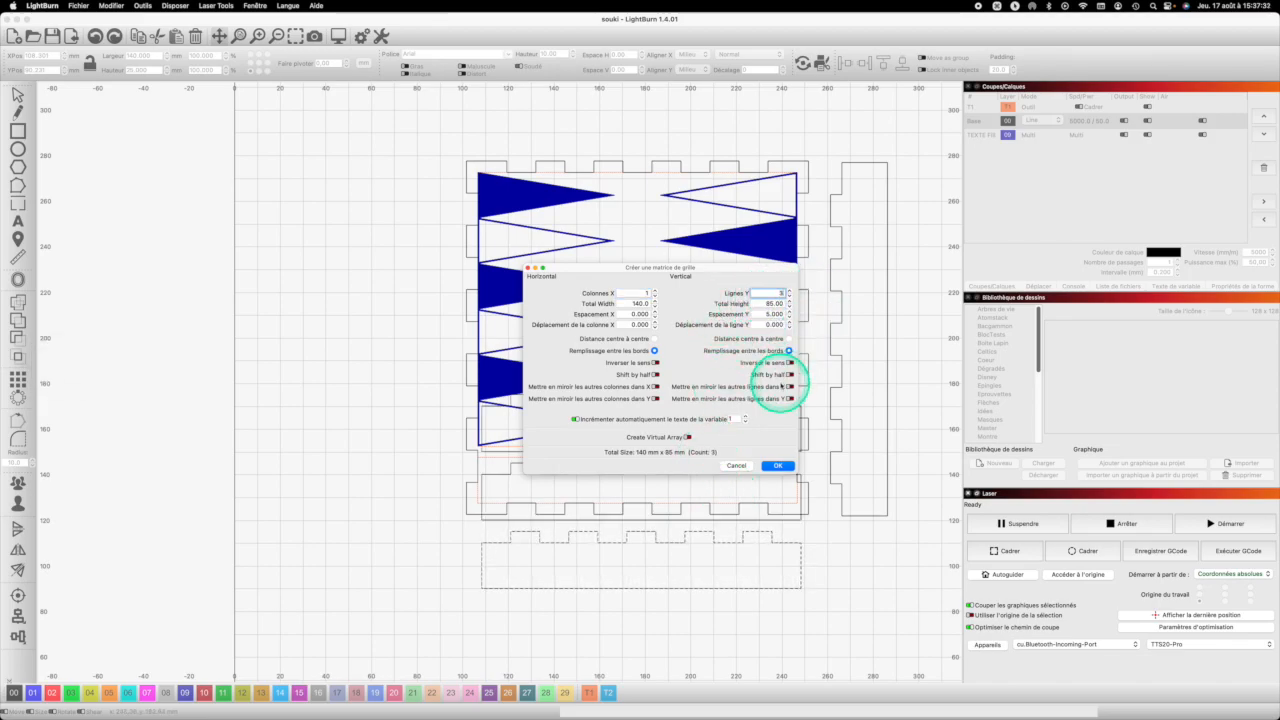
{"action": "left_click", "coordinate": [790, 363]}
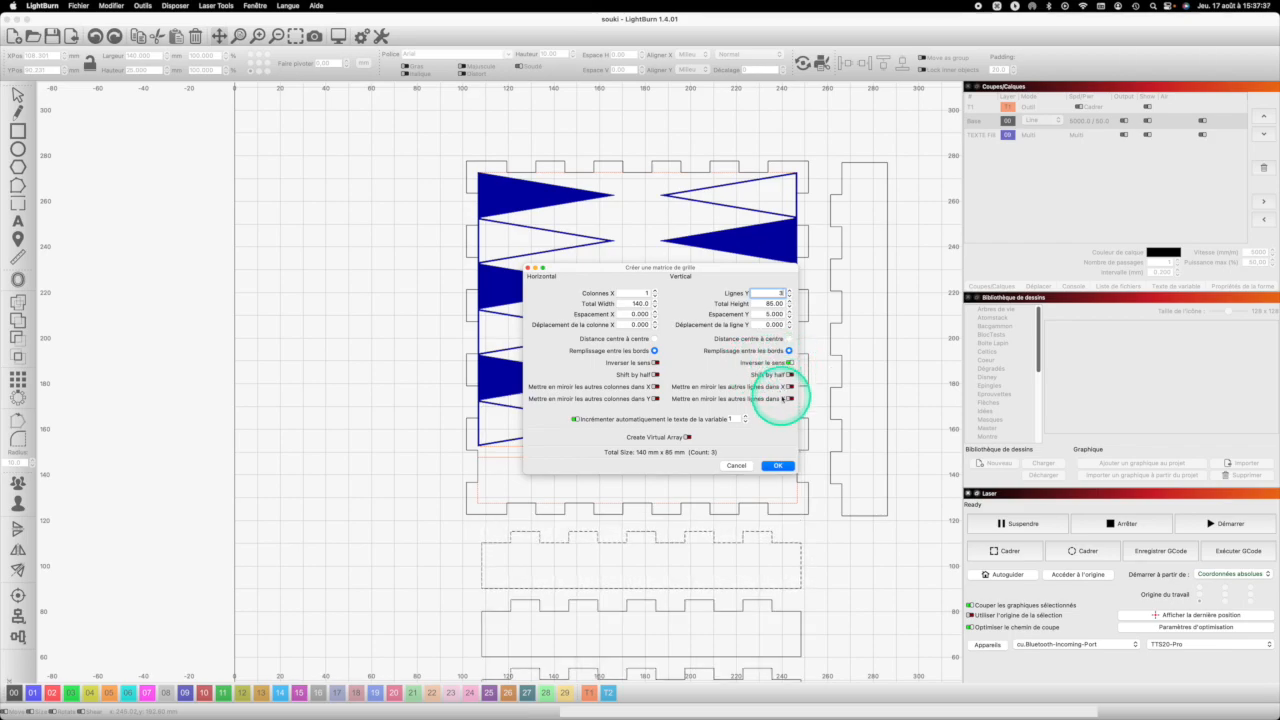
{"action": "left_click", "coordinate": [777, 465]}
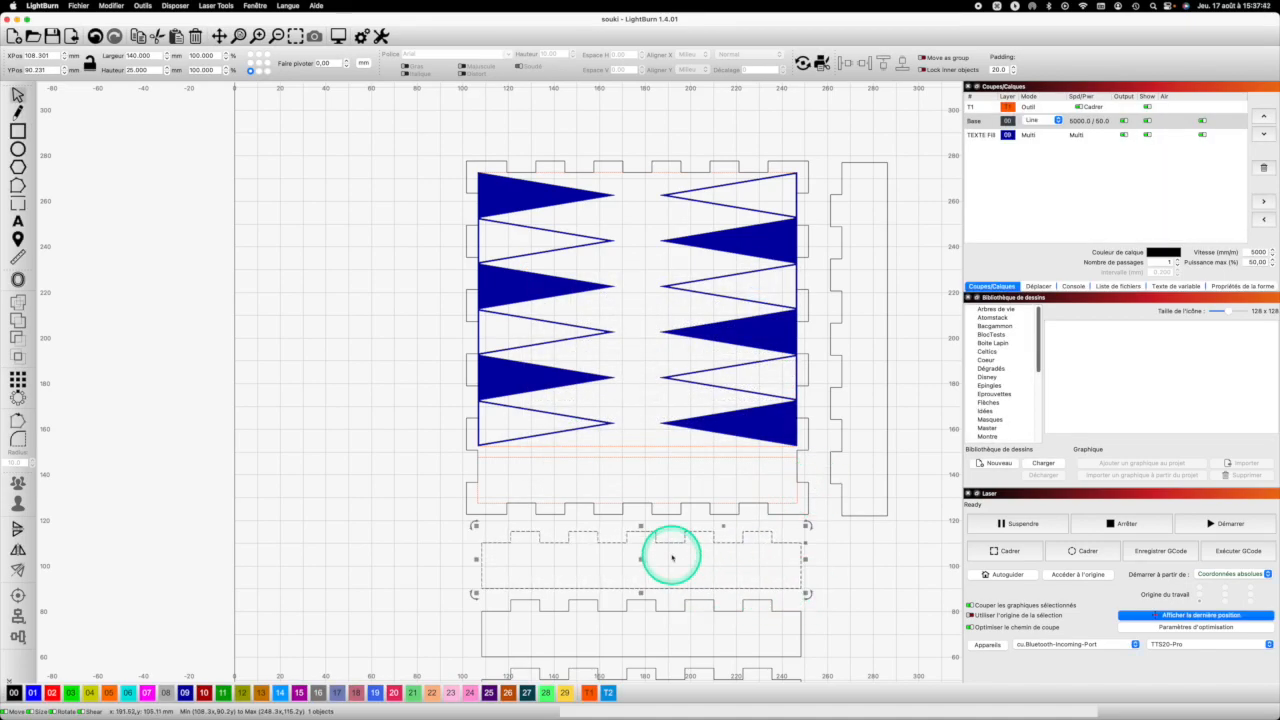
Nudge the original tabbed panel up 5 mm towards the board's lower edge
{"action": "key", "text": "Up"}
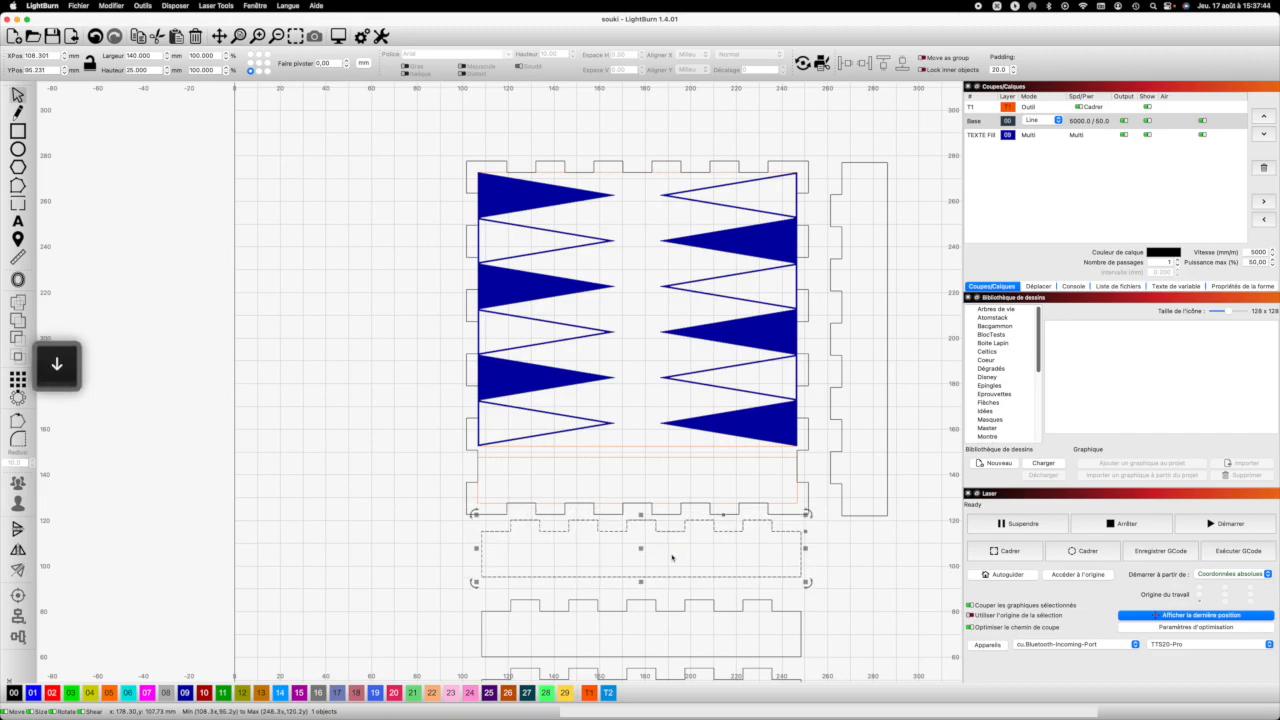
{"action": "key", "text": "Left"}
{"action": "key", "text": "Right"}
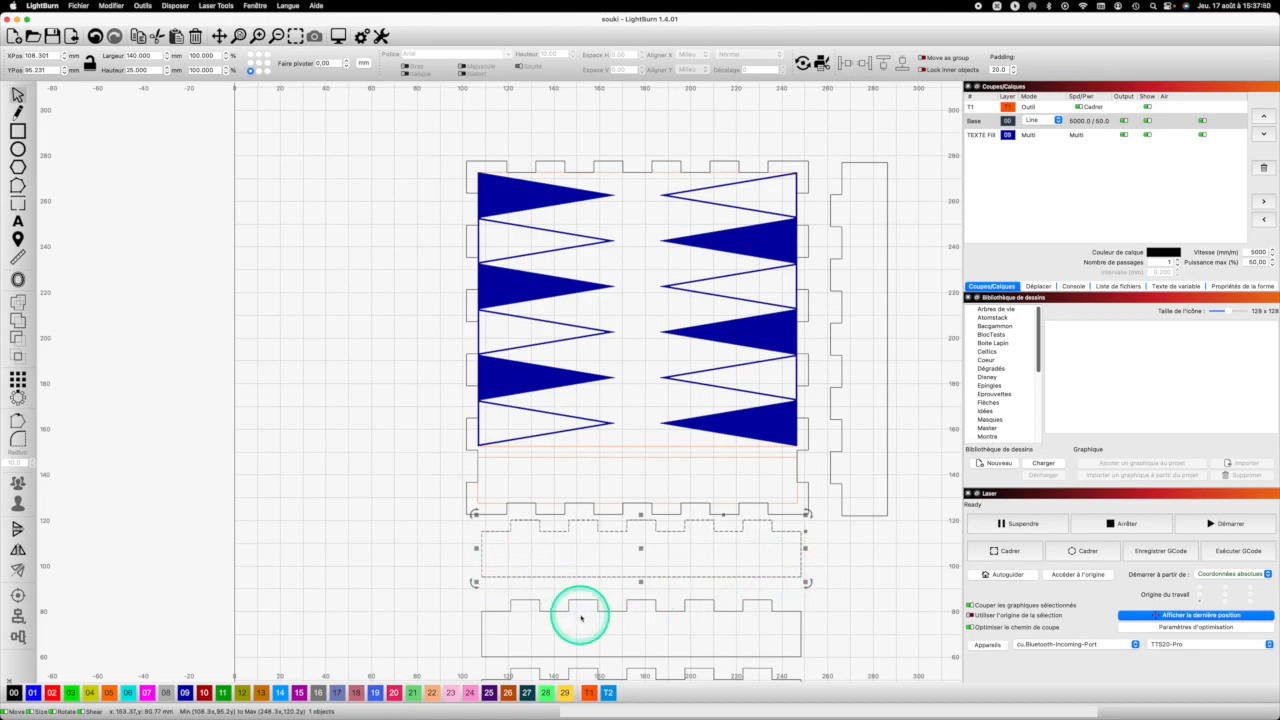
Move the second tabbed panel above the board and flip it vertically so its tabs face the board's upper edge
{"action": "scroll", "coordinate": [581, 618], "scroll_direction": "up", "scroll_amount": 1}
{"action": "left_click", "coordinate": [656, 615]}
{"action": "left_click", "coordinate": [656, 615]}
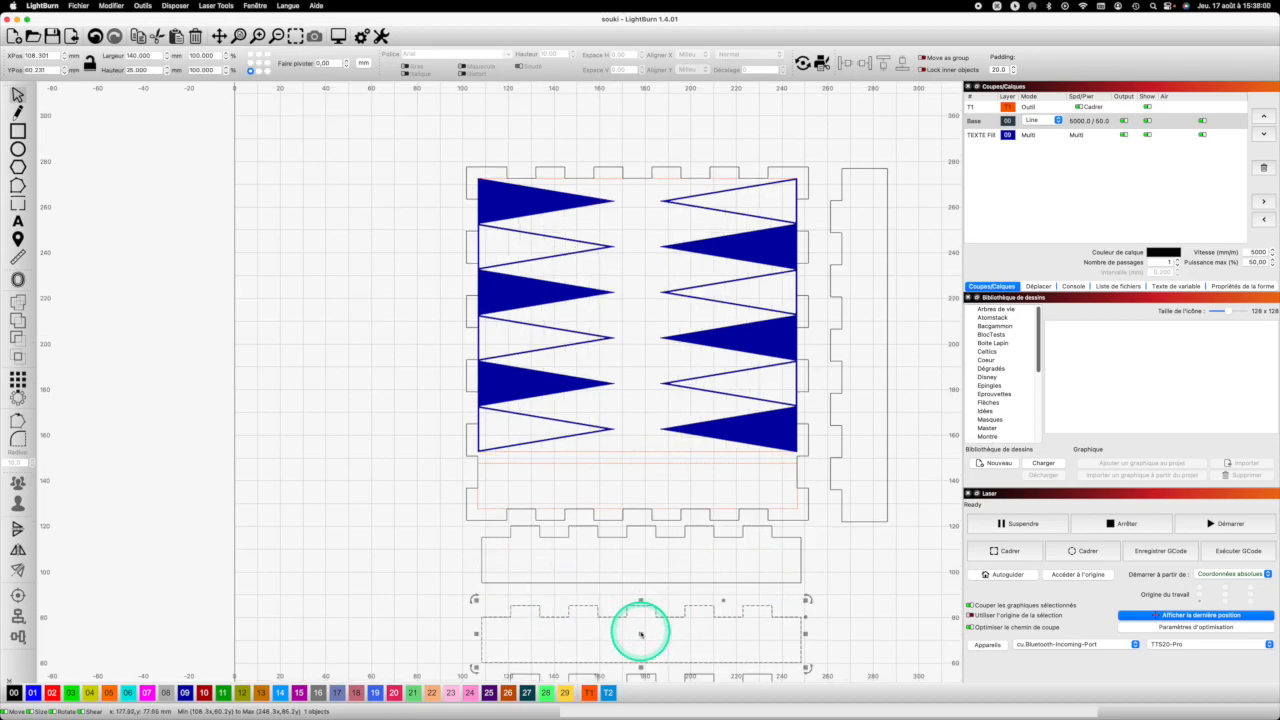
{"action": "left_click_drag", "start_coordinate": [641, 634], "coordinate": [631, 130]}
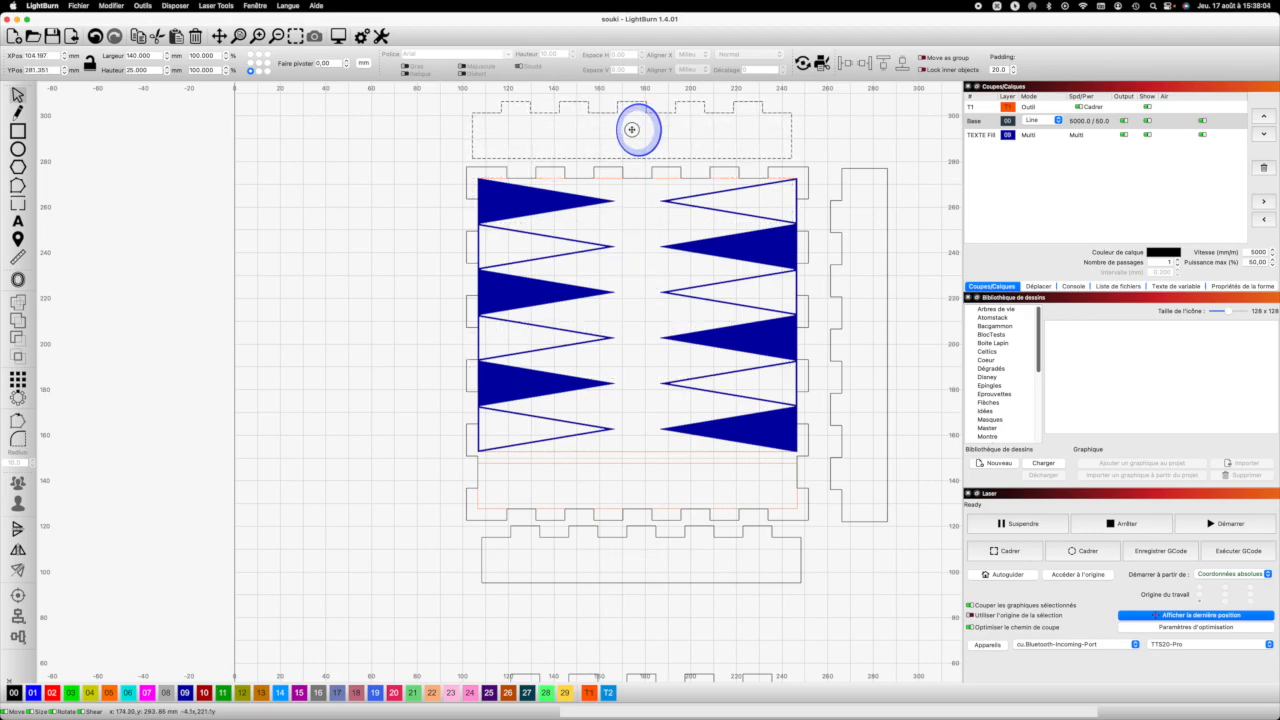
{"action": "left_click_drag", "start_coordinate": [631, 129], "coordinate": [631, 129]}
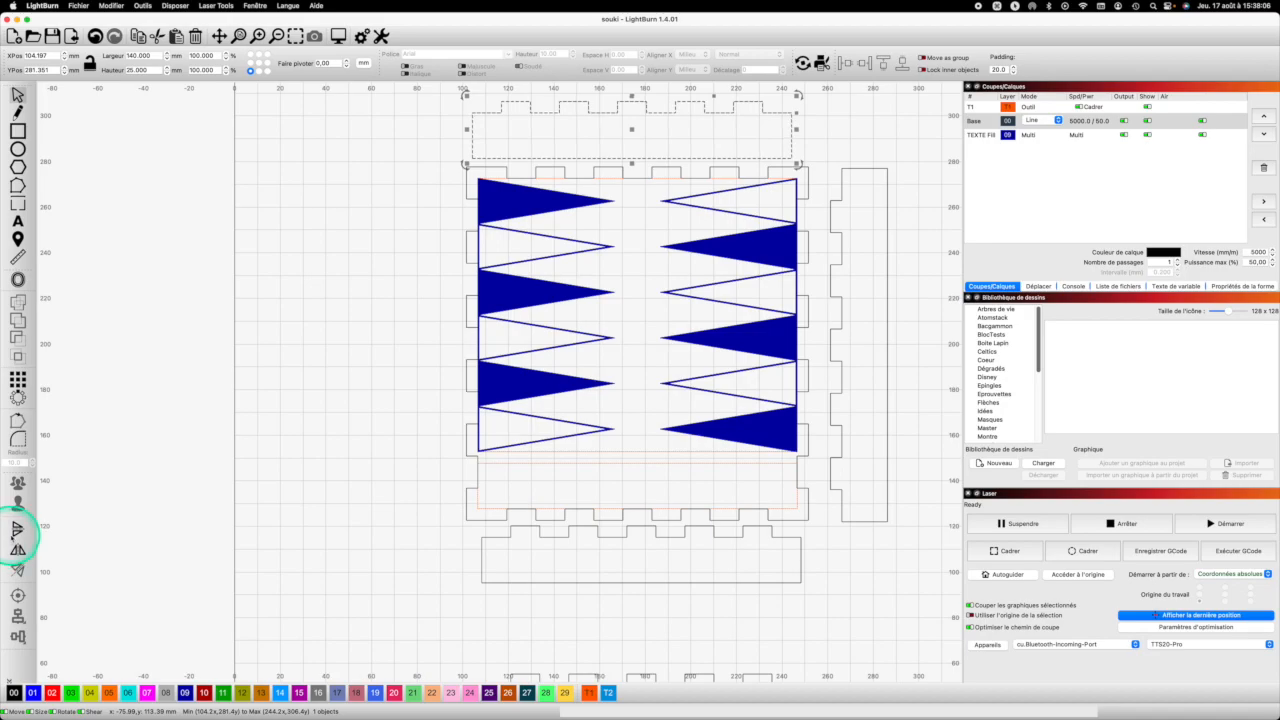
{"action": "left_click", "coordinate": [17, 530]}
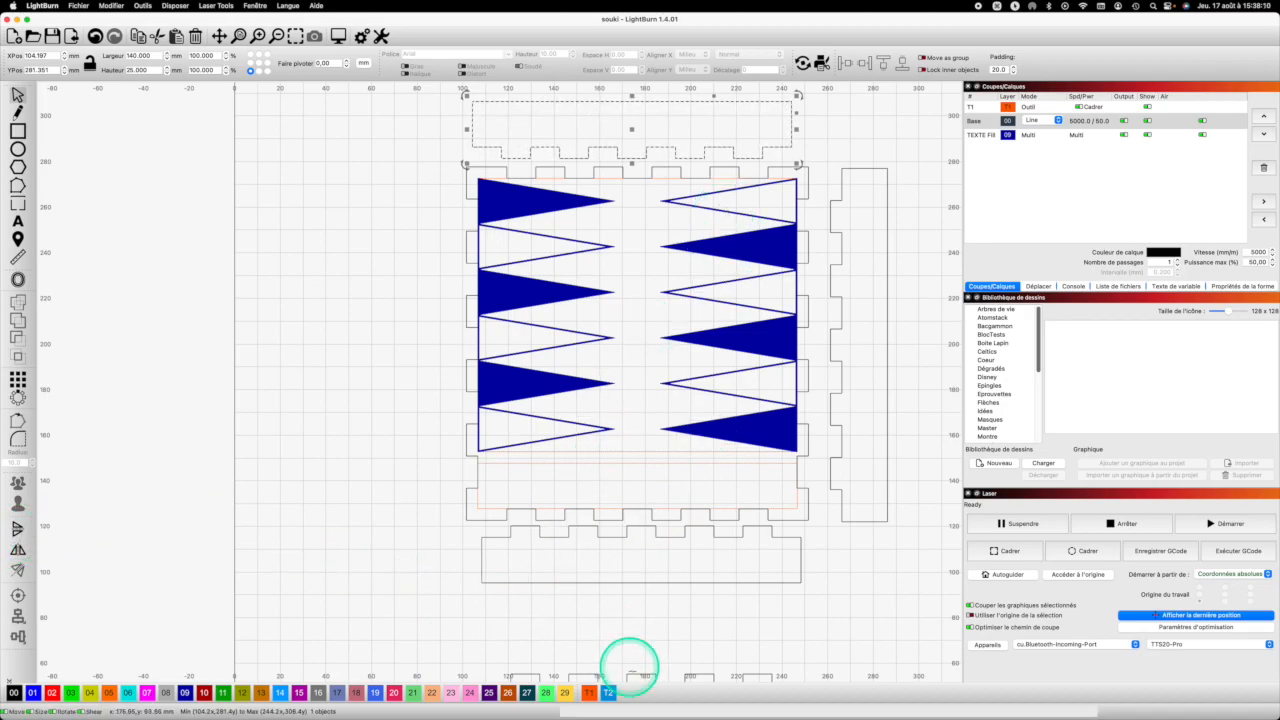
Move the third tabbed panel up about 31 mm to sit just beneath the panel under the board
{"action": "scroll", "coordinate": [644, 652], "scroll_direction": "up", "scroll_amount": 3}
{"action": "scroll", "coordinate": [644, 652], "scroll_direction": "down", "scroll_amount": 3}
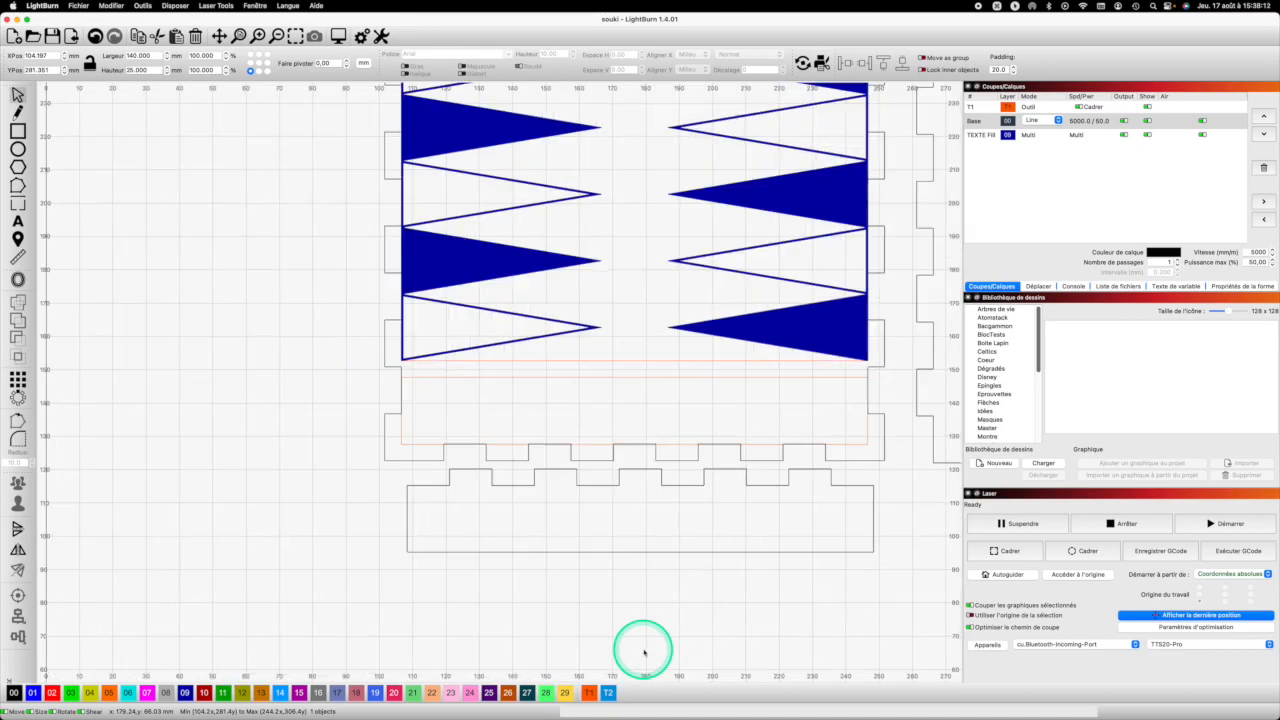
{"action": "scroll", "coordinate": [644, 652], "scroll_direction": "down", "scroll_amount": 2}
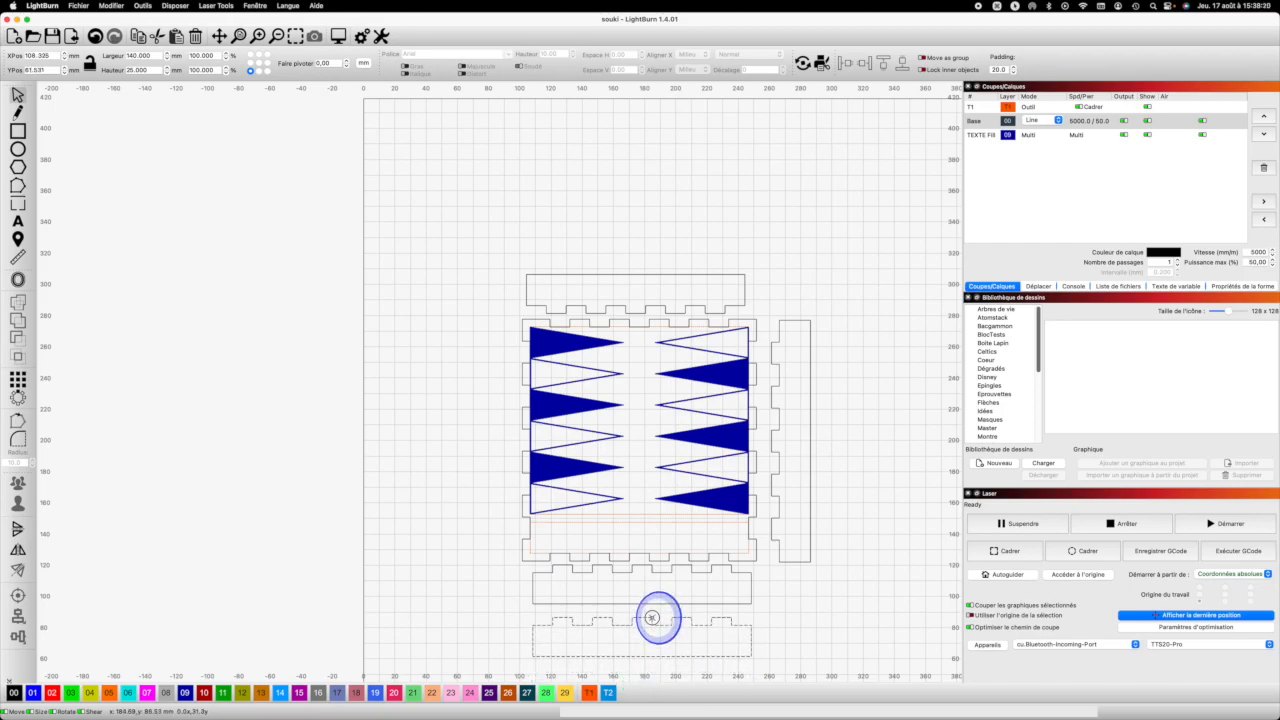
{"action": "left_click", "coordinate": [655, 622]}
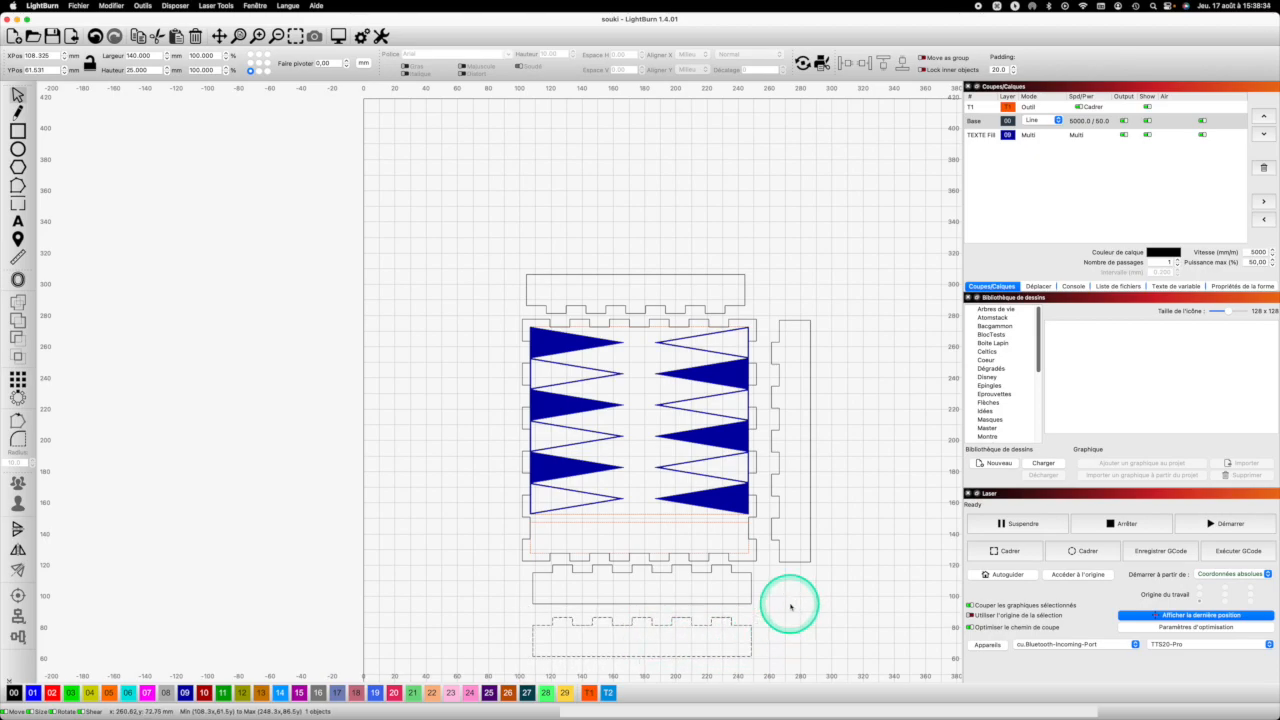
{"action": "left_click", "coordinate": [790, 606]}
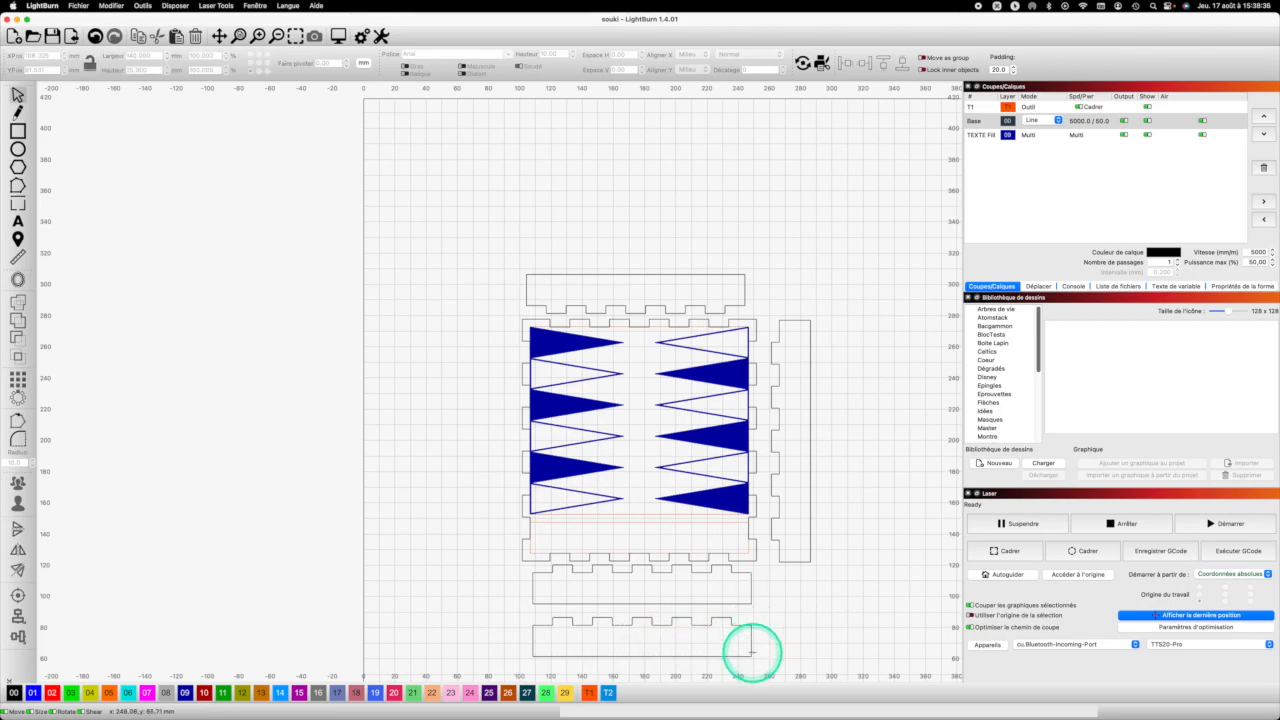
Draw a small rectangle to the right of the lowest panel and set it to 5 mm wide by 10 mm high
{"action": "left_click", "coordinate": [17, 131]}
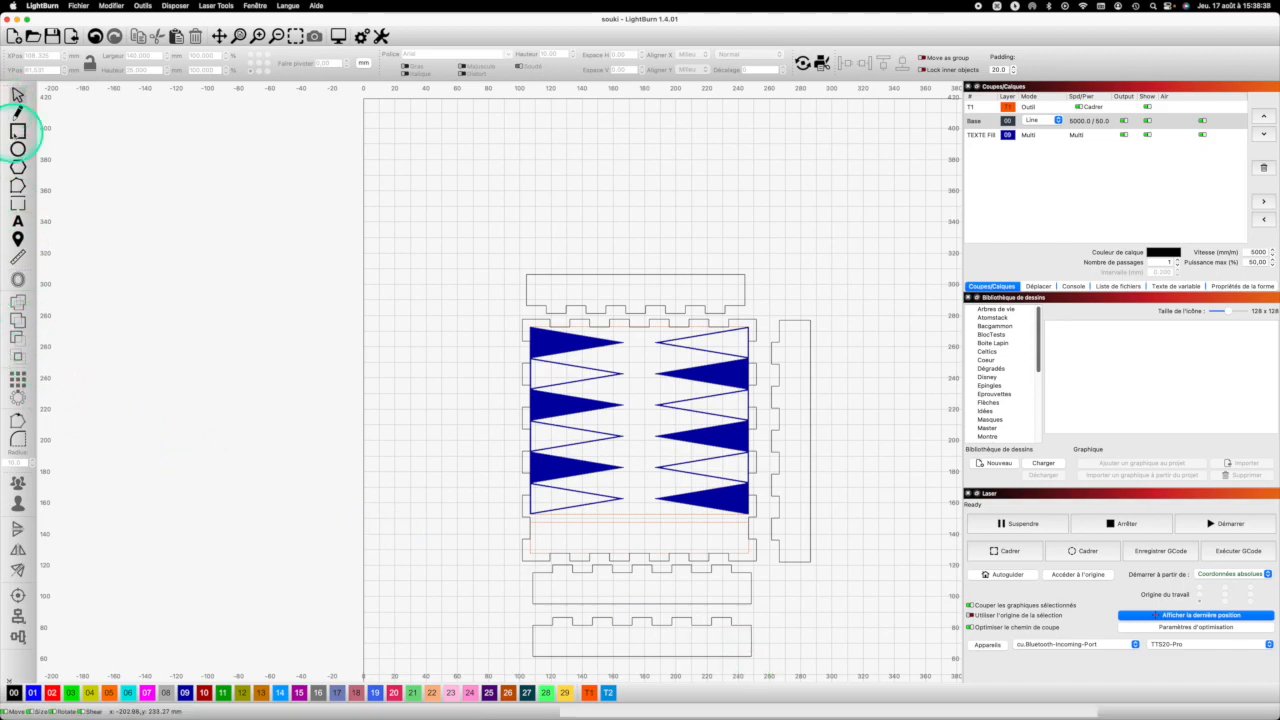
{"action": "left_click_drag", "start_coordinate": [772, 630], "coordinate": [782, 651]}
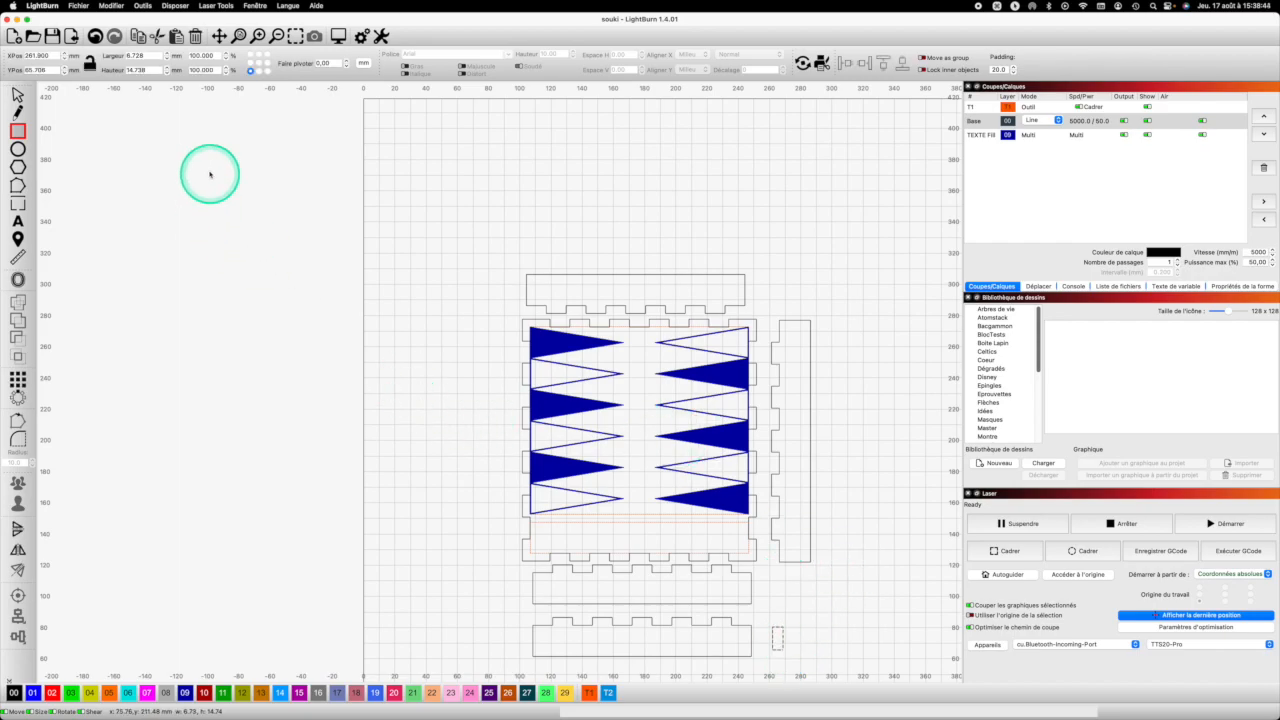
{"action": "scroll", "coordinate": [206, 171], "scroll_direction": "down", "scroll_amount": 1}
{"action": "left_click", "coordinate": [157, 55]}
{"action": "left_click_drag", "start_coordinate": [156, 55], "coordinate": [130, 54]}
{"action": "type", "text": "5"}
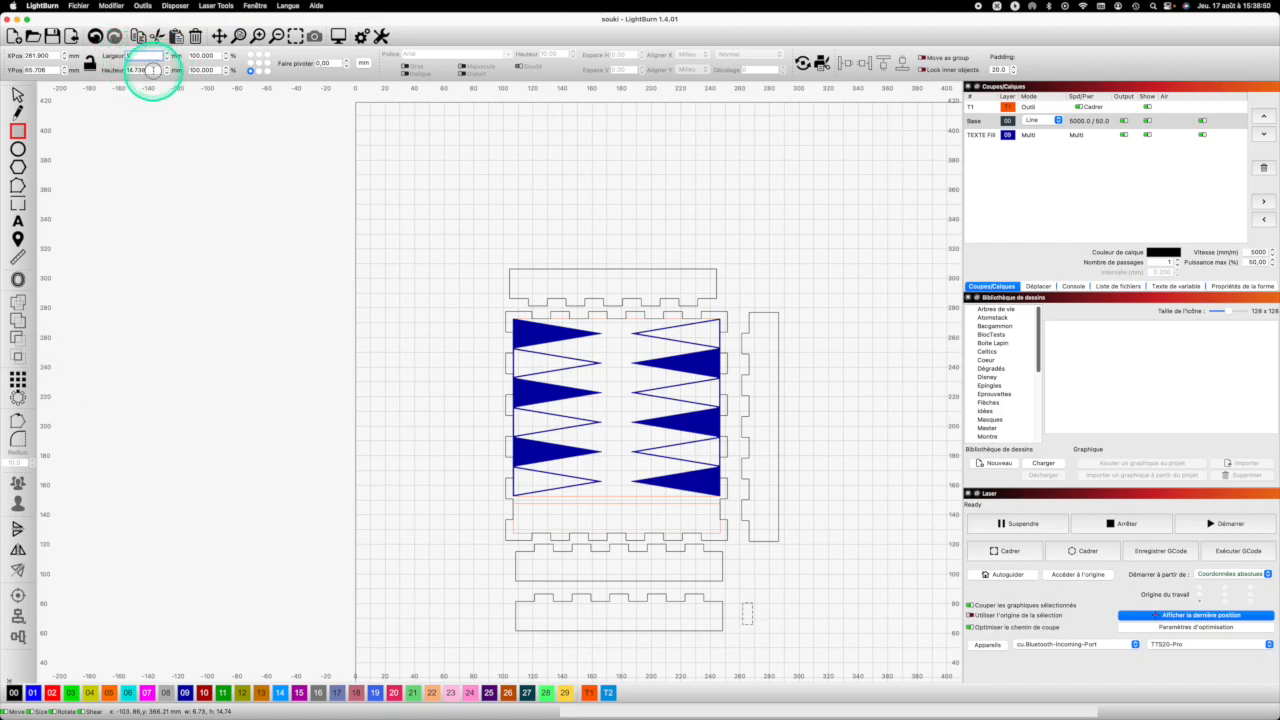
{"action": "type", "text": "10"}
{"action": "key", "text": "Return"}
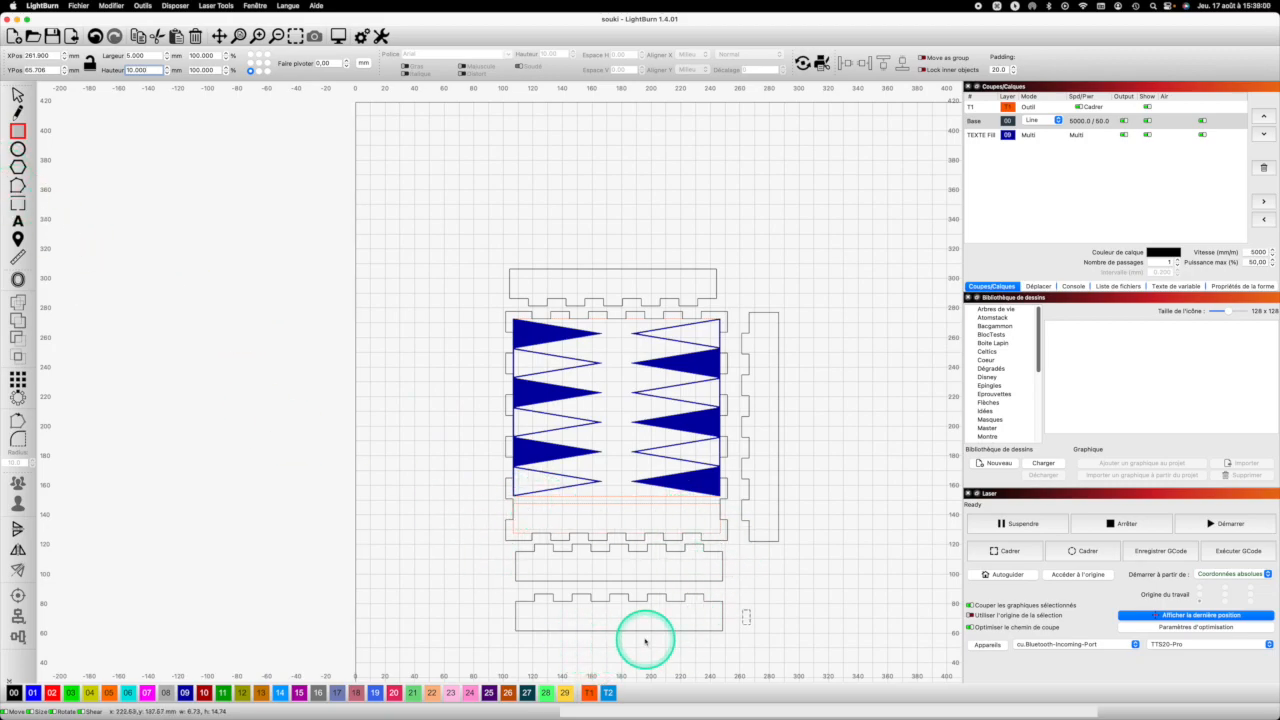
Create a grid array of the 5 × 10 mm rectangle with 3 columns and 5 mm horizontal spacing
{"action": "left_click", "coordinate": [18, 380]}
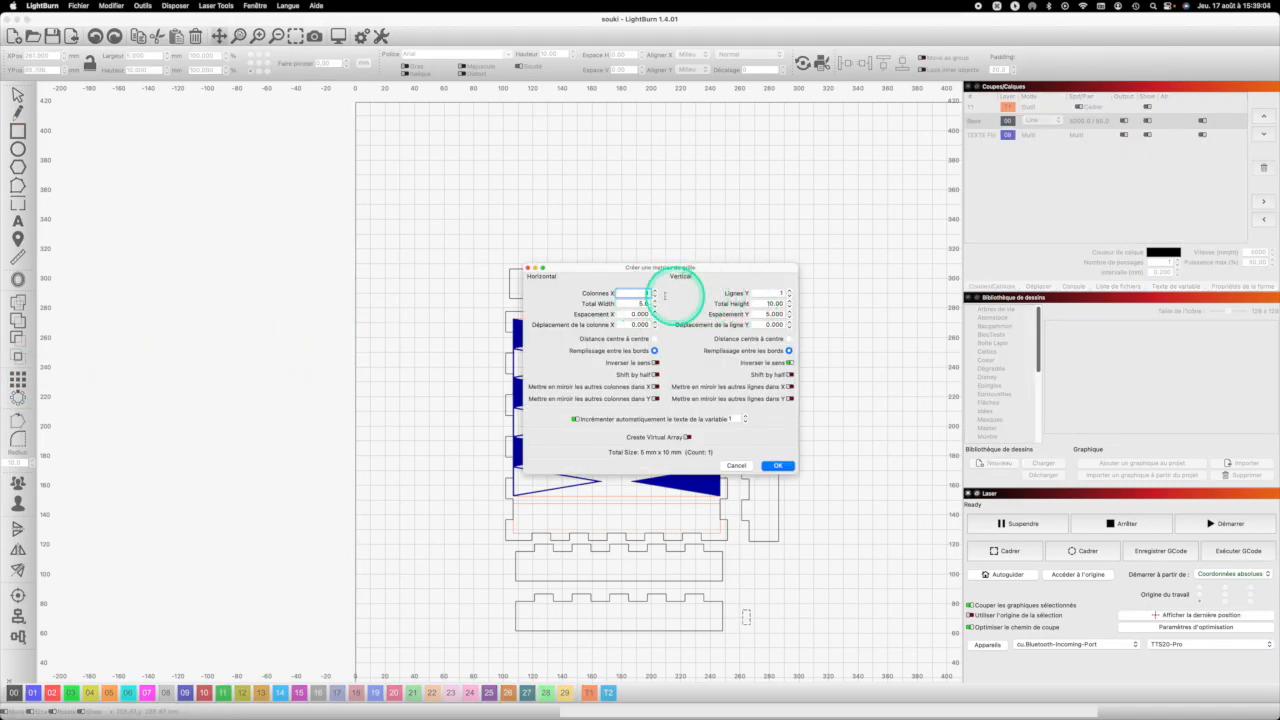
{"action": "double_click", "coordinate": [648, 292]}
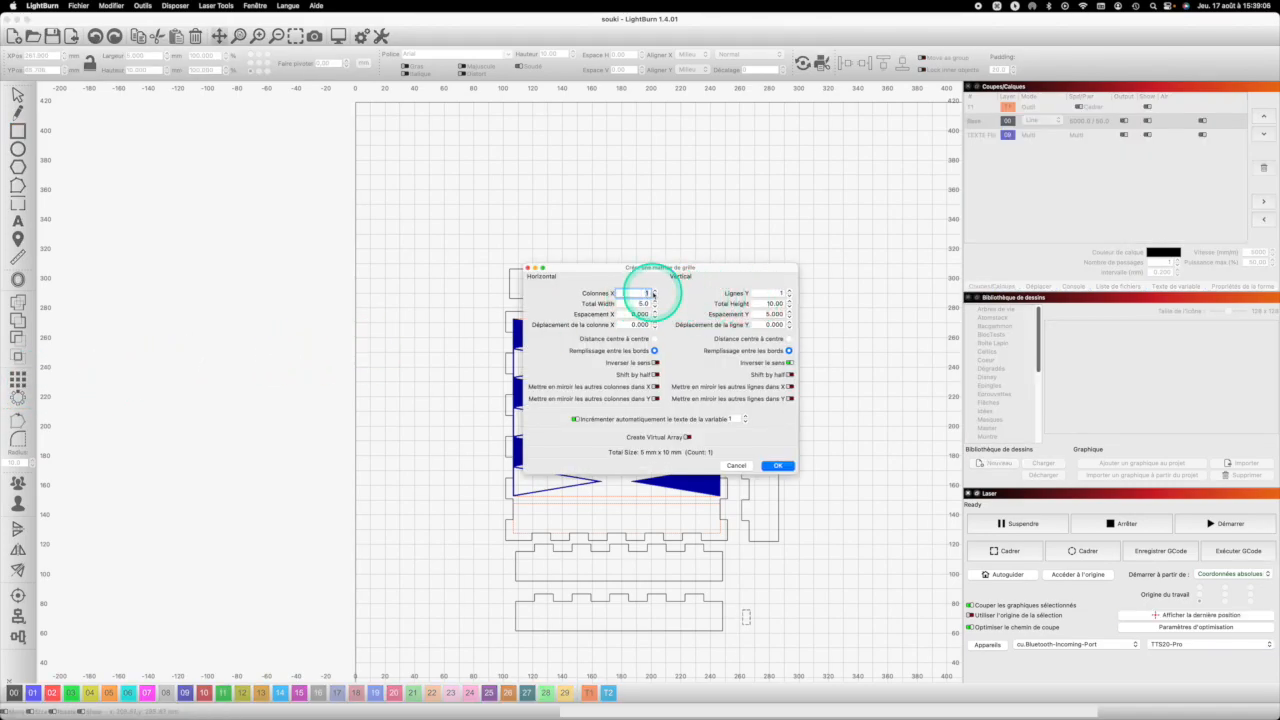
{"action": "type", "text": "3"}
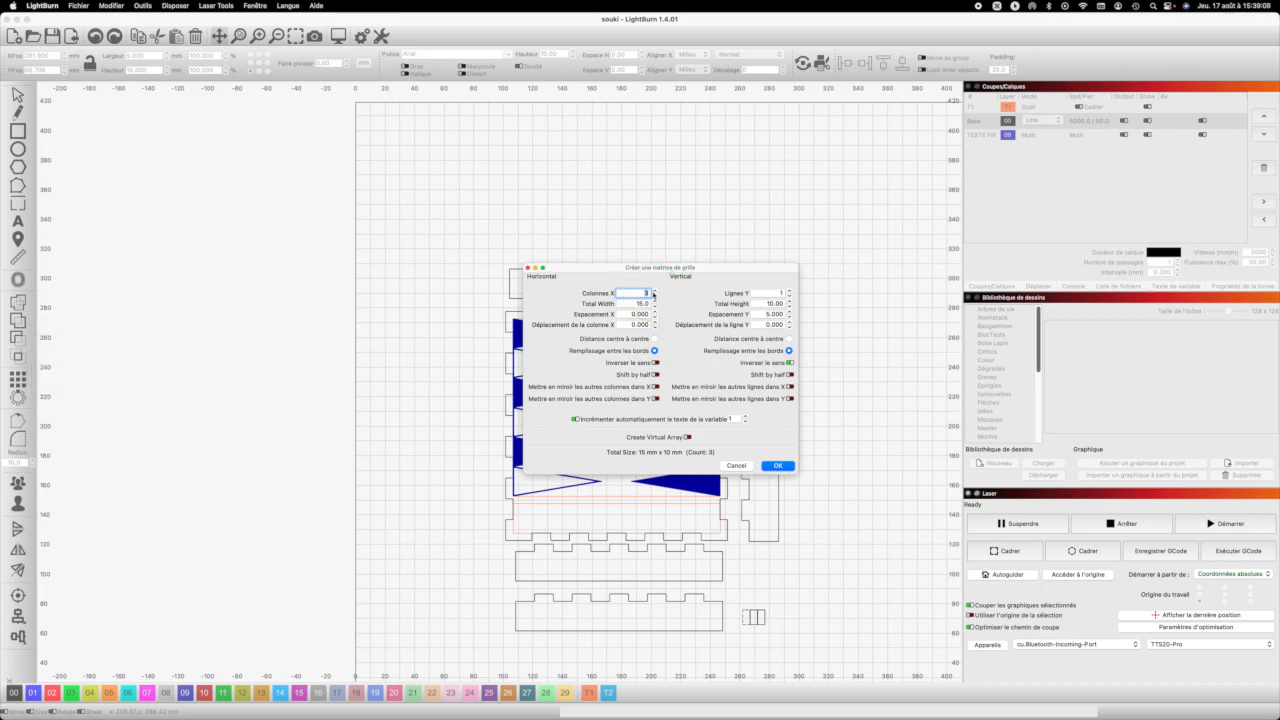
{"action": "key", "text": "Return"}
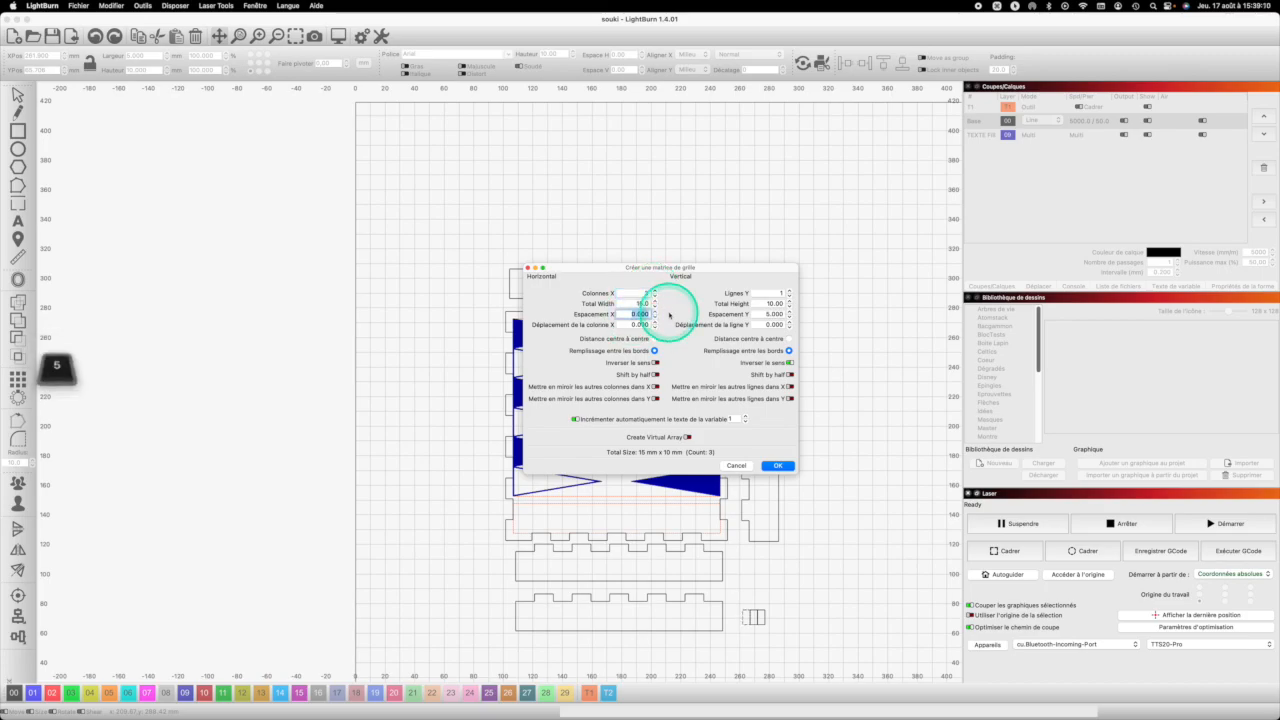
{"action": "left_click", "coordinate": [854, 556]}
Move the leftmost 5 × 10 mm rectangle so its right-edge midpoint meets the midpoint of the lowest panel's left edge
{"action": "scroll", "coordinate": [540, 503], "scroll_direction": "up", "scroll_amount": 4}
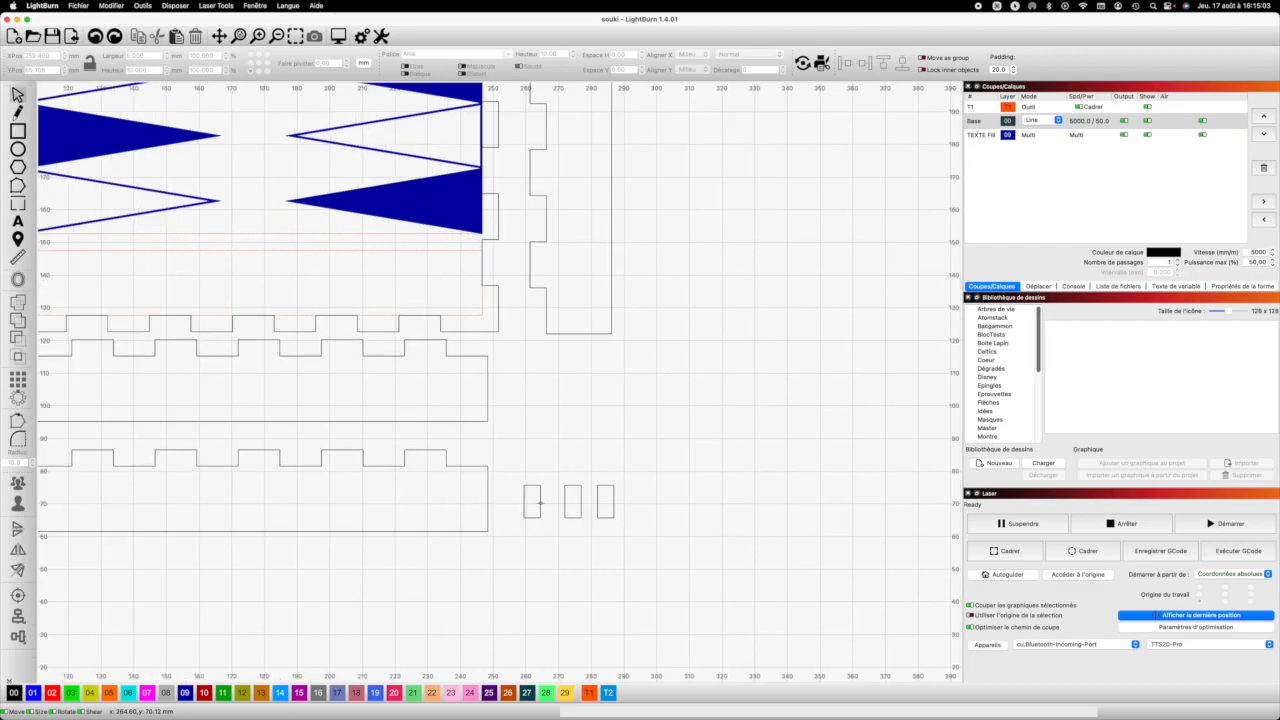
{"action": "scroll", "coordinate": [540, 503], "scroll_direction": "up", "scroll_amount": 1}
{"action": "left_click", "coordinate": [541, 499]}
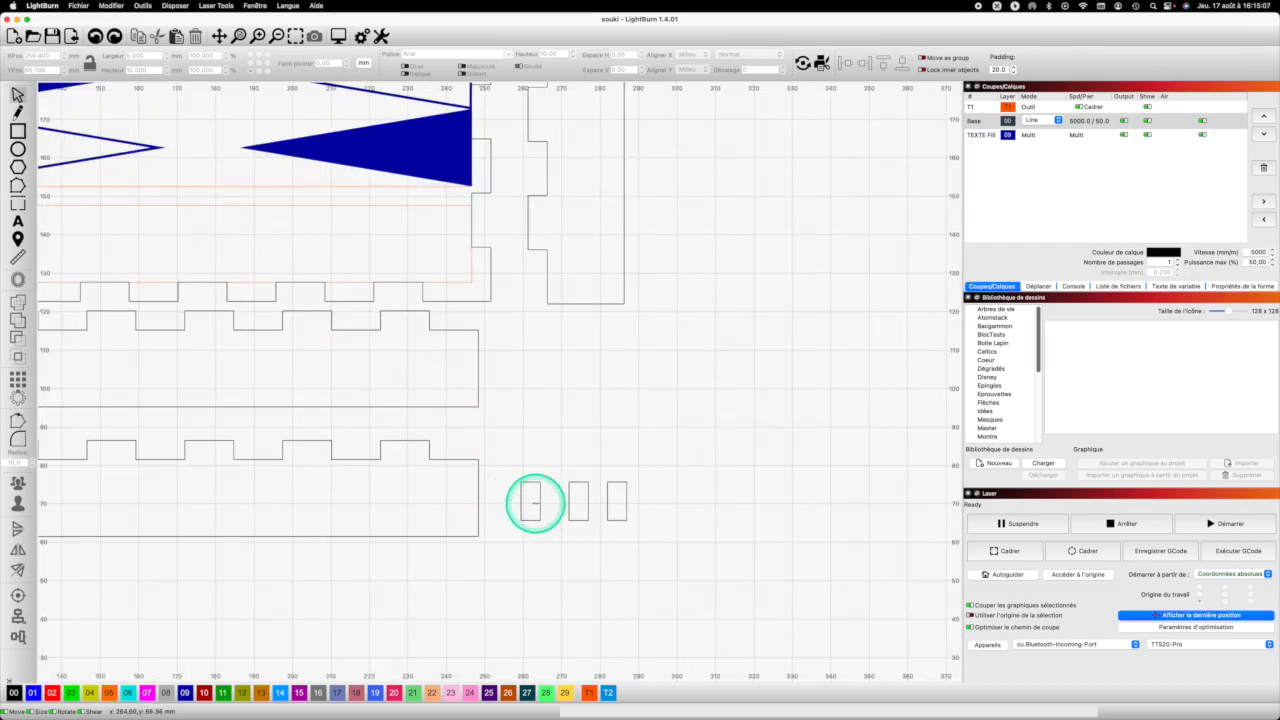
{"action": "left_click", "coordinate": [540, 500]}
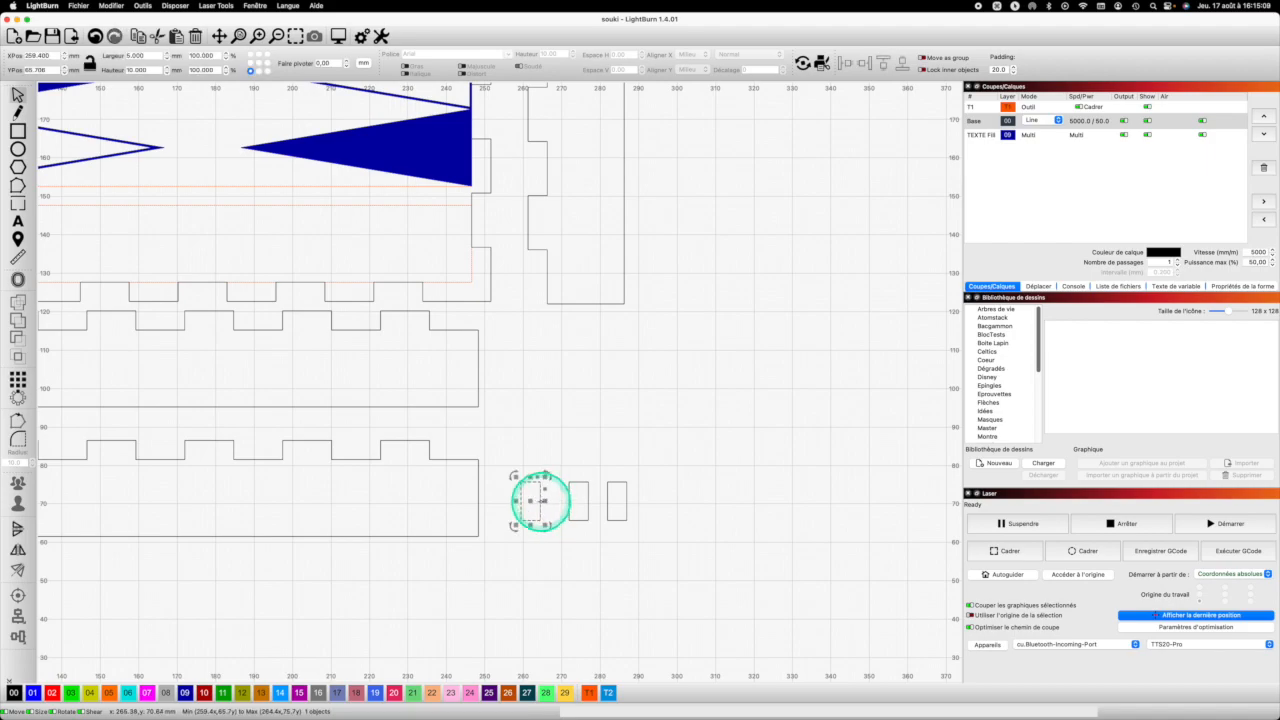
{"action": "scroll", "coordinate": [540, 500], "scroll_direction": "down", "scroll_amount": 2}
{"action": "scroll", "coordinate": [540, 500], "scroll_direction": "up", "scroll_amount": 3}
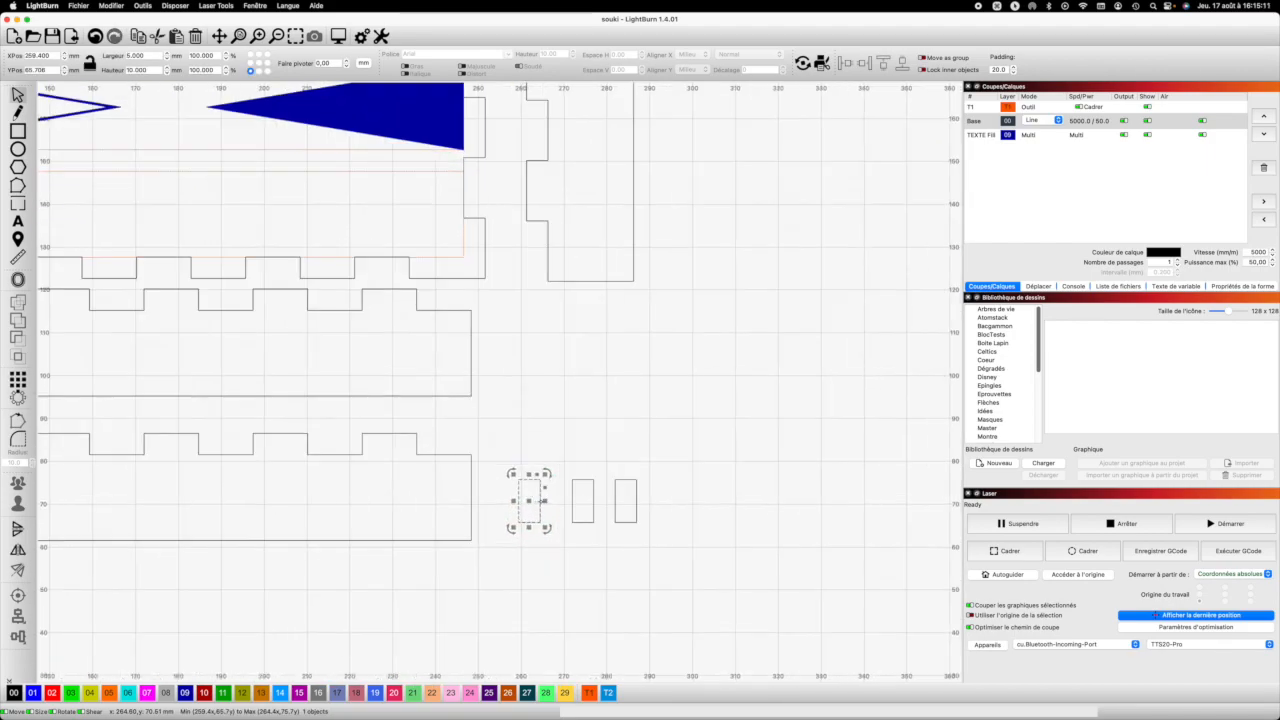
{"action": "scroll", "coordinate": [531, 500], "scroll_direction": "down", "scroll_amount": 2}
{"action": "left_click", "coordinate": [540, 500]}
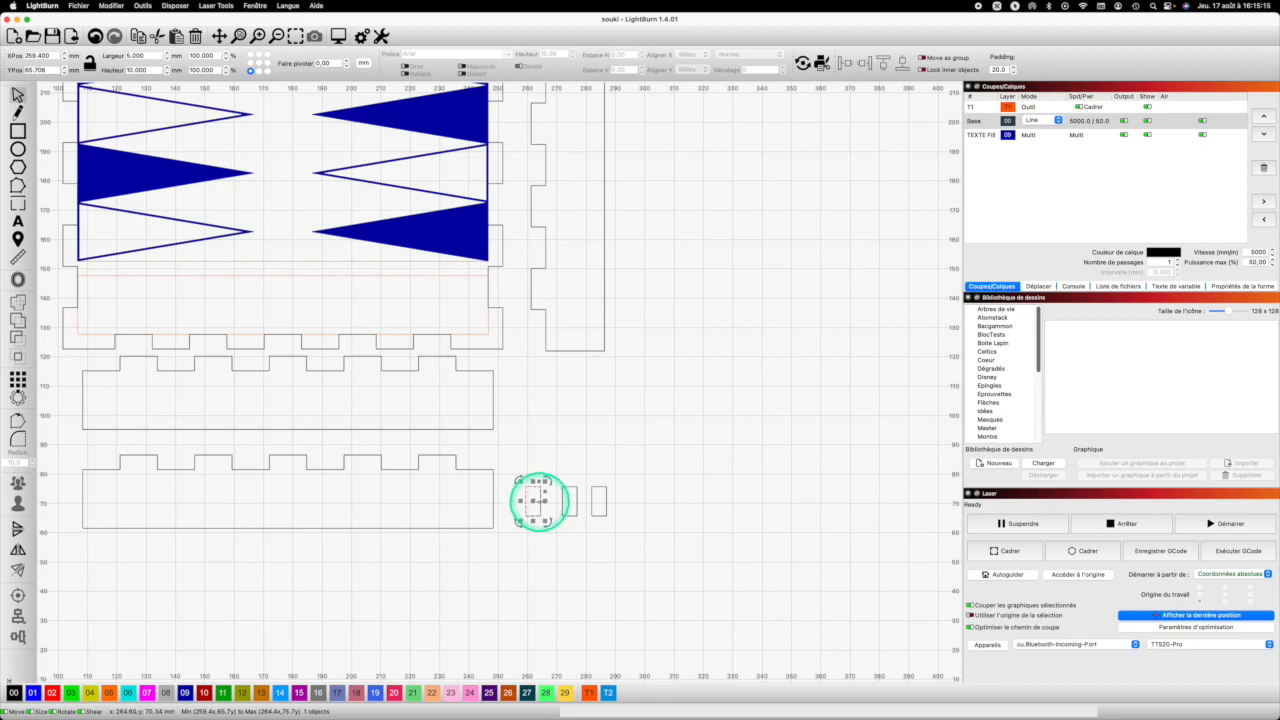
{"action": "left_click_drag", "start_coordinate": [481, 502], "coordinate": [82, 497]}
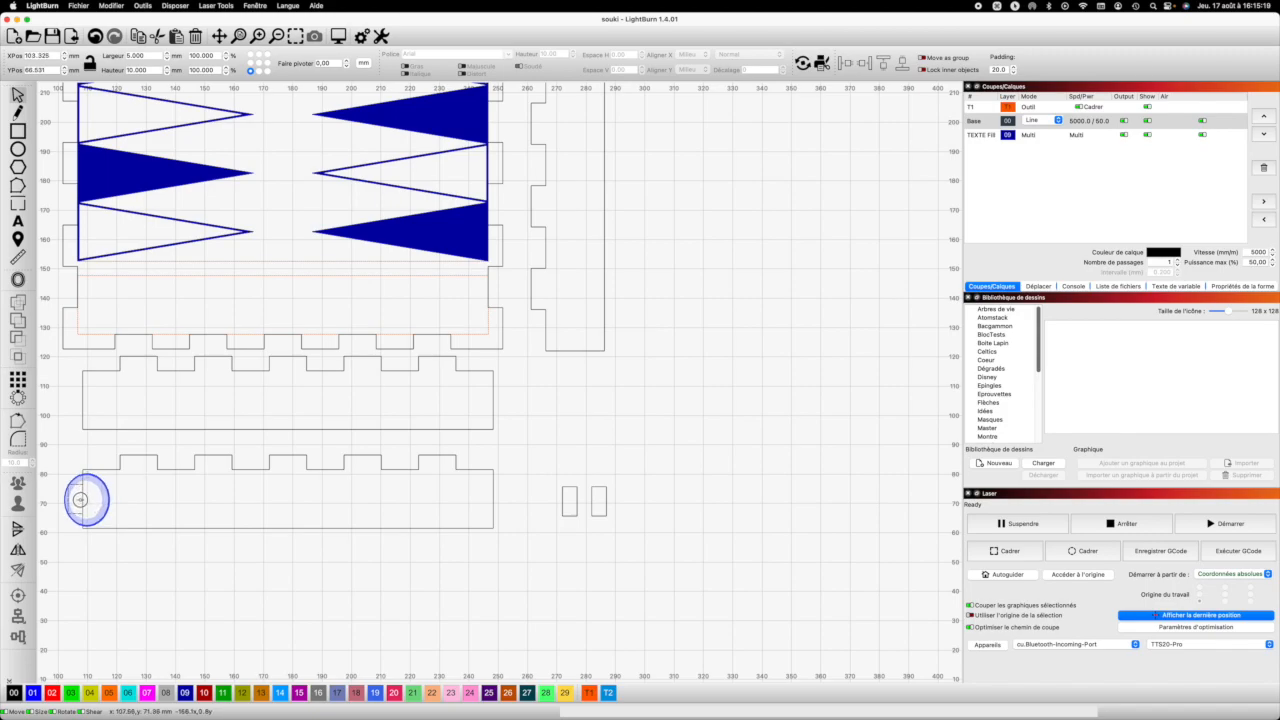
{"action": "left_click_drag", "start_coordinate": [82, 500], "coordinate": [82, 499]}
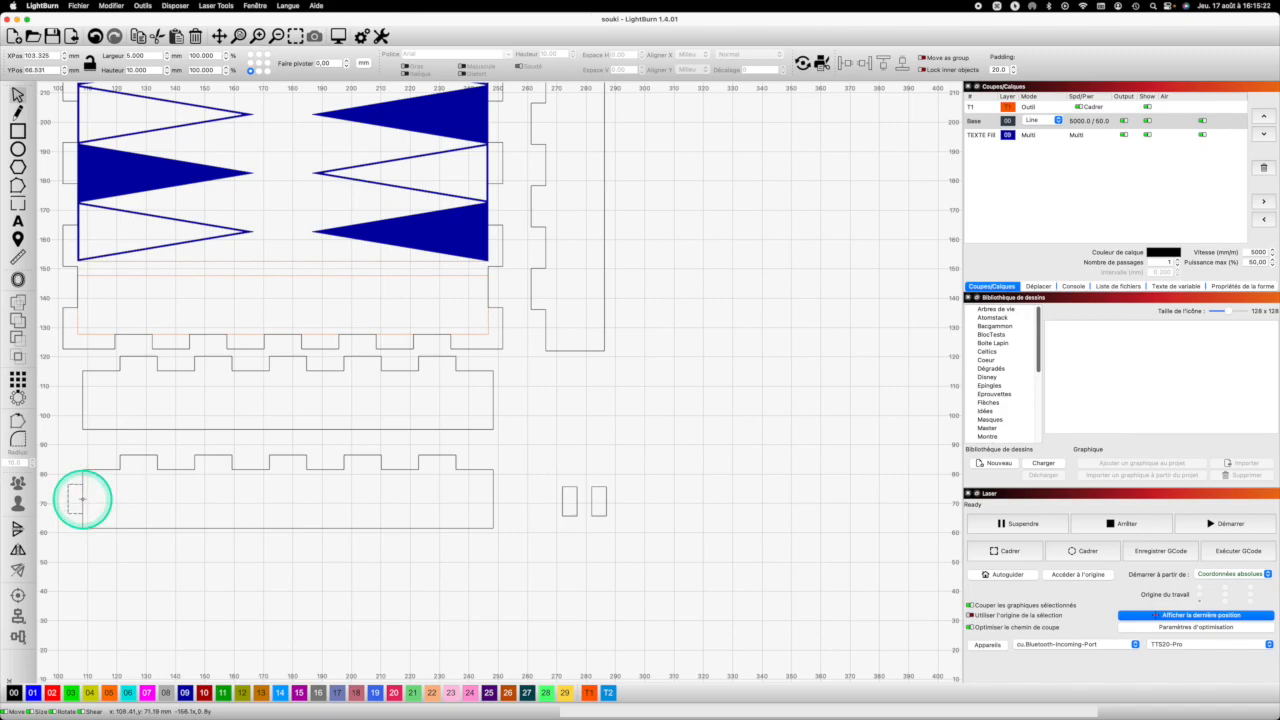
Move the nearer spare 5 × 10 mm rectangle so its left-edge midpoint meets the midpoint of the lowest panel's right edge
{"action": "left_click", "coordinate": [562, 500]}
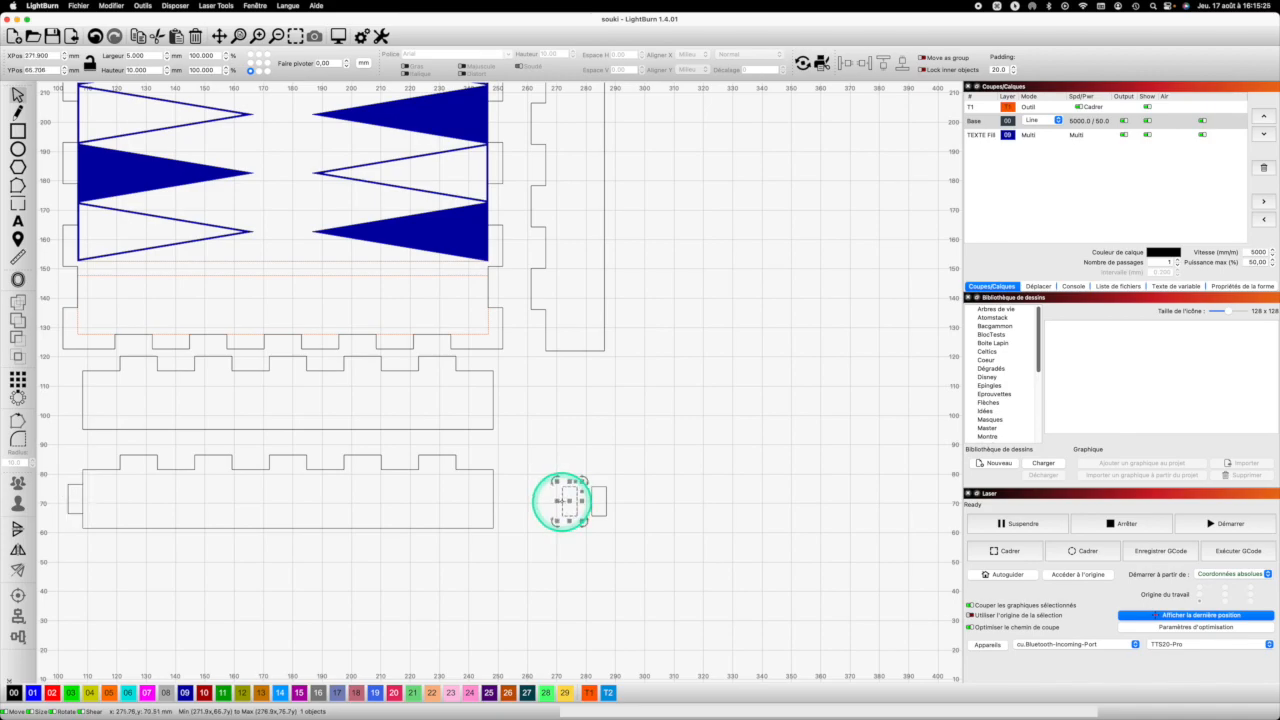
{"action": "left_click_drag", "start_coordinate": [562, 500], "coordinate": [509, 503]}
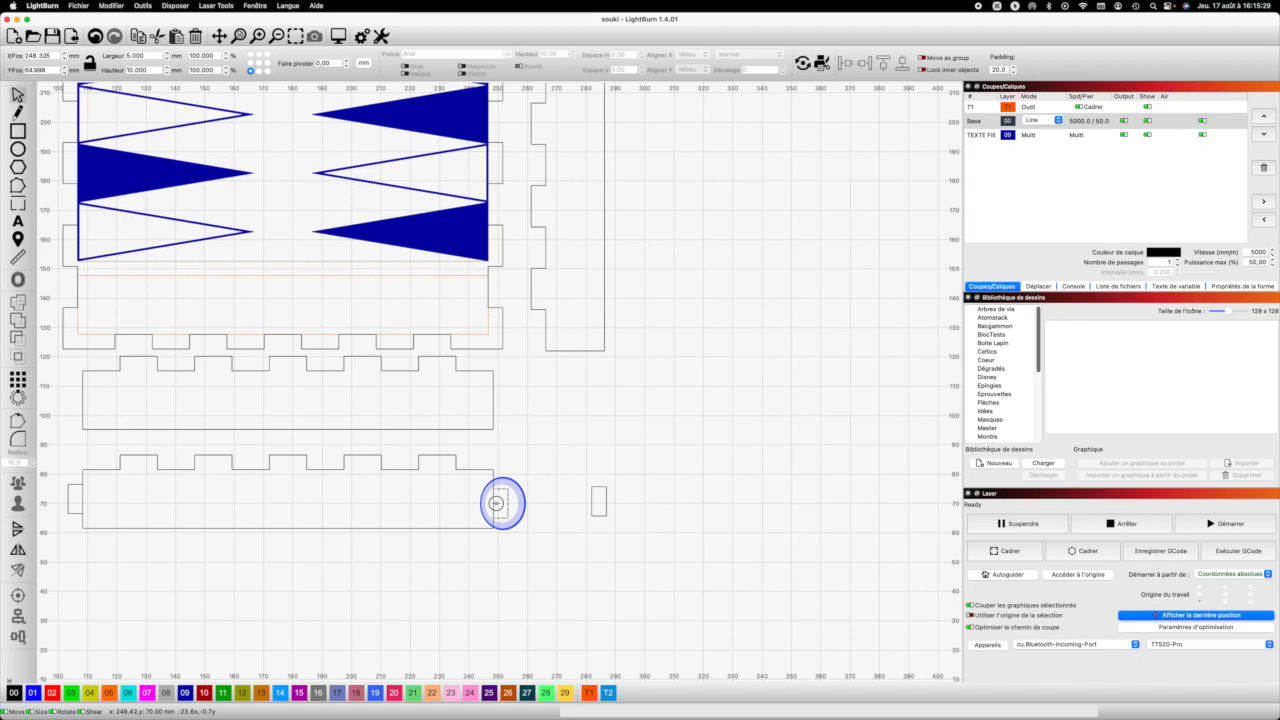
{"action": "left_click_drag", "start_coordinate": [503, 497], "coordinate": [503, 500]}
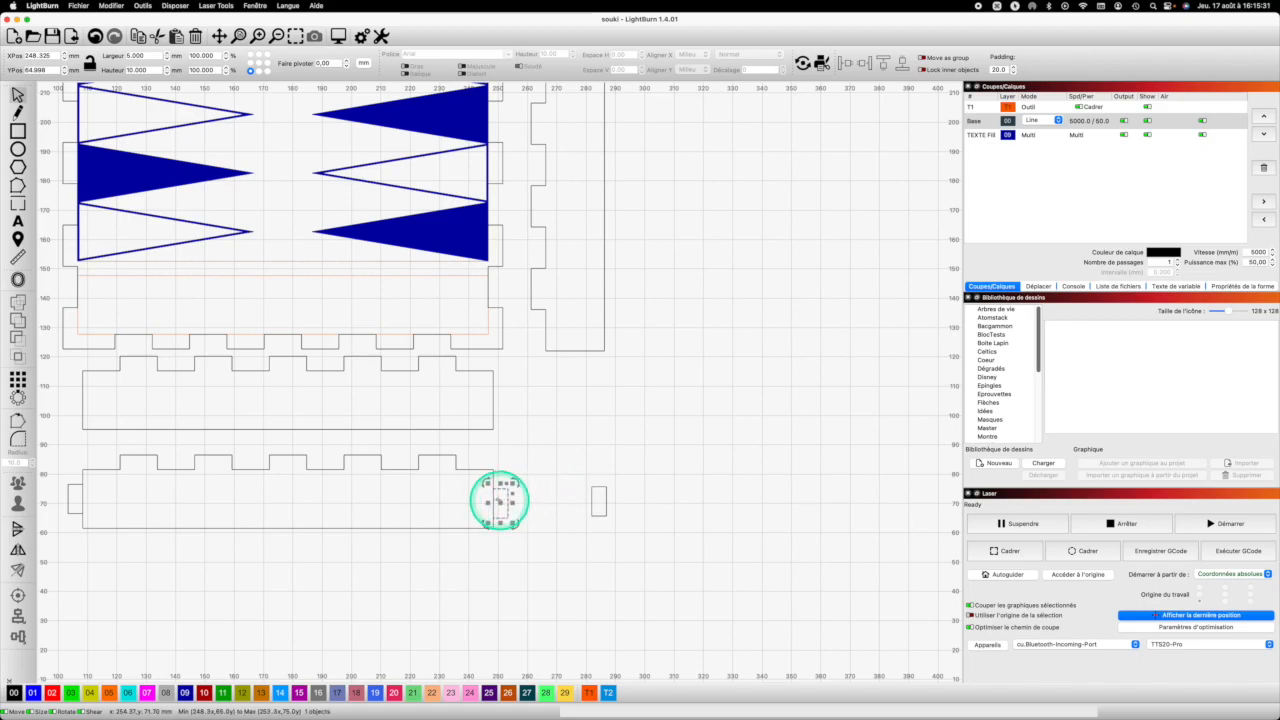
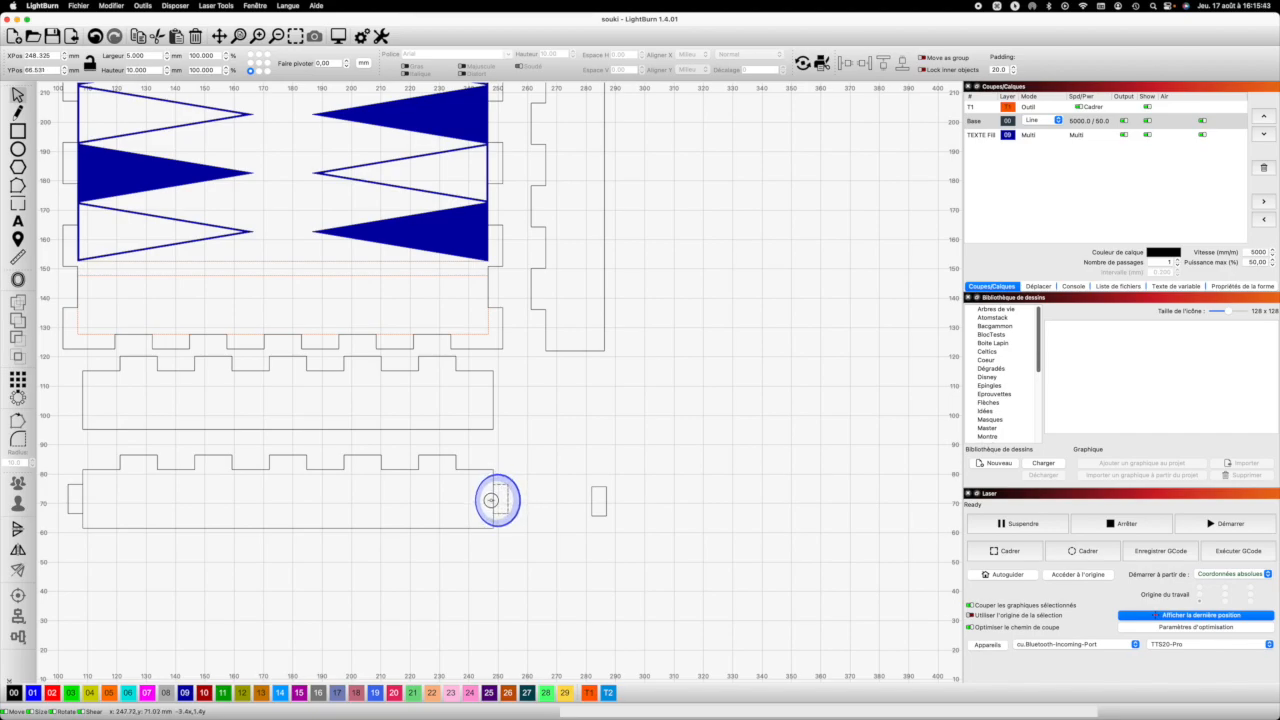
Measure the right end tab, the lowest panel's right edge, and the distance from the tab to the panel's upper corner
{"action": "left_click", "coordinate": [17, 256]}
{"action": "left_click", "coordinate": [502, 486]}
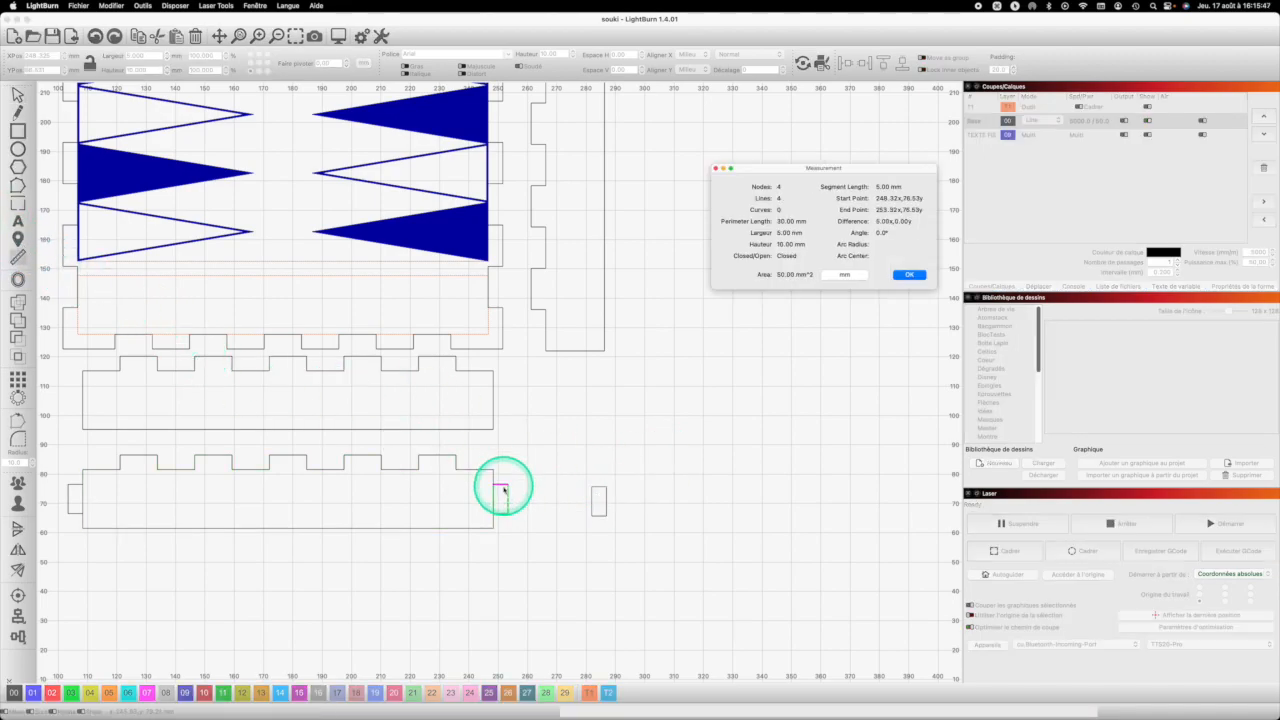
{"action": "left_click", "coordinate": [493, 476]}
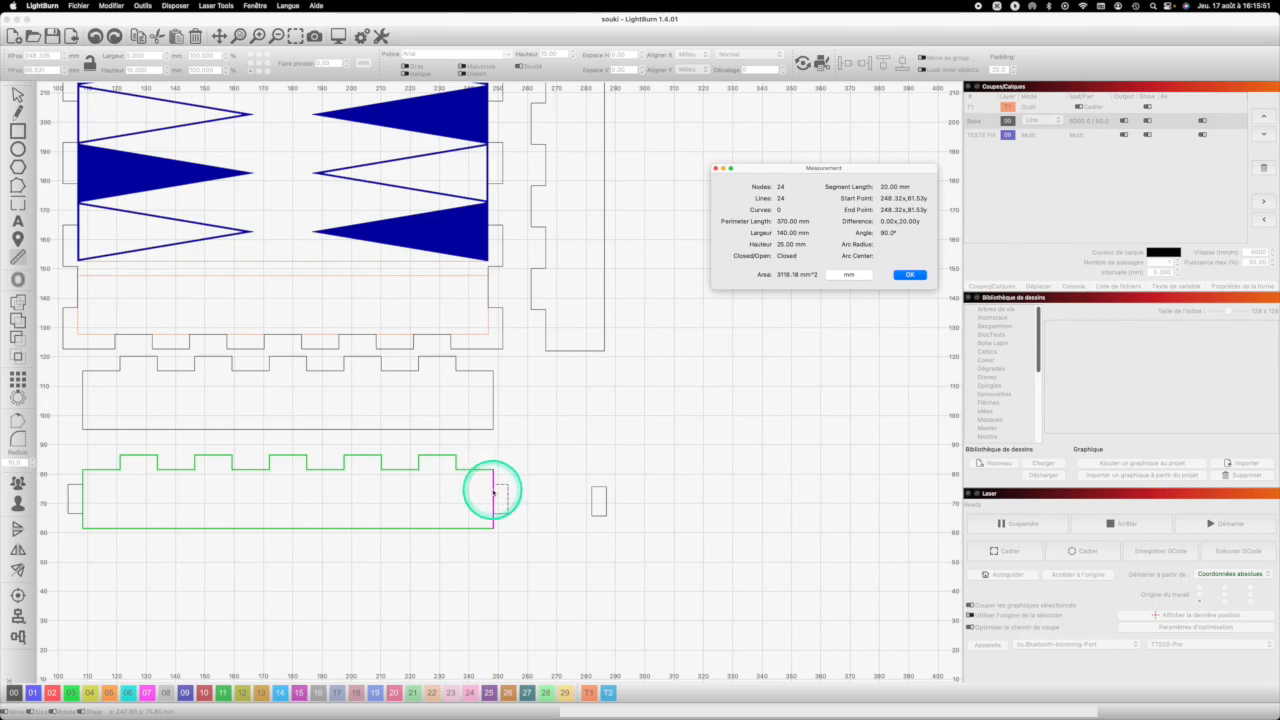
{"action": "left_click", "coordinate": [498, 490]}
{"action": "left_click", "coordinate": [494, 485]}
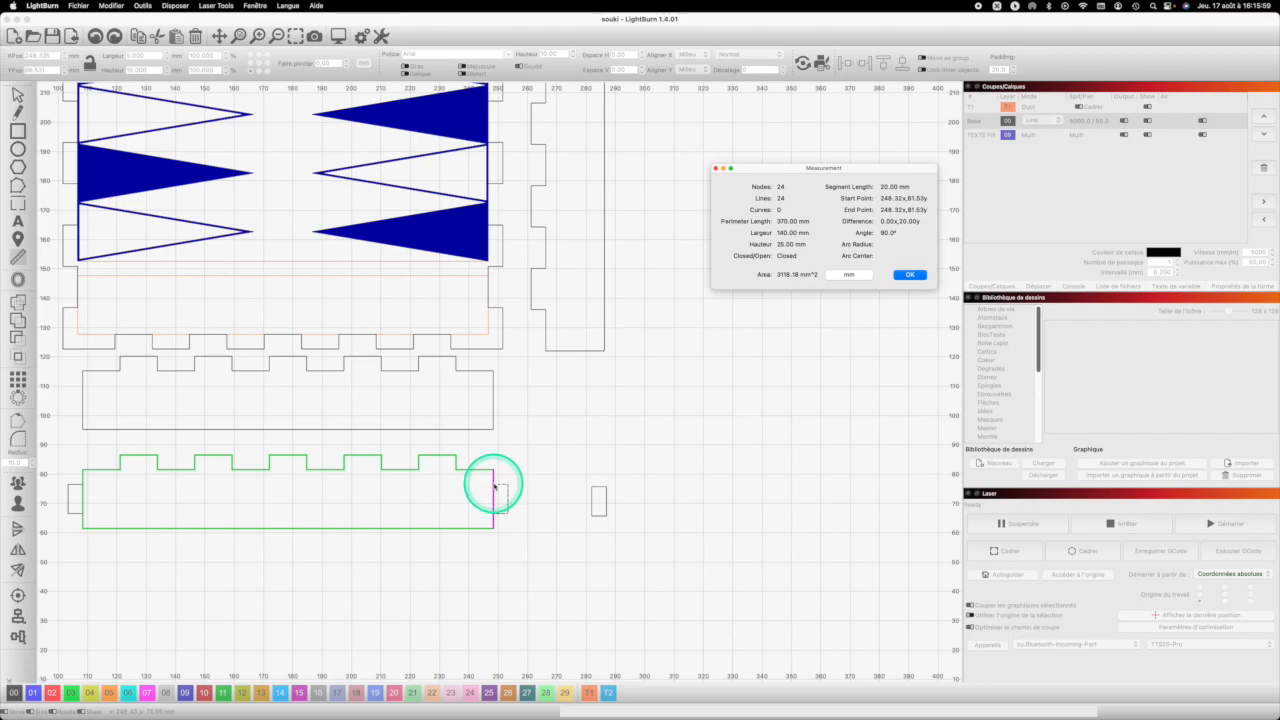
{"action": "left_click_drag", "start_coordinate": [494, 484], "coordinate": [493, 475]}
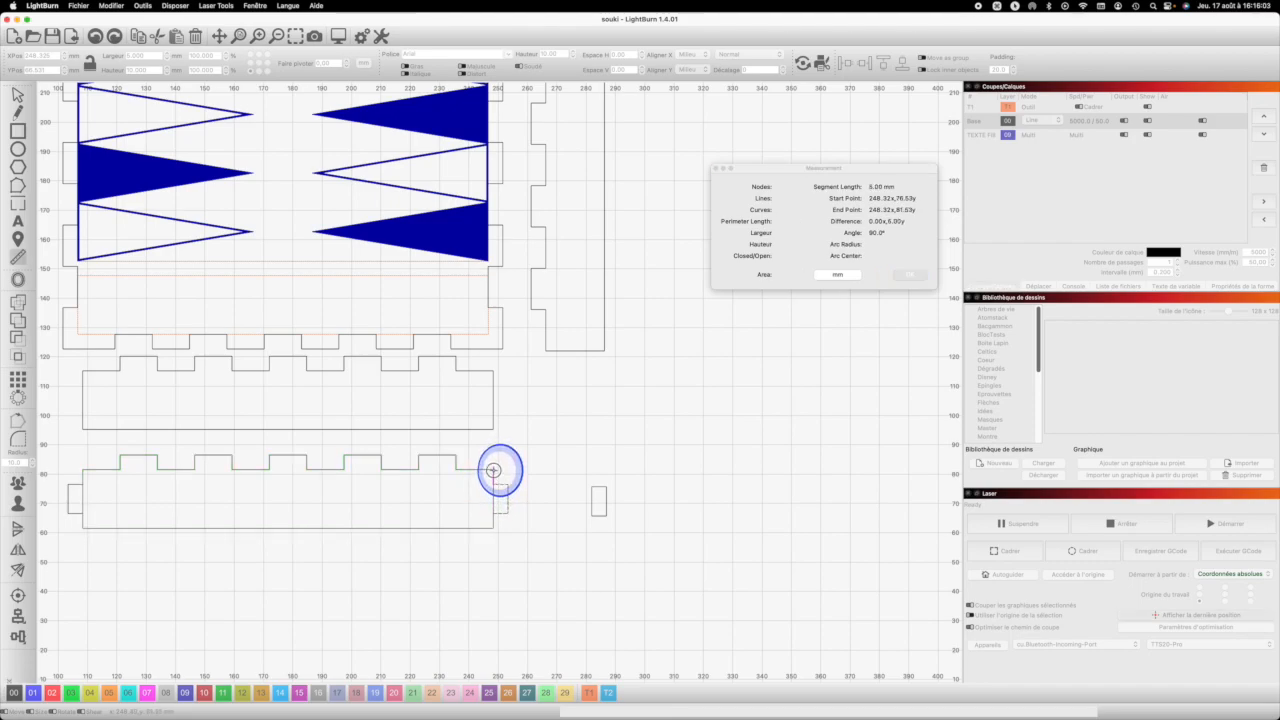
{"action": "left_click_drag", "start_coordinate": [494, 470], "coordinate": [496, 470]}
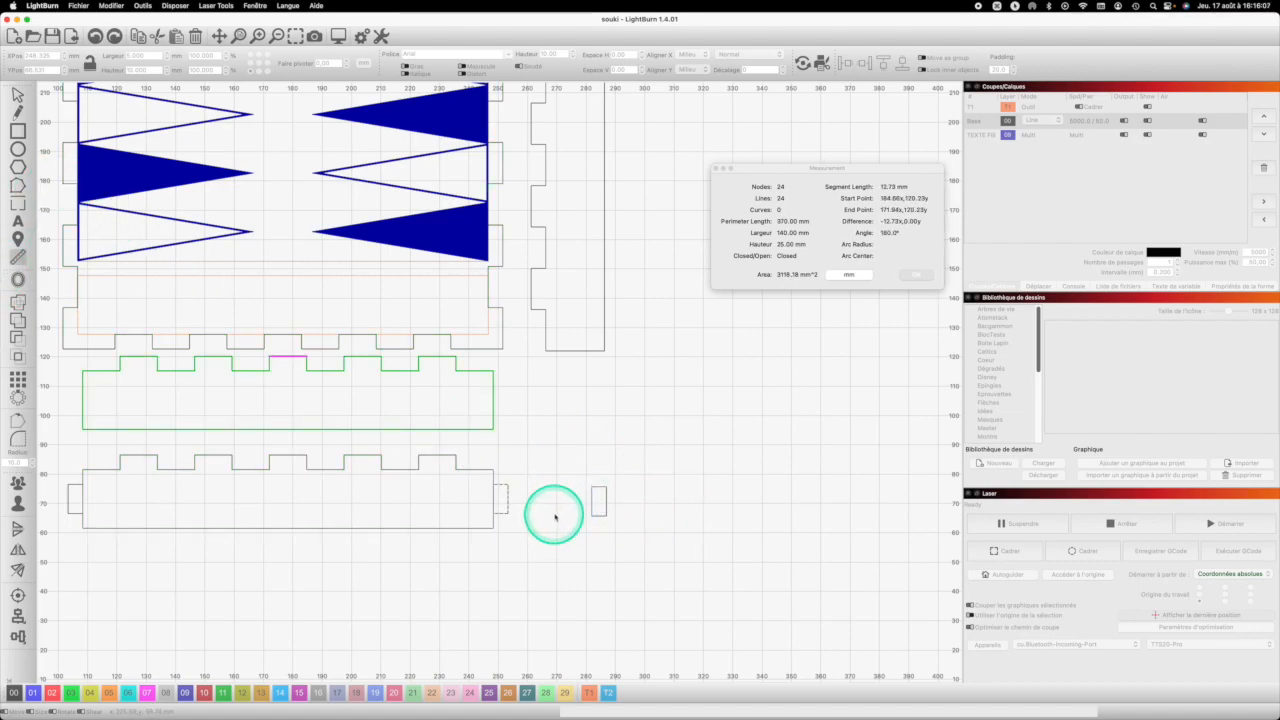
{"action": "left_click_drag", "start_coordinate": [531, 517], "coordinate": [71, 485]}
{"action": "key", "text": "Escape"}
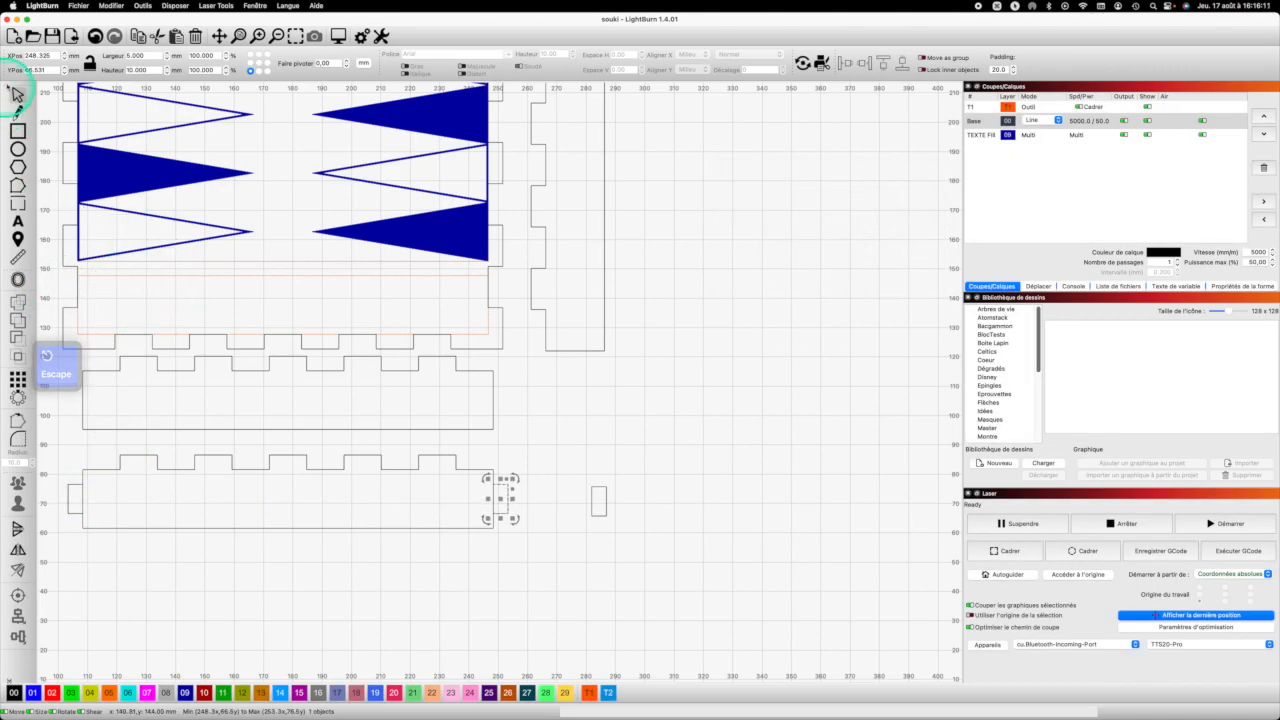
Weld the two end tabs and the lowest panel into a single outline
{"action": "left_click_drag", "start_coordinate": [527, 496], "coordinate": [60, 488]}
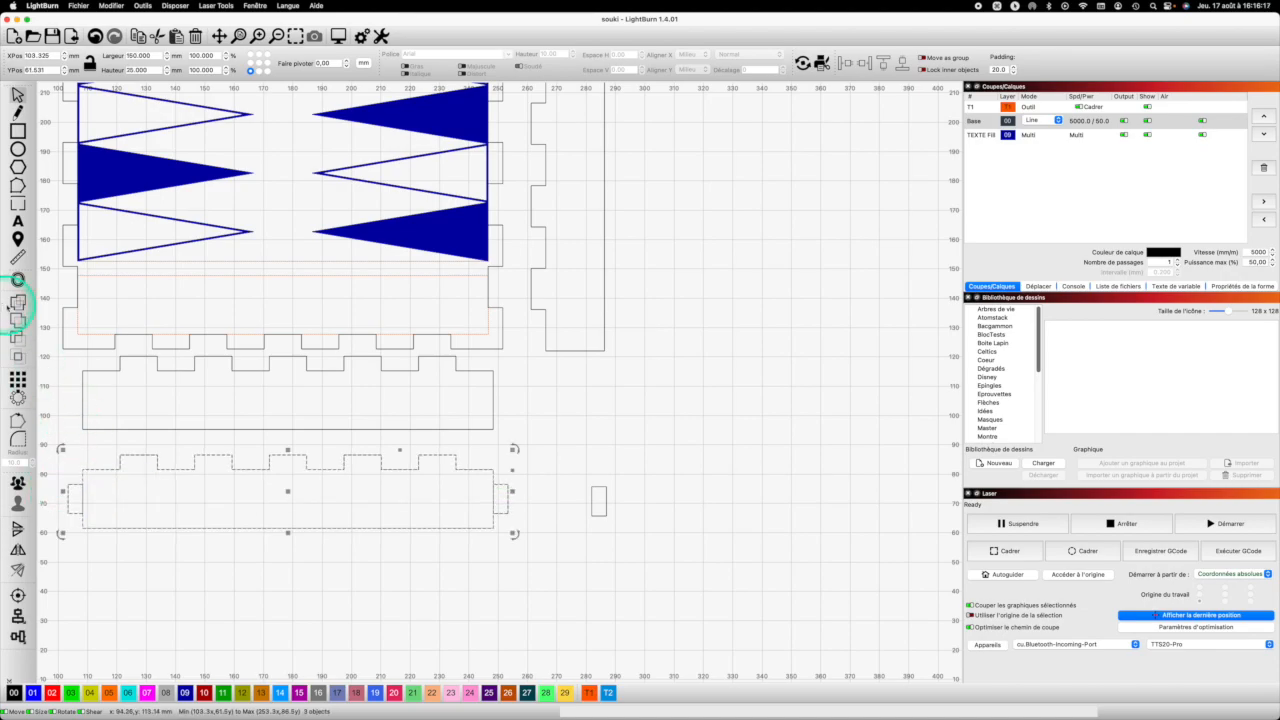
{"action": "left_click", "coordinate": [18, 300]}
{"action": "left_click", "coordinate": [652, 409]}
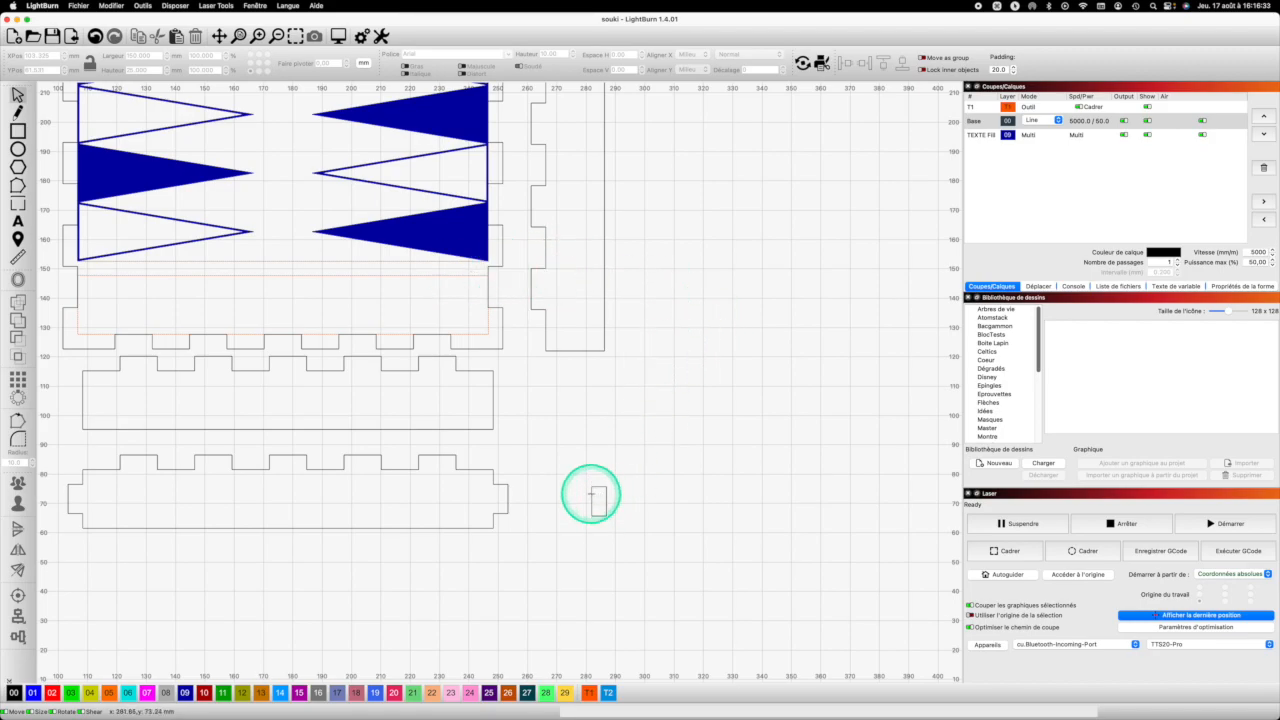
{"action": "left_click", "coordinate": [569, 225]}
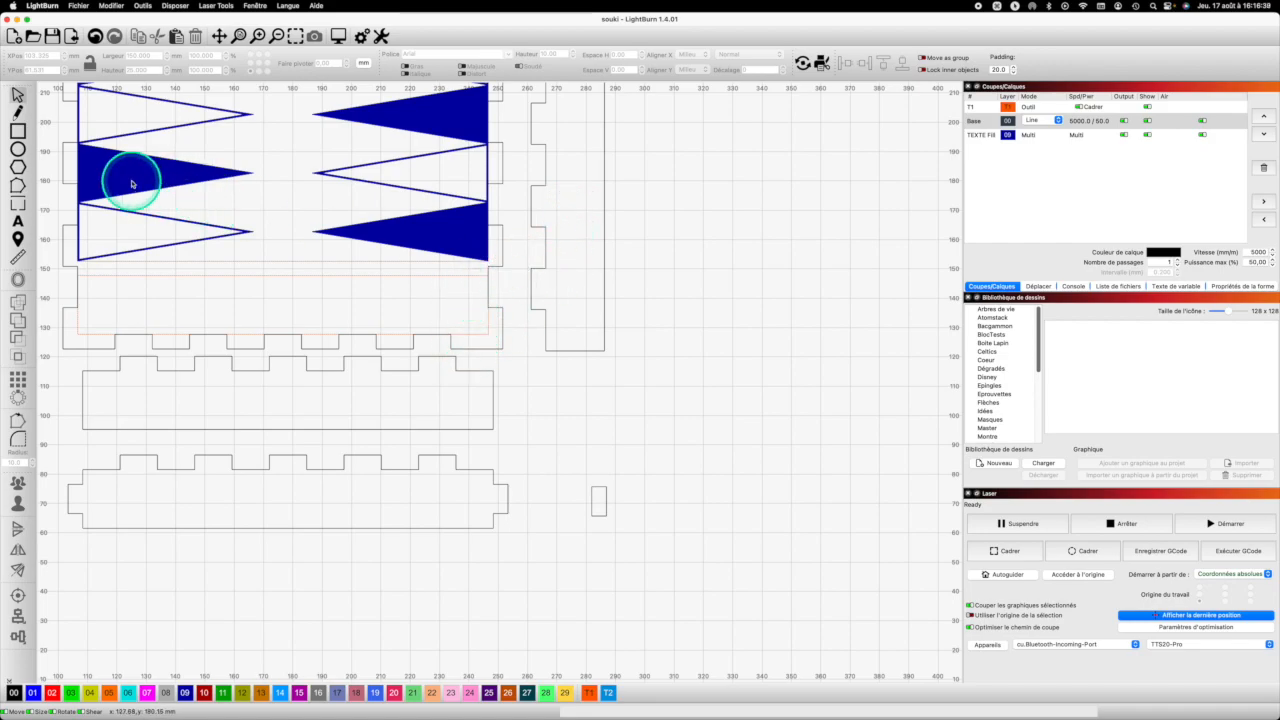
Draw a guide rectangle across the lower end of the vertical panel, set its height to 25 mm, and assign it to layer T1
{"action": "left_click", "coordinate": [18, 131]}
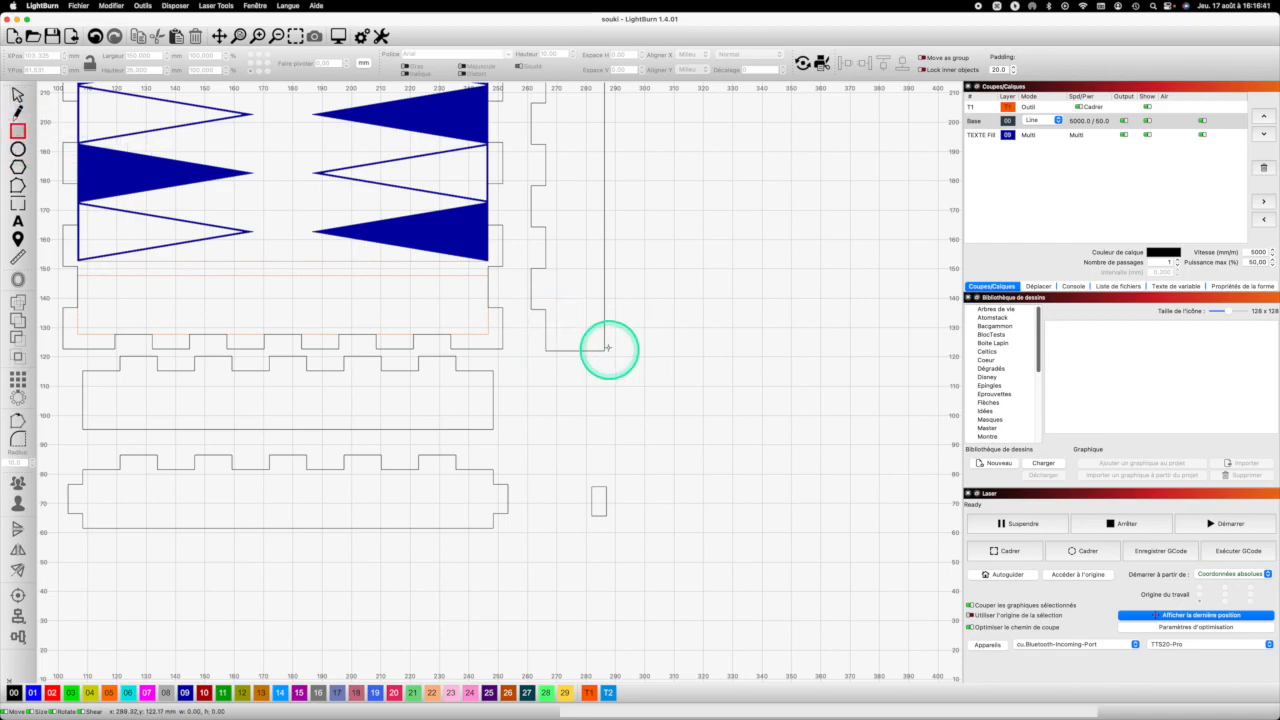
{"action": "mouse_move", "coordinate": [604, 350]}
{"action": "left_mouse_down"}
{"action": "mouse_move", "coordinate": [563, 266]}
{"action": "mouse_move", "coordinate": [547, 268]}
{"action": "left_mouse_up"}
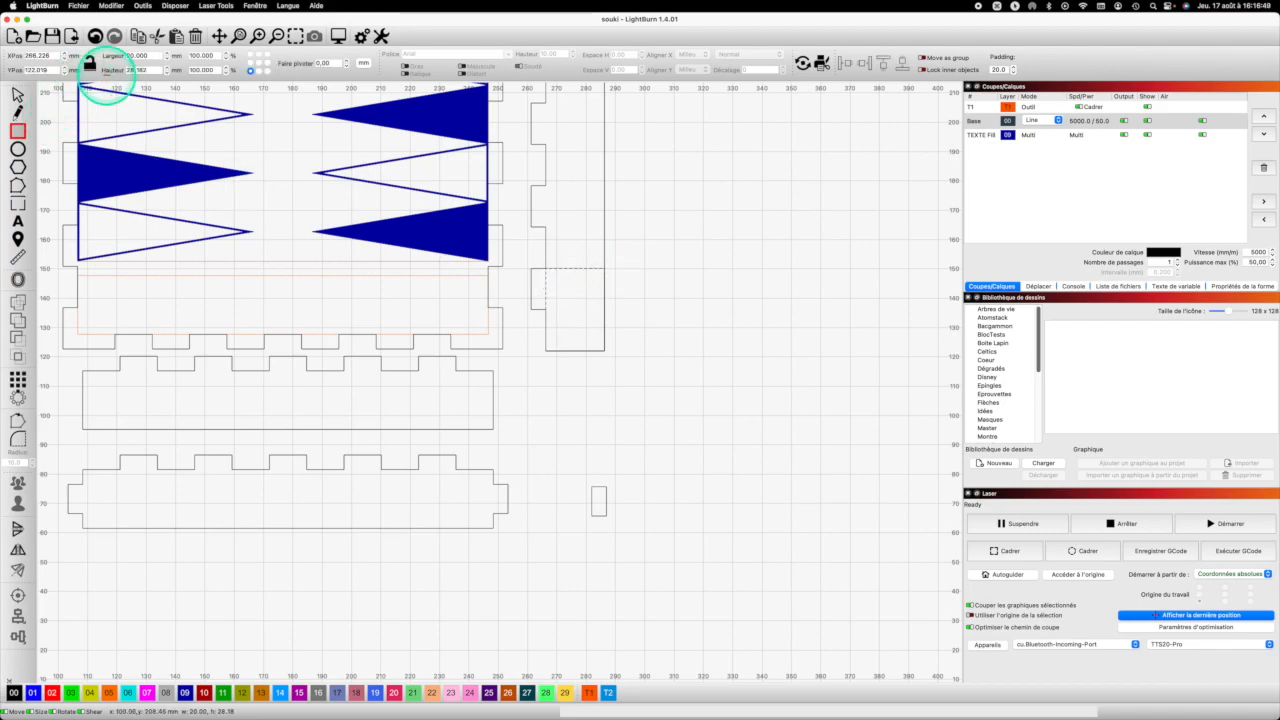
{"action": "left_click_drag", "start_coordinate": [145, 70], "coordinate": [112, 72]}
{"action": "type", "text": "25"}
{"action": "key", "text": "Return"}
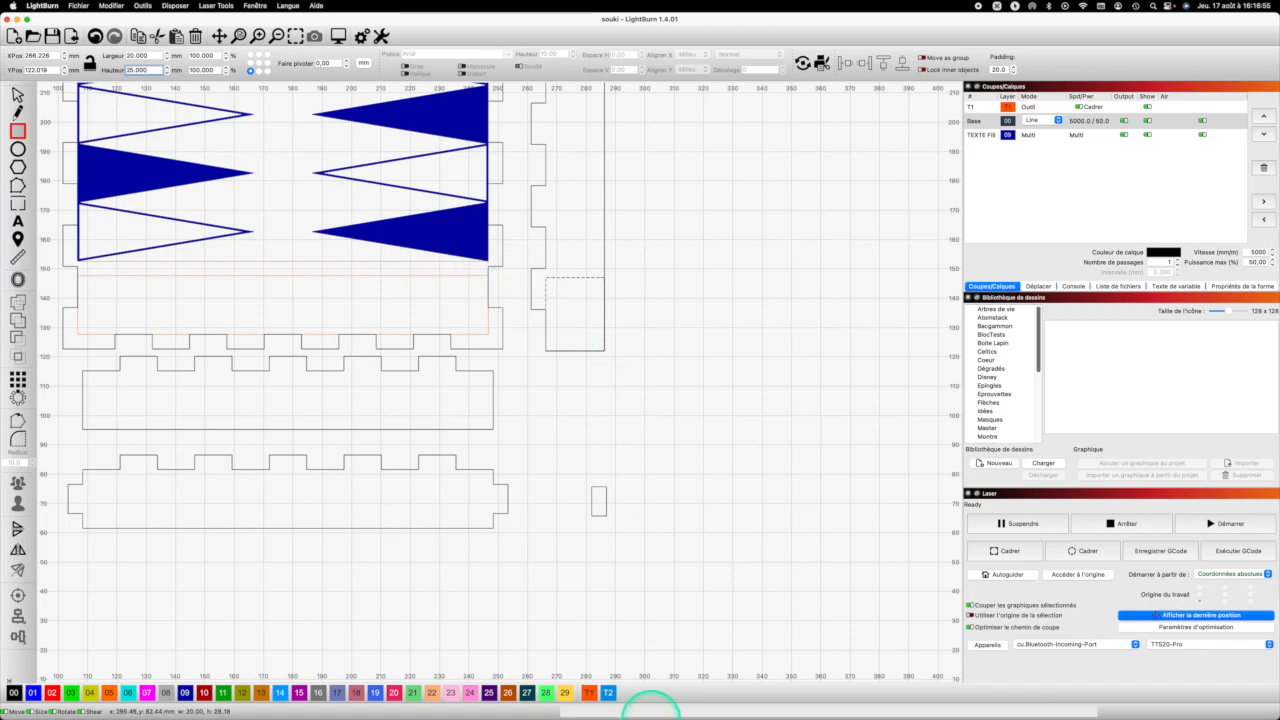
{"action": "left_click", "coordinate": [589, 692]}
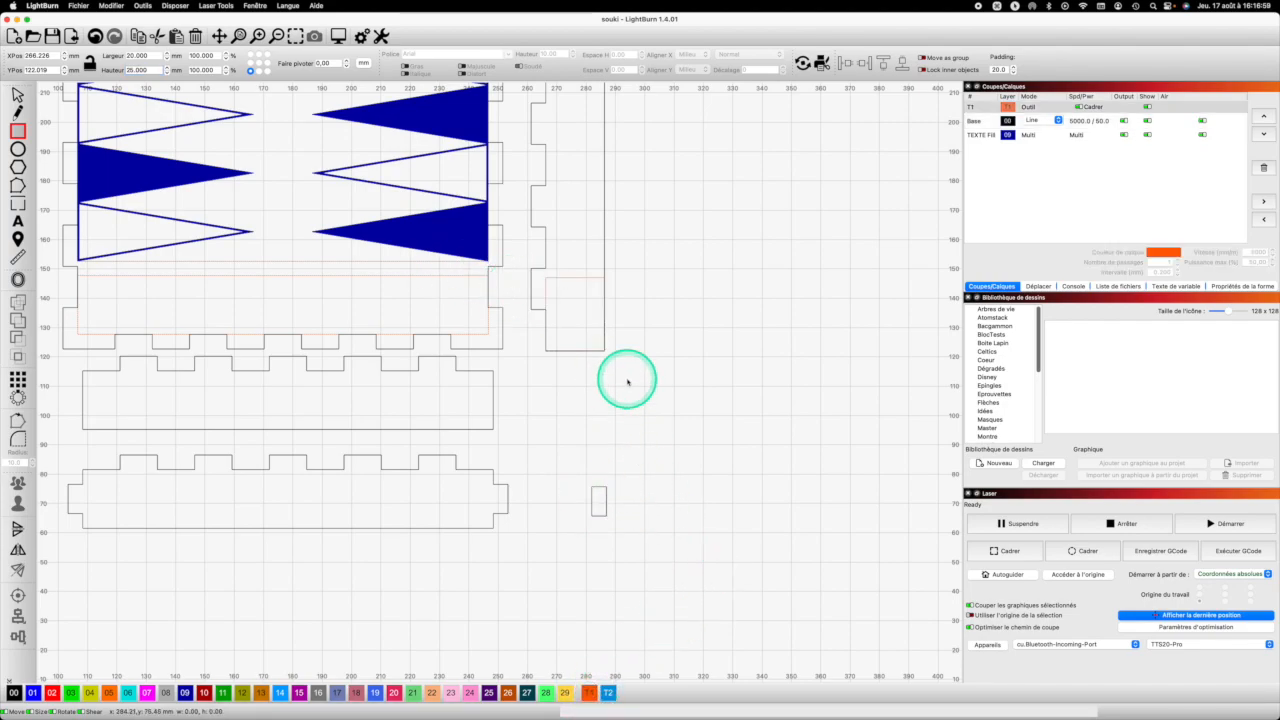
Rotate the remaining 5 × 10 mm rectangle by 90 degrees
{"action": "left_click", "coordinate": [606, 499]}
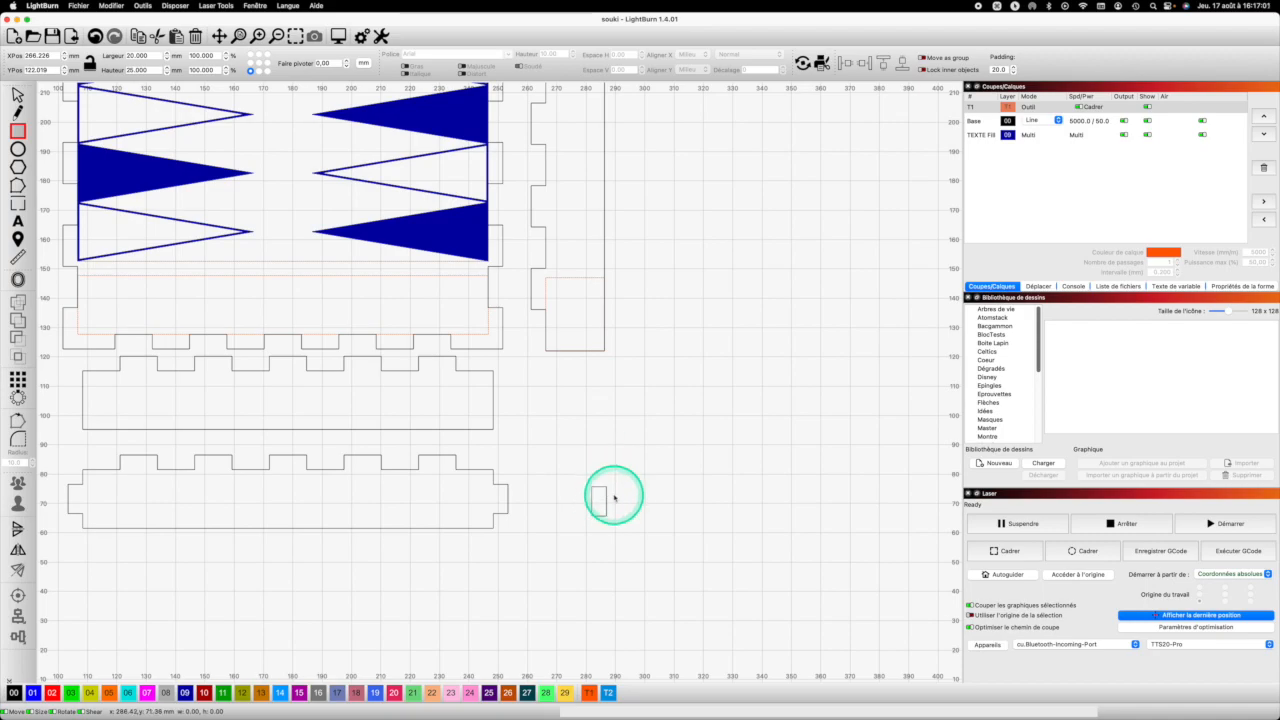
{"action": "left_click", "coordinate": [606, 498]}
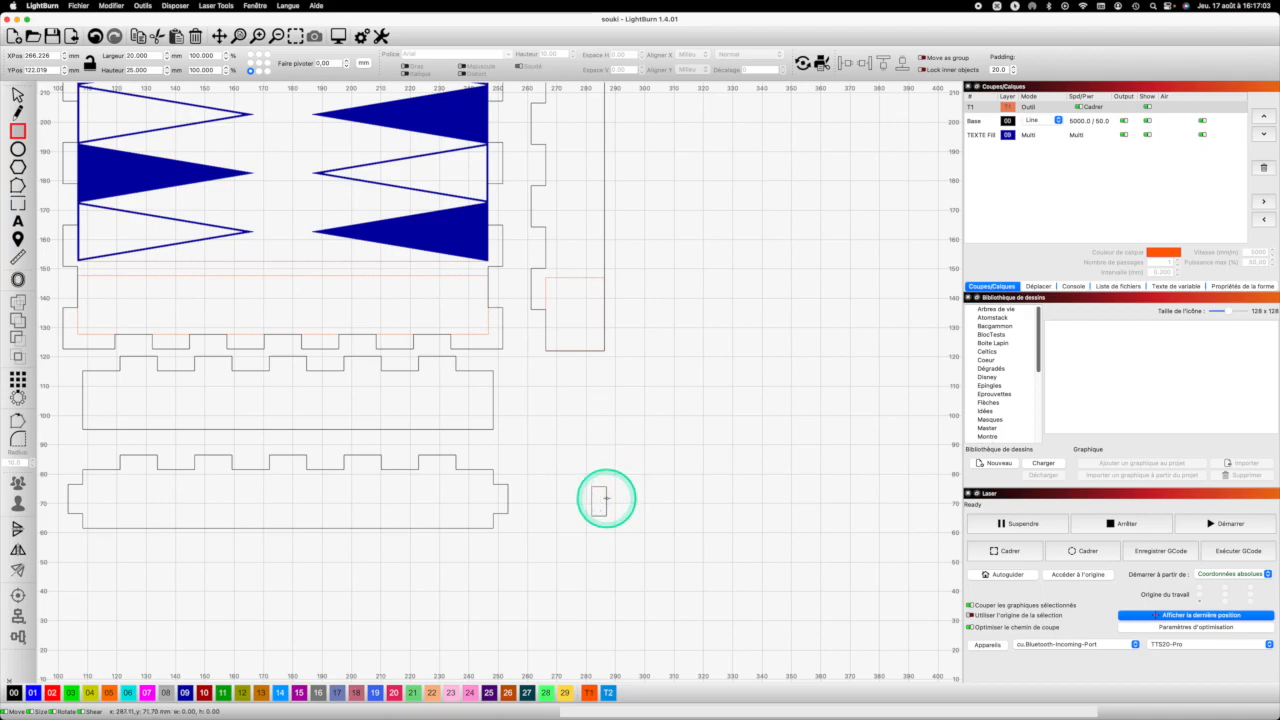
{"action": "left_click", "coordinate": [17, 94]}
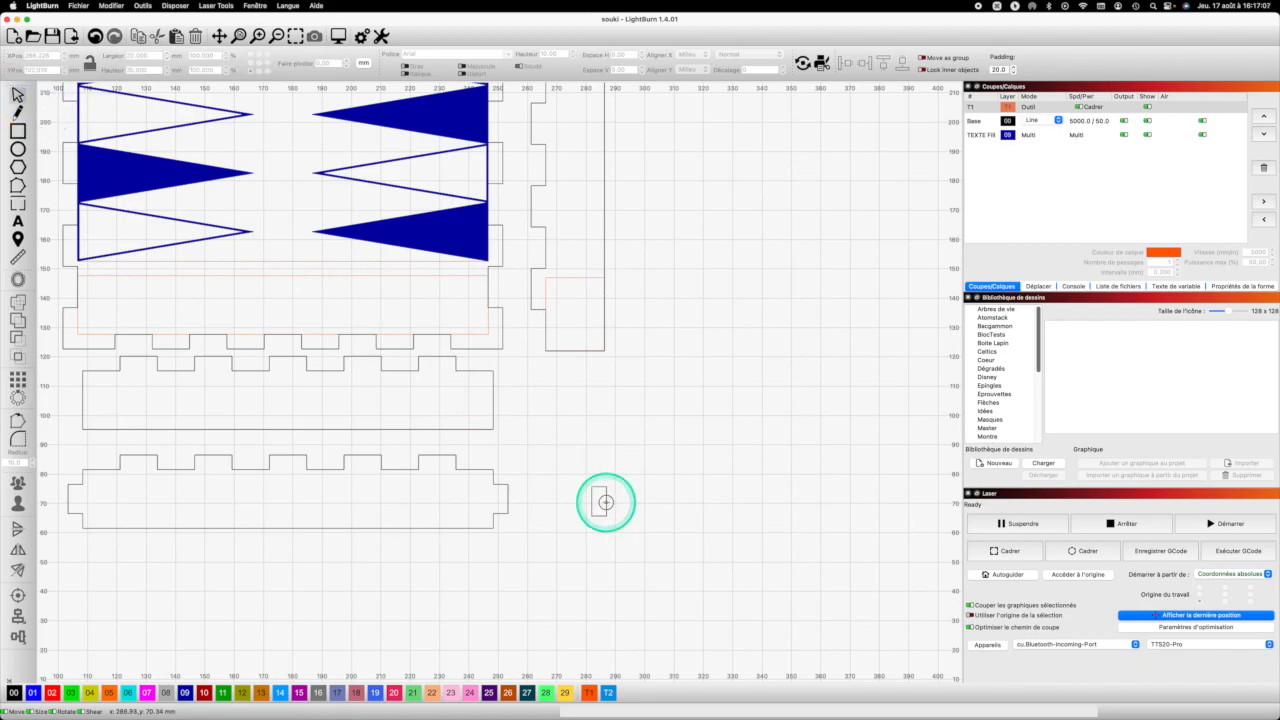
{"action": "left_click", "coordinate": [606, 505]}
{"action": "left_click", "coordinate": [314, 63]}
{"action": "type", "text": "90"}
{"action": "key", "text": "Return"}
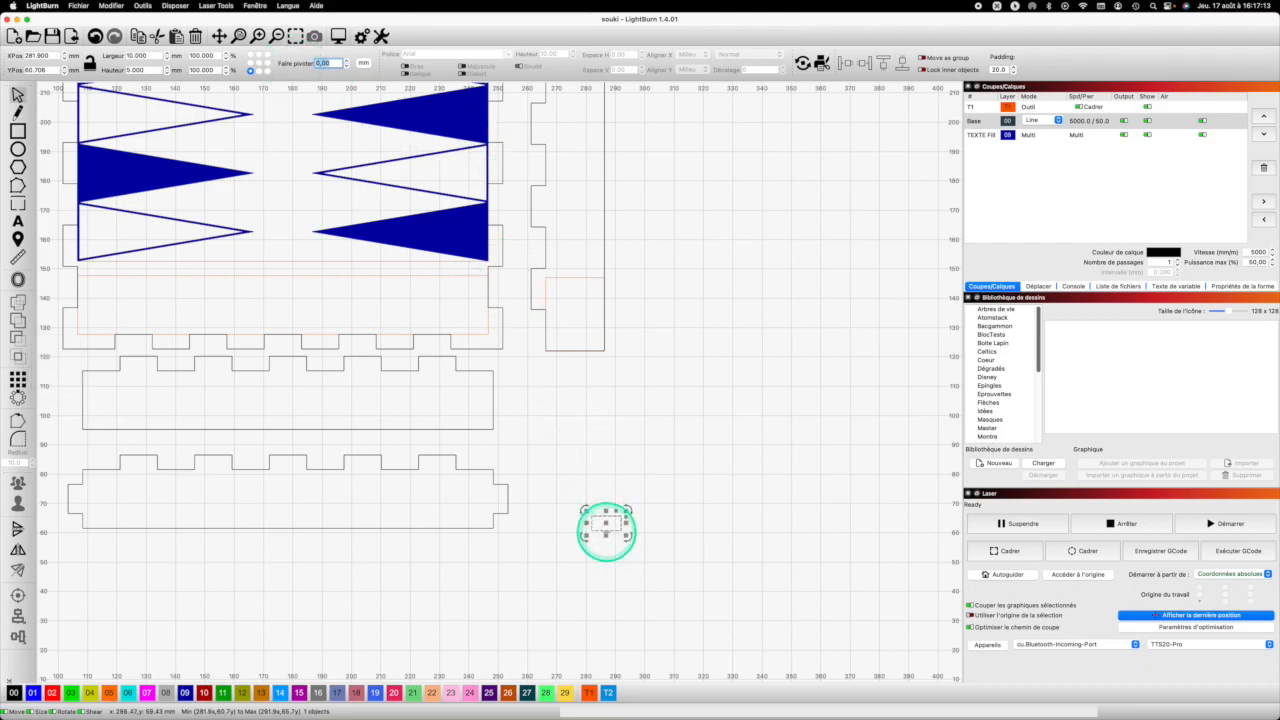
Move the rotated small rectangle so its bottom-edge midpoint meets the midpoint of the guide rectangle's top edge
{"action": "left_click_drag", "start_coordinate": [605, 528], "coordinate": [573, 275]}
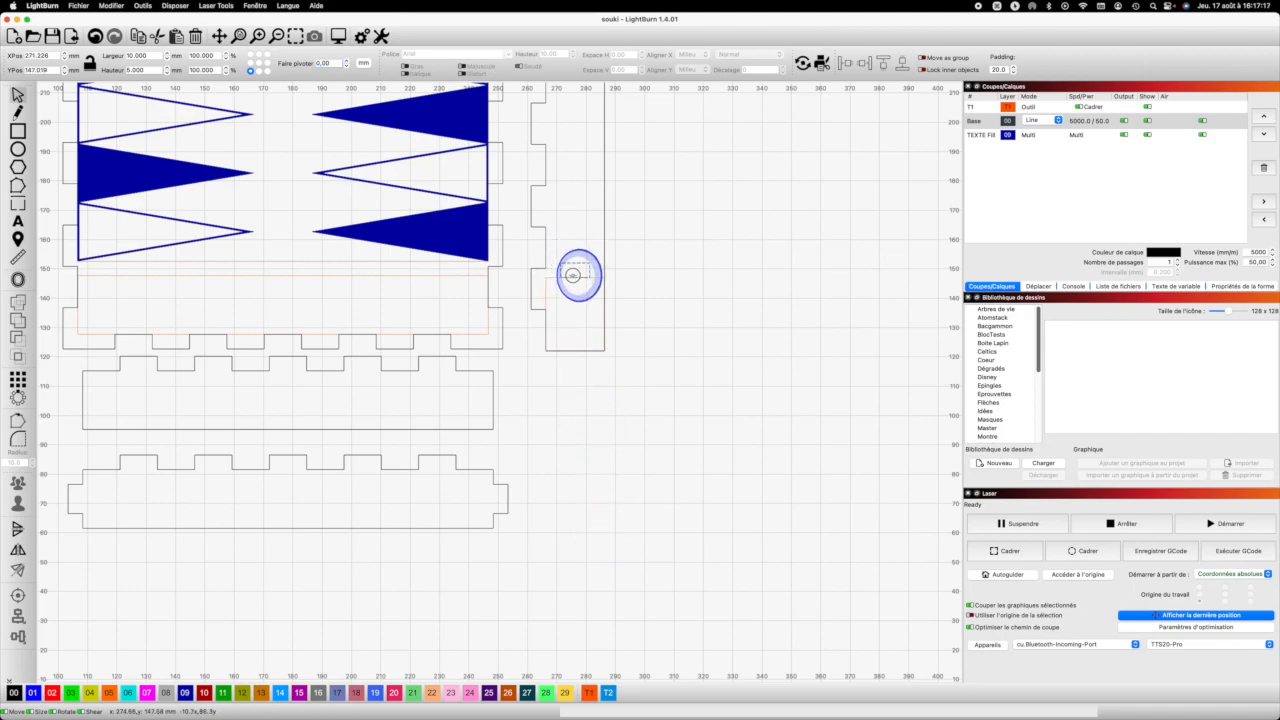
{"action": "left_click_drag", "start_coordinate": [573, 277], "coordinate": [574, 277]}
{"action": "left_click", "coordinate": [678, 278]}
Measure the distance from the small slot to the vertical panel's right edge
{"action": "left_click", "coordinate": [17, 257]}
{"action": "left_click", "coordinate": [589, 263]}
{"action": "left_click_drag", "start_coordinate": [589, 269], "coordinate": [603, 268]}
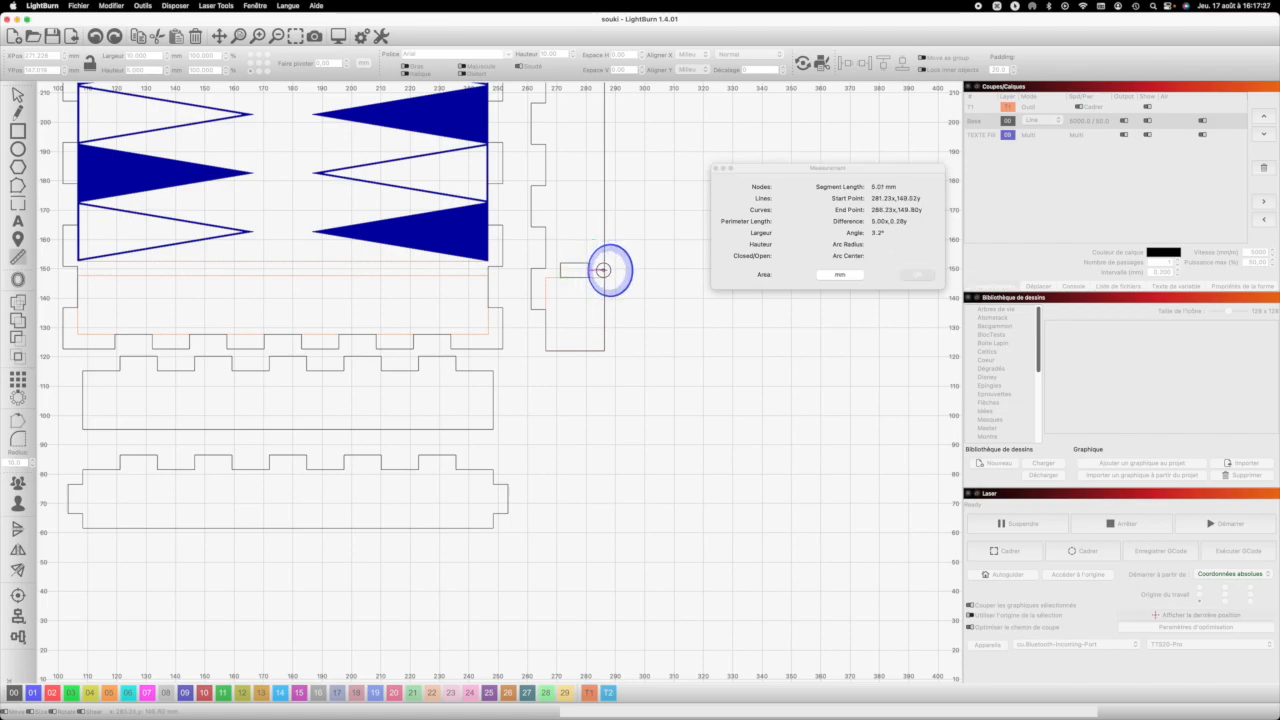
{"action": "left_click_drag", "start_coordinate": [603, 269], "coordinate": [604, 270]}
{"action": "key", "text": "Escape"}
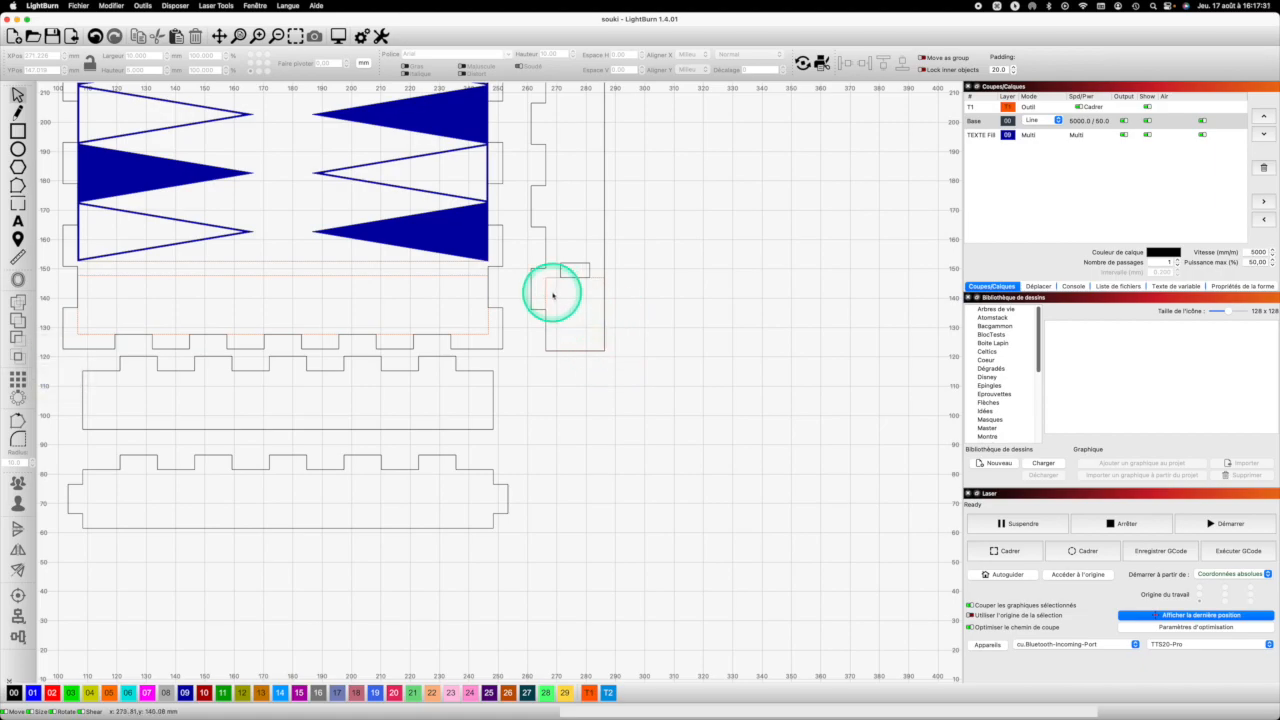
Delete the orange guide rectangle on the vertical panel and group the slot with the panel
{"action": "left_click", "coordinate": [548, 278]}
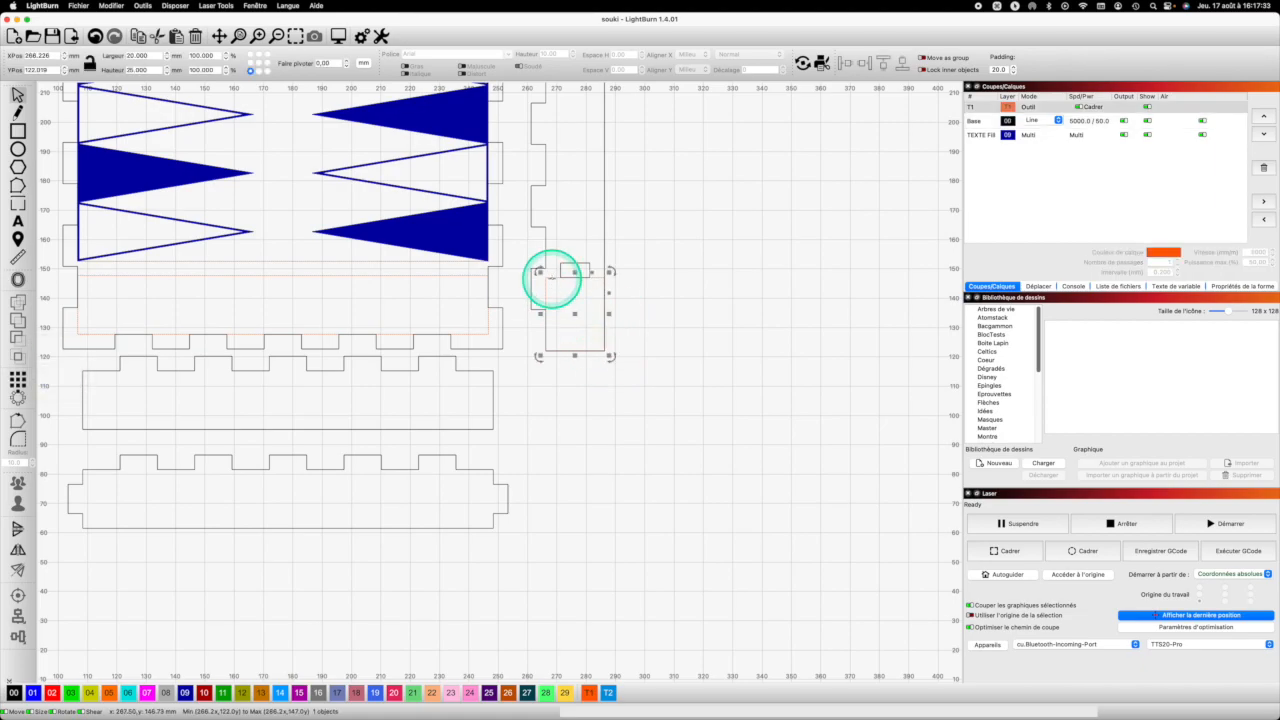
{"action": "key", "text": "Delete"}
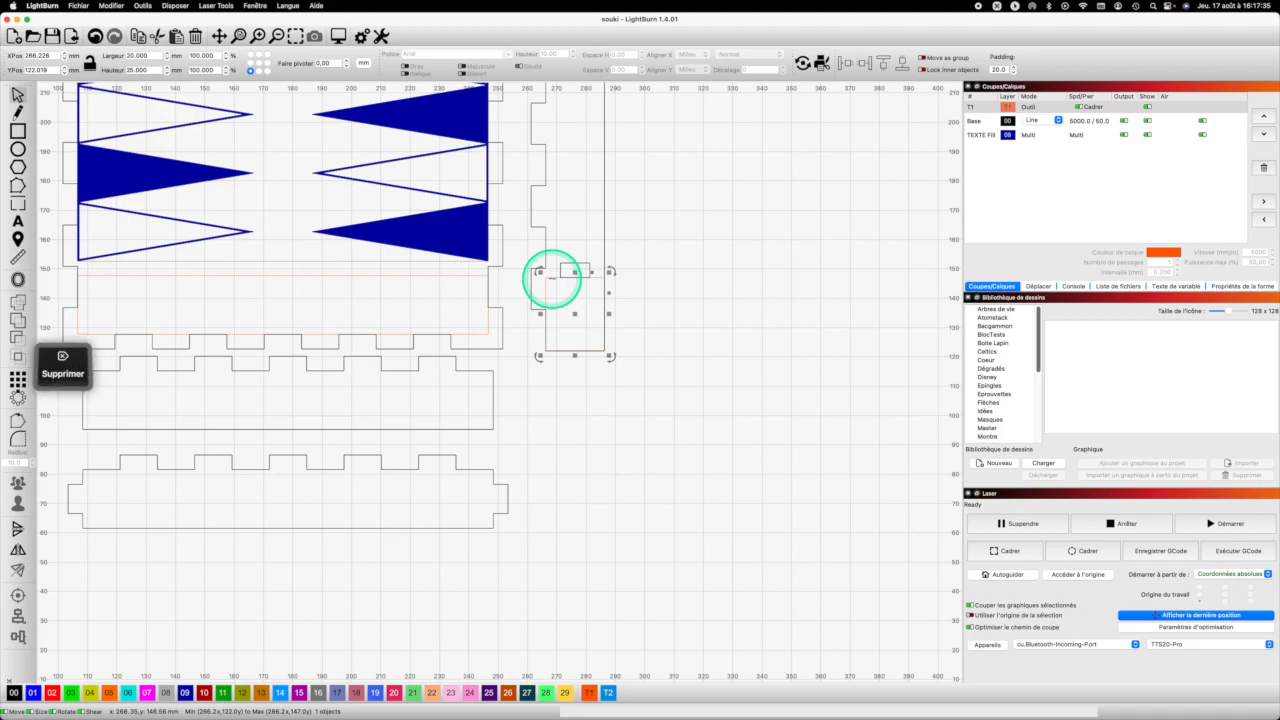
{"action": "left_click", "coordinate": [517, 223]}
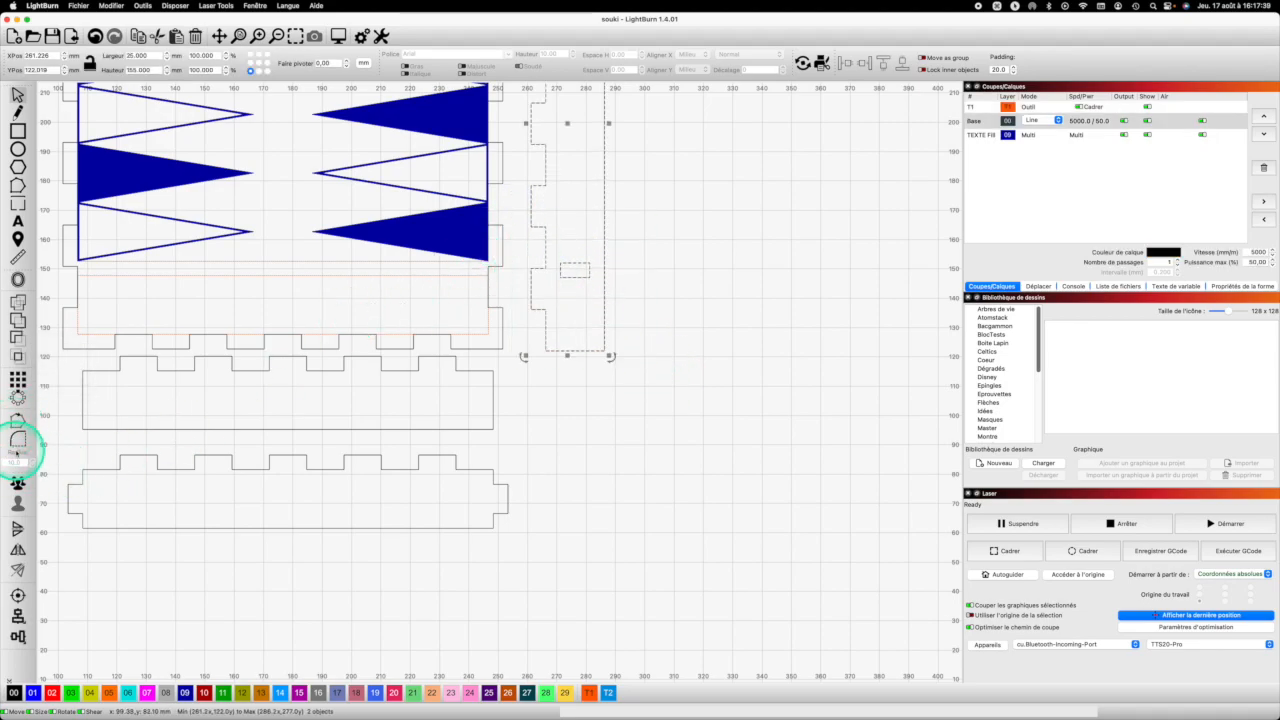
{"action": "left_click", "coordinate": [18, 483]}
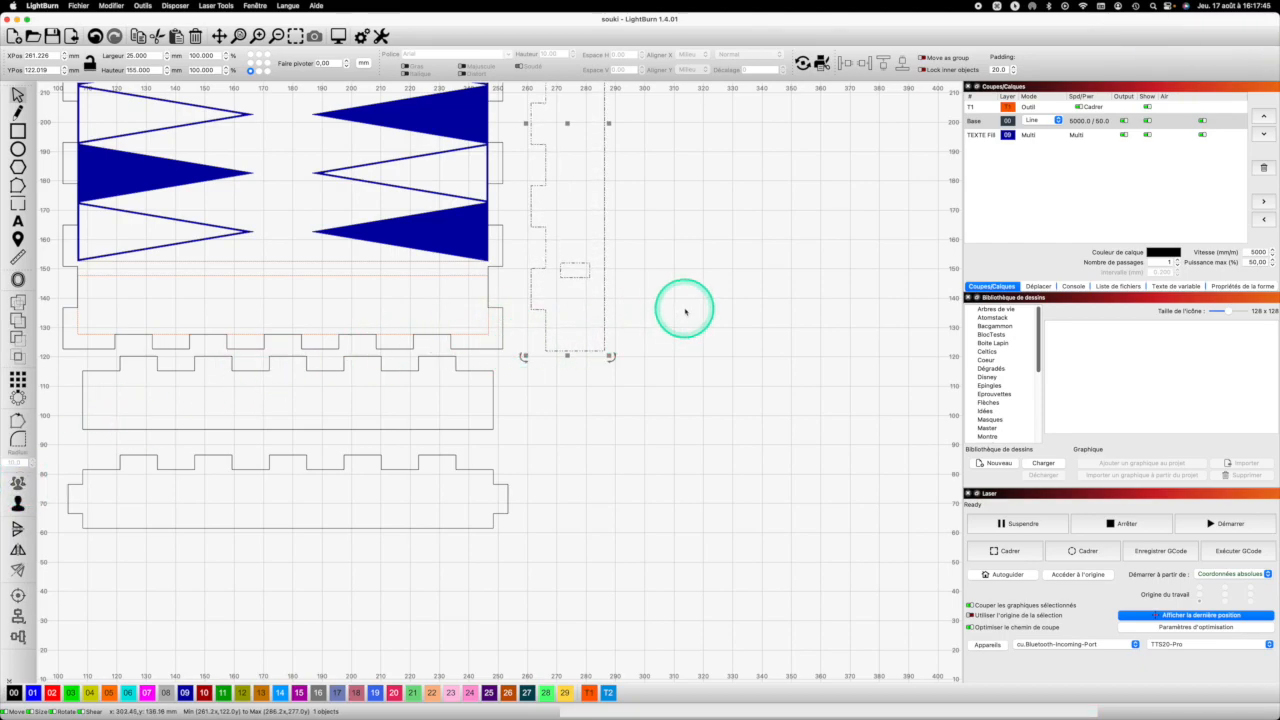
Paste a copy of the slotted vertical panel to the left of the board and mirror it horizontally
{"action": "scroll", "coordinate": [674, 307], "scroll_direction": "down", "scroll_amount": 4}
{"action": "scroll", "coordinate": [676, 306], "scroll_direction": "down", "scroll_amount": 1}
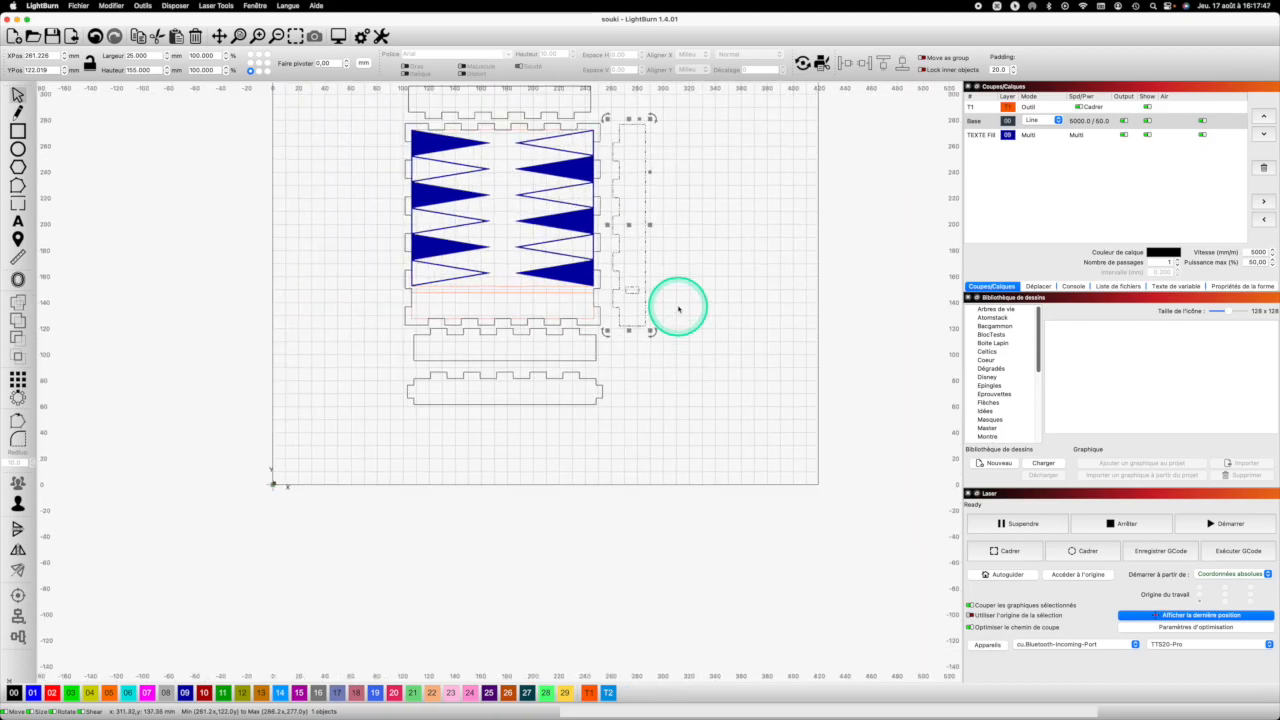
{"action": "key", "text": "super+c"}
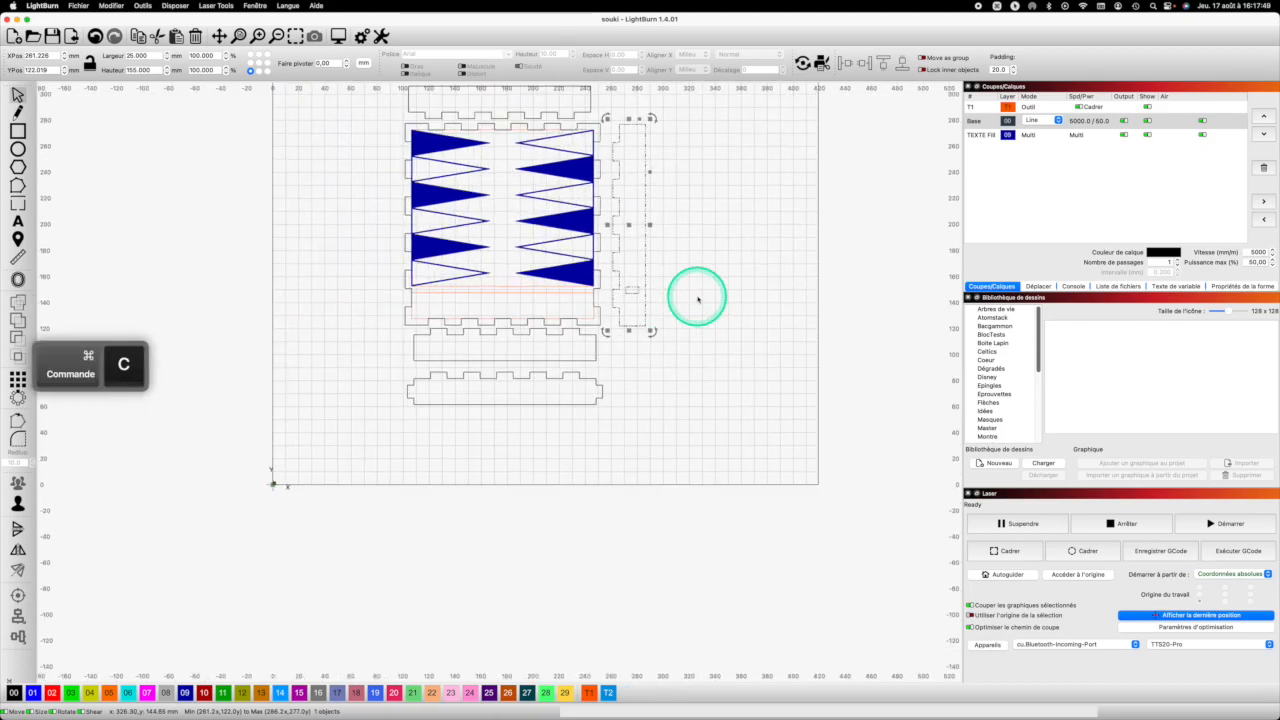
{"action": "left_click", "coordinate": [360, 290]}
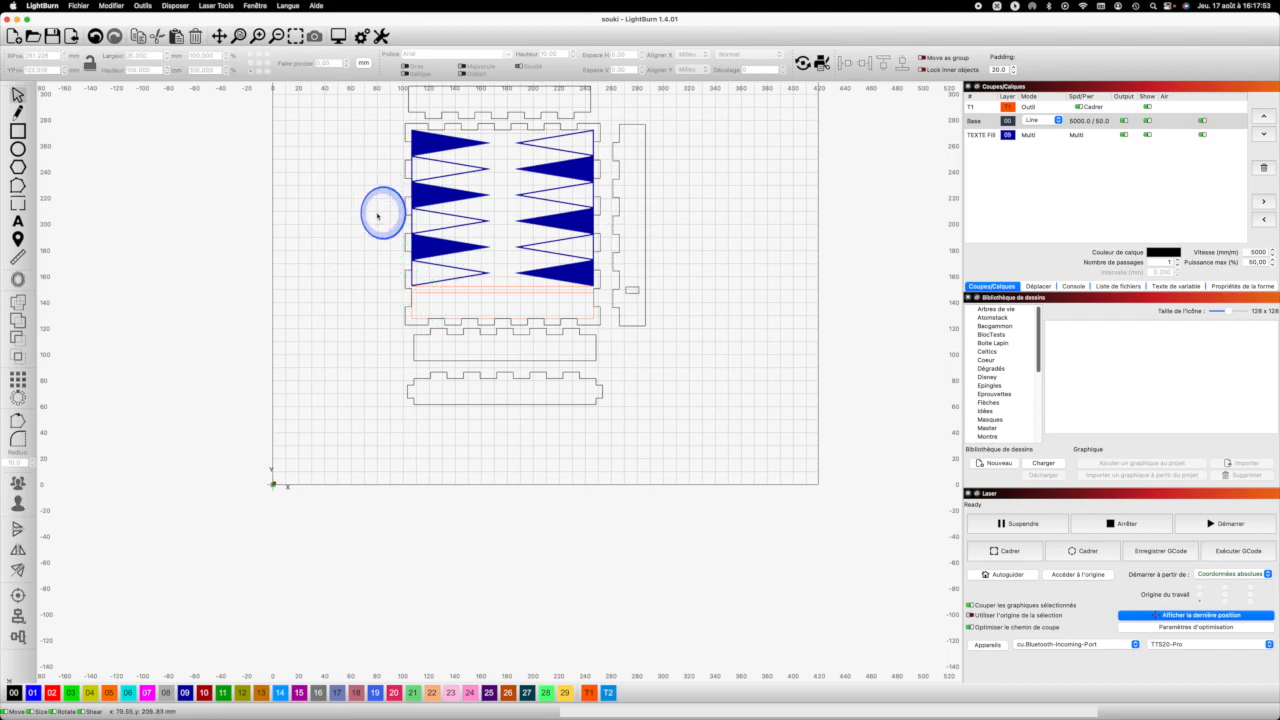
{"action": "key", "text": "super+v"}
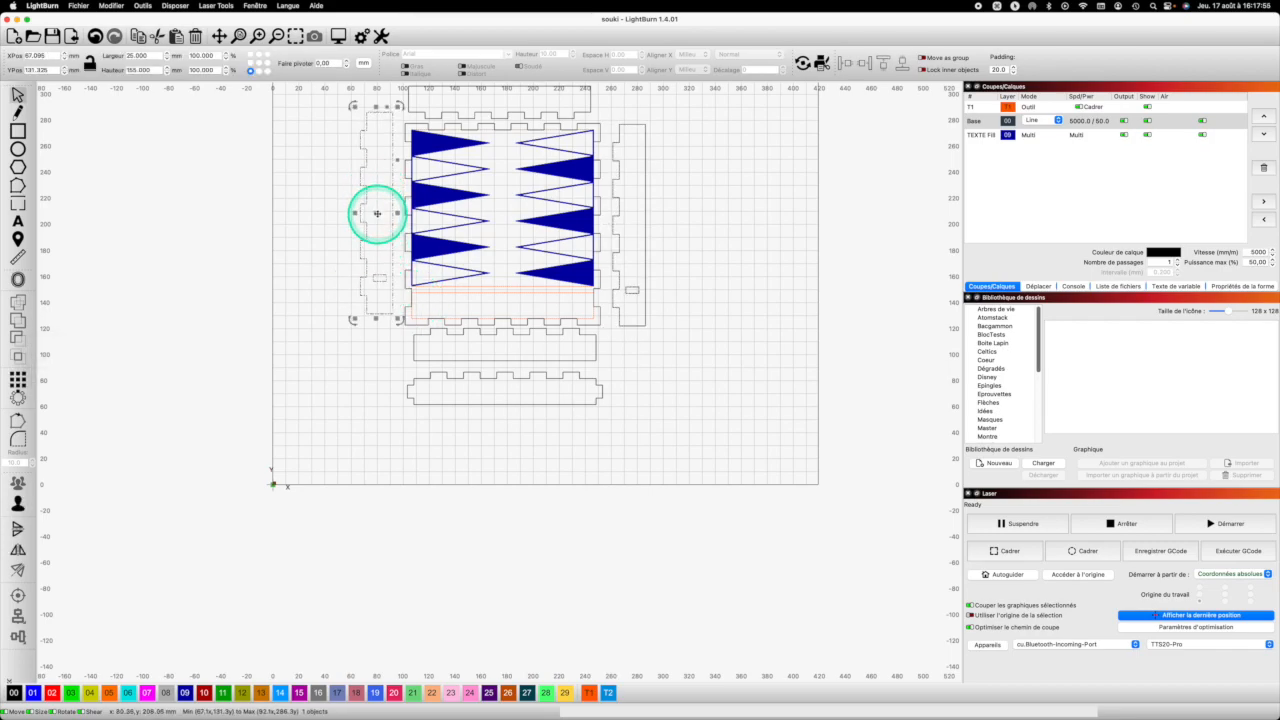
{"action": "left_click", "coordinate": [17, 549]}
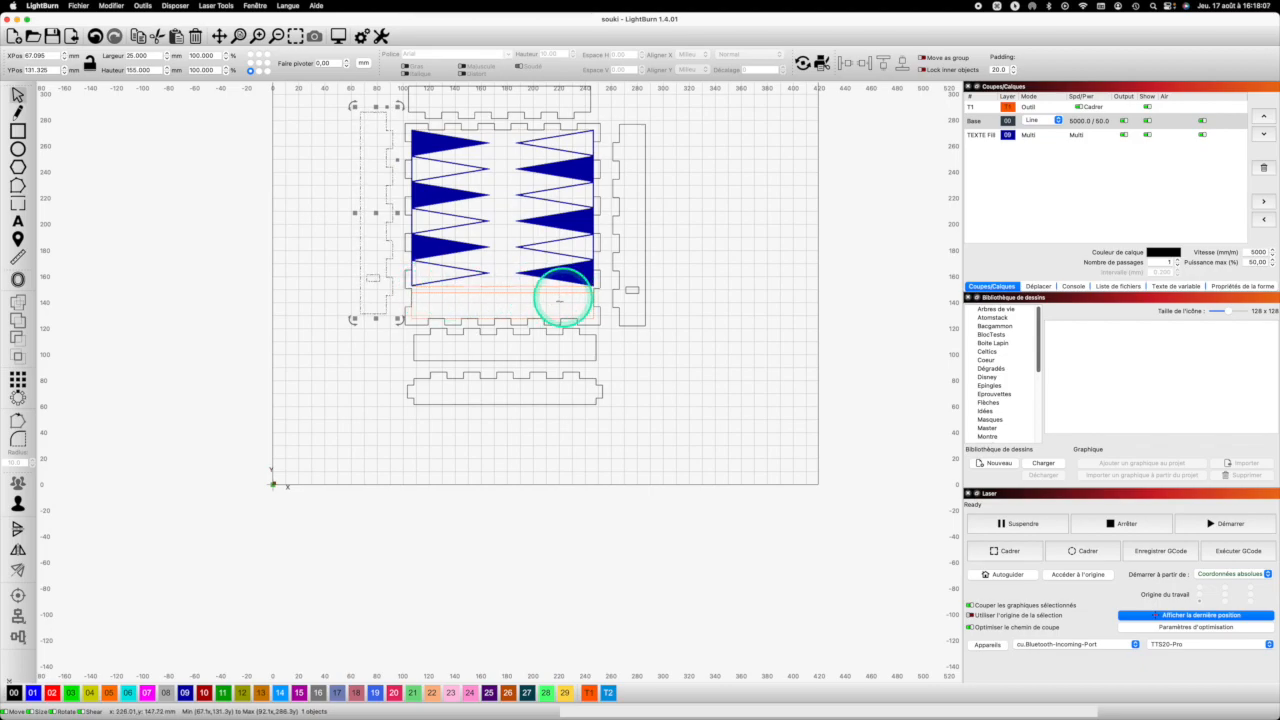
Draw a guide rectangle on the orange T1 layer below the lowest tabbed panel and size it to 140 × 5 mm
{"action": "left_click", "coordinate": [18, 131]}
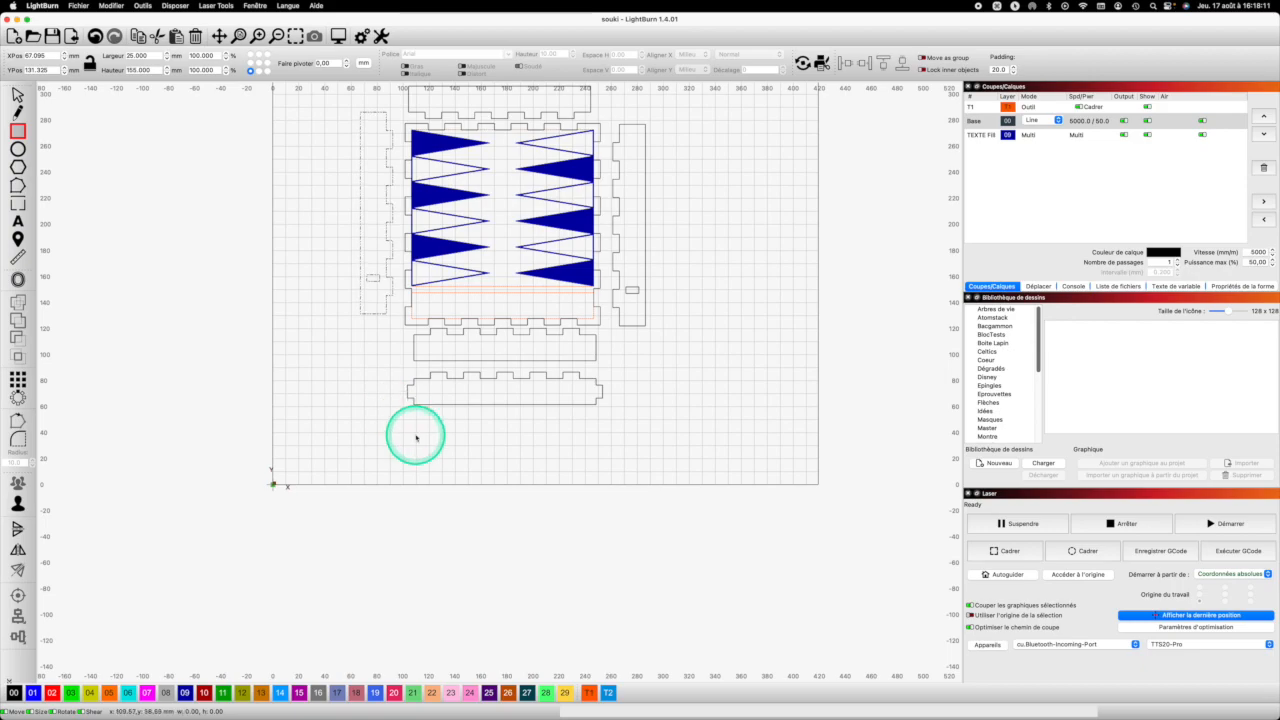
{"action": "left_click_drag", "start_coordinate": [412, 418], "coordinate": [624, 427]}
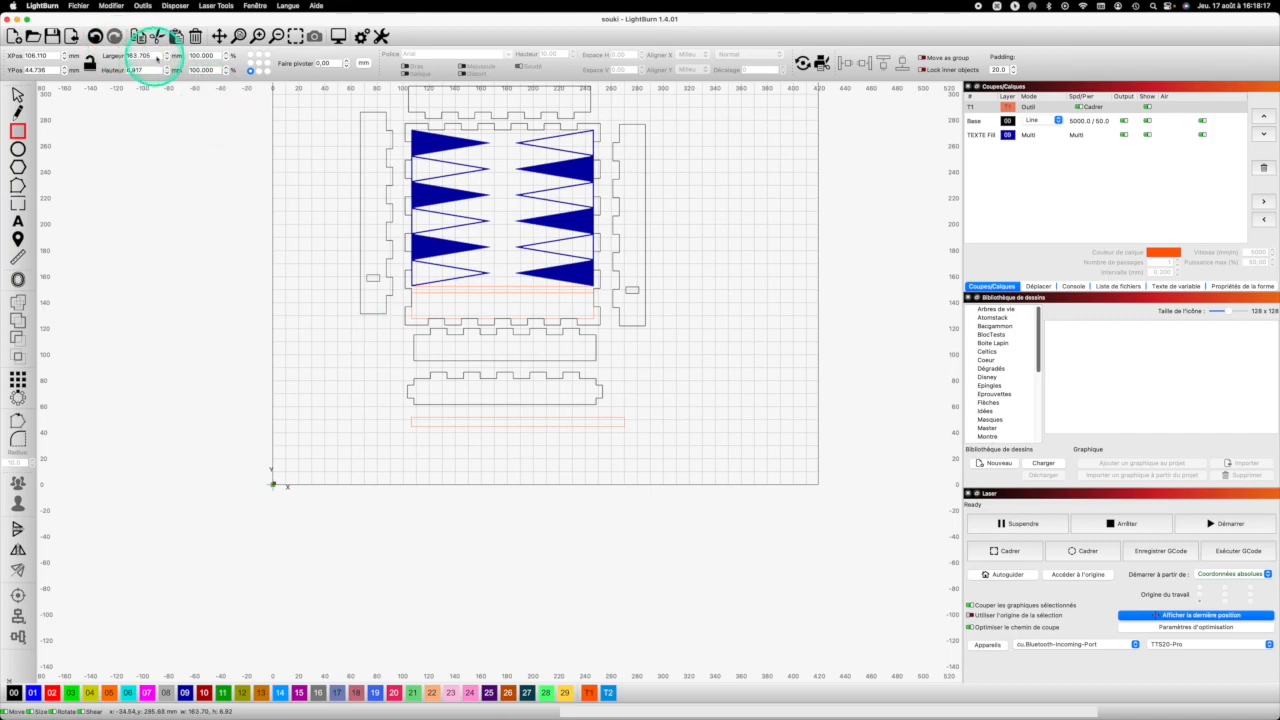
{"action": "left_click_drag", "start_coordinate": [158, 56], "coordinate": [123, 56]}
{"action": "type", "text": "140"}
{"action": "left_click_drag", "start_coordinate": [146, 68], "coordinate": [118, 69]}
{"action": "type", "text": "5"}
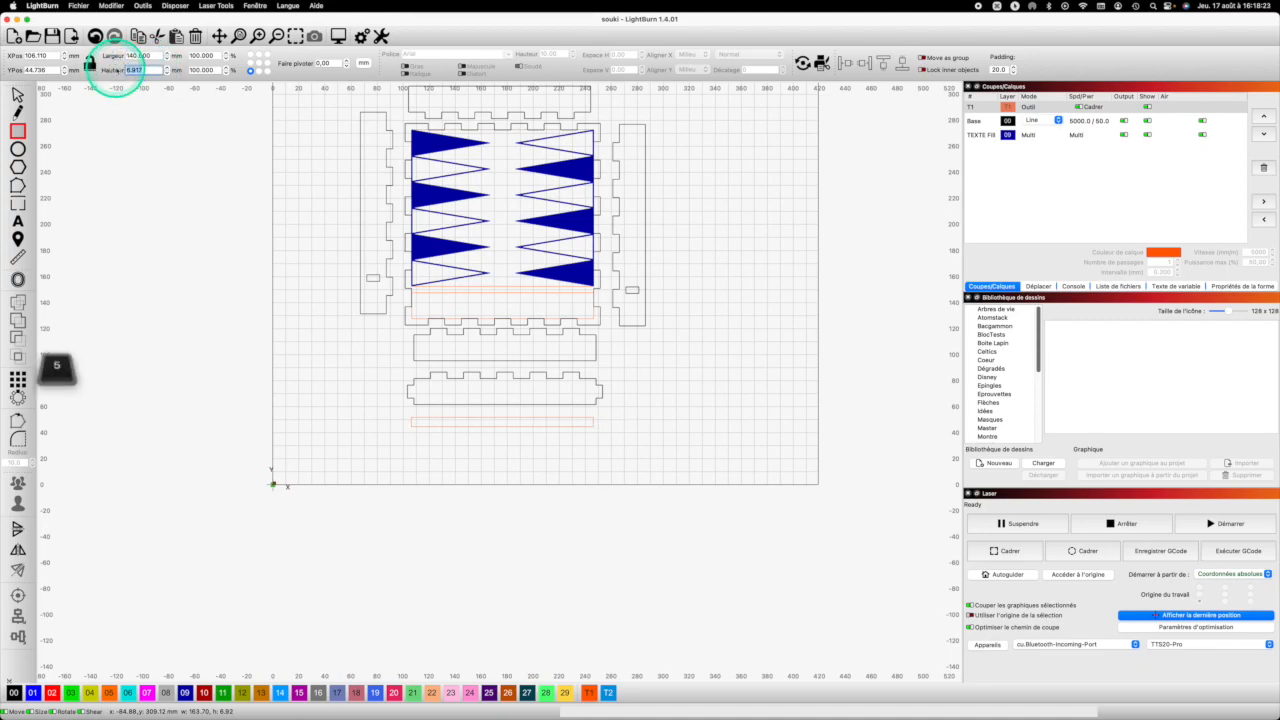
{"action": "key", "text": "Return"}
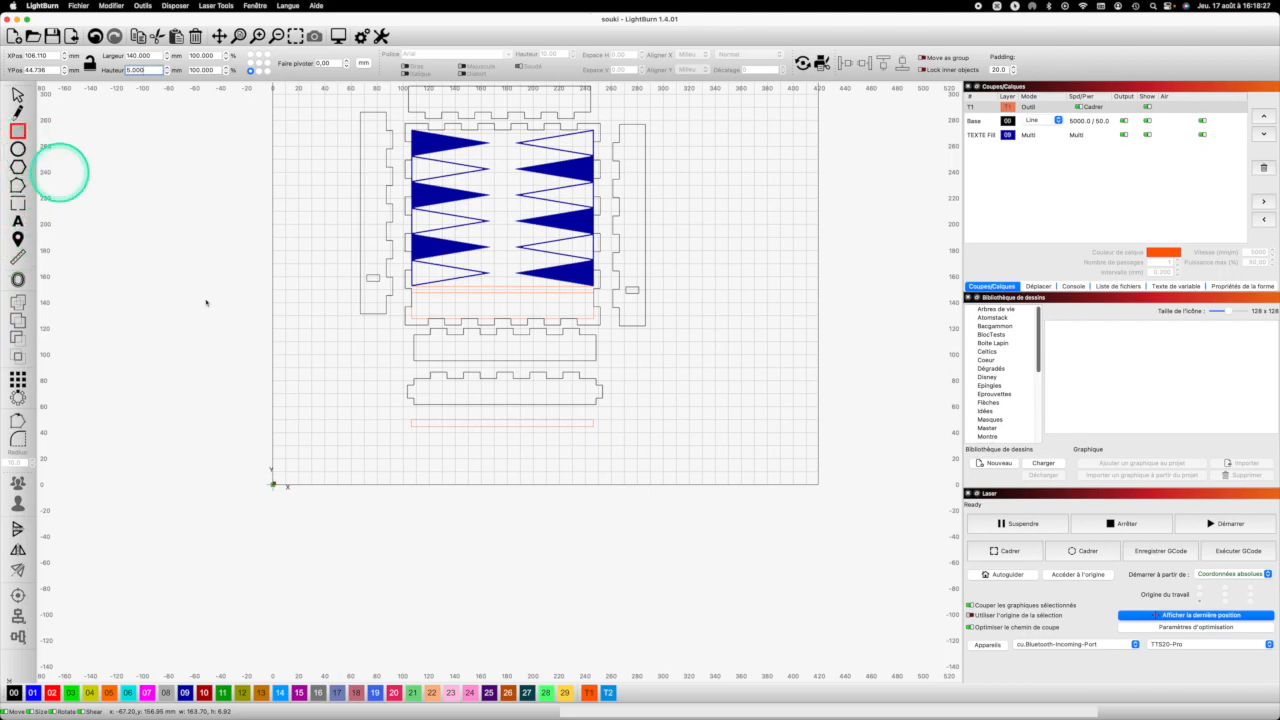
Draw a small rectangle about 27 × 7 mm beneath the orange guide strip and assign it to the black 00 Base layer
{"action": "left_click_drag", "start_coordinate": [412, 435], "coordinate": [434, 452]}
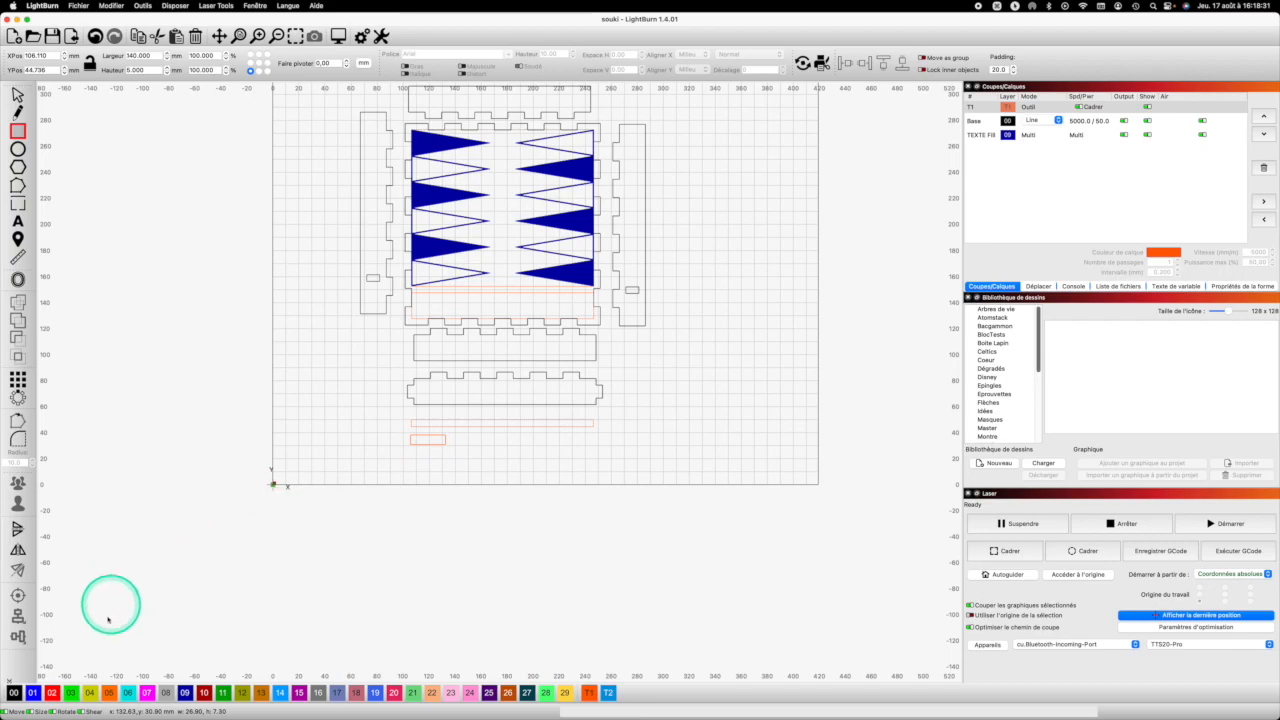
{"action": "key", "text": "Escape"}
{"action": "left_click", "coordinate": [13, 690]}
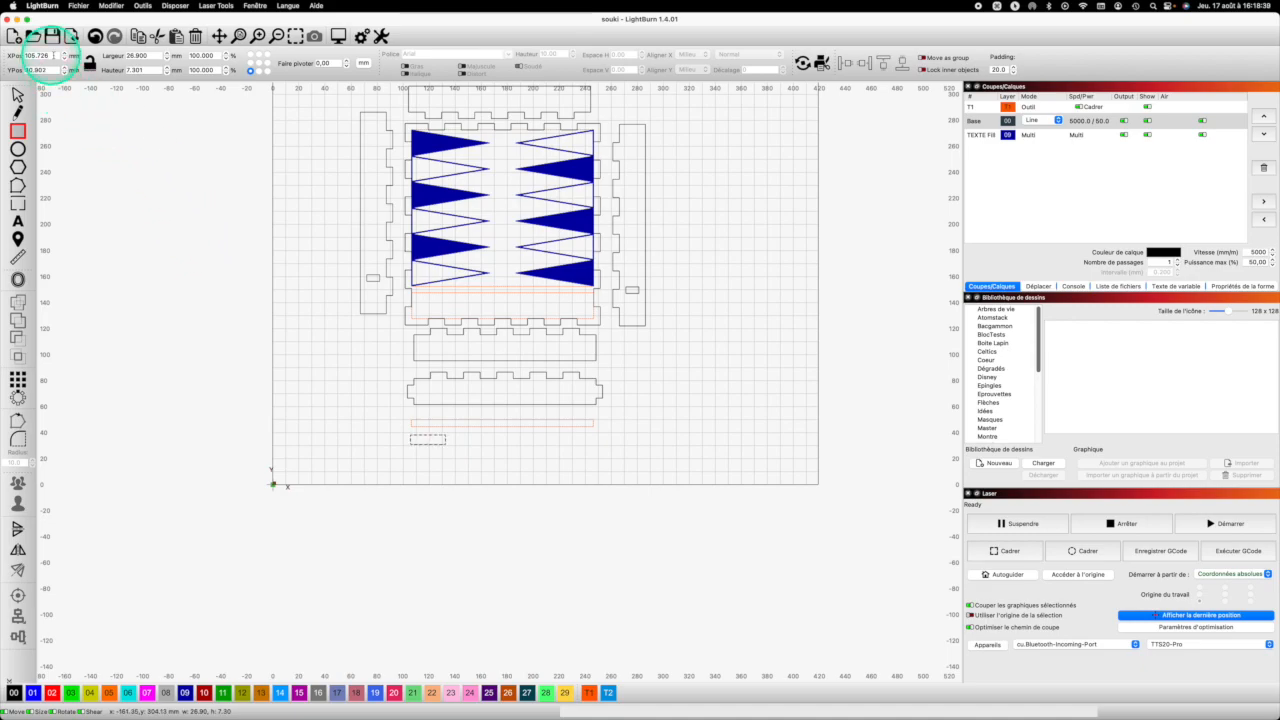
Set the small black rectangle's width to 140/11 mm and its height to 5 mm
{"action": "left_click_drag", "start_coordinate": [147, 53], "coordinate": [118, 55]}
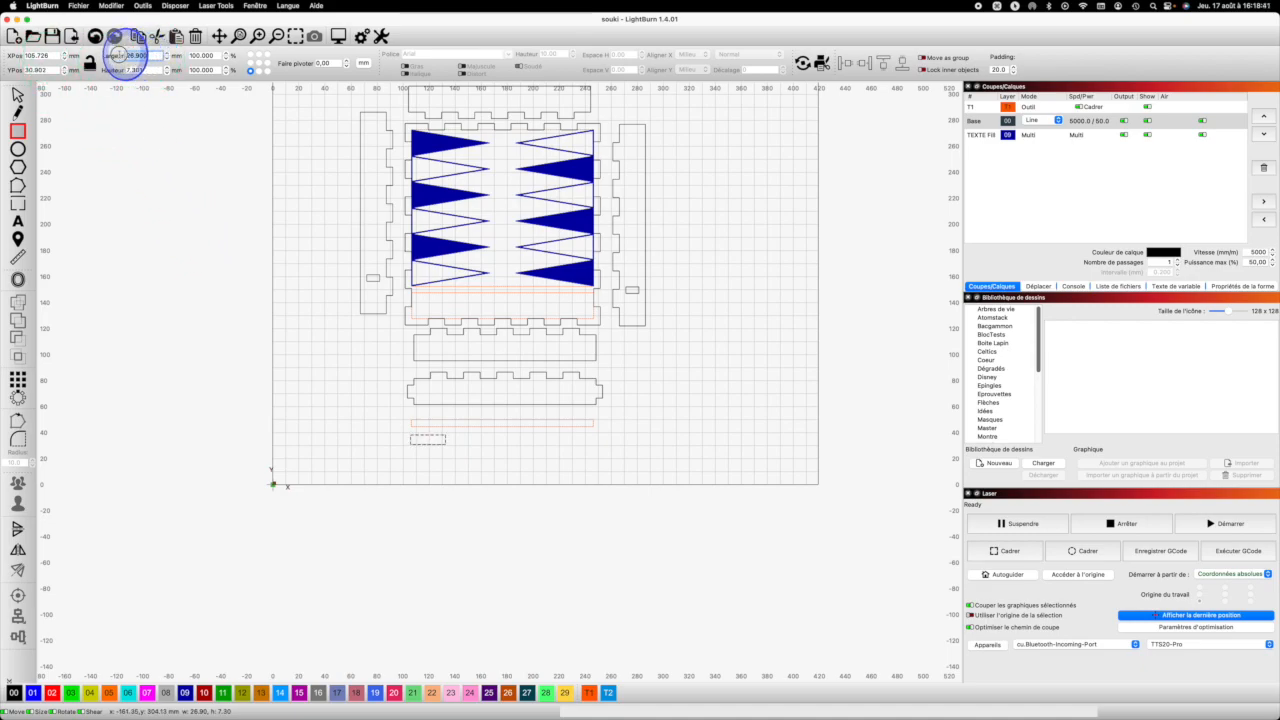
{"action": "type", "text": "140"}
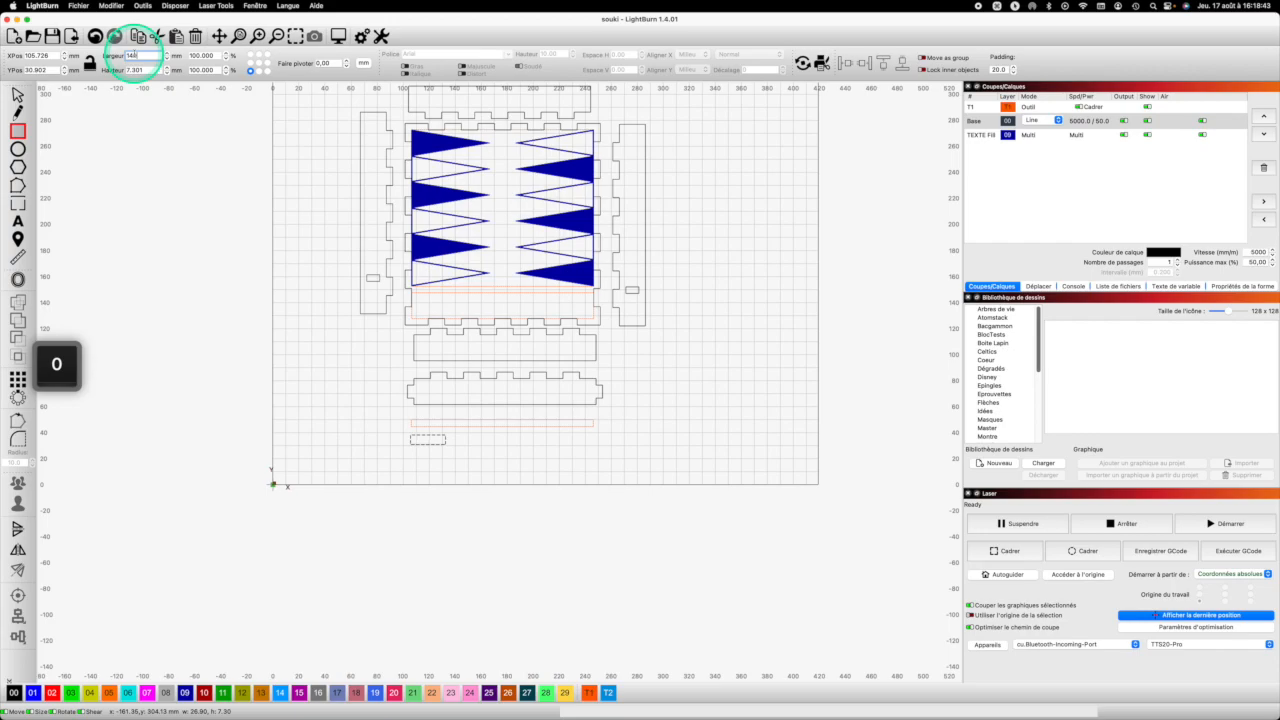
{"action": "type", "text": ".000/1.1"}
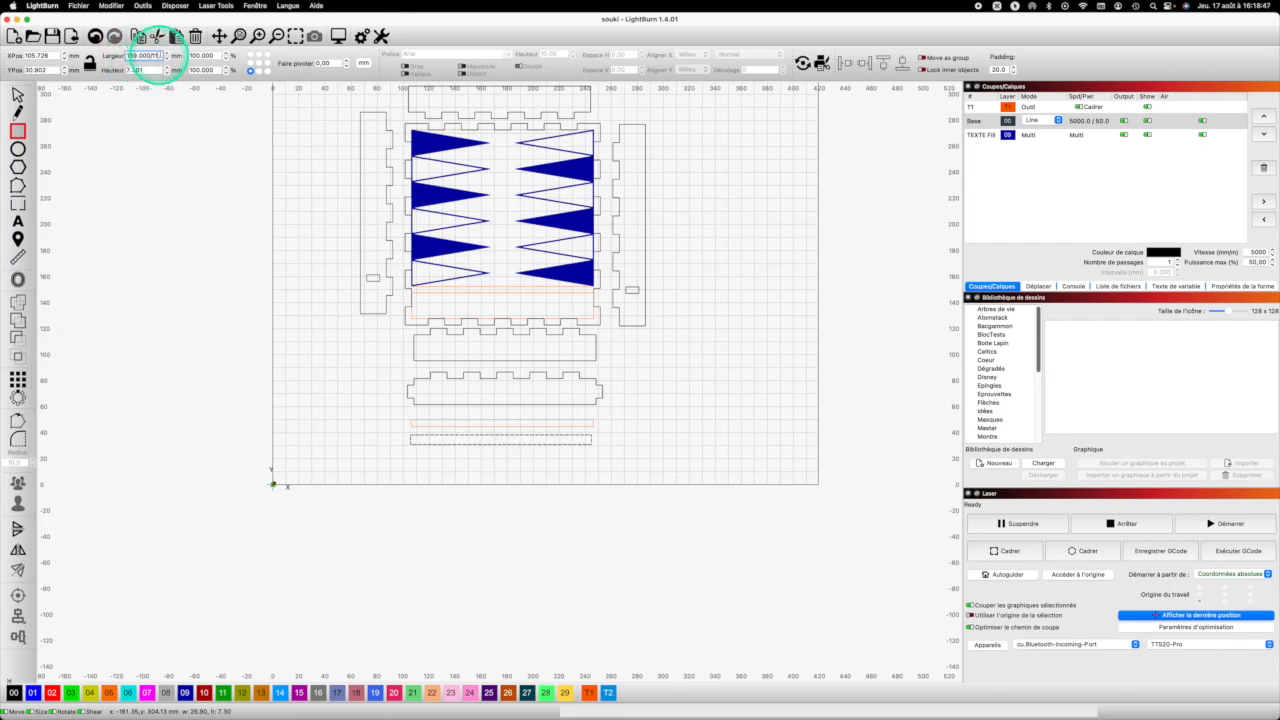
{"action": "left_click_drag", "start_coordinate": [161, 55], "coordinate": [78, 54]}
{"action": "type", "text": "4"}
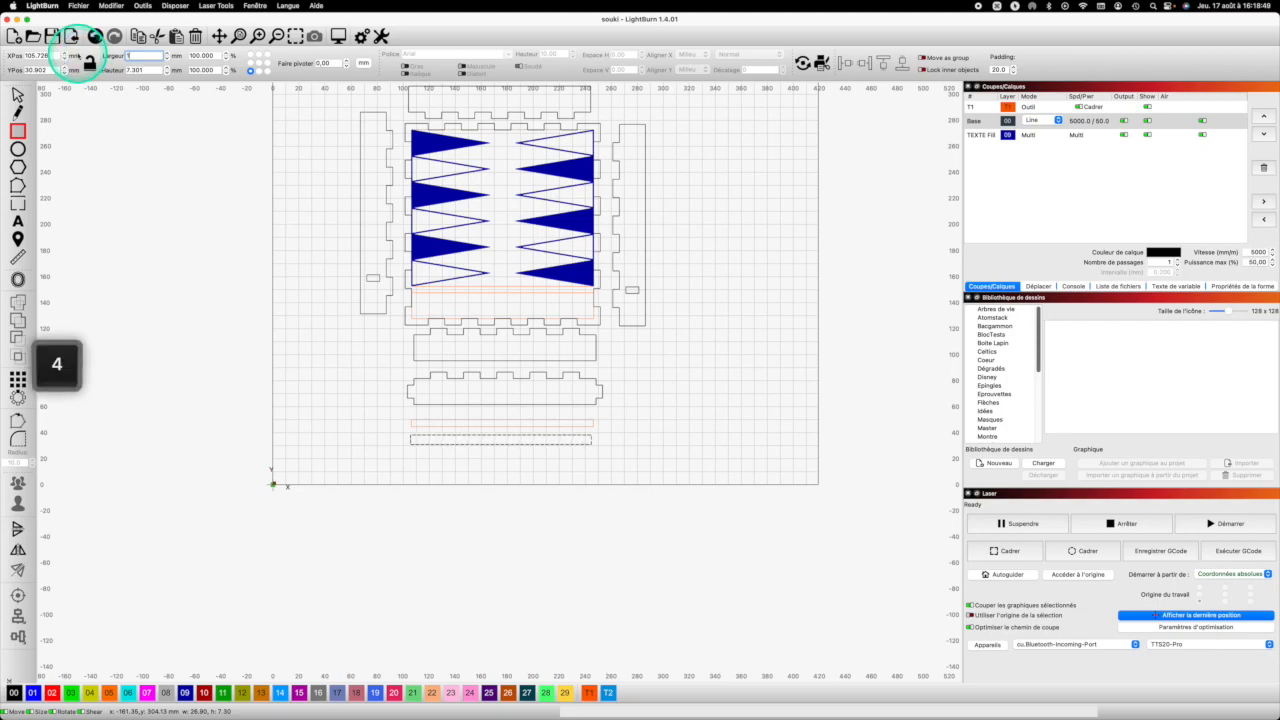
{"action": "type", "text": "40/11"}
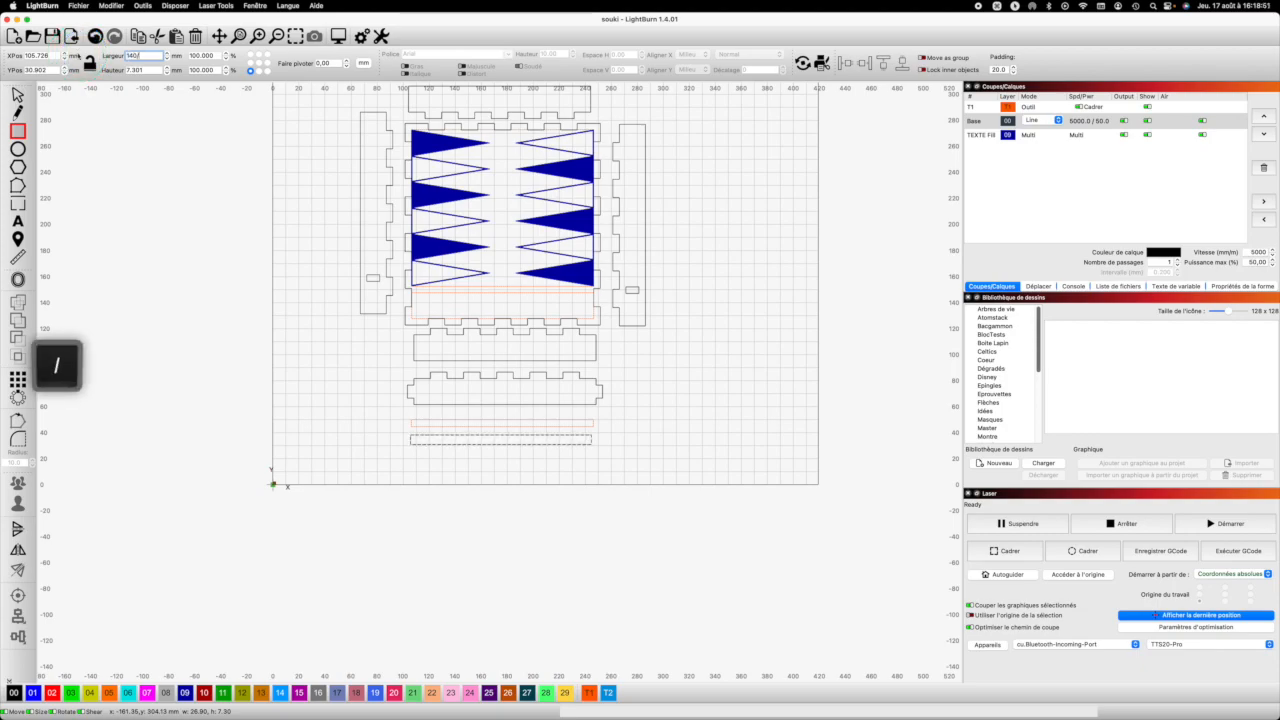
{"action": "left_click", "coordinate": [150, 71]}
{"action": "left_click", "coordinate": [89, 63]}
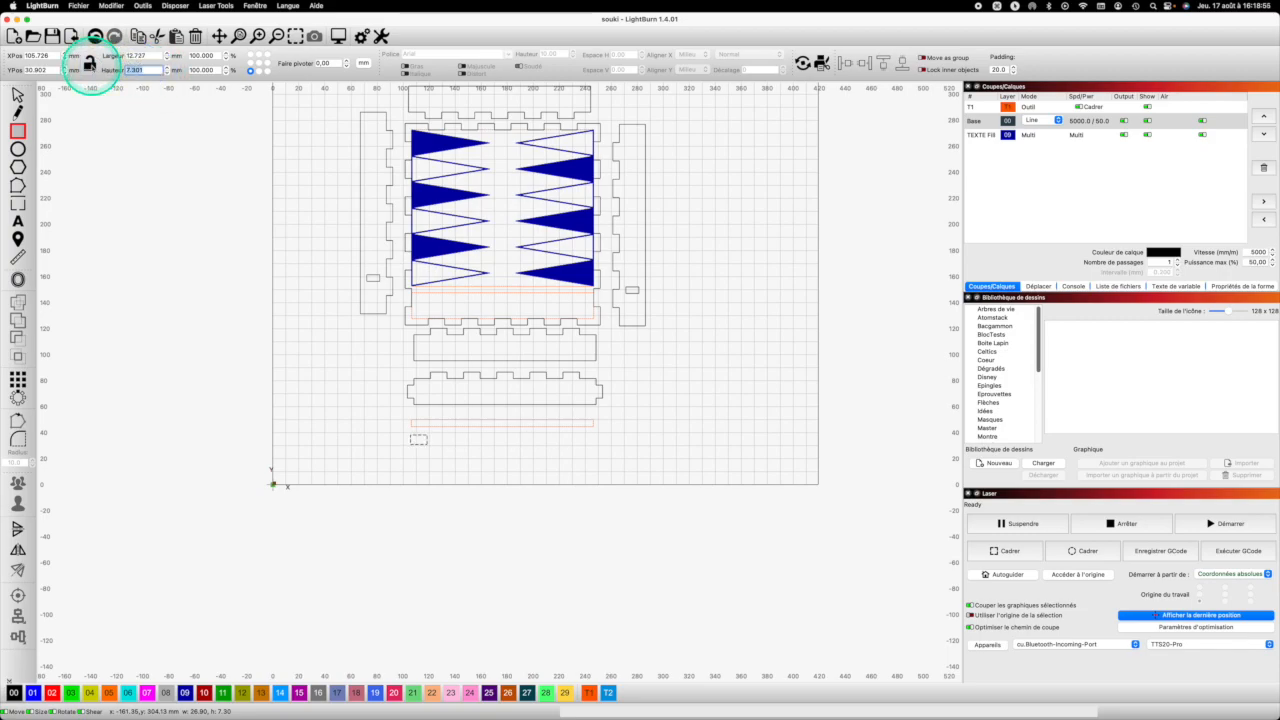
{"action": "type", "text": "5"}
{"action": "key", "text": "Return"}
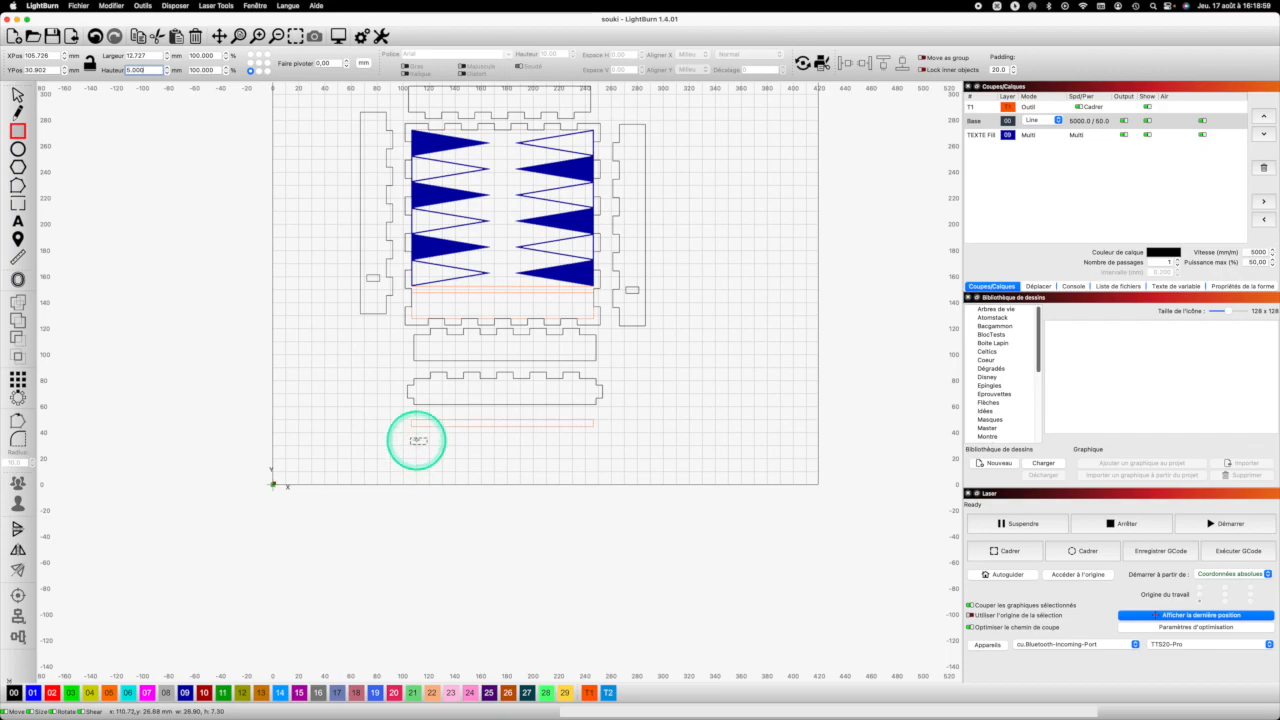
{"action": "scroll", "coordinate": [416, 440], "scroll_direction": "up", "scroll_amount": 5}
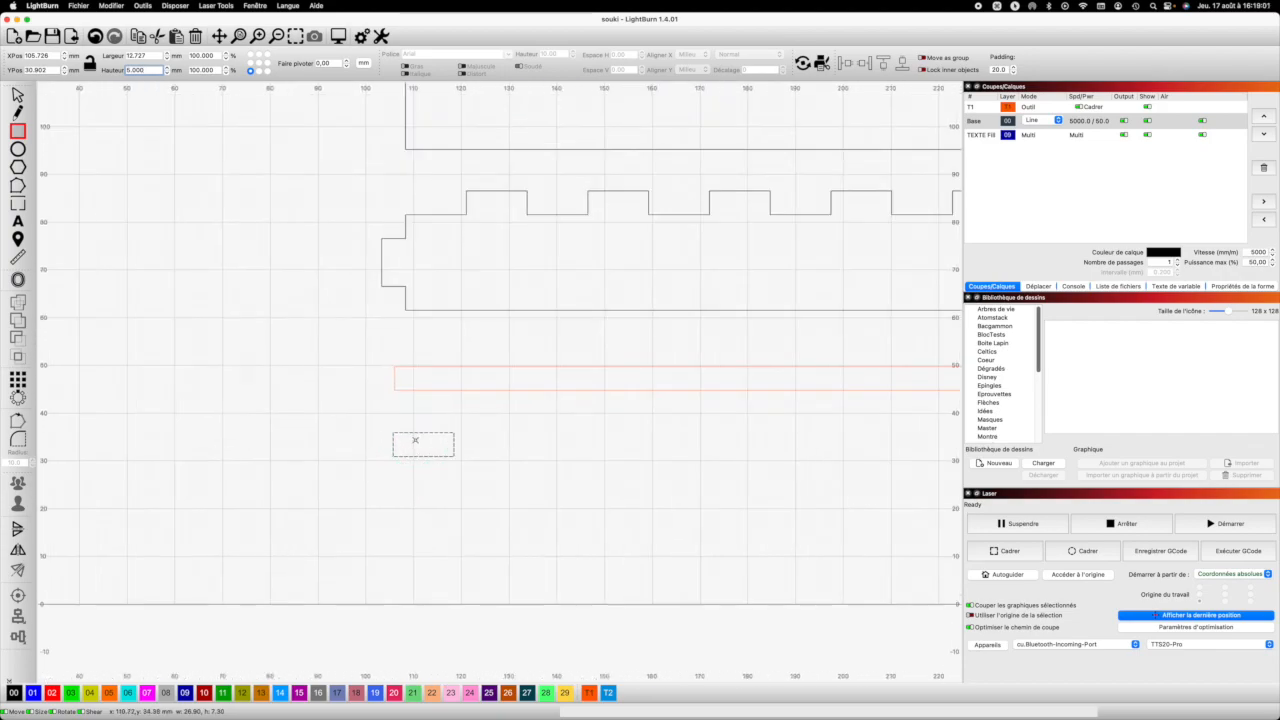
{"action": "left_click", "coordinate": [397, 383]}
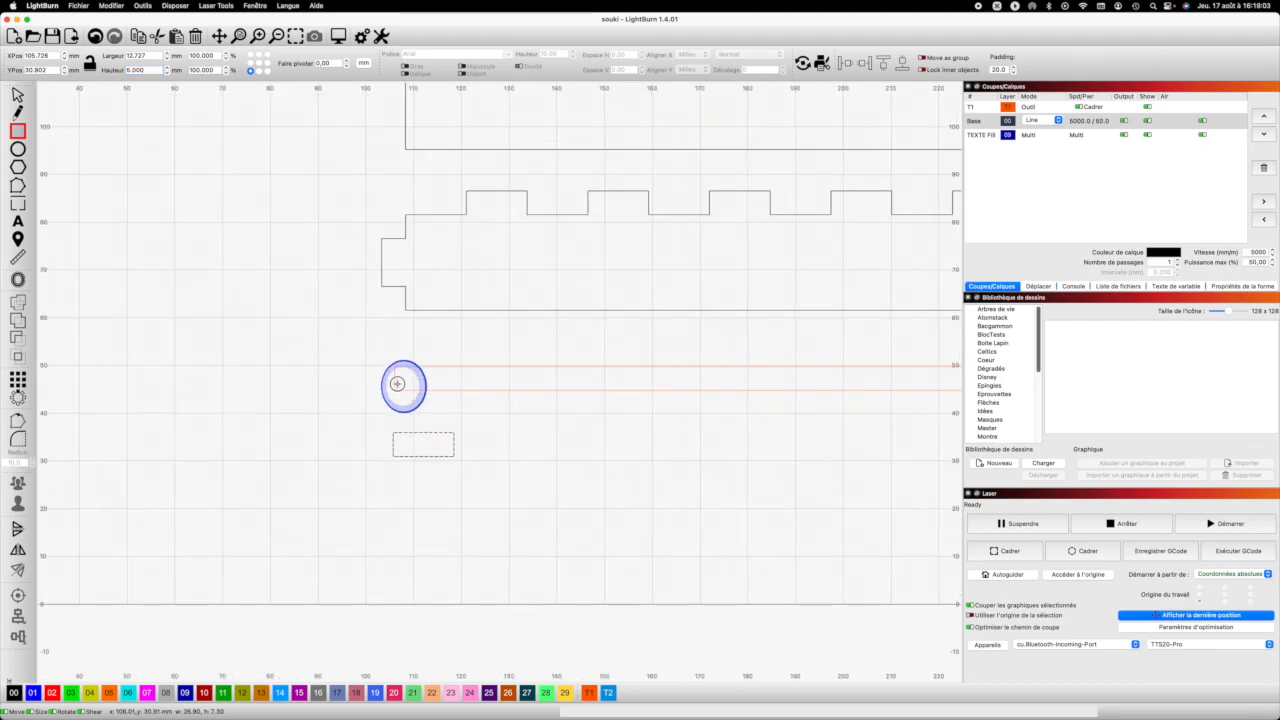
{"action": "left_click_drag", "start_coordinate": [397, 383], "coordinate": [399, 398]}
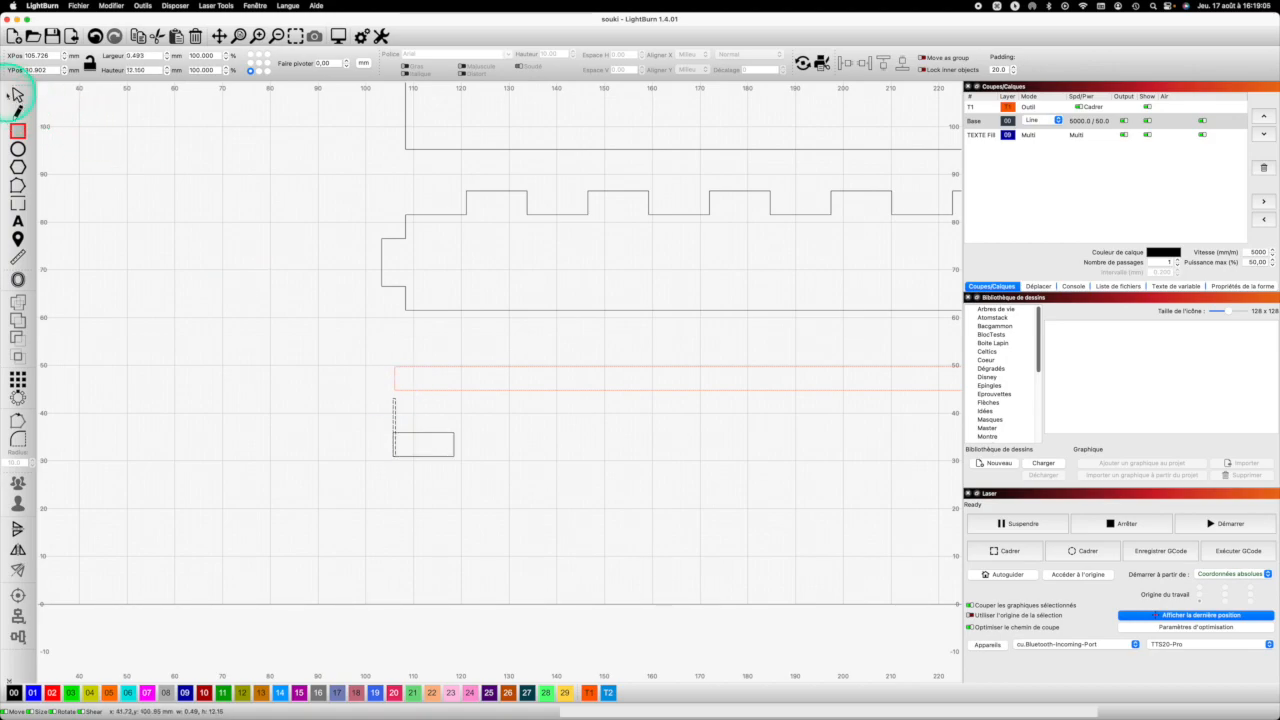
{"action": "key", "text": "Escape"}
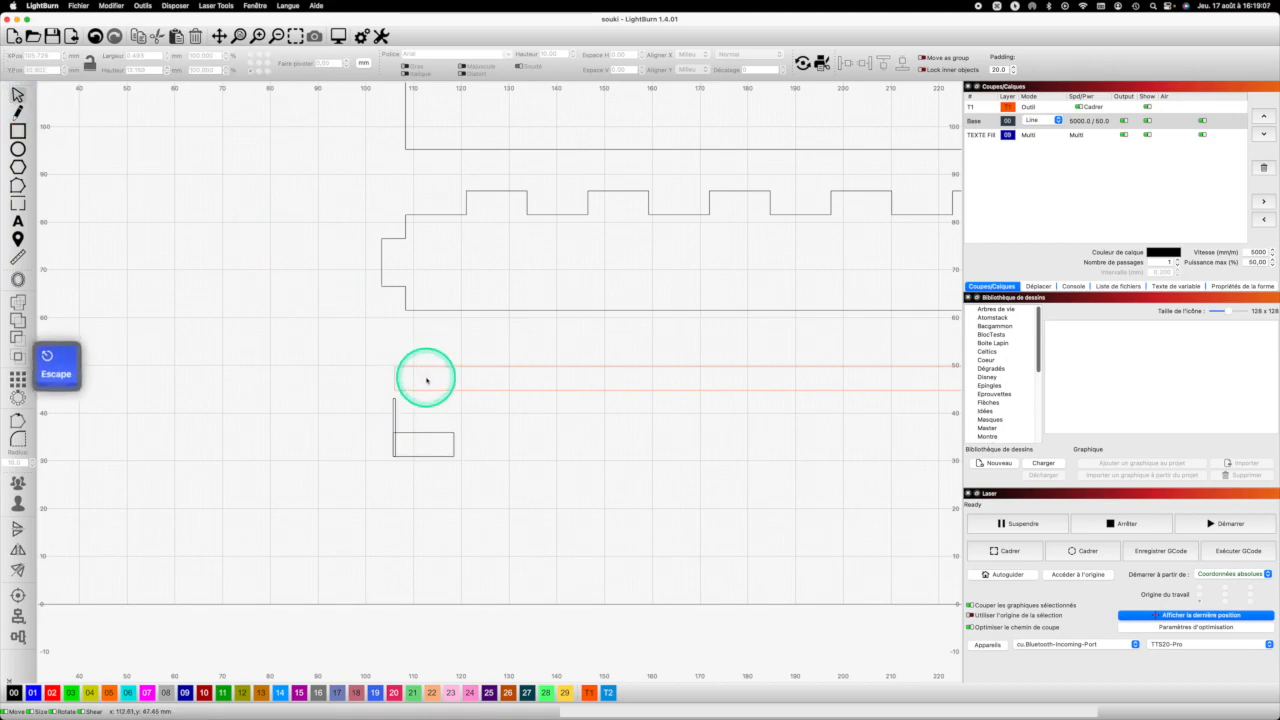
{"action": "left_click", "coordinate": [395, 414]}
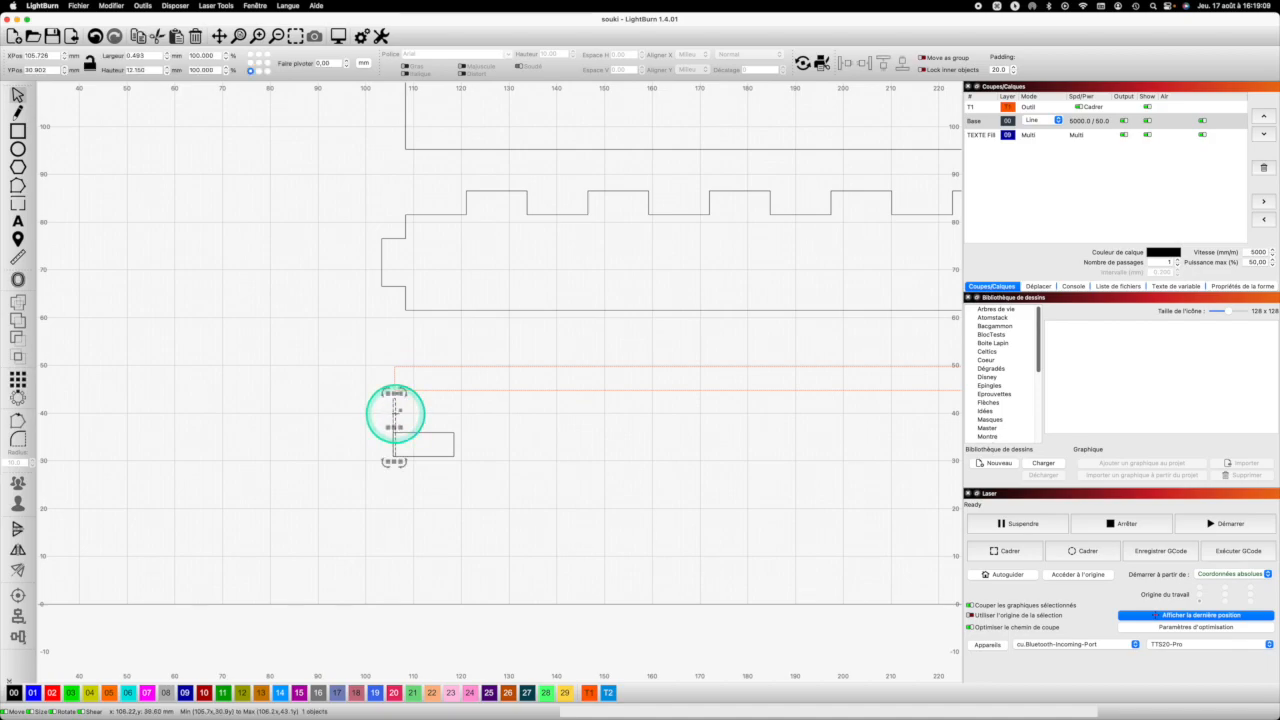
{"action": "key", "text": "Delete"}
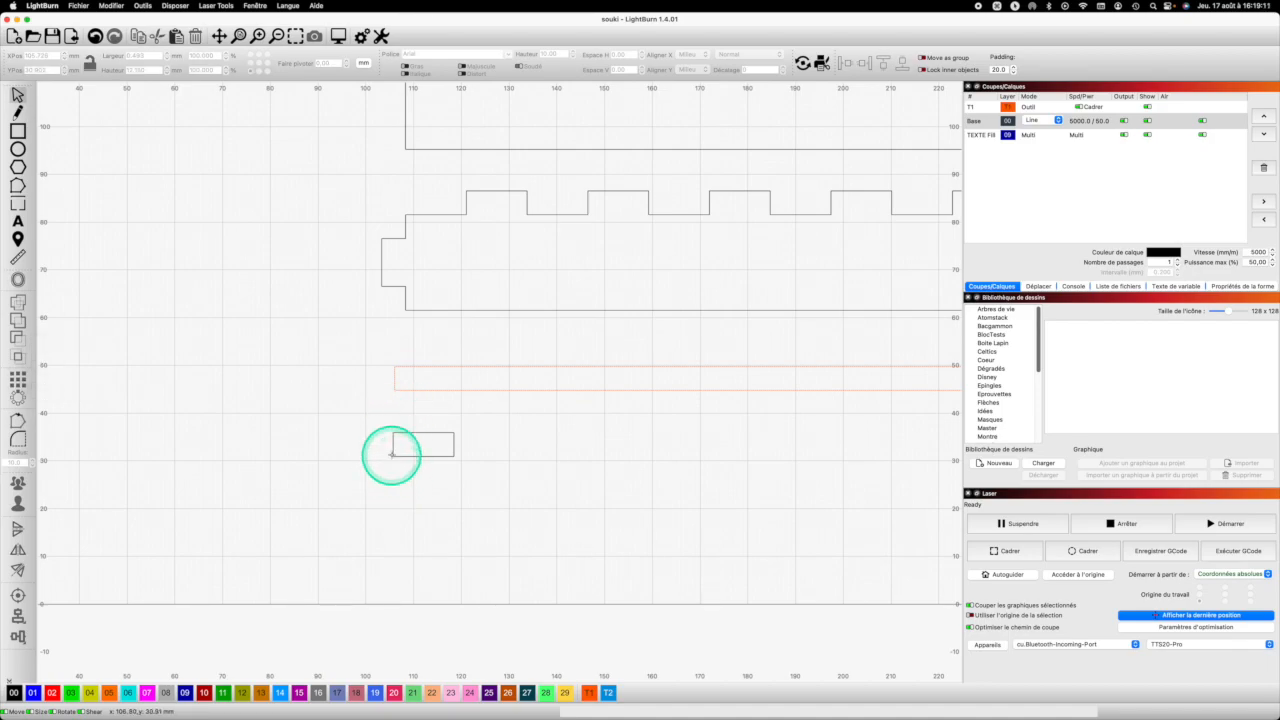
Snap the small rectangle's lower-left corner to the guide strip's lower-left corner and array it into 11 columns with 0 mm X spacing
{"action": "left_click", "coordinate": [392, 455]}
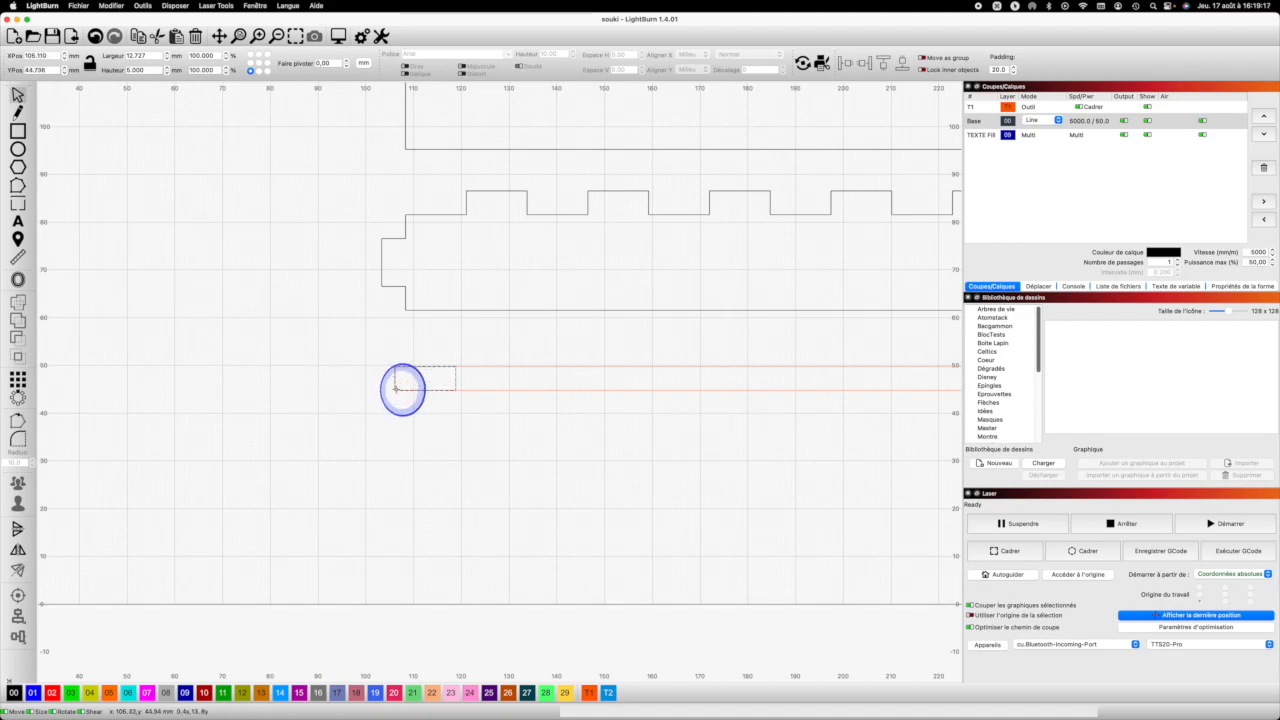
{"action": "left_click", "coordinate": [395, 388]}
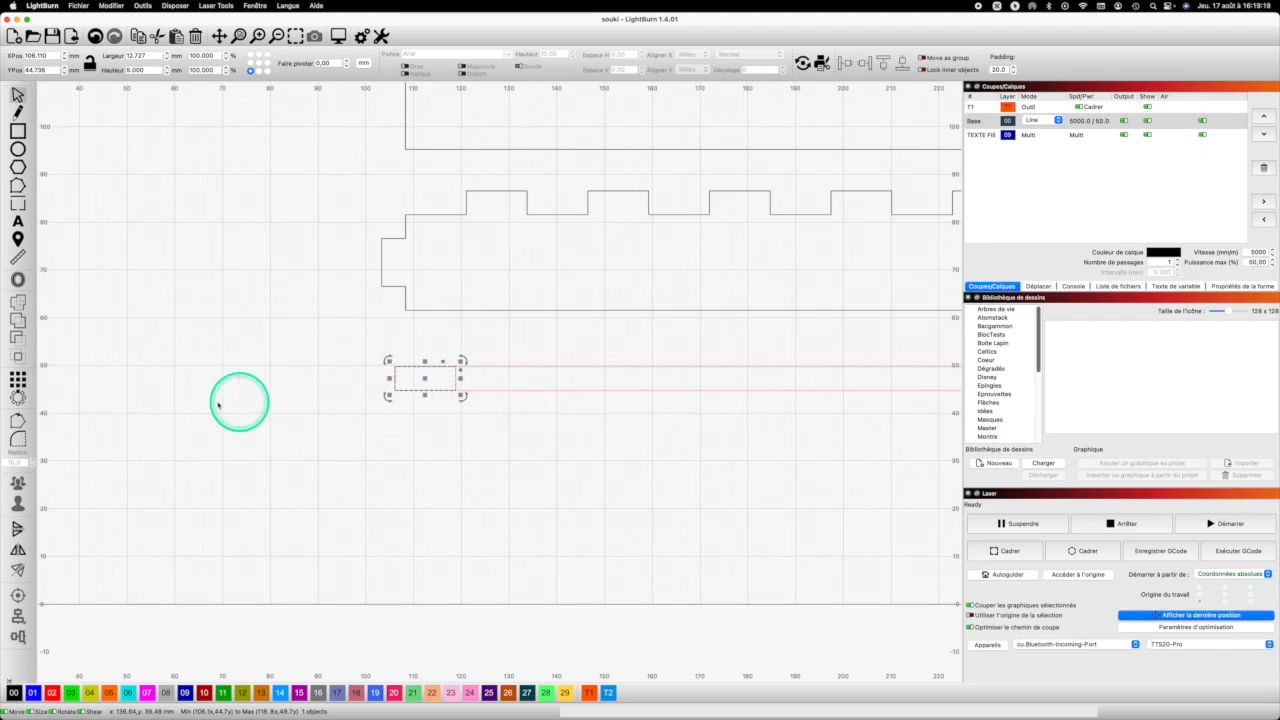
{"action": "left_click", "coordinate": [18, 380]}
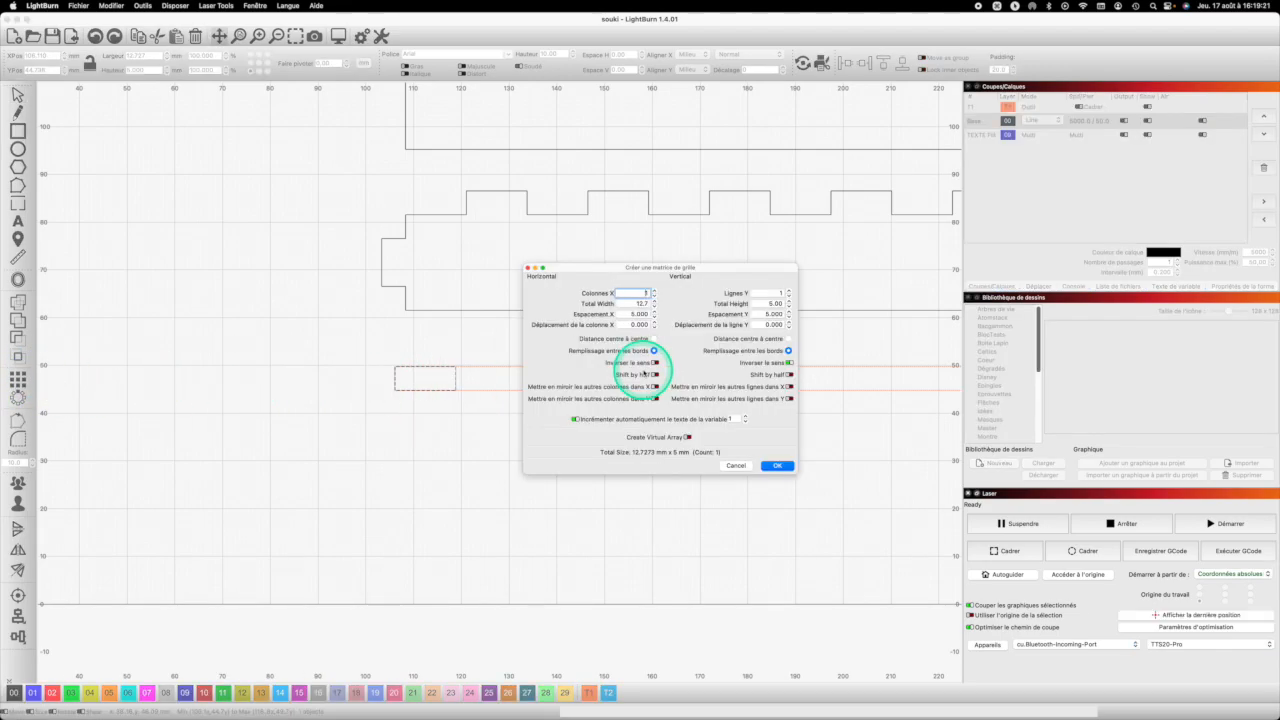
{"action": "left_click_drag", "start_coordinate": [633, 291], "coordinate": [664, 289]}
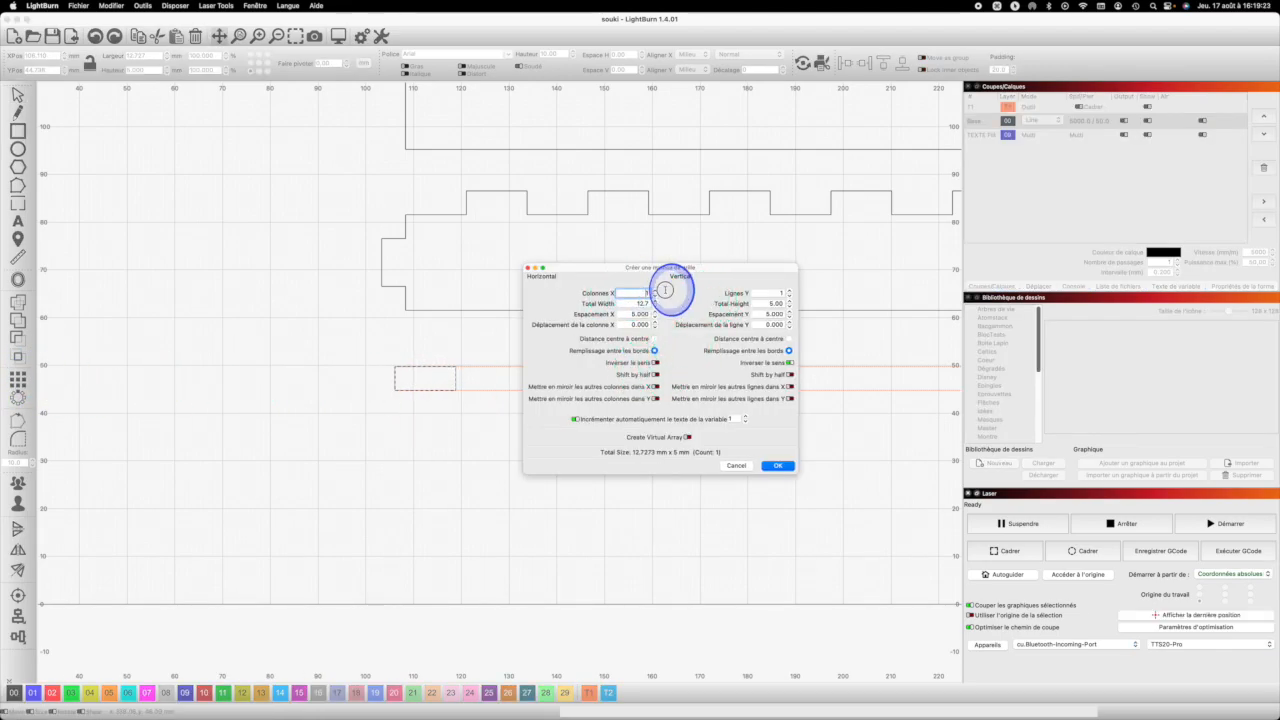
{"action": "type", "text": "11"}
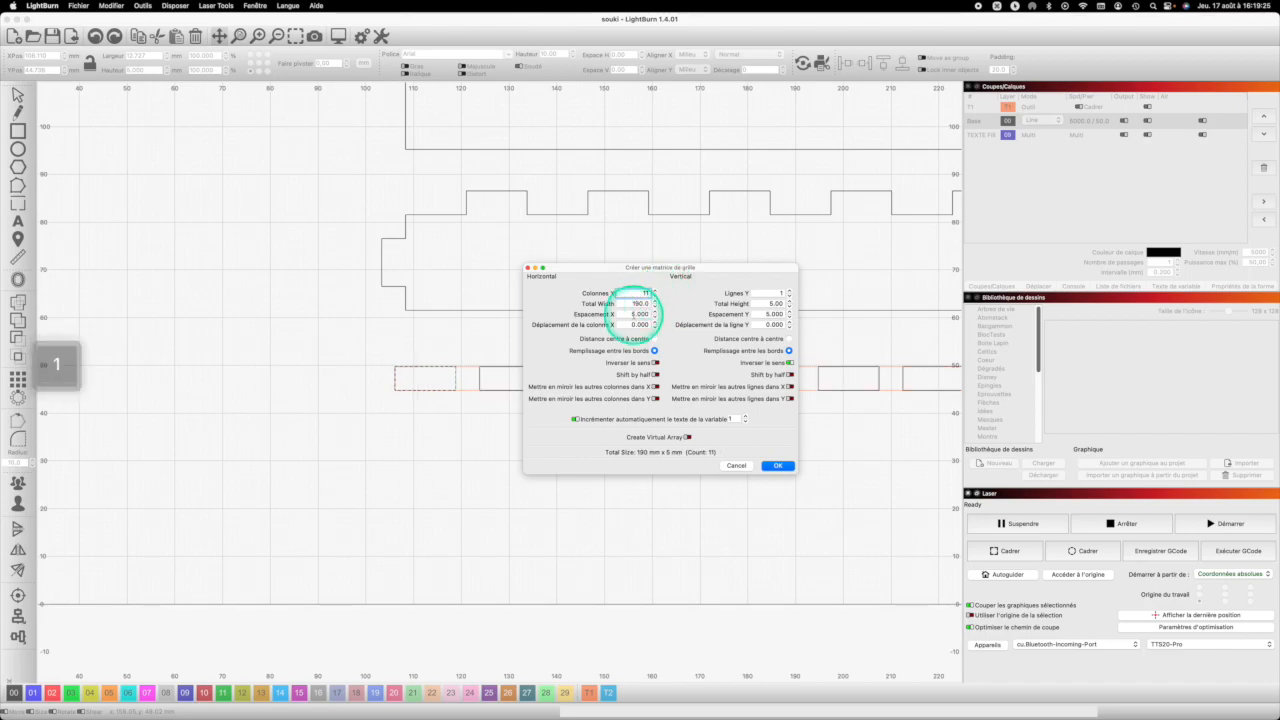
{"action": "left_click_drag", "start_coordinate": [630, 313], "coordinate": [686, 309]}
{"action": "type", "text": "0"}
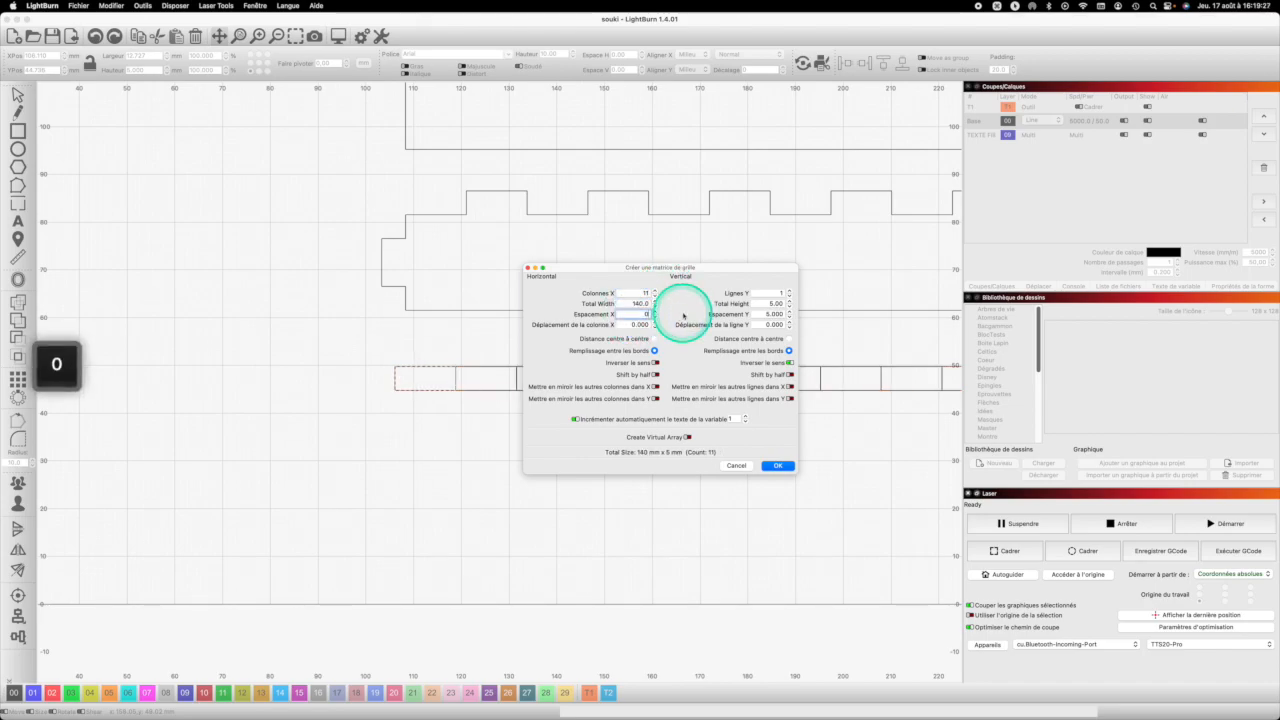
{"action": "key", "text": "Return"}
{"action": "left_click", "coordinate": [483, 458]}
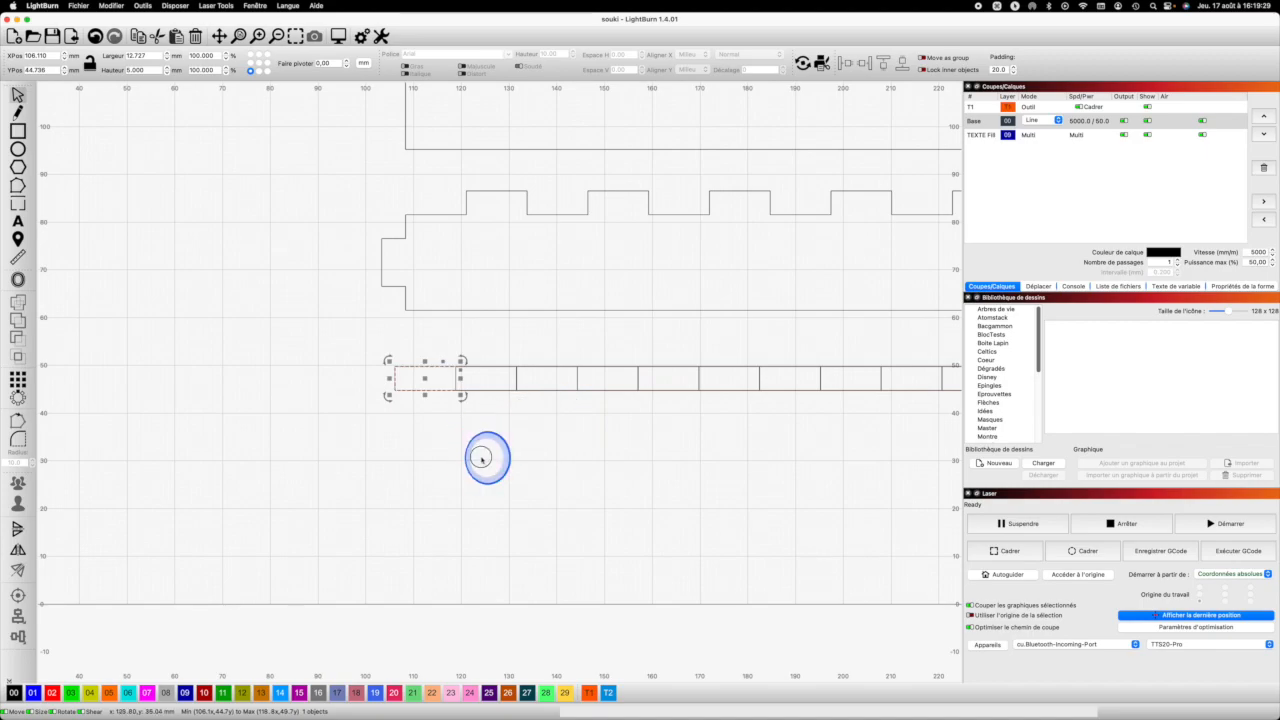
Delete every other rectangle of the row, starting with the first and ending with the last, to leave alternating slots
{"action": "left_click", "coordinate": [425, 371]}
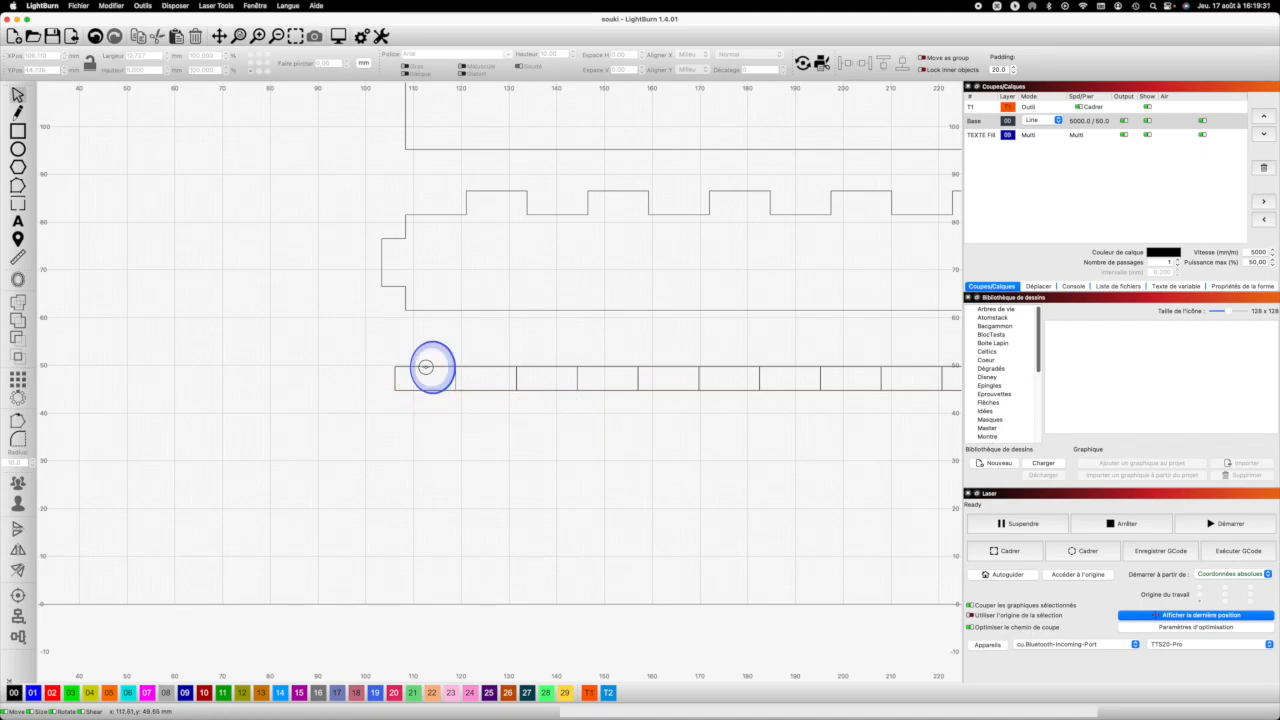
{"action": "left_click", "coordinate": [427, 366]}
{"action": "key", "text": "BackSpace"}
{"action": "left_click", "coordinate": [553, 367]}
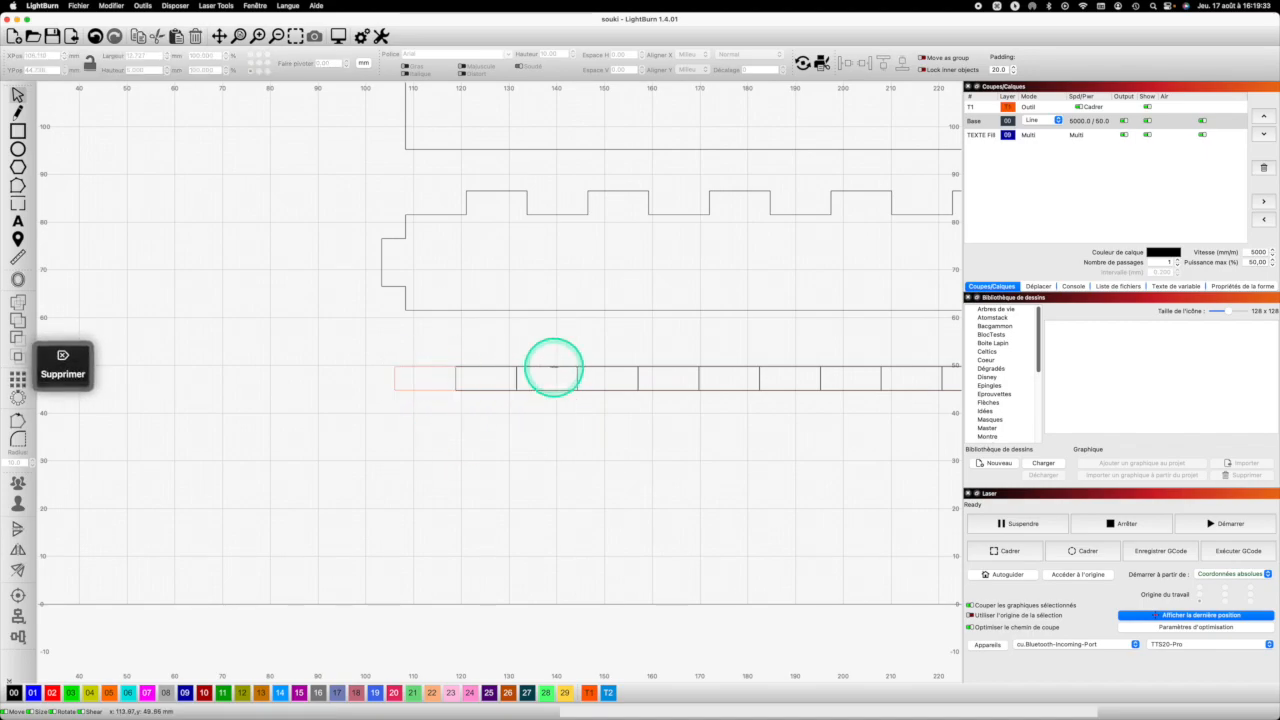
{"action": "key", "text": "BackSpace"}
{"action": "left_click", "coordinate": [671, 365]}
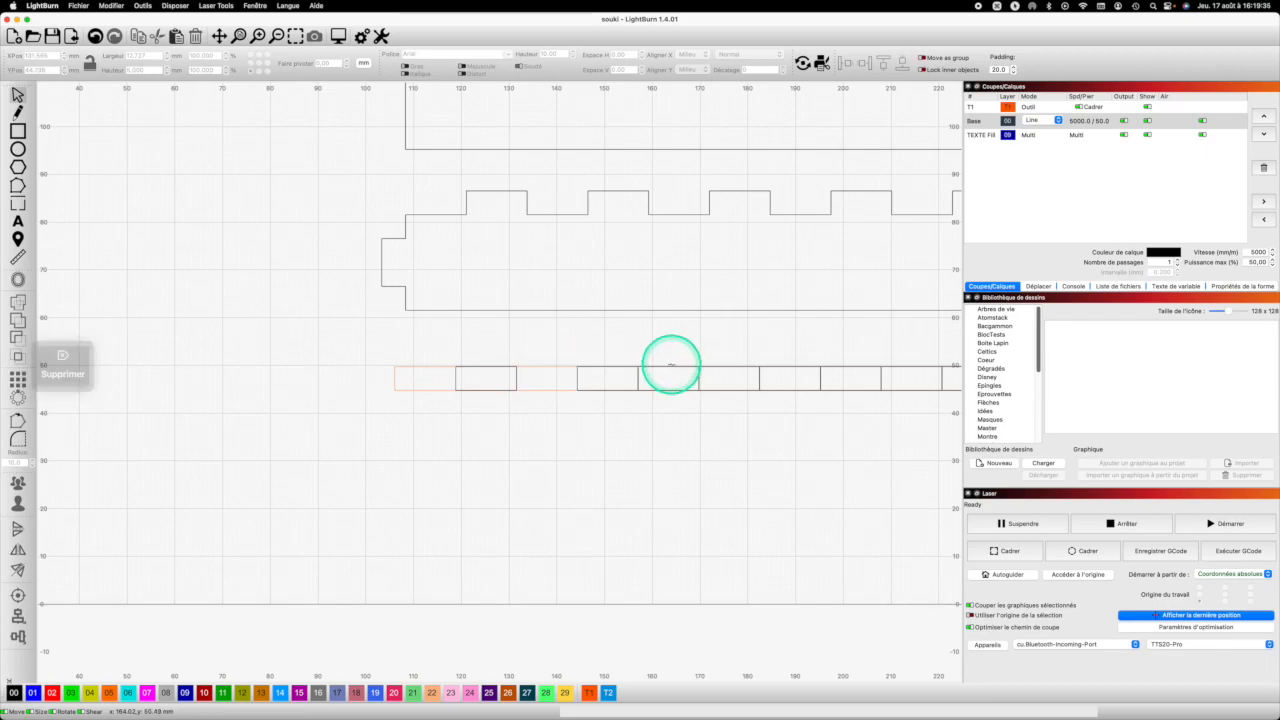
{"action": "key", "text": "BackSpace"}
{"action": "left_click", "coordinate": [780, 366]}
{"action": "key", "text": "BackSpace"}
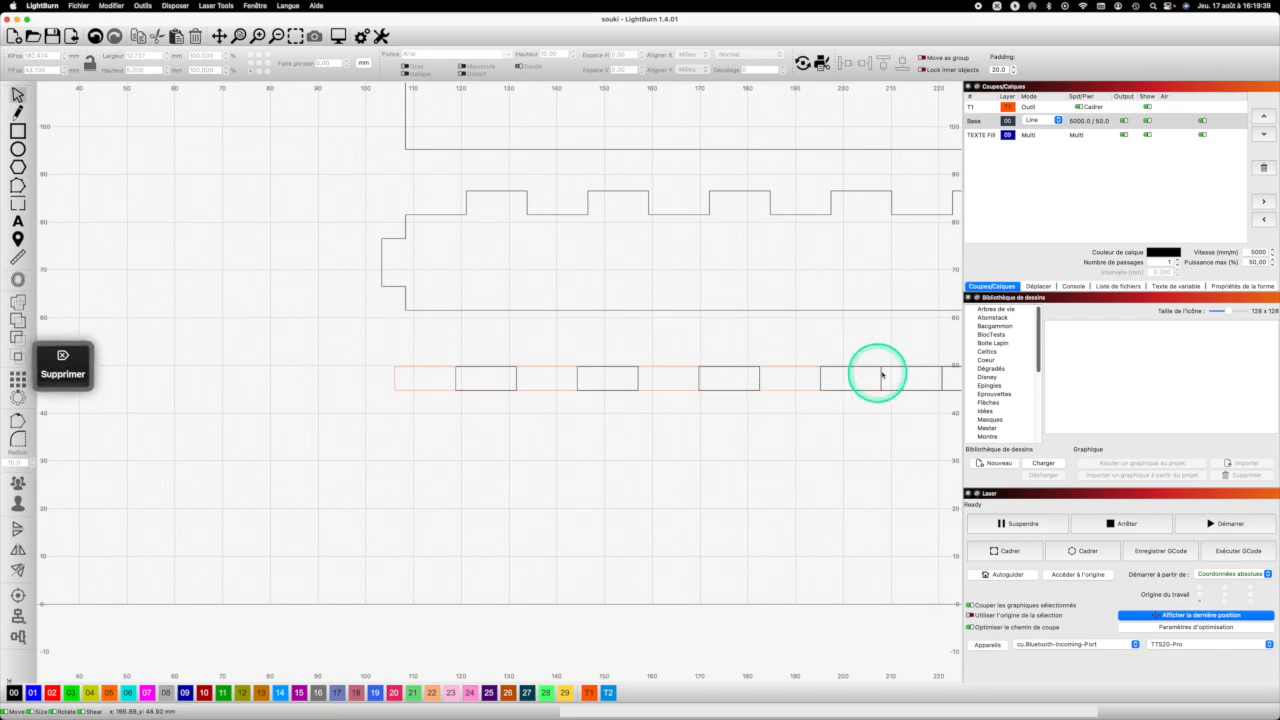
{"action": "scroll", "coordinate": [848, 402], "scroll_direction": "down", "scroll_amount": 10}
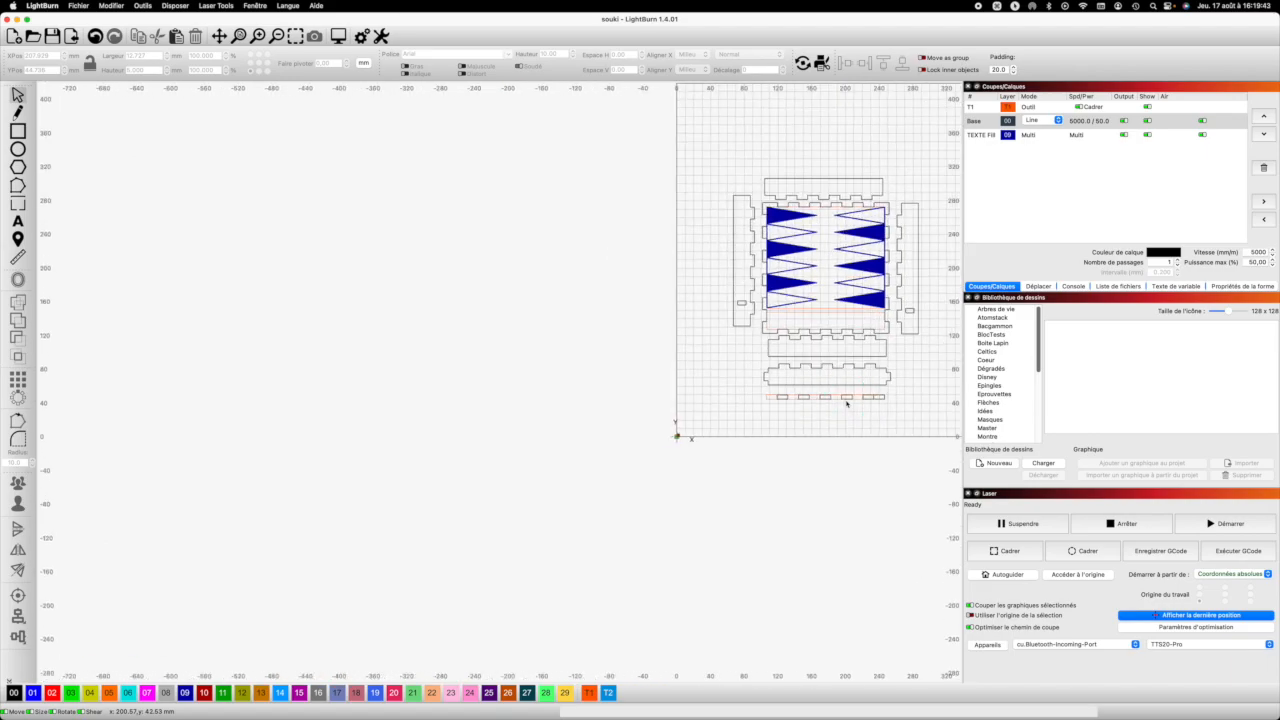
{"action": "scroll", "coordinate": [870, 412], "scroll_direction": "up", "scroll_amount": 6}
{"action": "left_click", "coordinate": [880, 374]}
{"action": "key", "text": "BackSpace"}
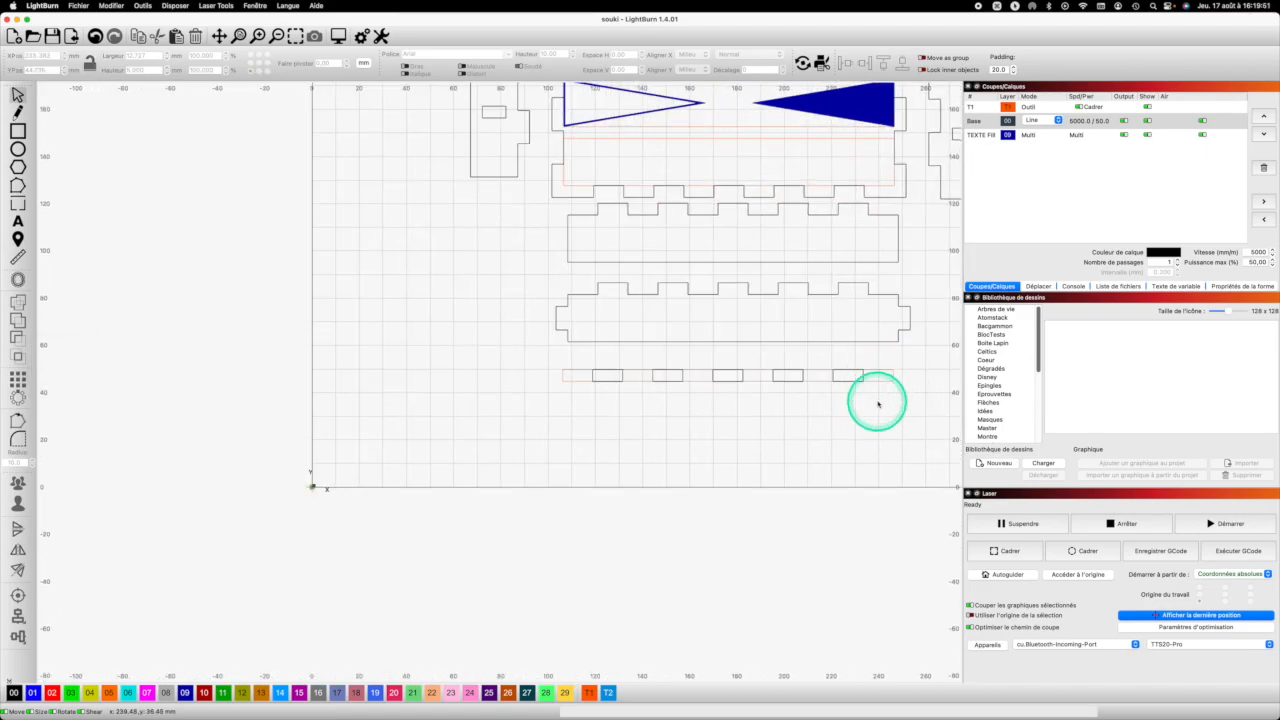
Group the slots with their orange guide strip and move the group between the two orange guide lines below the board's triangles
{"action": "left_click", "coordinate": [537, 362]}
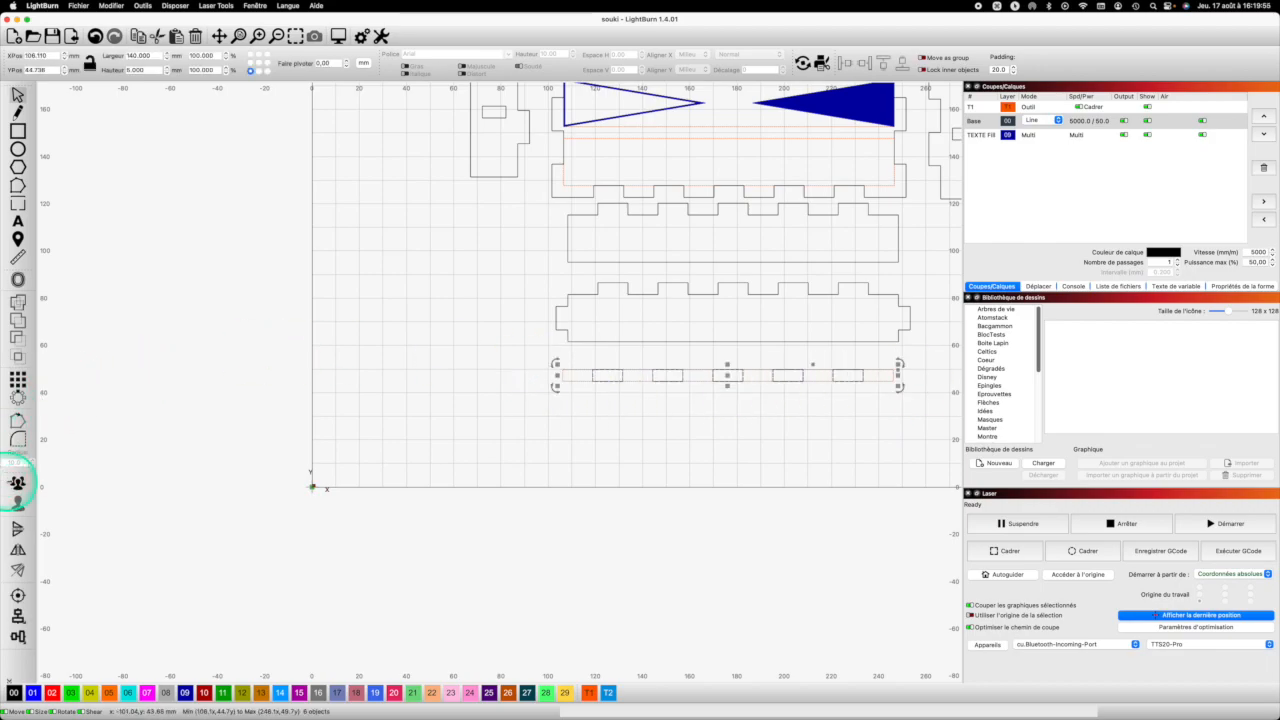
{"action": "left_click", "coordinate": [17, 482]}
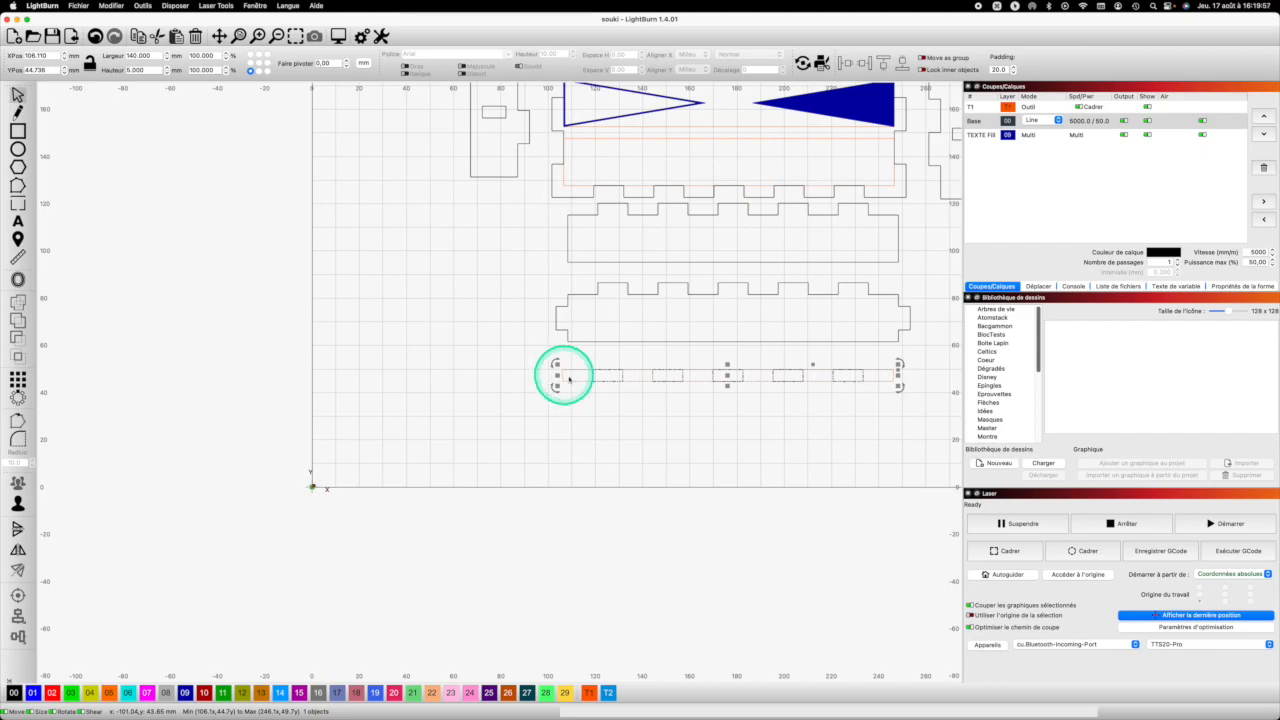
{"action": "left_click", "coordinate": [572, 392]}
{"action": "left_click_drag", "start_coordinate": [563, 380], "coordinate": [564, 135]}
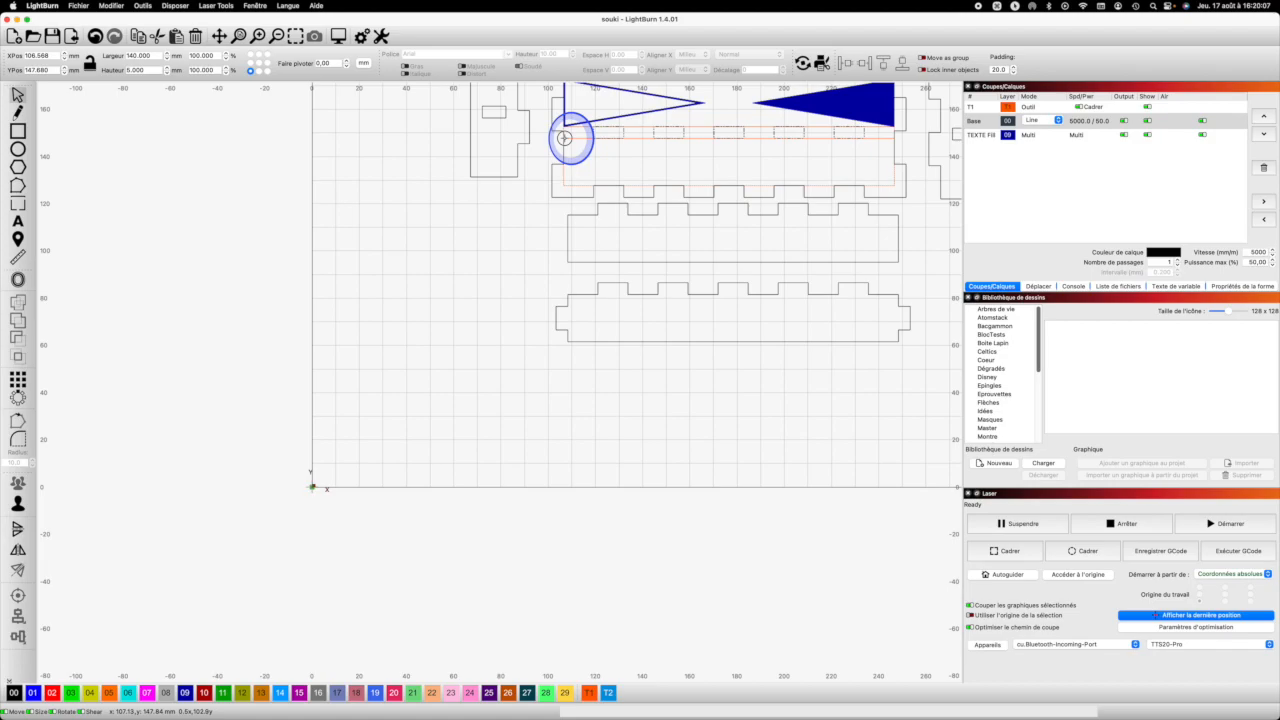
Snap the slot group's lower-left corner to the left end of the guide line below the triangles
{"action": "left_click_drag", "start_coordinate": [563, 135], "coordinate": [564, 137]}
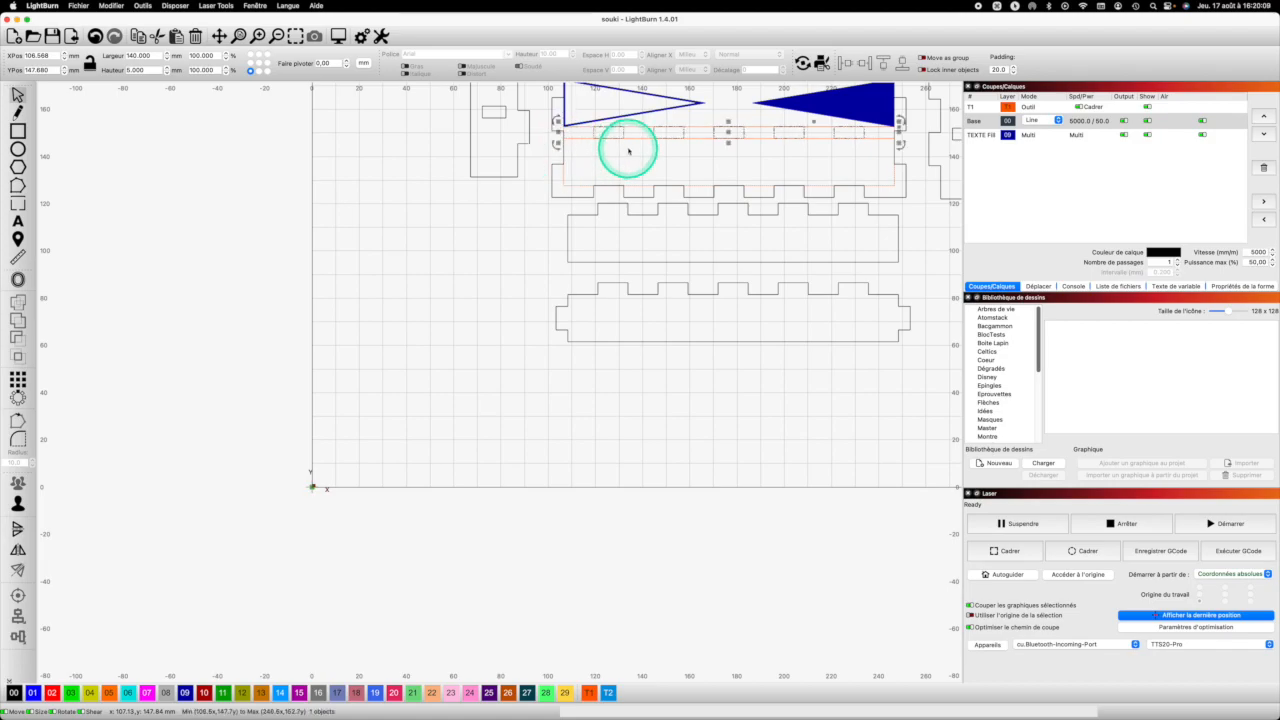
{"action": "left_click", "coordinate": [703, 160]}
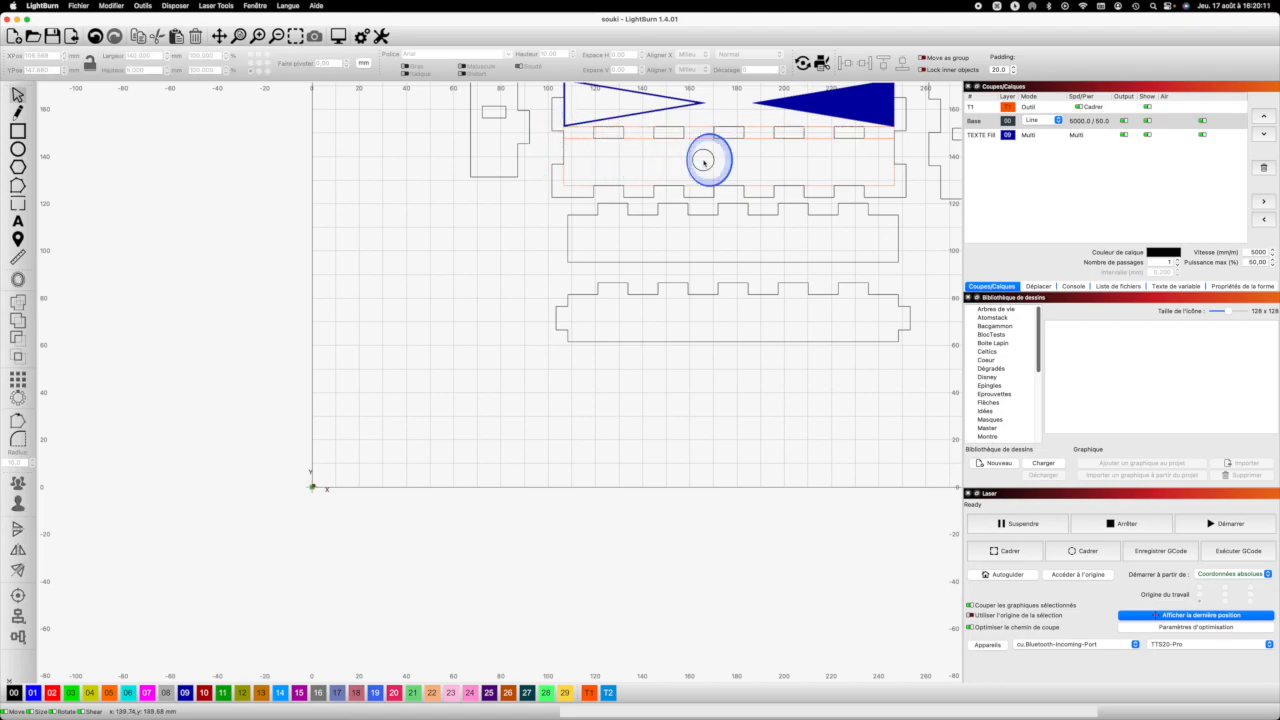
{"action": "left_click", "coordinate": [612, 127]}
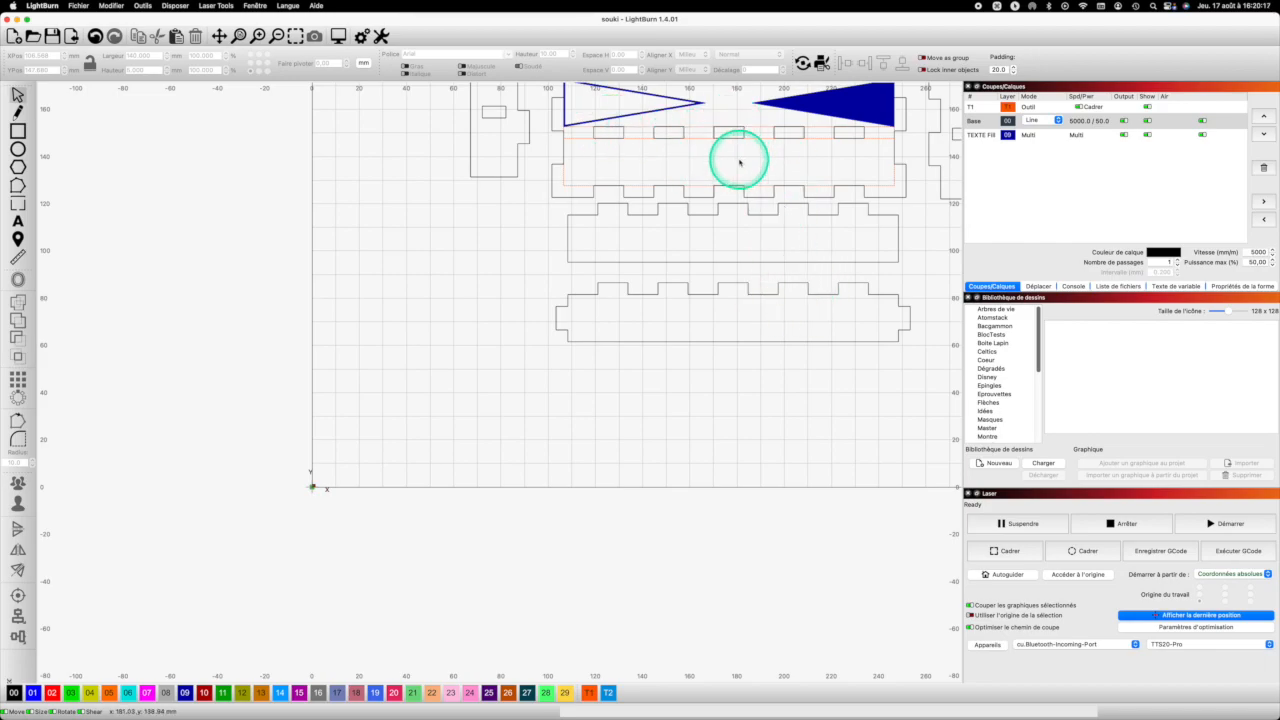
{"action": "scroll", "coordinate": [740, 162], "scroll_direction": "up", "scroll_amount": 4}
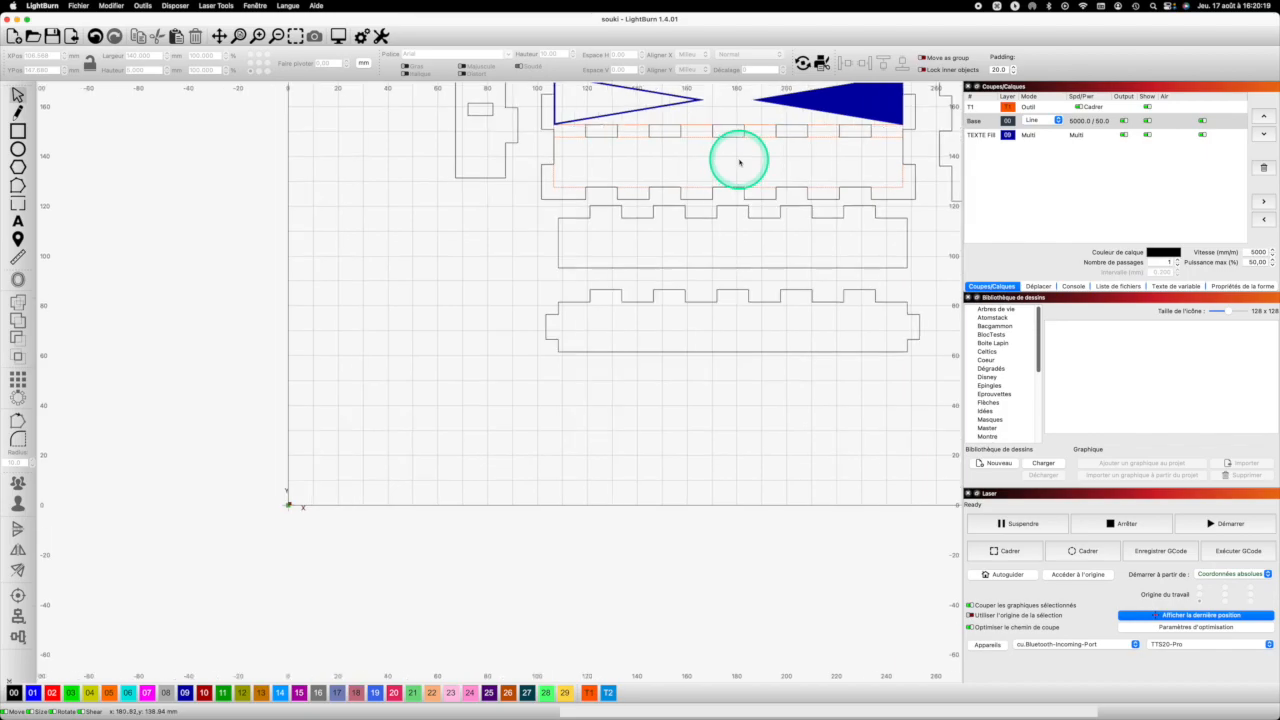
{"action": "scroll", "coordinate": [740, 162], "scroll_direction": "down", "scroll_amount": 5}
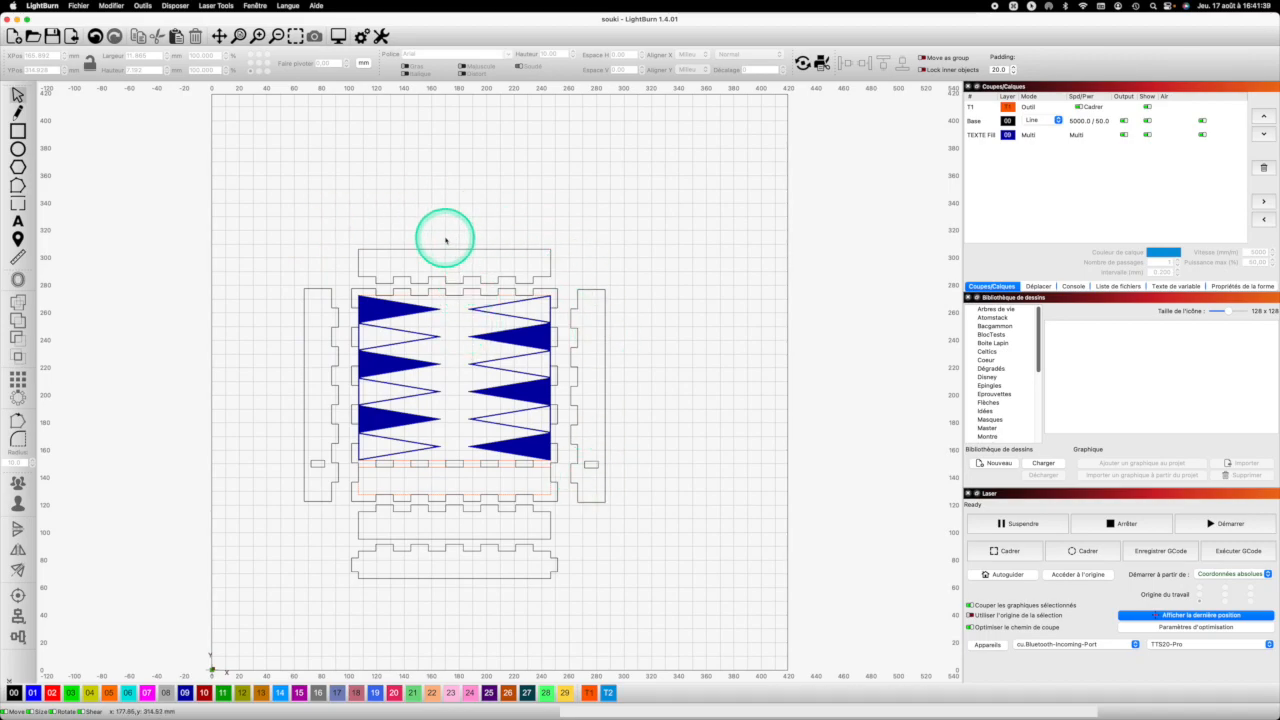
Paste the copied "2X" label above the upper side panel
{"action": "key", "text": "super"}
{"action": "key", "text": "super+v"}
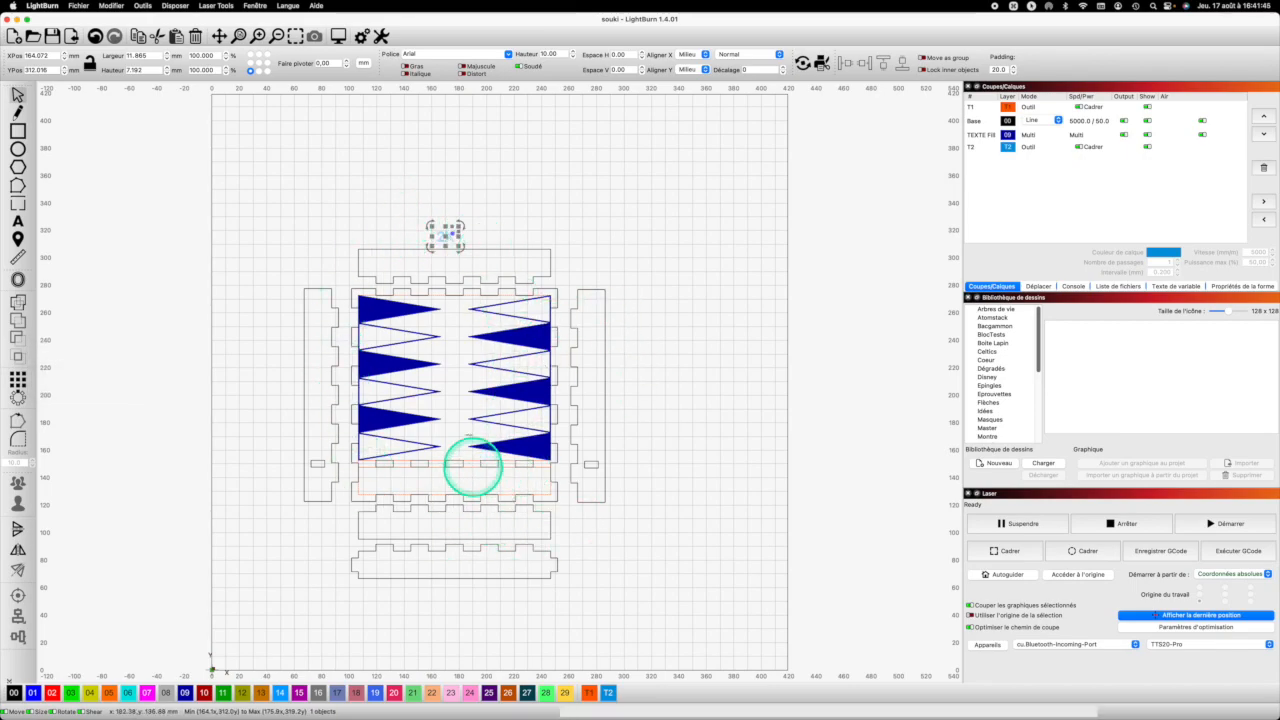
{"action": "left_click", "coordinate": [487, 237]}
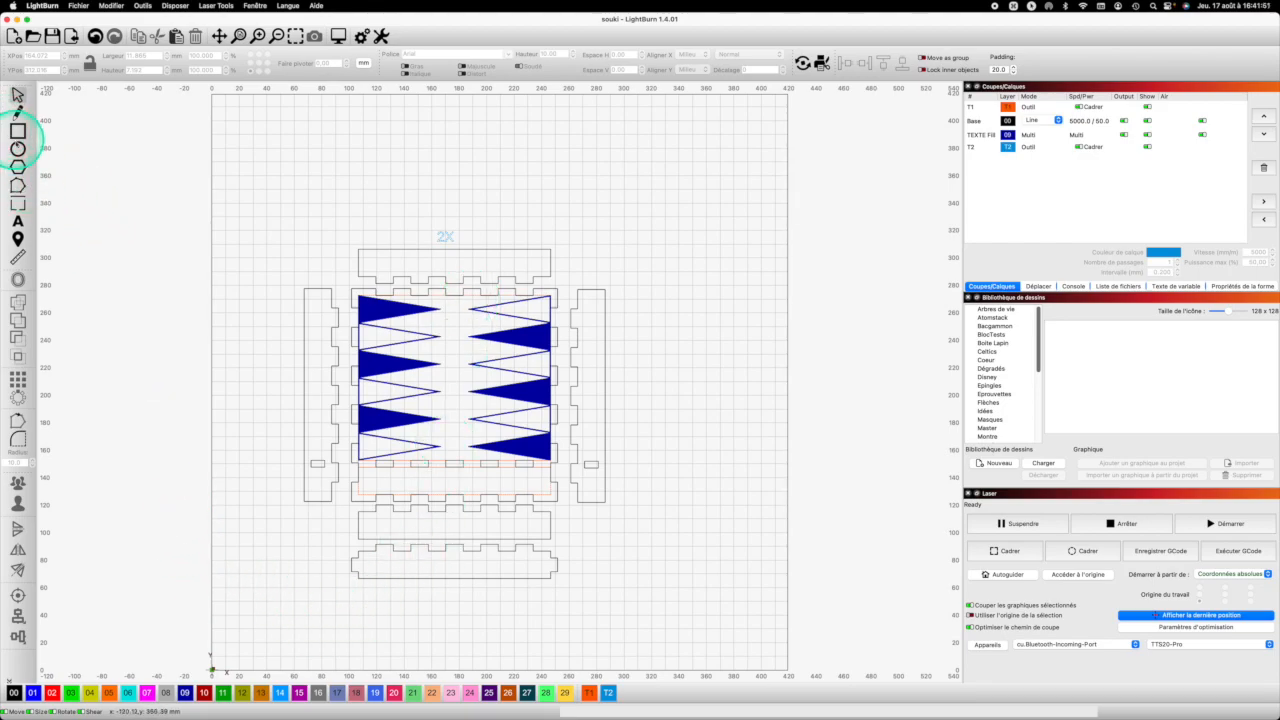
Draw a circle near the workspace's lower-left corner and set its width and height to 18 mm
{"action": "left_click", "coordinate": [18, 148]}
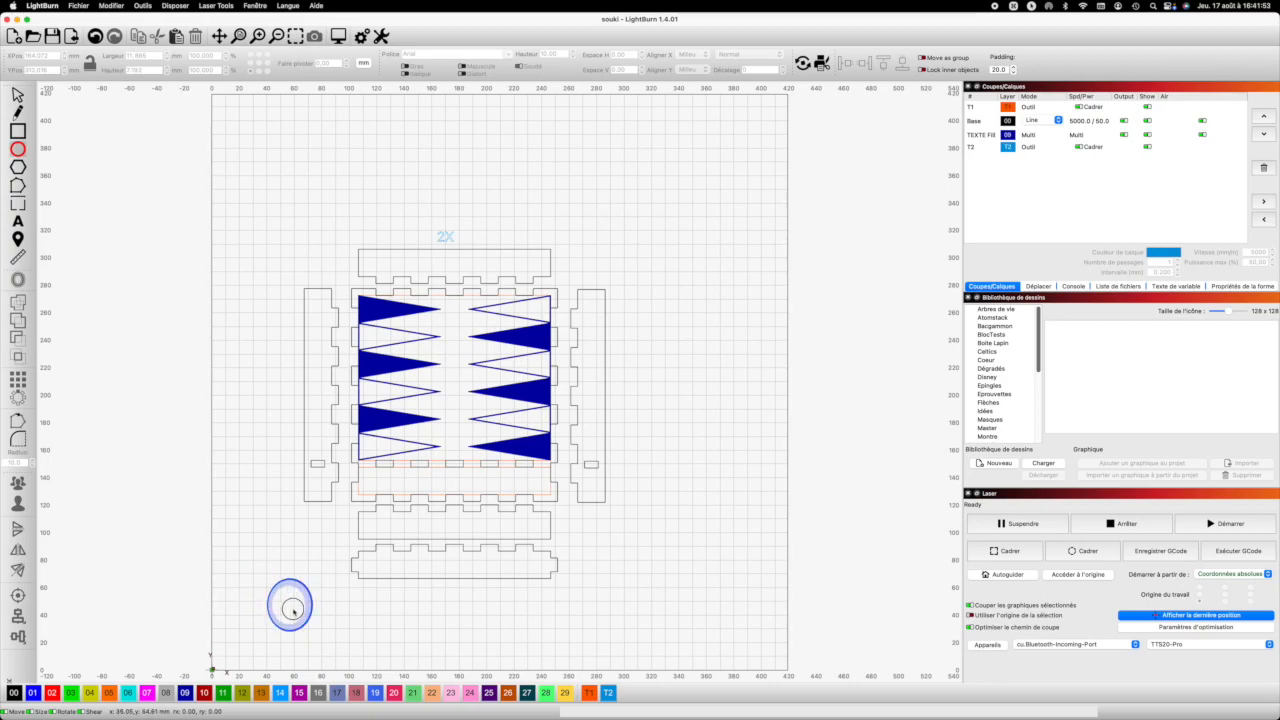
{"action": "left_click_drag", "start_coordinate": [298, 619], "coordinate": [292, 625]}
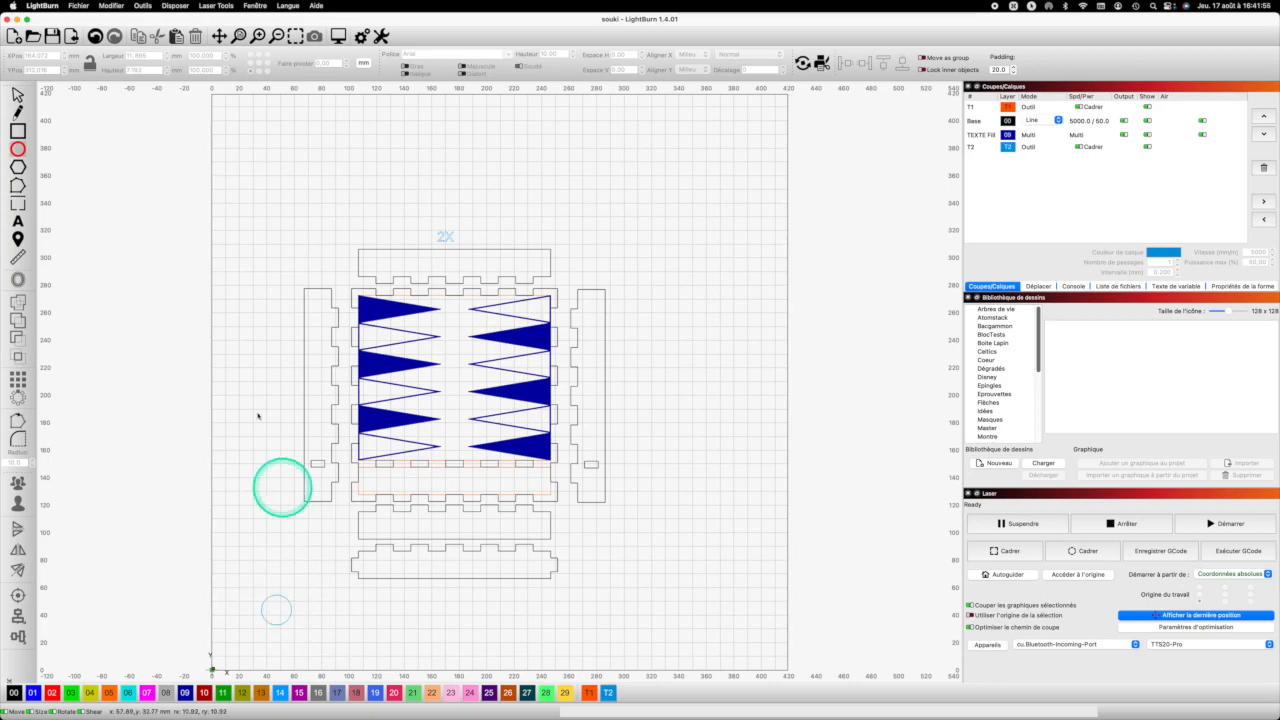
{"action": "left_click", "coordinate": [128, 57]}
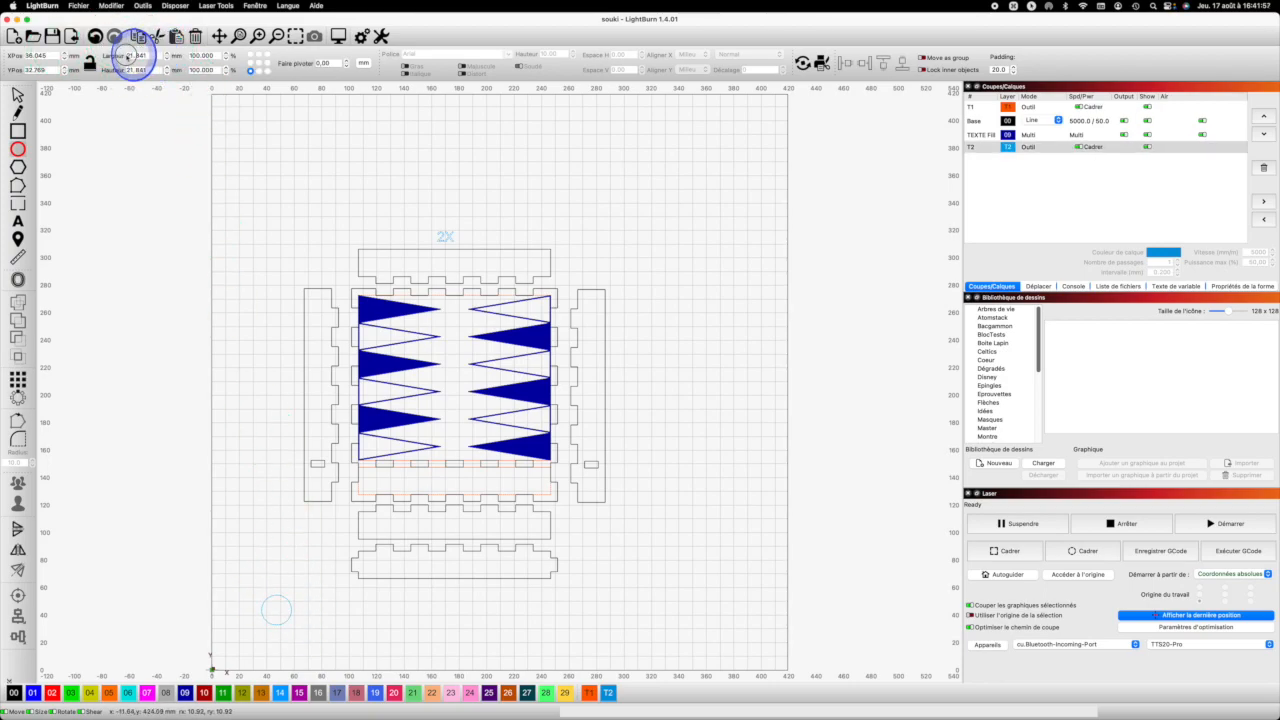
{"action": "left_click_drag", "start_coordinate": [124, 56], "coordinate": [154, 56]}
{"action": "type", "text": "8"}
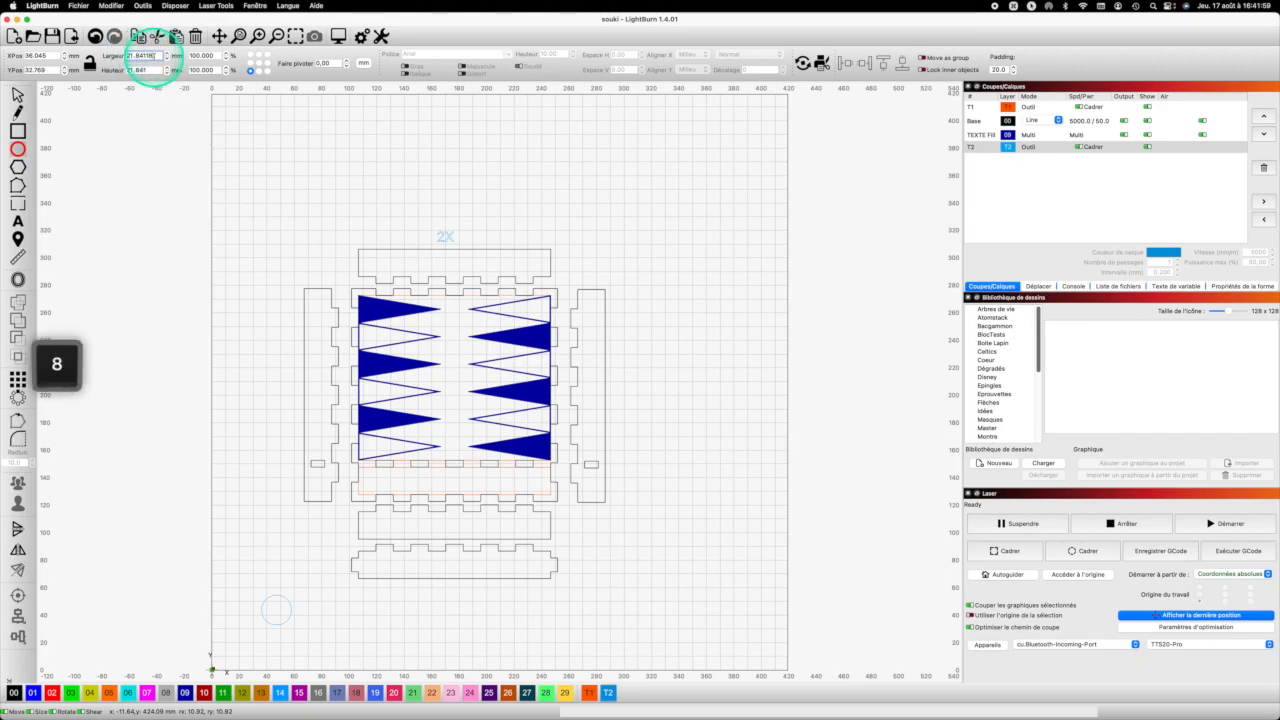
{"action": "left_click_drag", "start_coordinate": [156, 56], "coordinate": [87, 56]}
{"action": "type", "text": "18"}
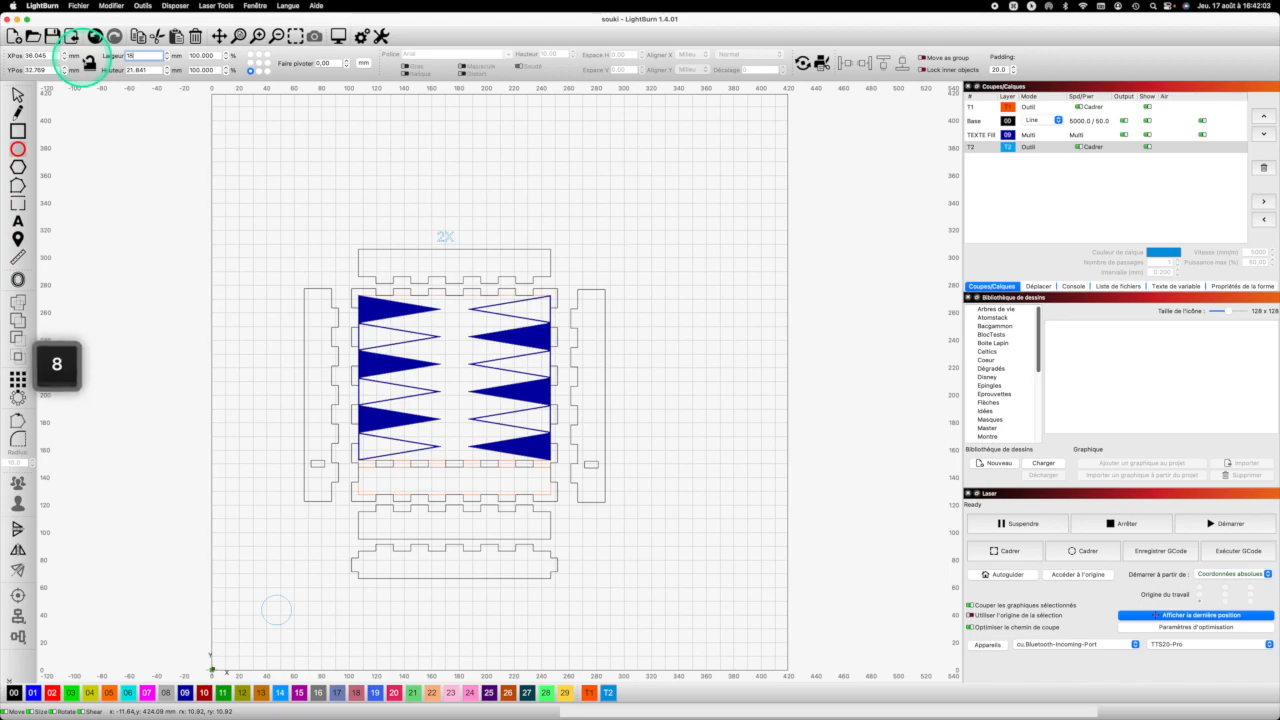
{"action": "key", "text": "Tab"}
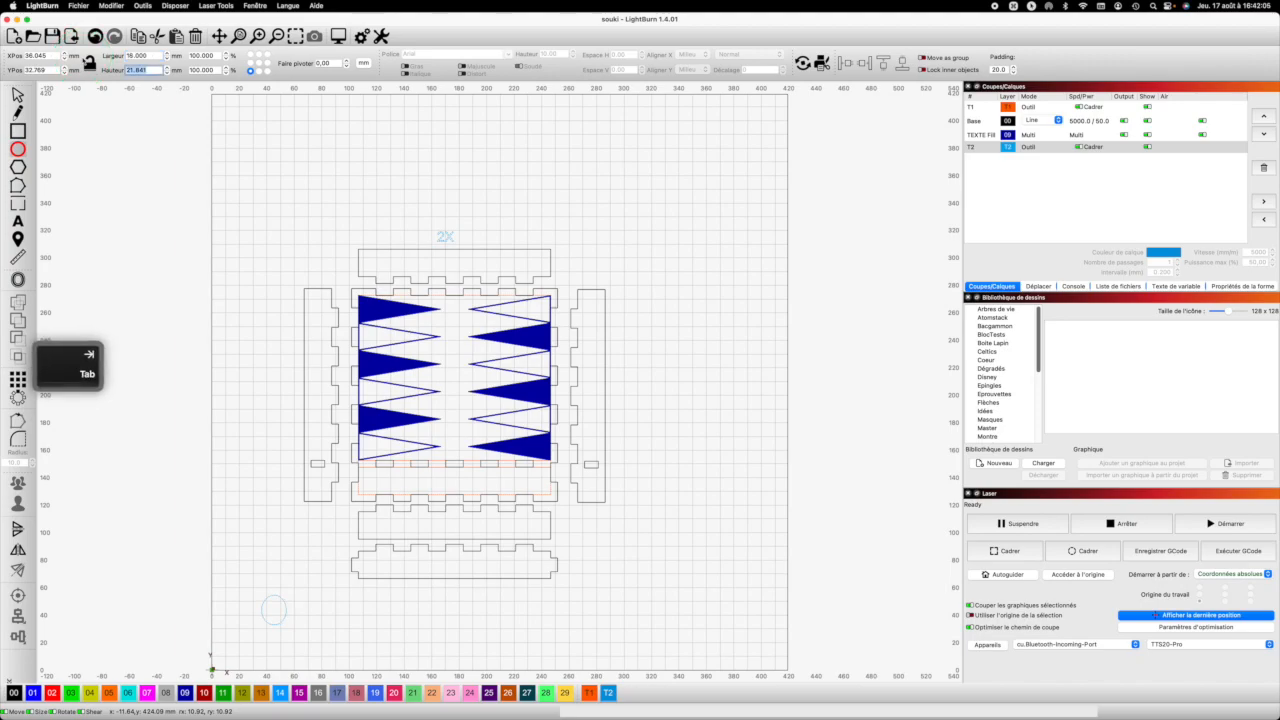
{"action": "type", "text": "18"}
{"action": "key", "text": "Return"}
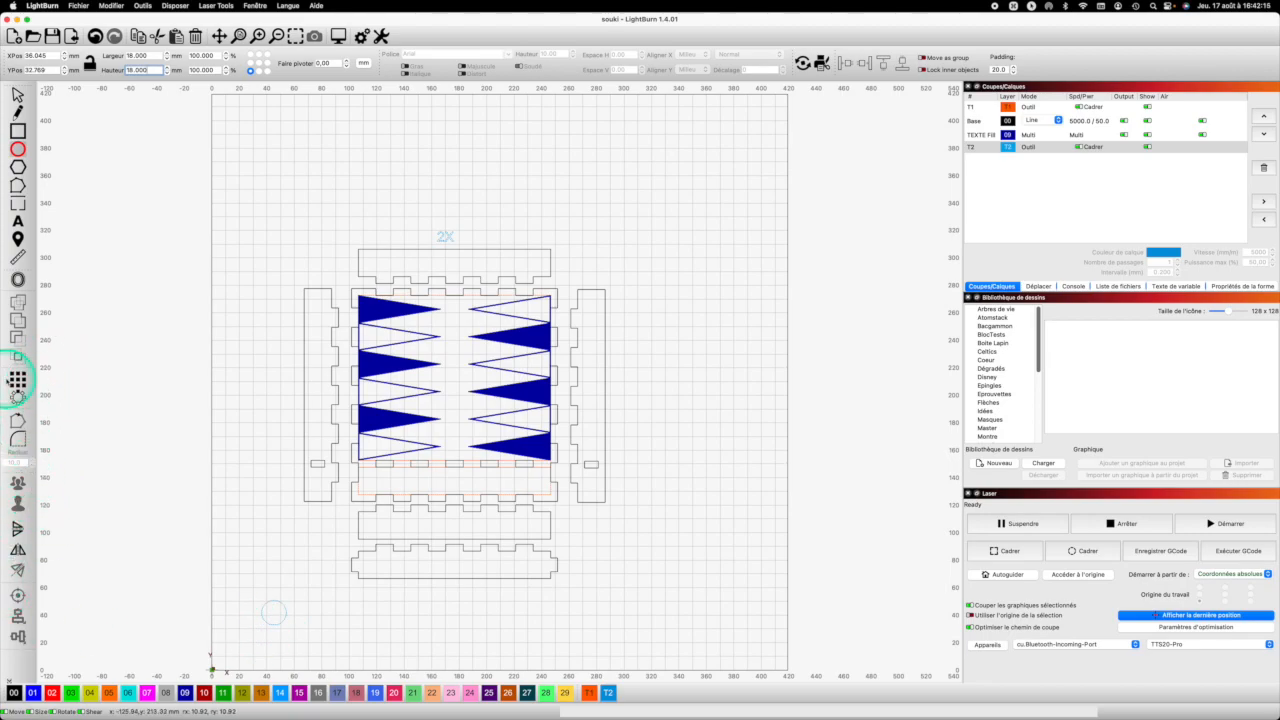
Array the 18 mm circle into 1 column and 2 rows with 5 mm Y spacing
{"action": "left_click", "coordinate": [18, 378]}
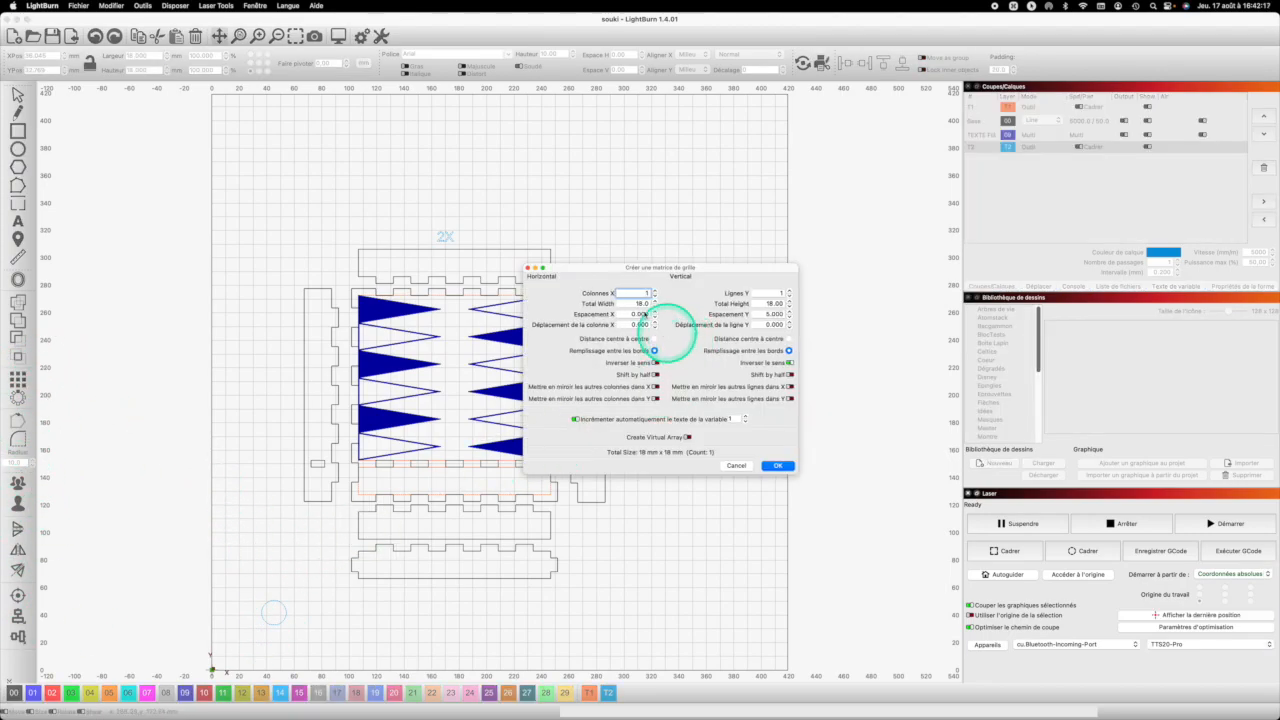
{"action": "left_click", "coordinate": [765, 293]}
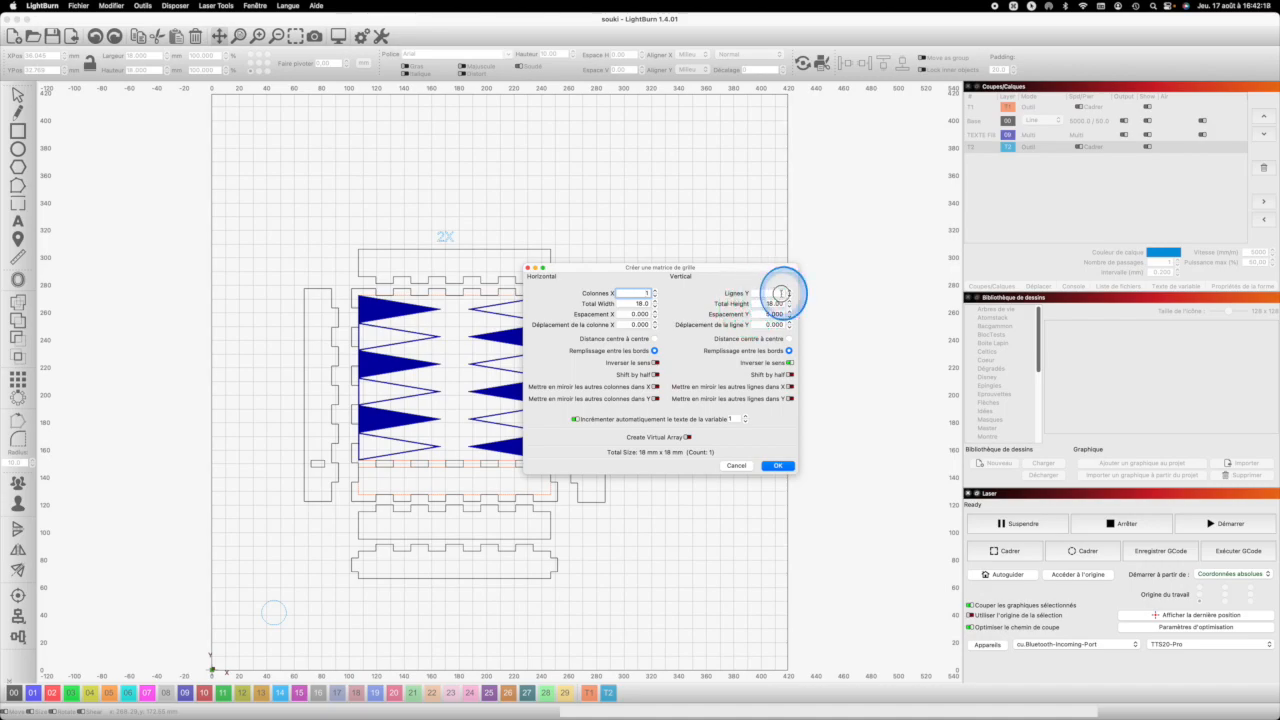
{"action": "type", "text": "2"}
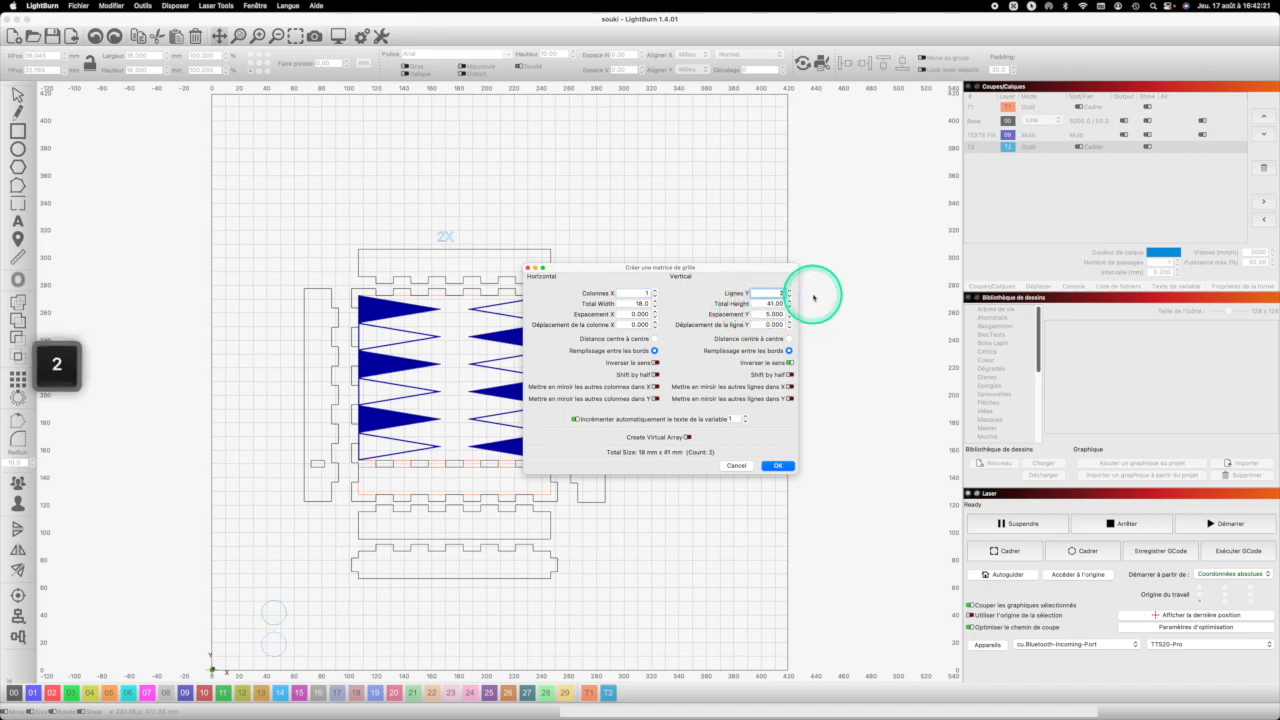
{"action": "type", "text": "5"}
{"action": "left_click", "coordinate": [777, 466]}
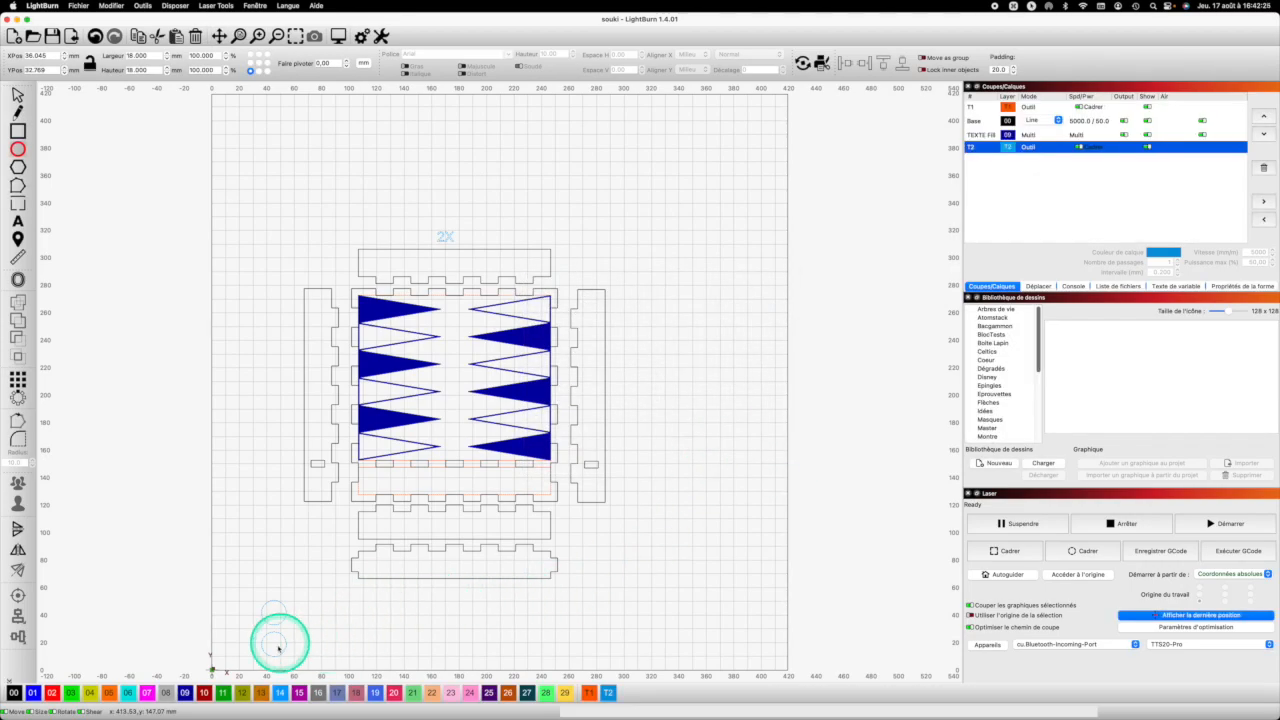
Select both circles and assign them to the black 00 cutting layer
{"action": "left_click_drag", "start_coordinate": [287, 654], "coordinate": [268, 571]}
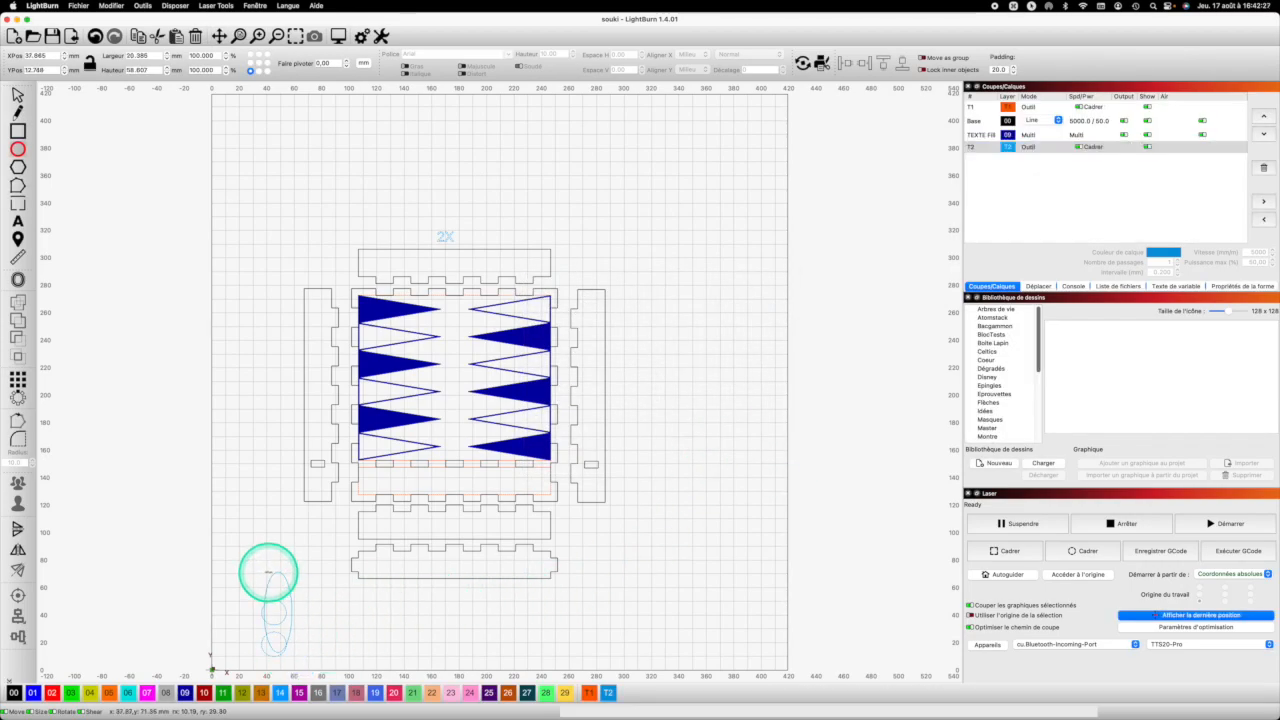
{"action": "key", "text": "super+z"}
{"action": "left_click", "coordinate": [17, 95]}
{"action": "left_click", "coordinate": [273, 631], "text": "shift"}
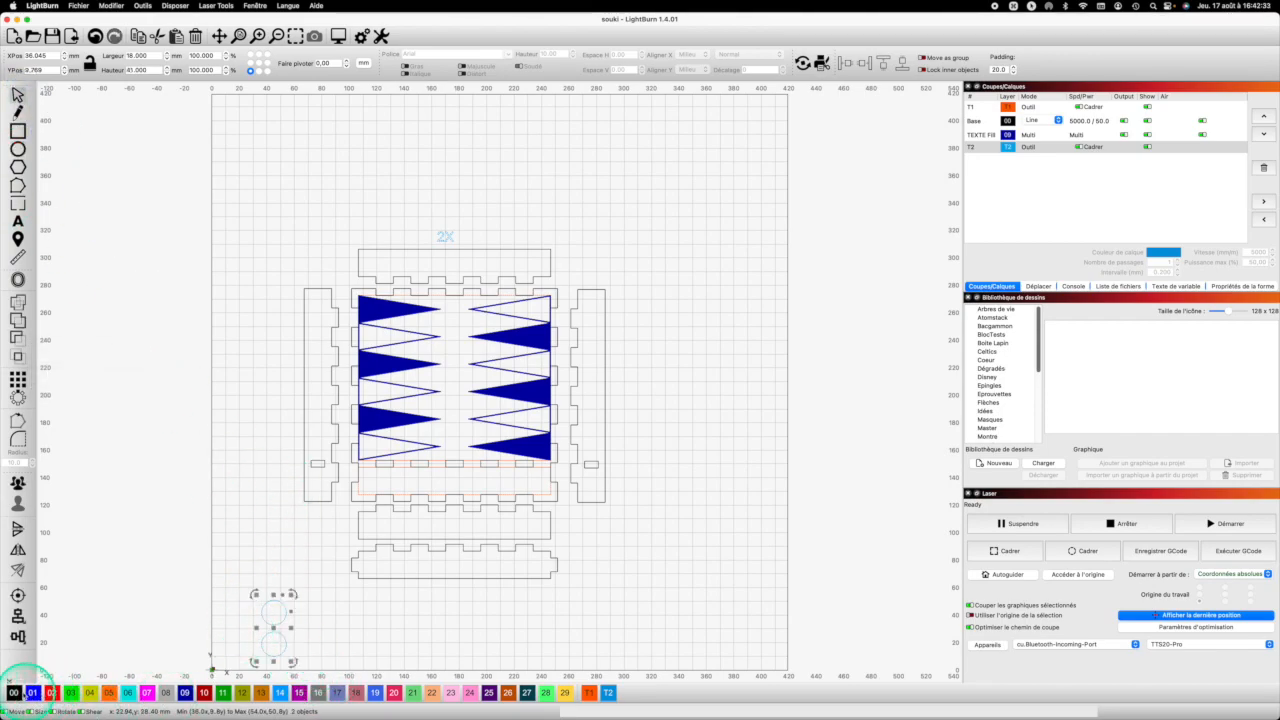
{"action": "left_click", "coordinate": [14, 692]}
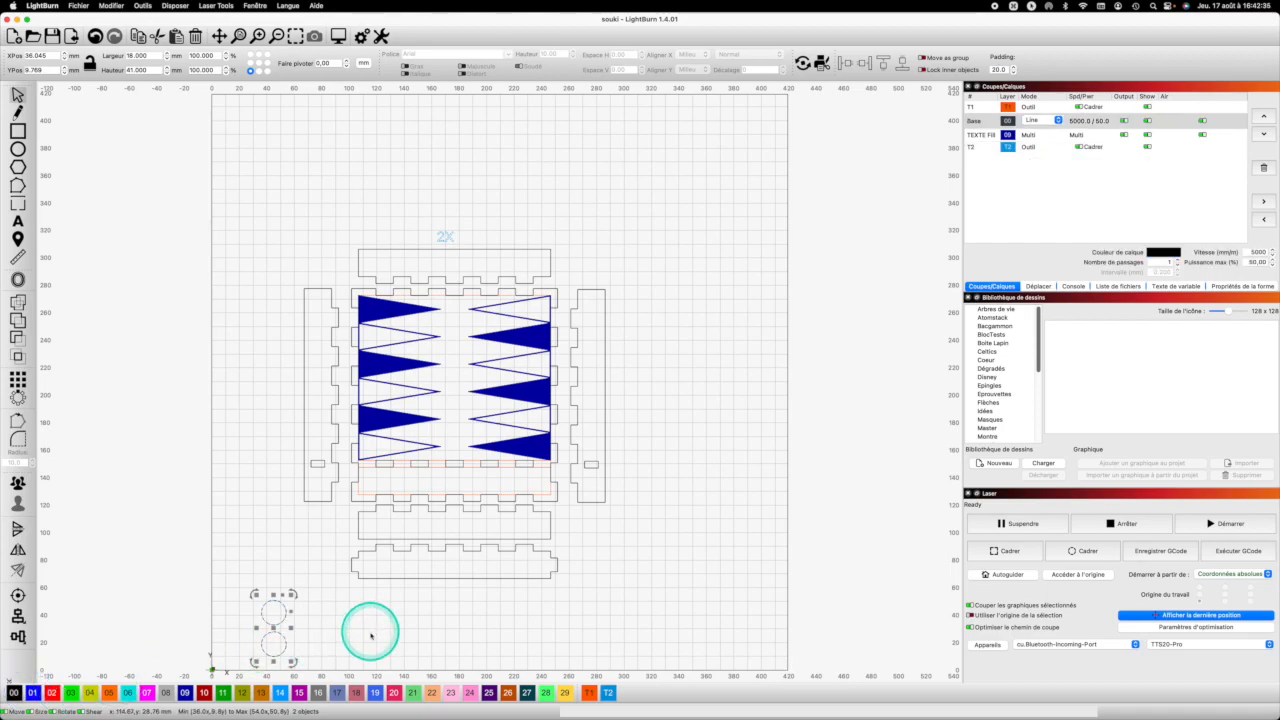
{"action": "left_click", "coordinate": [372, 636]}
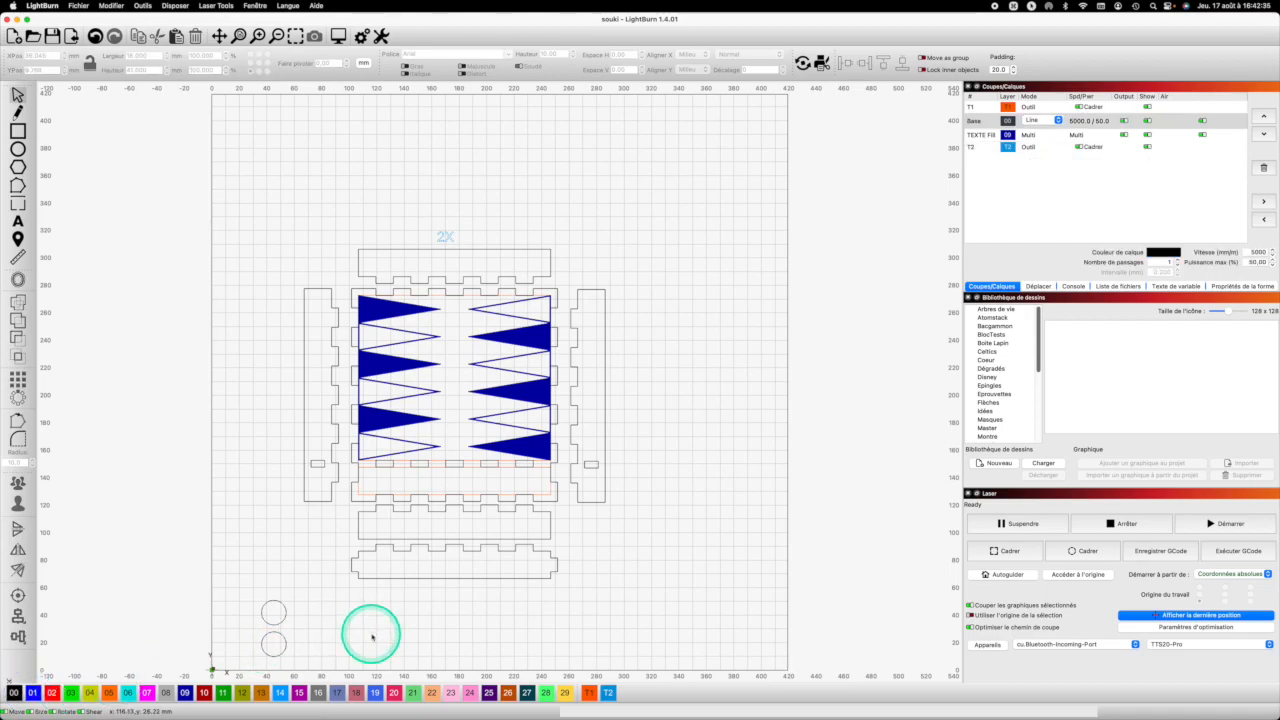
Insert the Joker graphic from the Bacgammon art library and center it inside the lower circle
{"action": "left_click", "coordinate": [284, 618]}
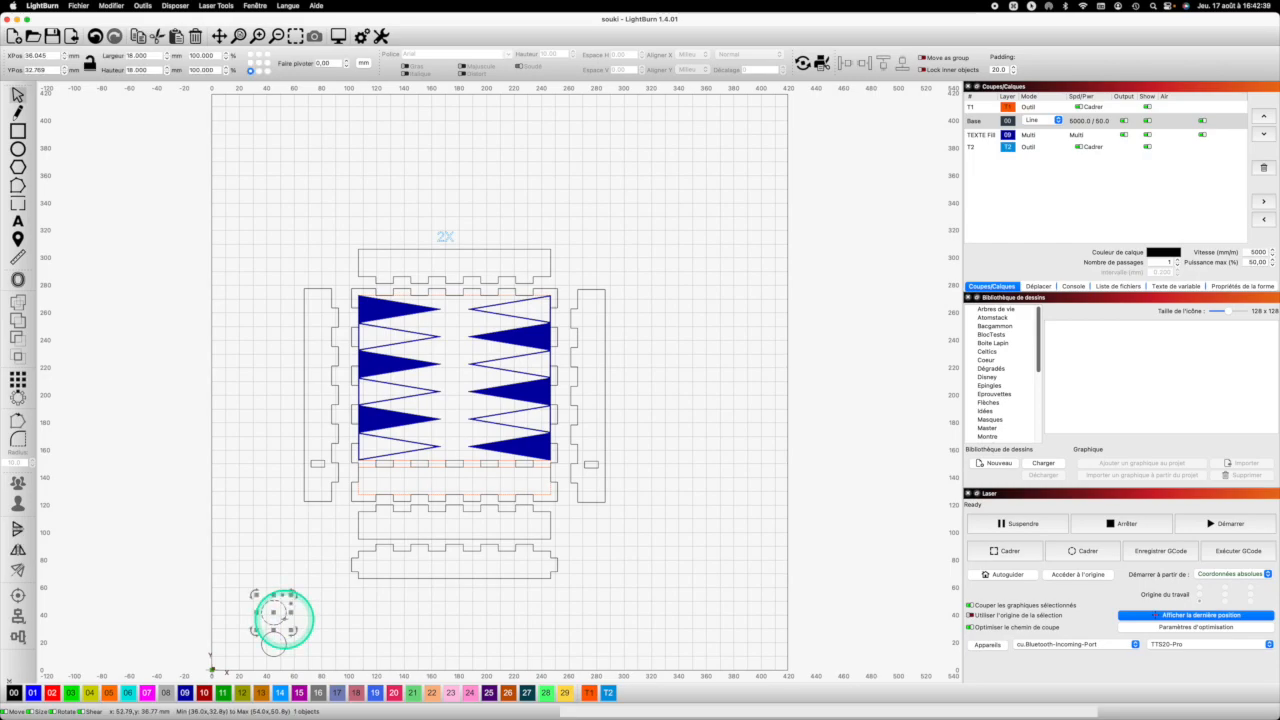
{"action": "left_click_drag", "start_coordinate": [272, 622], "coordinate": [274, 648]}
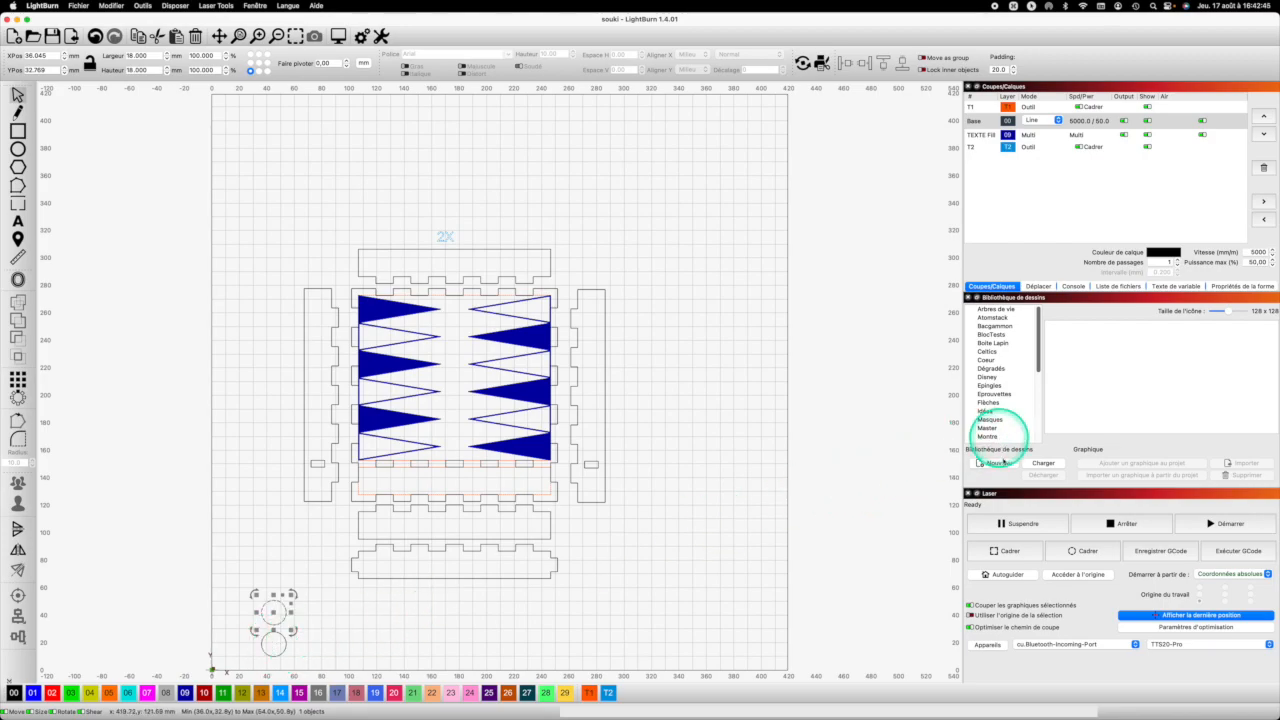
{"action": "mouse_move", "coordinate": [1036, 363]}
{"action": "left_mouse_down"}
{"action": "mouse_move", "coordinate": [1045, 426]}
{"action": "mouse_move", "coordinate": [1046, 352]}
{"action": "mouse_move", "coordinate": [1017, 339]}
{"action": "left_mouse_up"}
{"action": "left_click", "coordinate": [995, 319]}
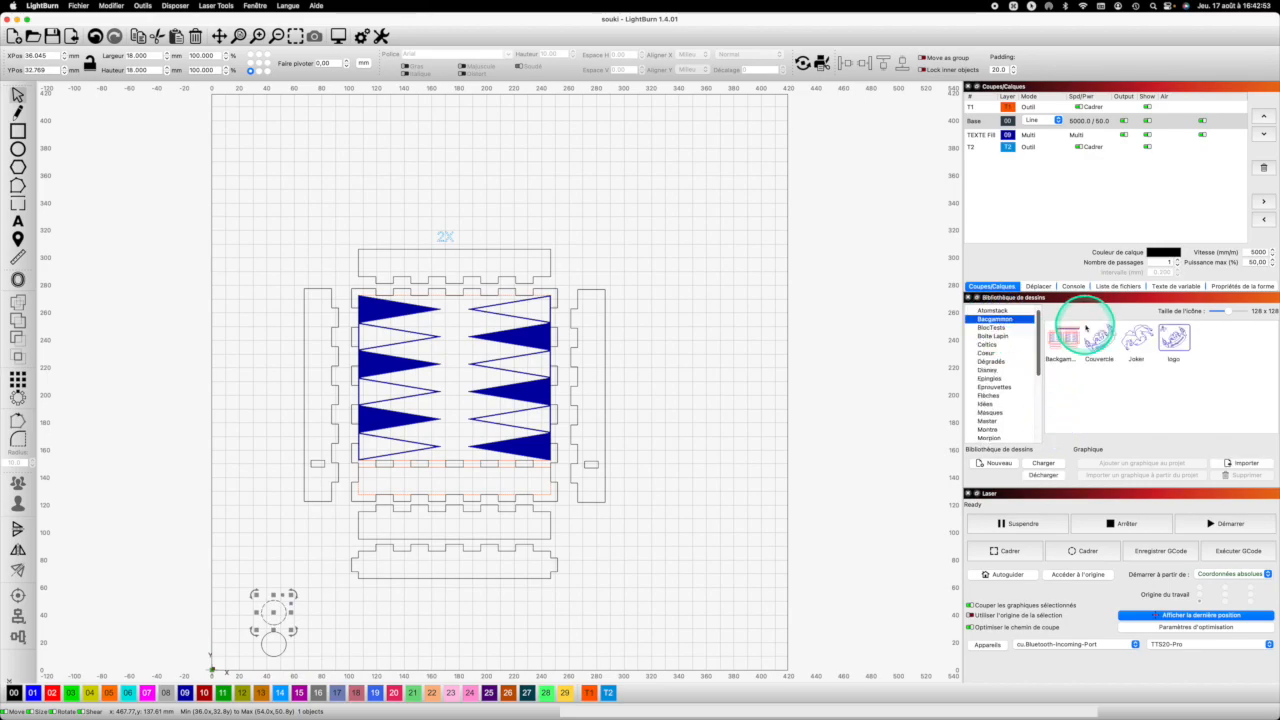
{"action": "double_click", "coordinate": [1130, 348]}
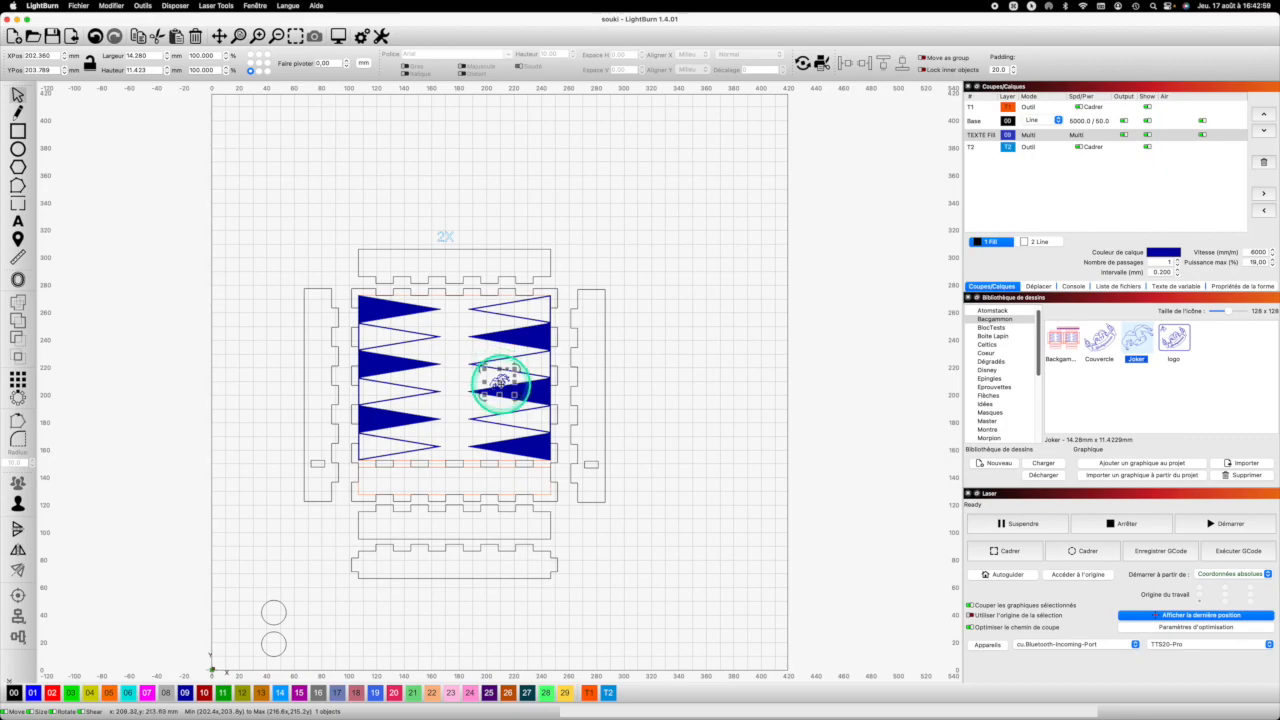
{"action": "mouse_move", "coordinate": [470, 408]}
{"action": "left_mouse_down"}
{"action": "mouse_move", "coordinate": [282, 604]}
{"action": "mouse_move", "coordinate": [262, 636]}
{"action": "mouse_move", "coordinate": [274, 645]}
{"action": "left_mouse_up"}
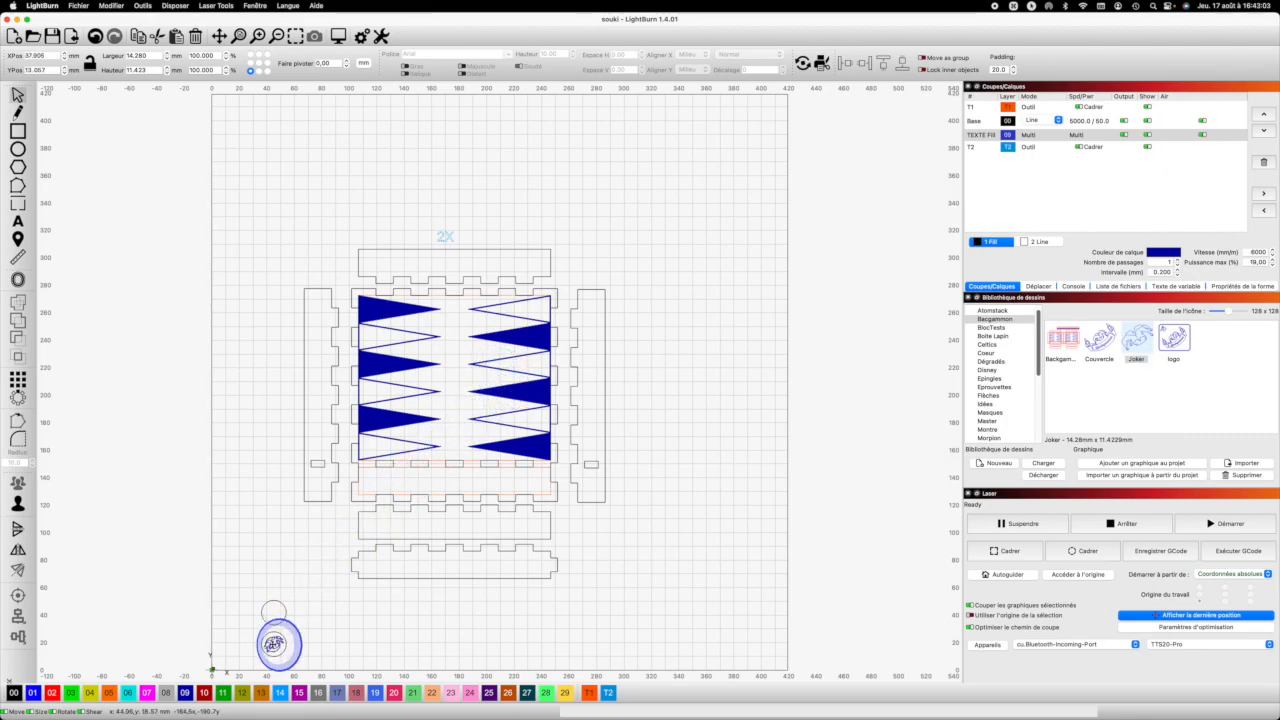
{"action": "left_click", "coordinate": [332, 658]}
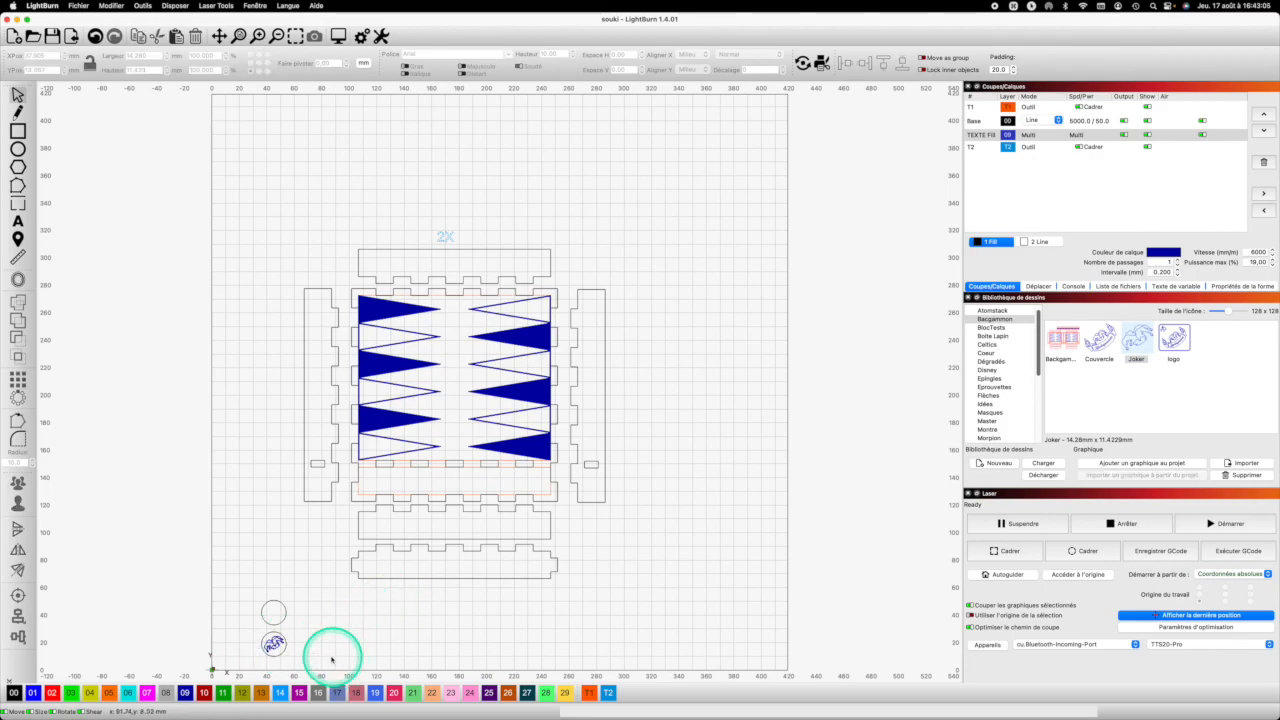
Group the Joker graphic with the lower circle around it
{"action": "left_click_drag", "start_coordinate": [314, 657], "coordinate": [265, 595]}
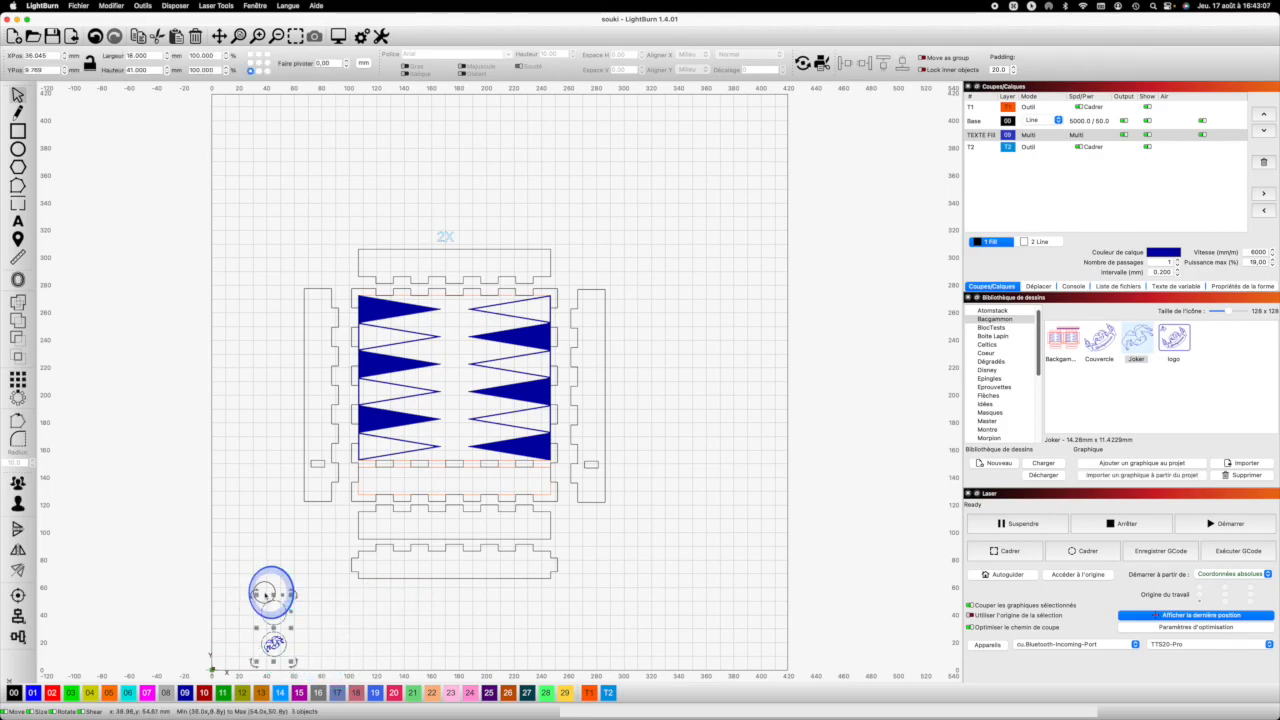
{"action": "left_click", "coordinate": [273, 586]}
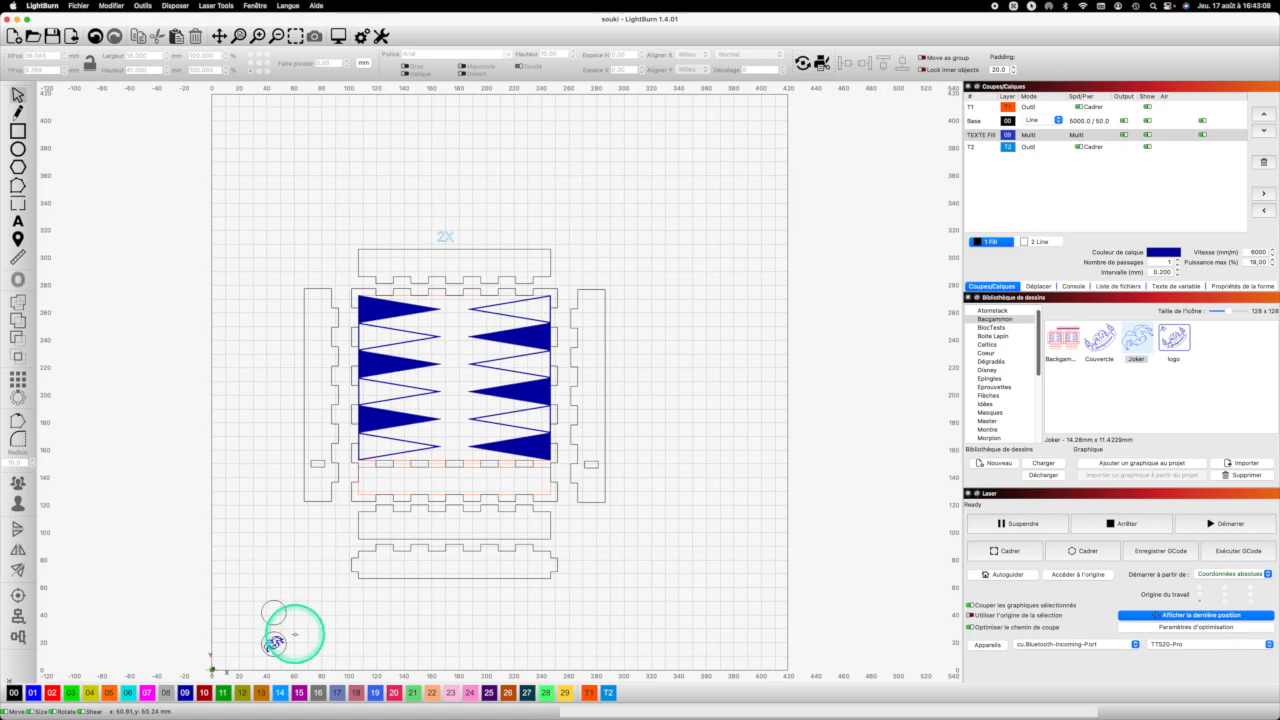
{"action": "left_click", "coordinate": [271, 640]}
{"action": "left_click", "coordinate": [18, 484]}
{"action": "left_click", "coordinate": [334, 645]}
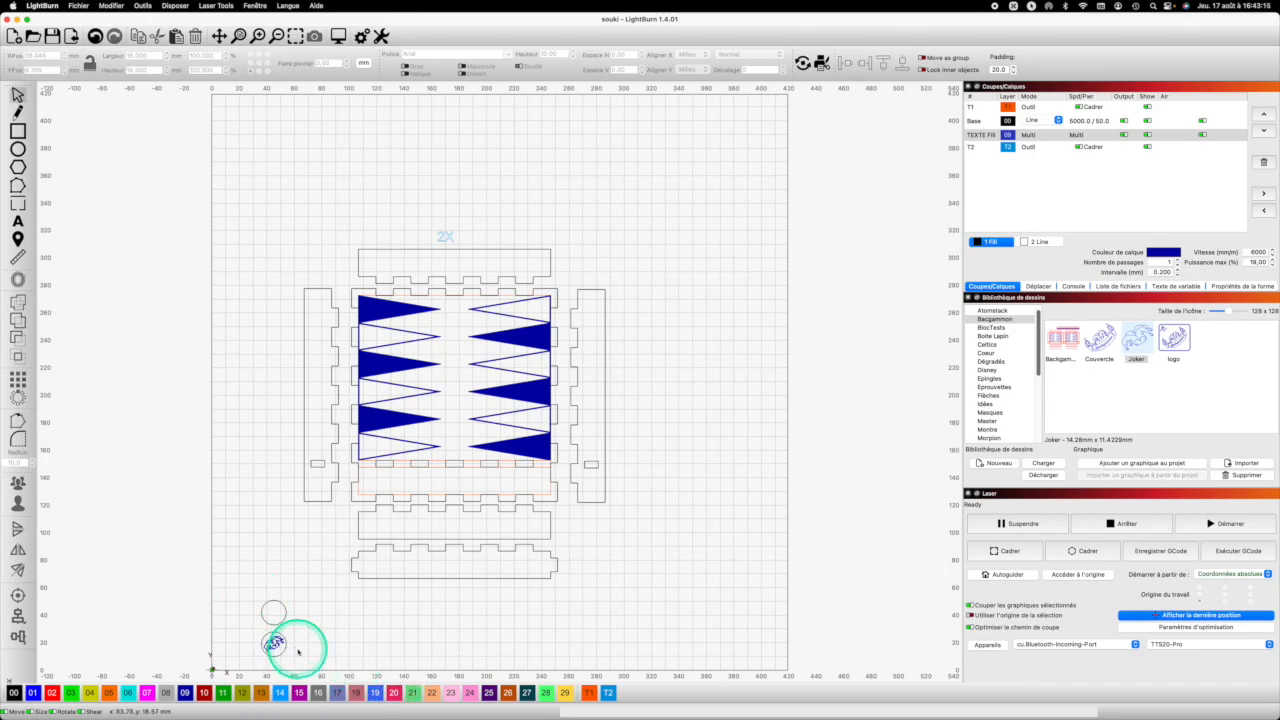
Array the plain circle and the Joker token into 15 columns with 0 mm X spacing
{"action": "mouse_move", "coordinate": [297, 651]}
{"action": "left_mouse_down"}
{"action": "mouse_move", "coordinate": [255, 602]}
{"action": "mouse_move", "coordinate": [233, 619]}
{"action": "left_mouse_up"}
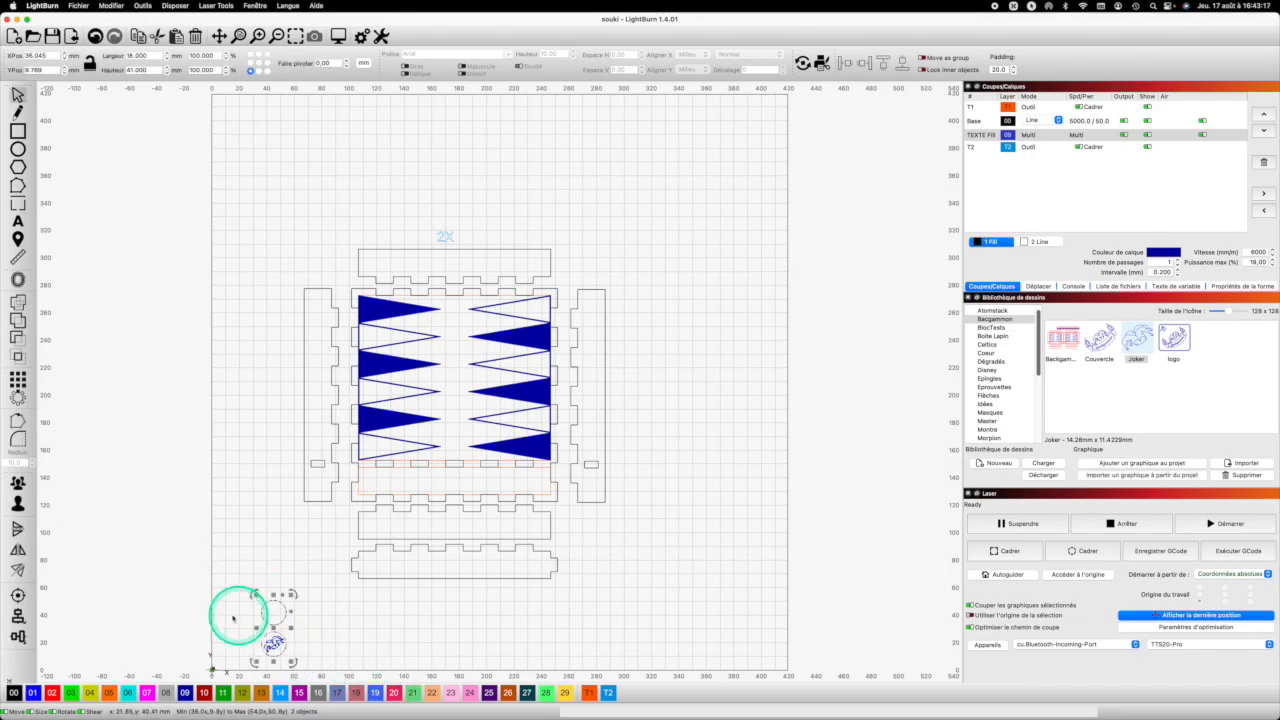
{"action": "left_click", "coordinate": [18, 377]}
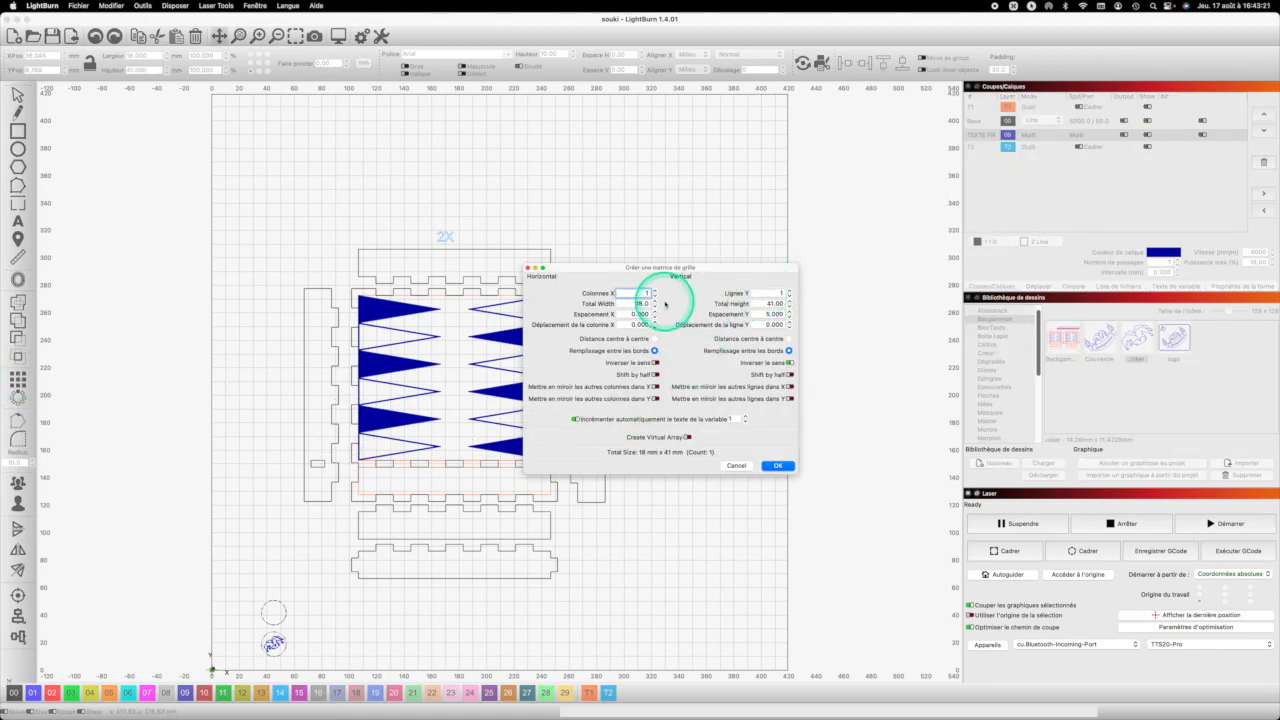
{"action": "left_click", "coordinate": [652, 291]}
{"action": "type", "text": "15"}
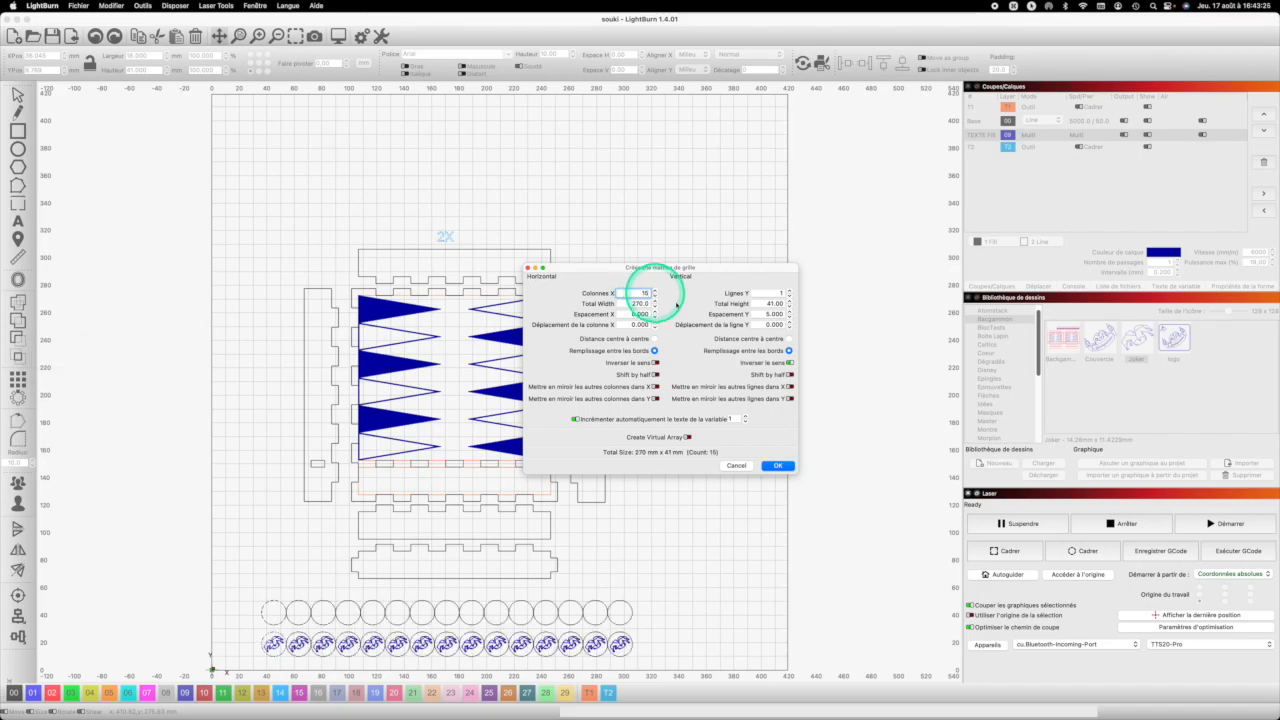
{"action": "left_click", "coordinate": [709, 583]}
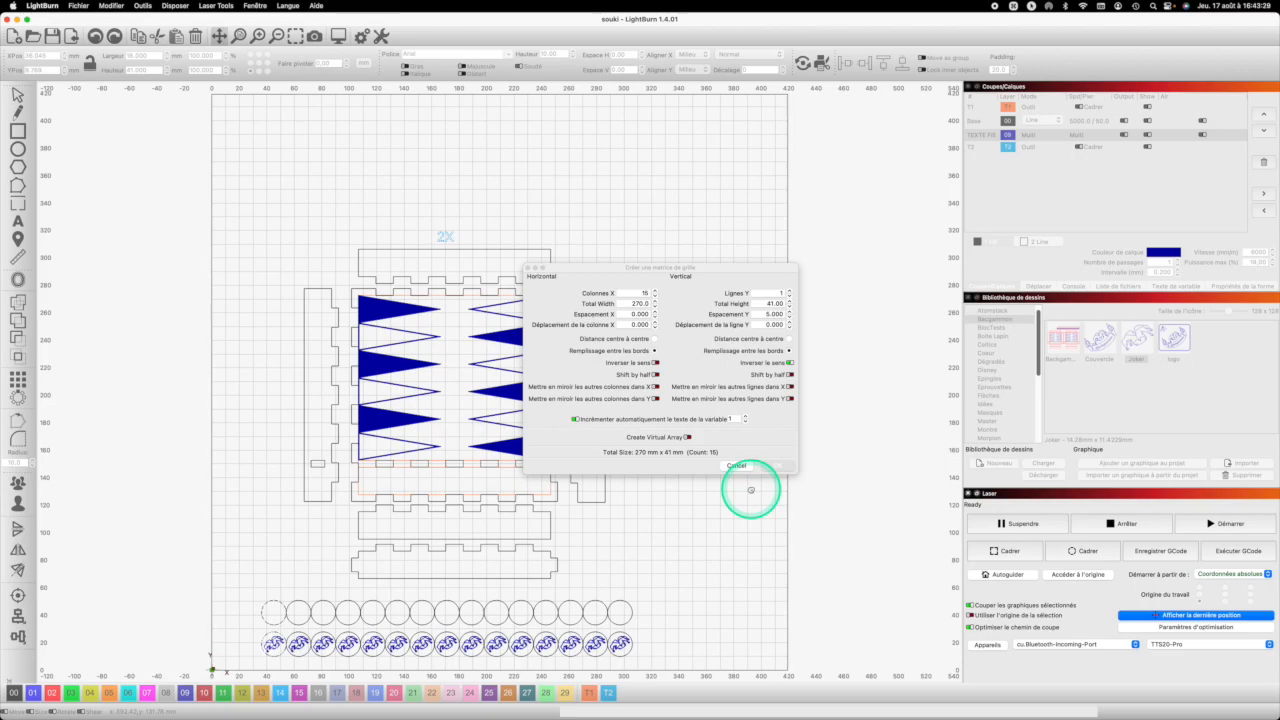
Apply the 15-column array and draw a thin rectangle about 106.7 by 1.5 mm inside the uppermost panel
{"action": "left_click", "coordinate": [775, 466]}
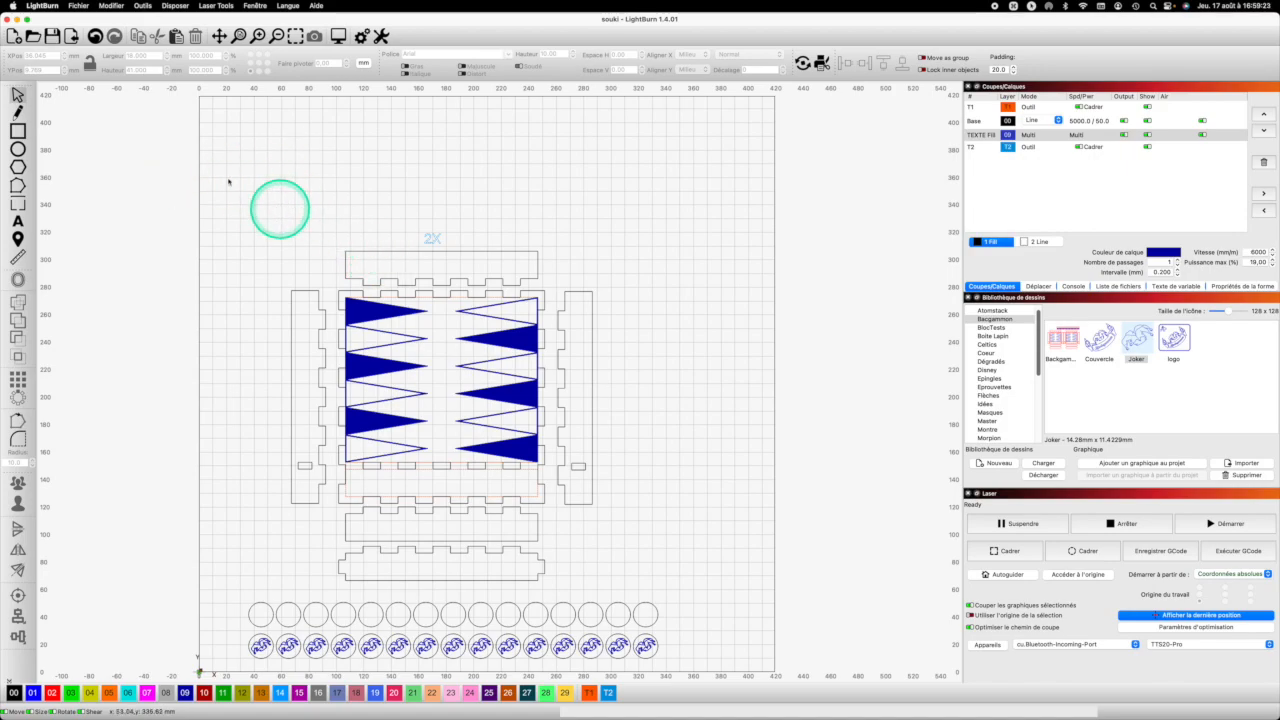
{"action": "left_click", "coordinate": [18, 131]}
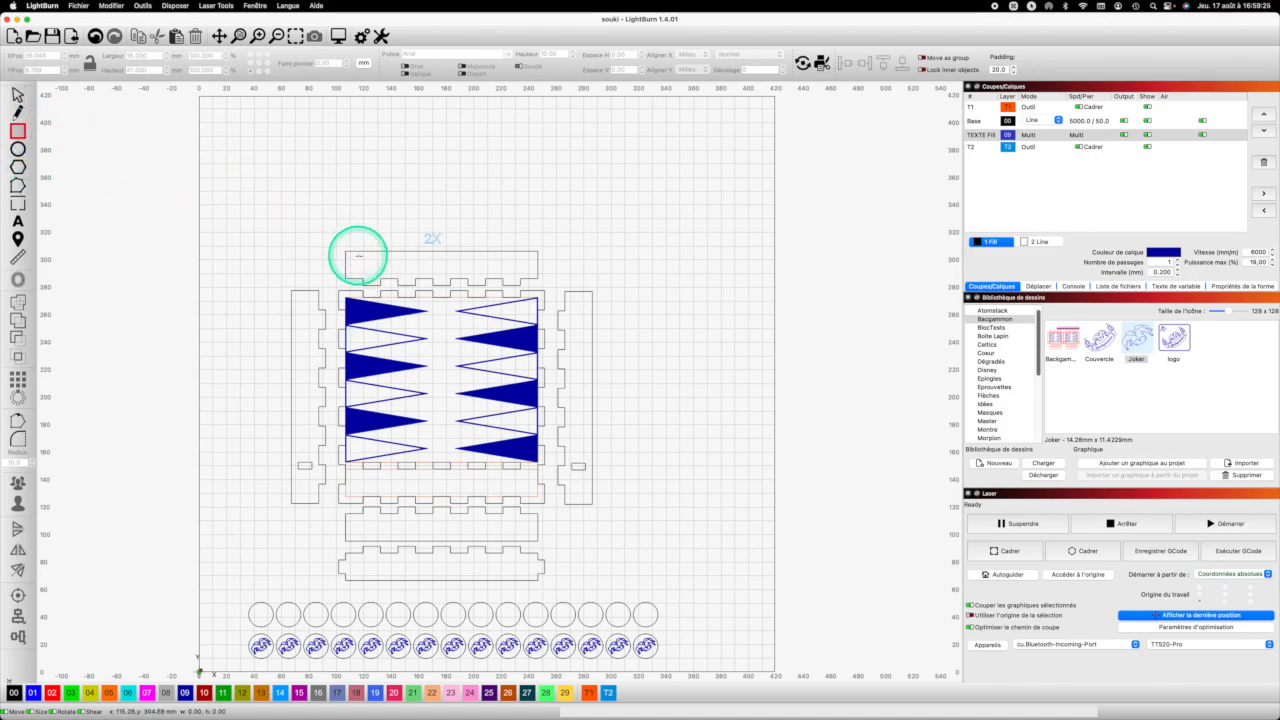
{"action": "left_click_drag", "start_coordinate": [367, 259], "coordinate": [513, 261]}
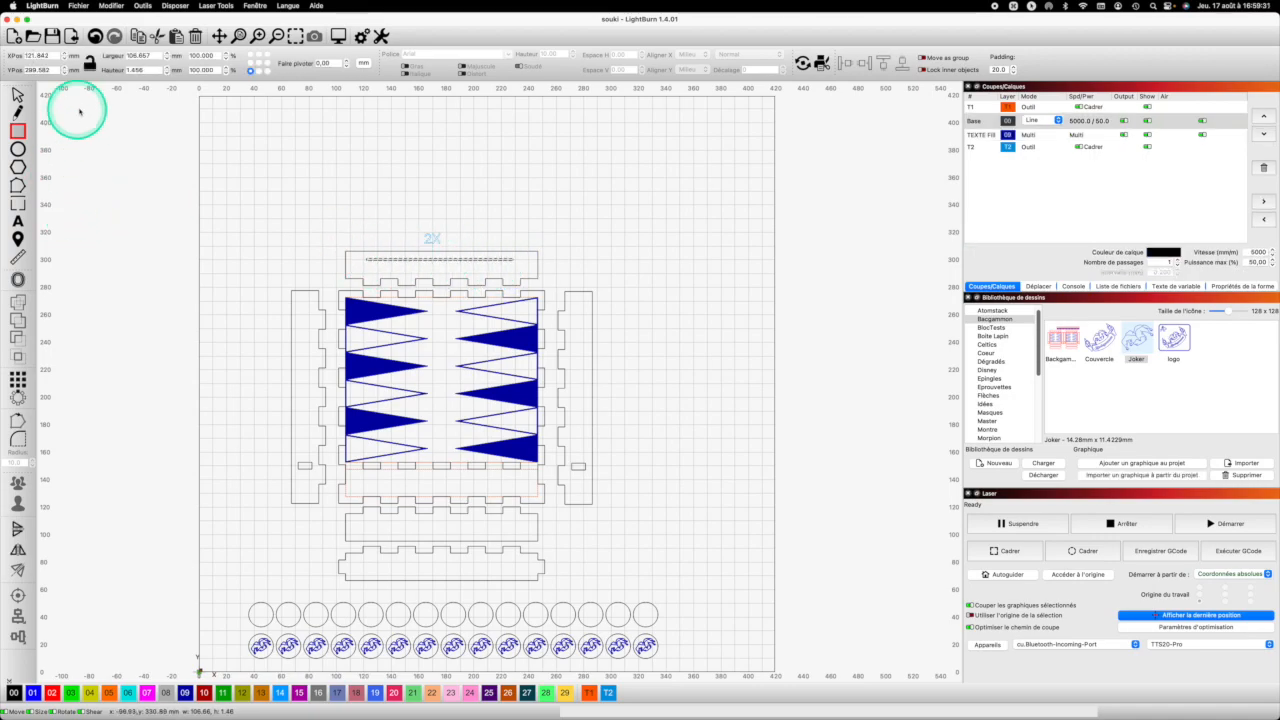
Set the thin rectangle's width to 100 mm and its height to 1.2 mm
{"action": "left_click_drag", "start_coordinate": [160, 55], "coordinate": [117, 55]}
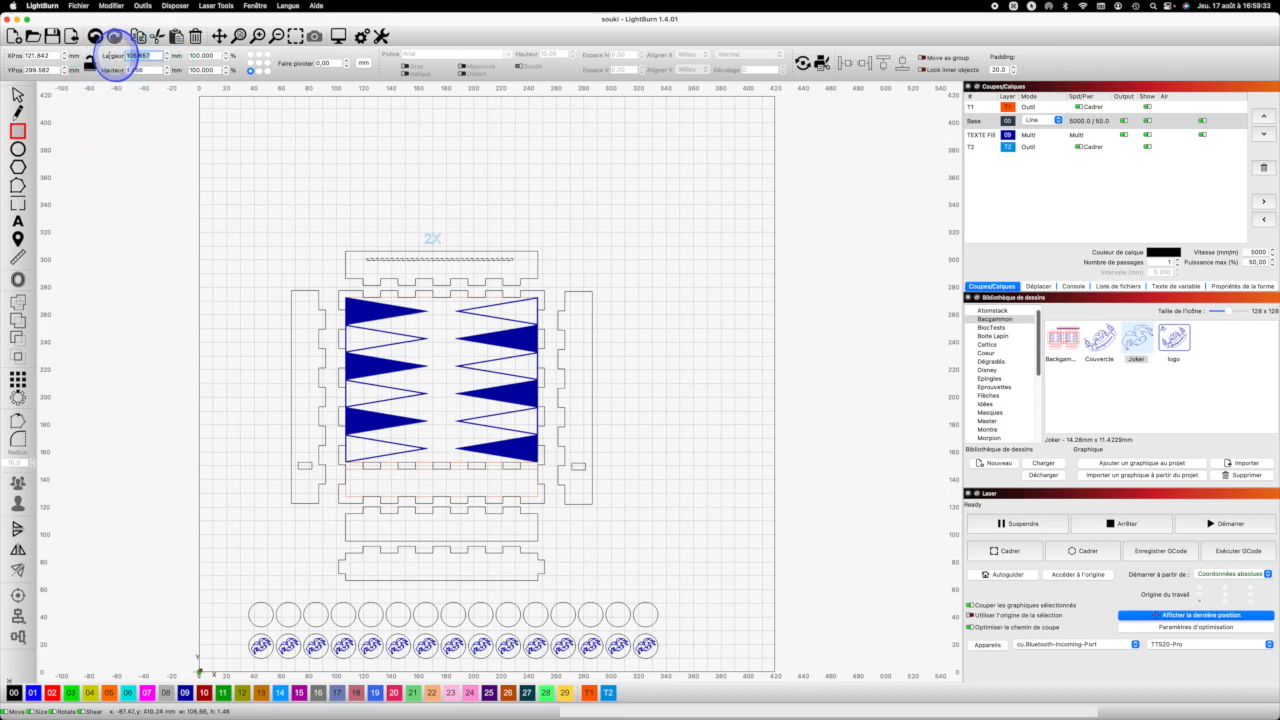
{"action": "type", "text": "100"}
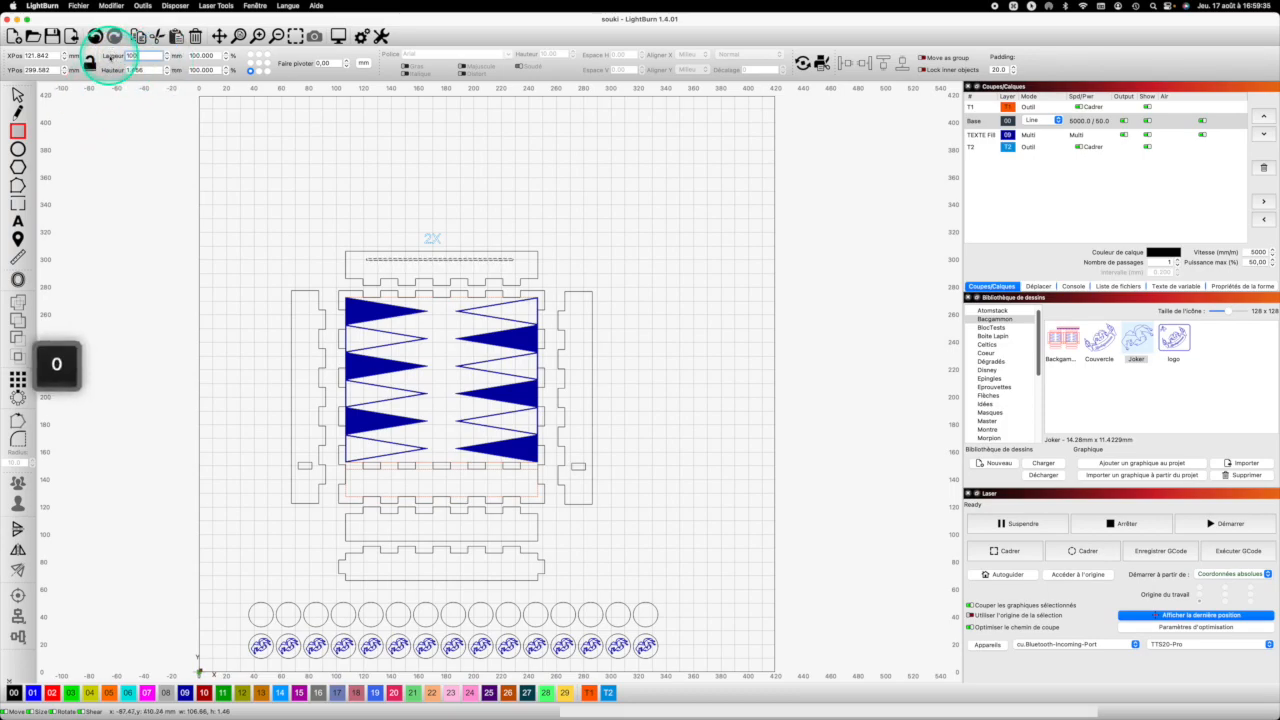
{"action": "left_click_drag", "start_coordinate": [150, 70], "coordinate": [113, 71]}
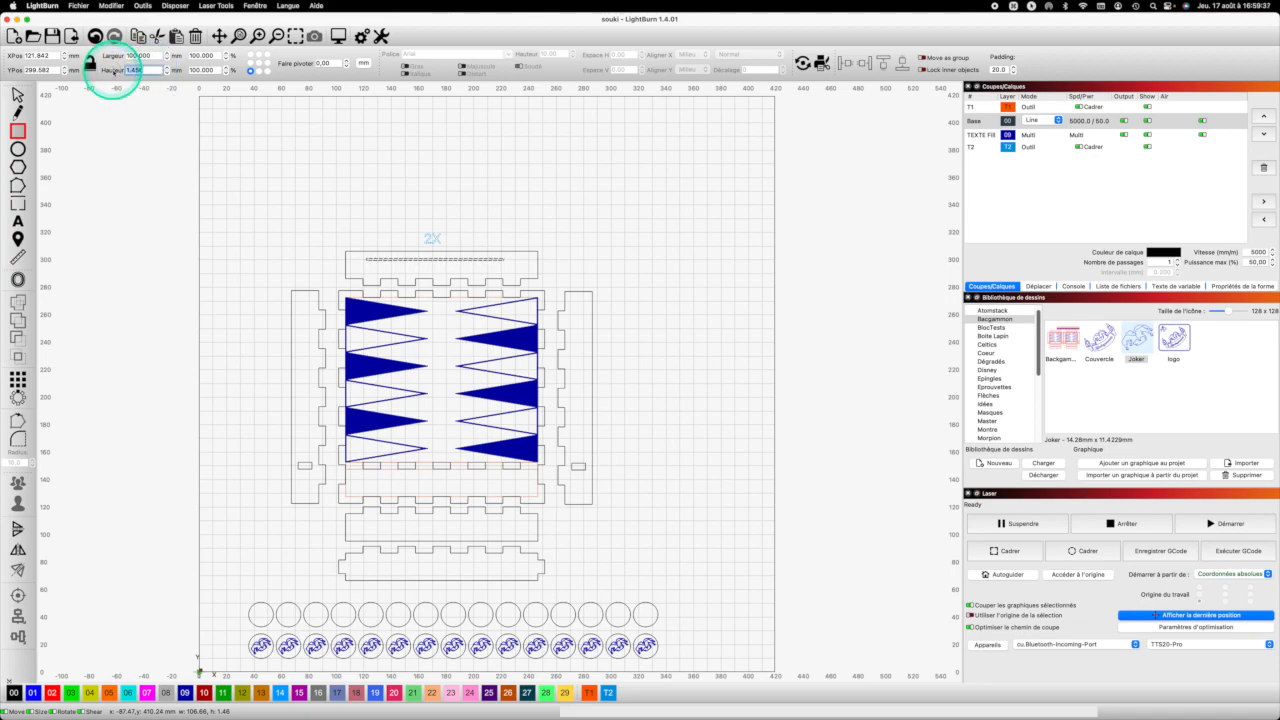
{"action": "type", "text": "1.2"}
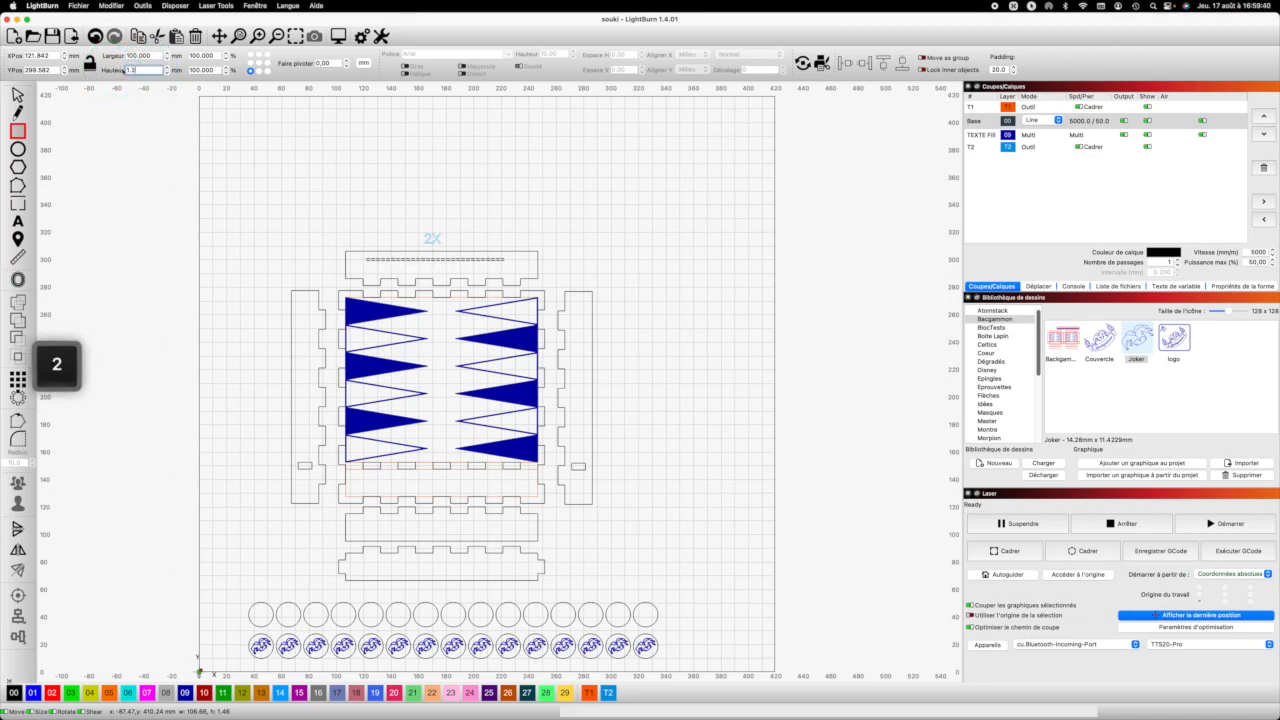
{"action": "left_click", "coordinate": [279, 124]}
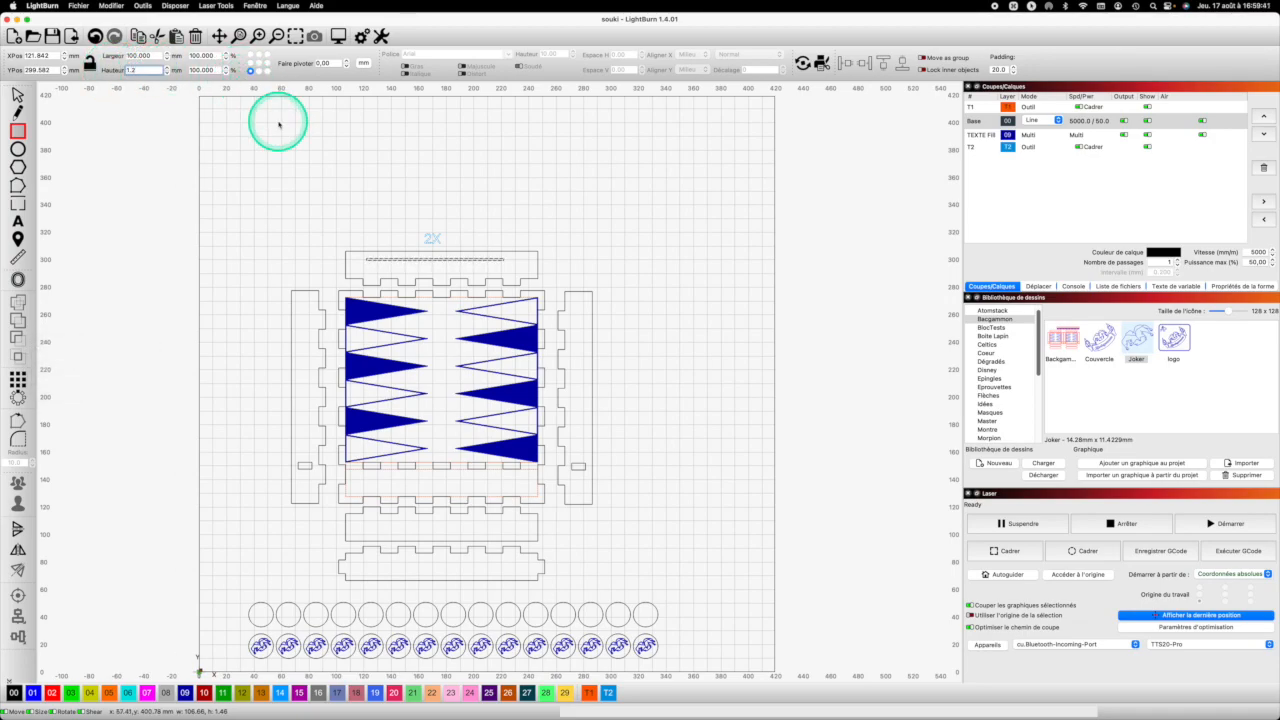
{"action": "key", "text": "Return"}
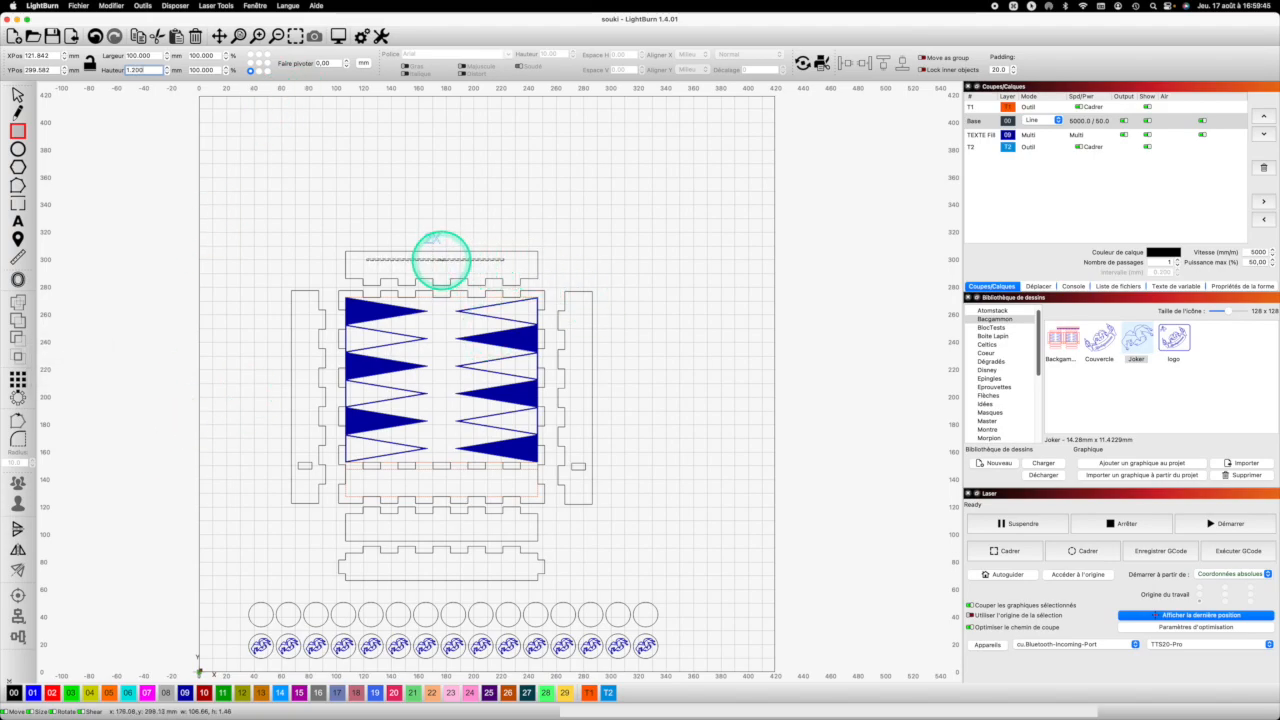
Move the thin rectangle up so that it sits flush against the inside of the uppermost panel's top edge
{"action": "scroll", "coordinate": [441, 257], "scroll_direction": "up", "scroll_amount": 4}
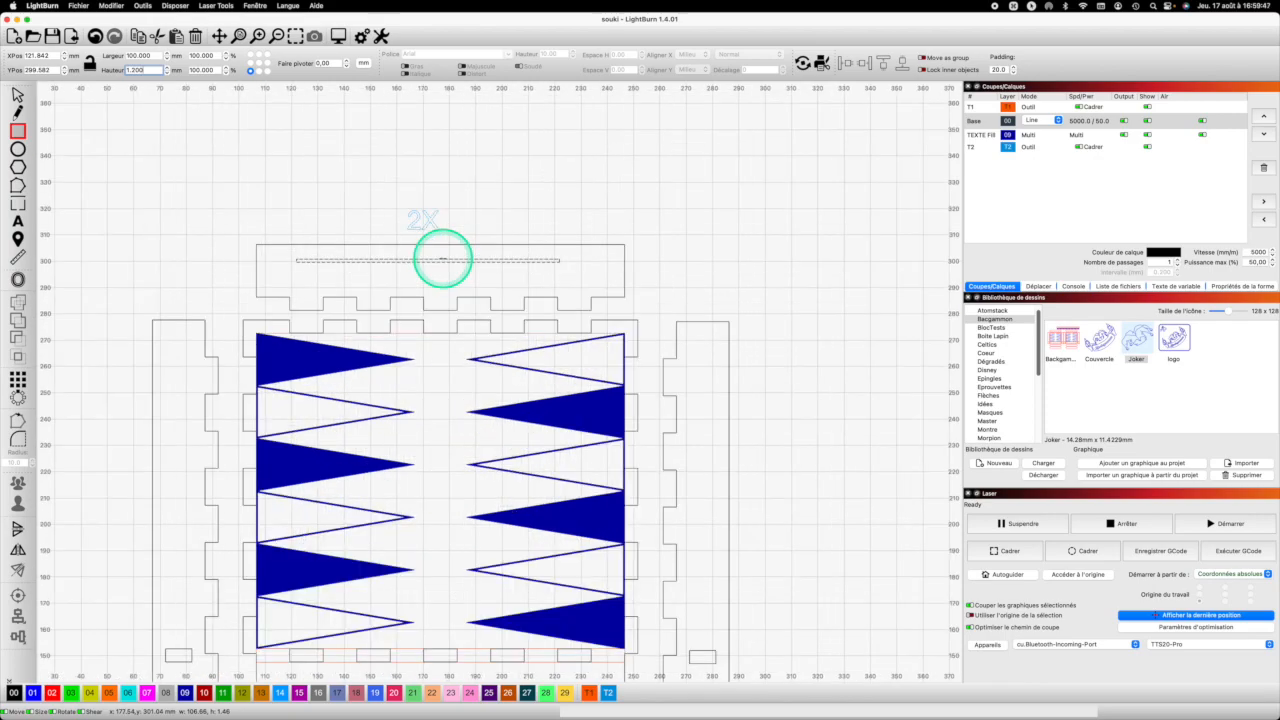
{"action": "left_click", "coordinate": [18, 95]}
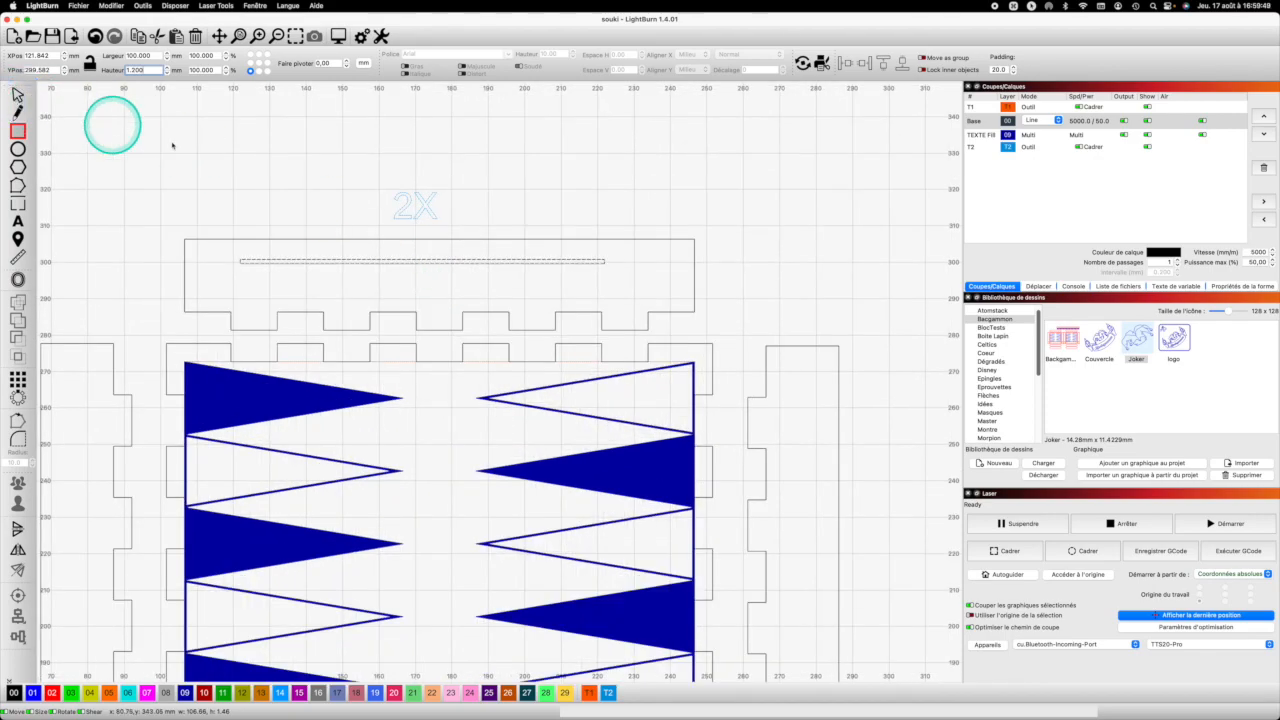
{"action": "left_click", "coordinate": [418, 258]}
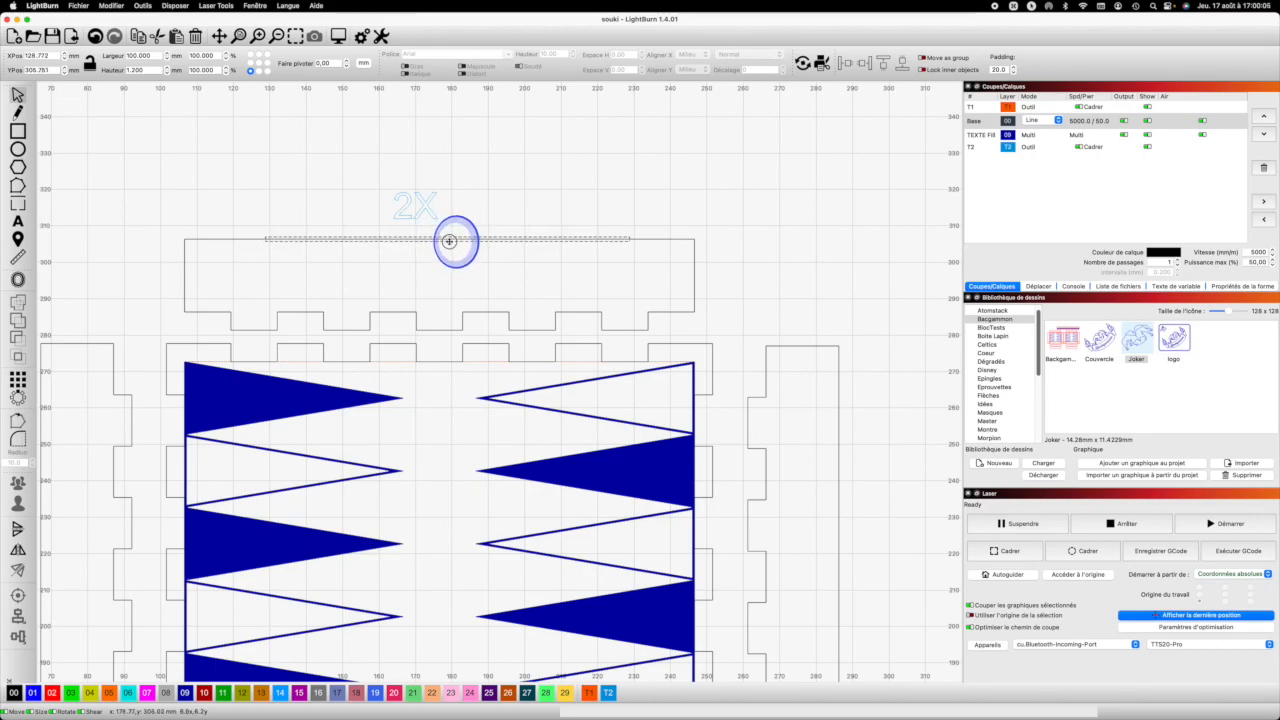
{"action": "left_click_drag", "start_coordinate": [446, 251], "coordinate": [443, 259]}
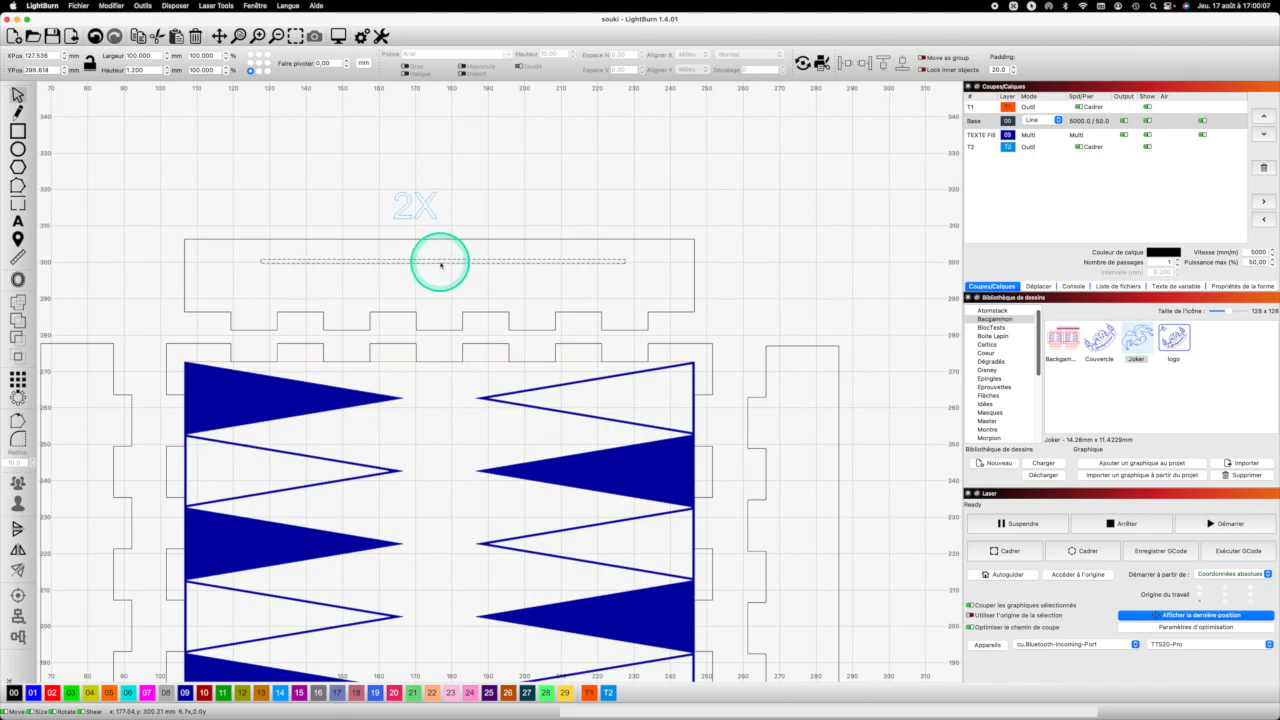
{"action": "scroll", "coordinate": [443, 260], "scroll_direction": "up", "scroll_amount": 5}
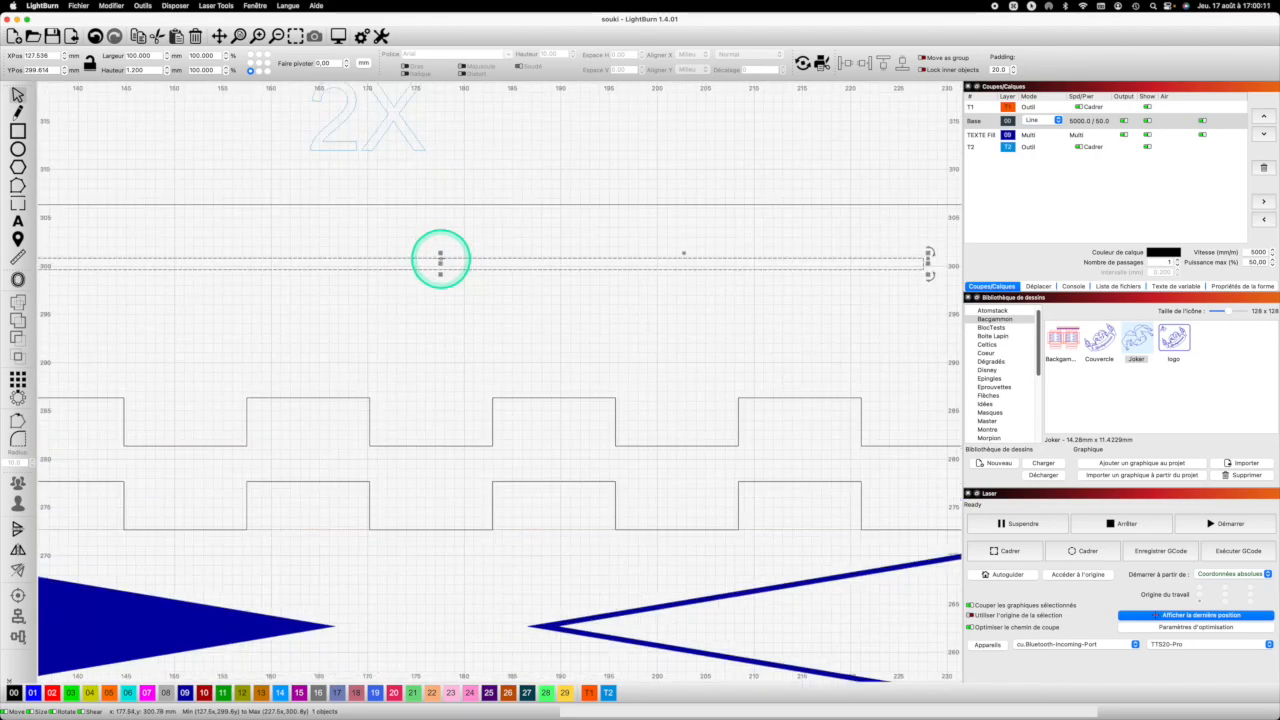
{"action": "left_click_drag", "start_coordinate": [440, 260], "coordinate": [443, 205]}
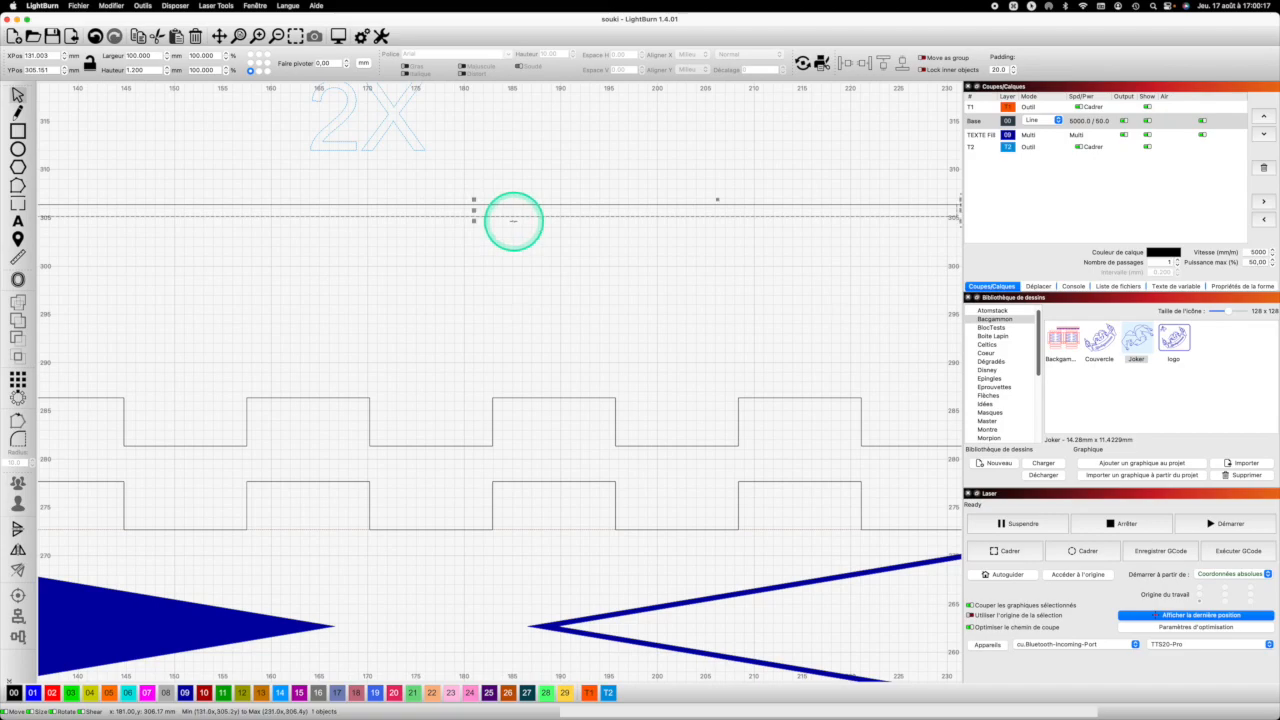
{"action": "scroll", "coordinate": [514, 224], "scroll_direction": "down", "scroll_amount": 5}
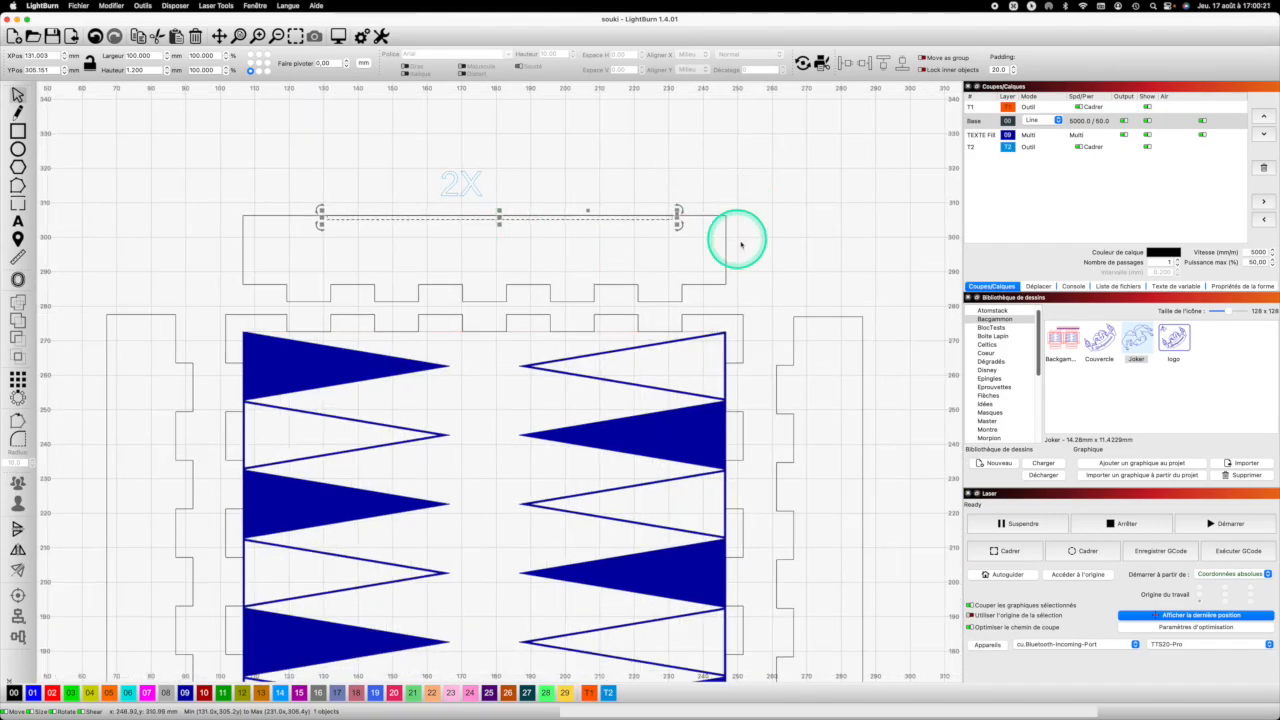
Select the uppermost panel with the thin rectangle and align them on a common vertical center line
{"action": "left_click_drag", "start_coordinate": [193, 203], "coordinate": [193, 204]}
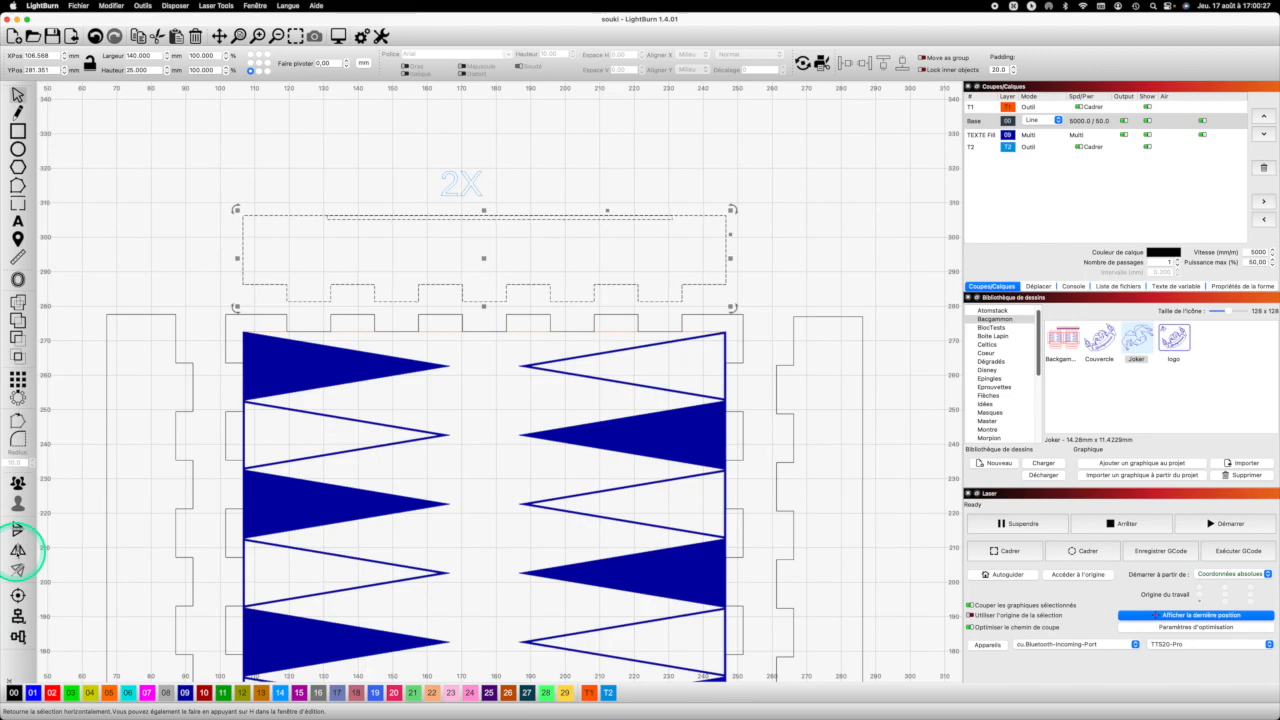
{"action": "left_click", "coordinate": [21, 616]}
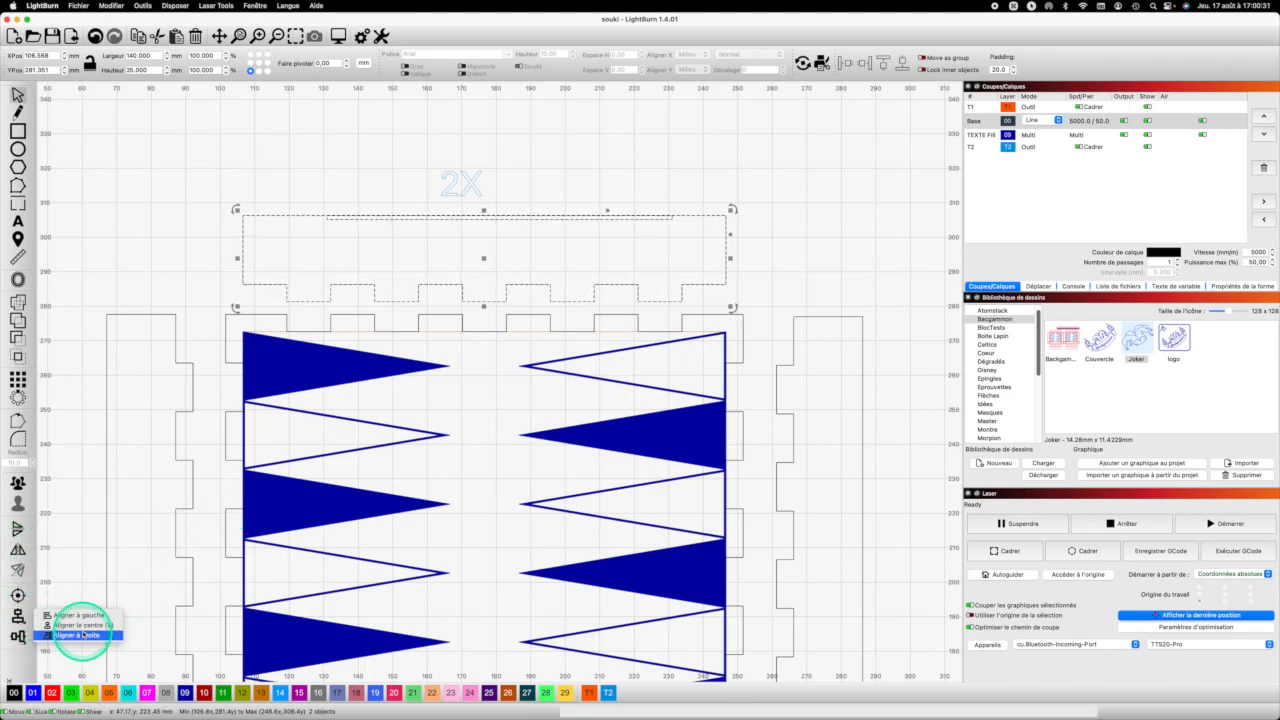
{"action": "left_click", "coordinate": [82, 635]}
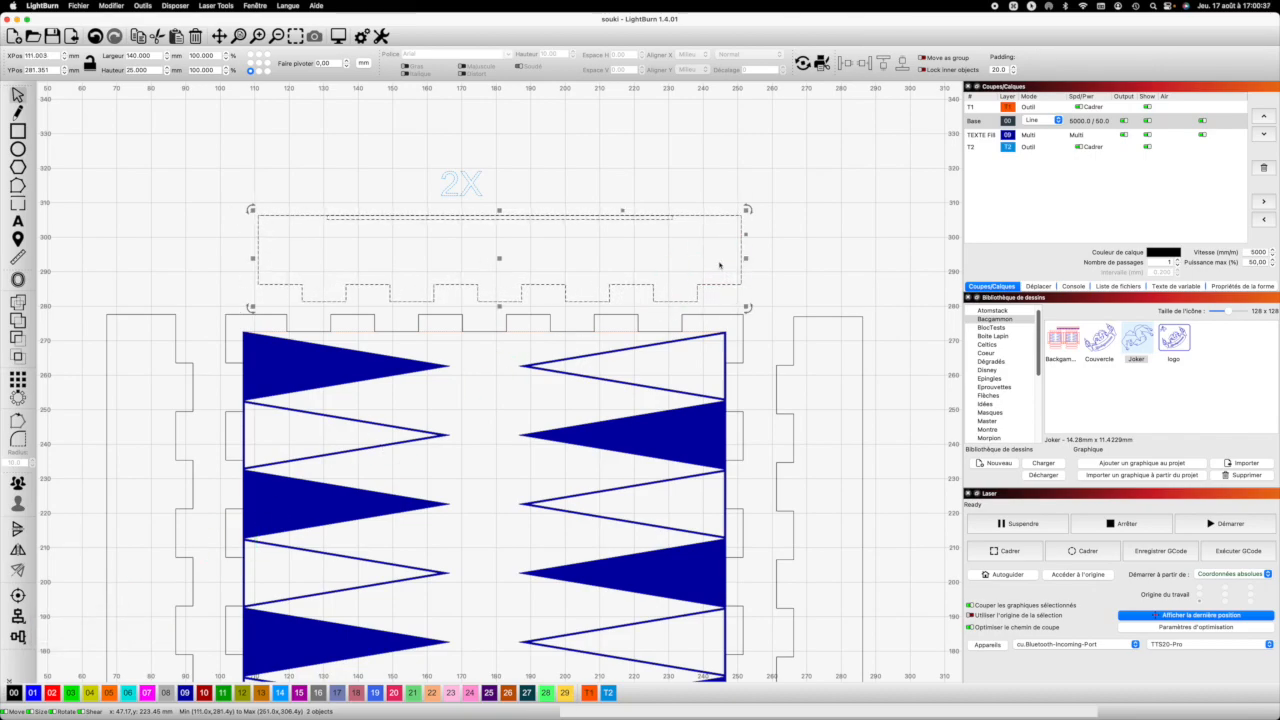
Subtract the thin rectangle from the uppermost panel to form a shallow notch in its top edge
{"action": "left_click", "coordinate": [726, 180]}
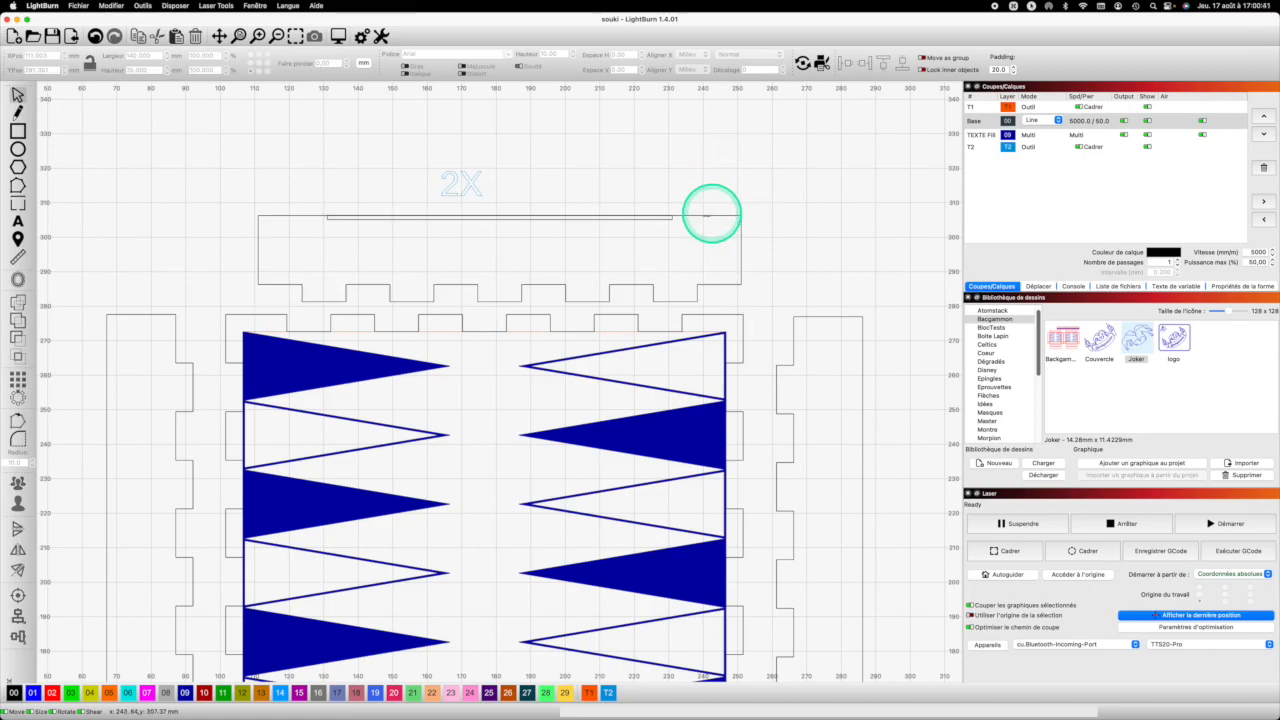
{"action": "left_click_drag", "start_coordinate": [759, 232], "coordinate": [480, 208]}
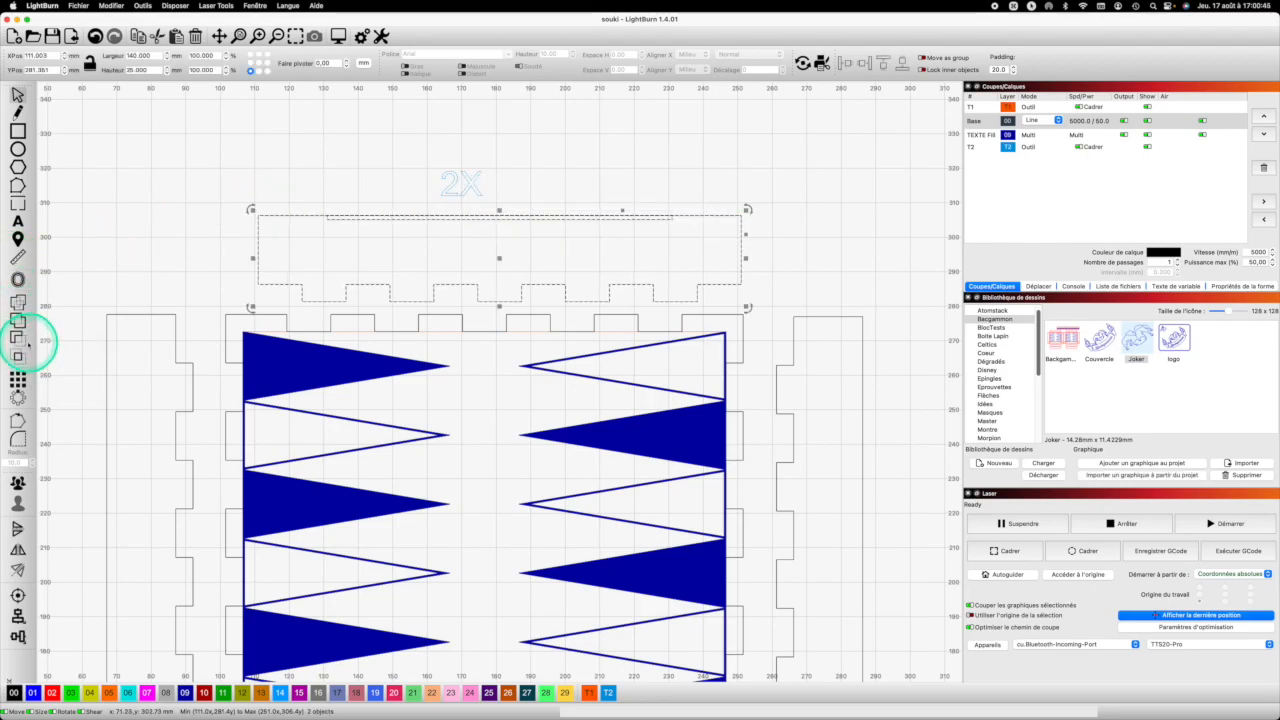
{"action": "left_click", "coordinate": [17, 338]}
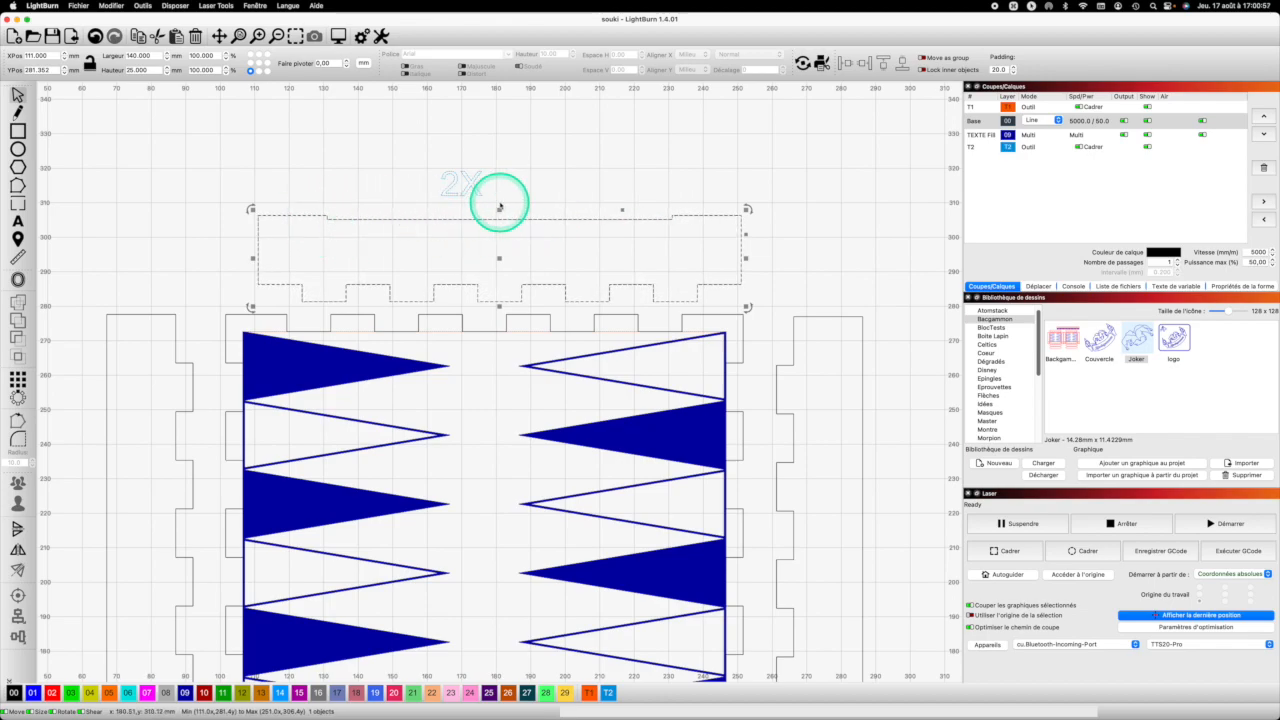
Center the notched panel horizontally over the backgammon base panel and clear the selection
{"action": "key", "text": "shift"}
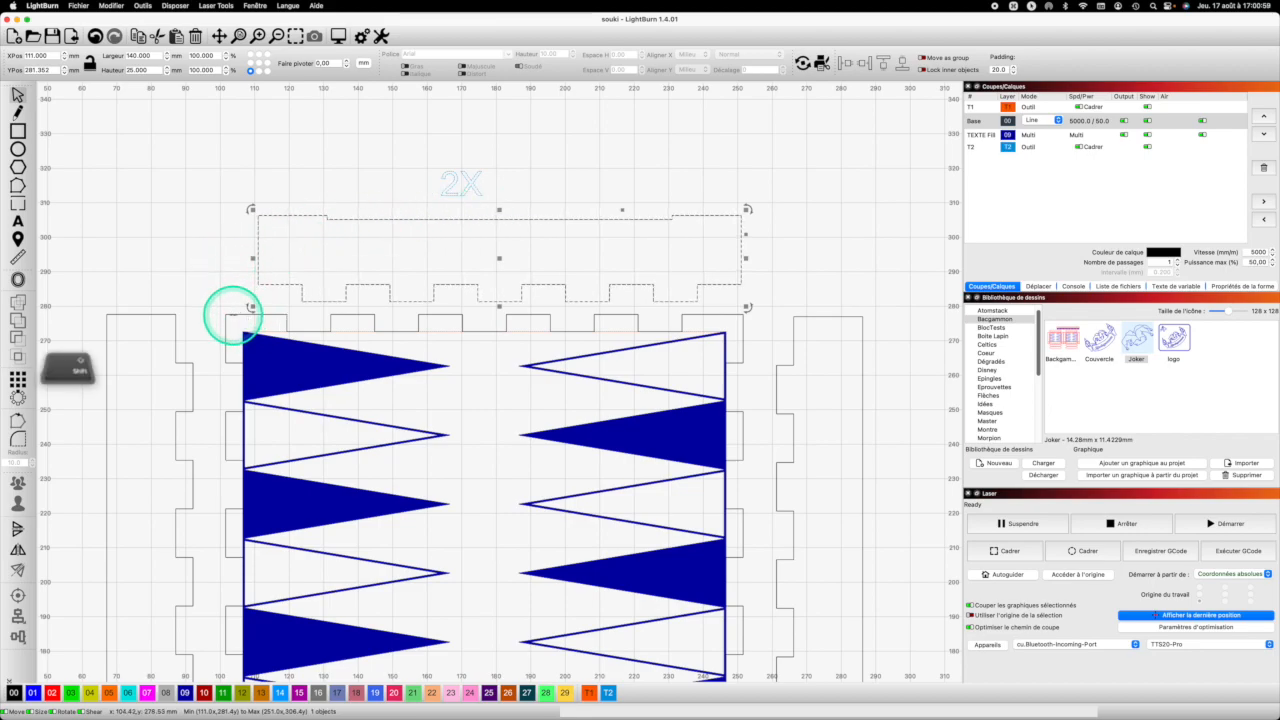
{"action": "left_click", "coordinate": [236, 316], "text": "shift"}
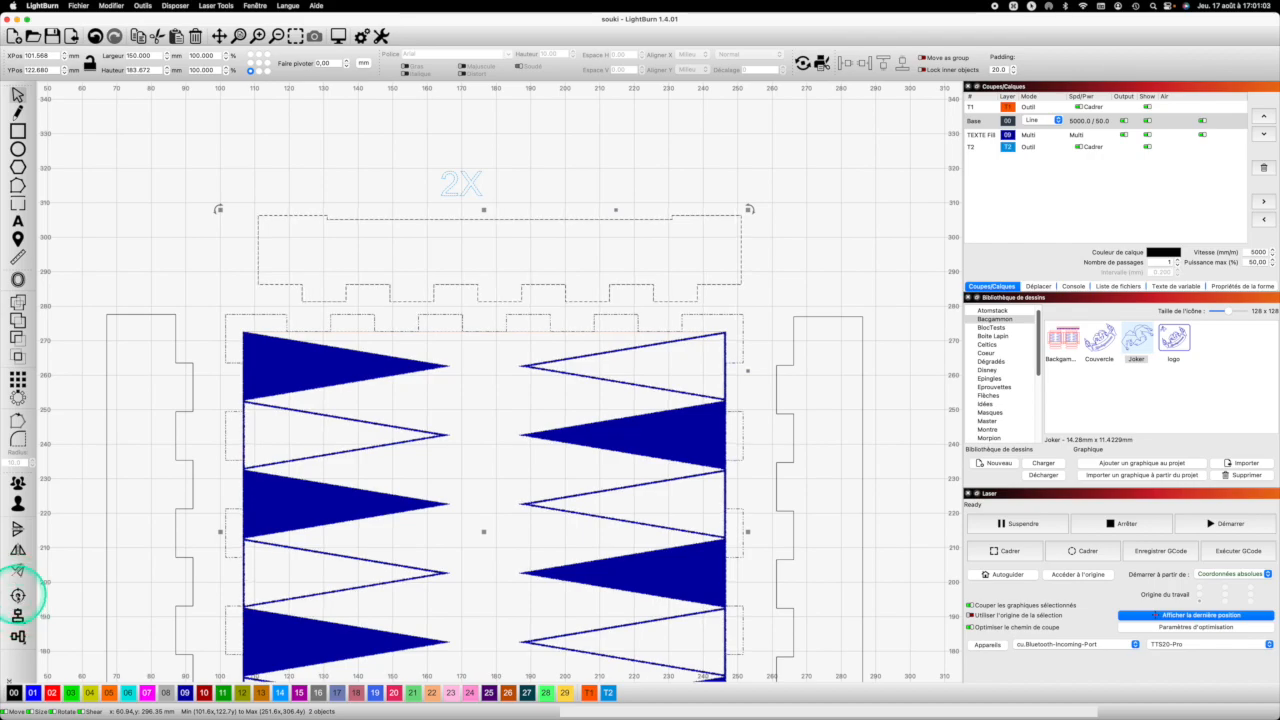
{"action": "left_click", "coordinate": [18, 616]}
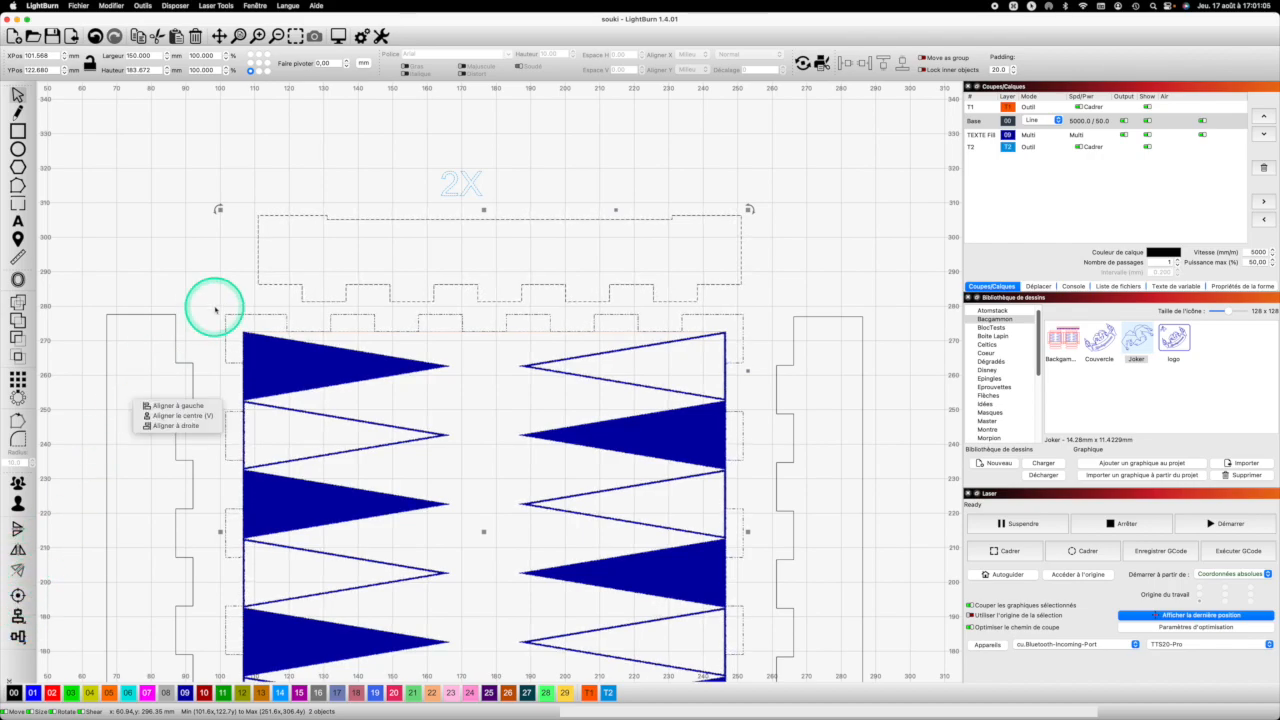
{"action": "left_click", "coordinate": [173, 415]}
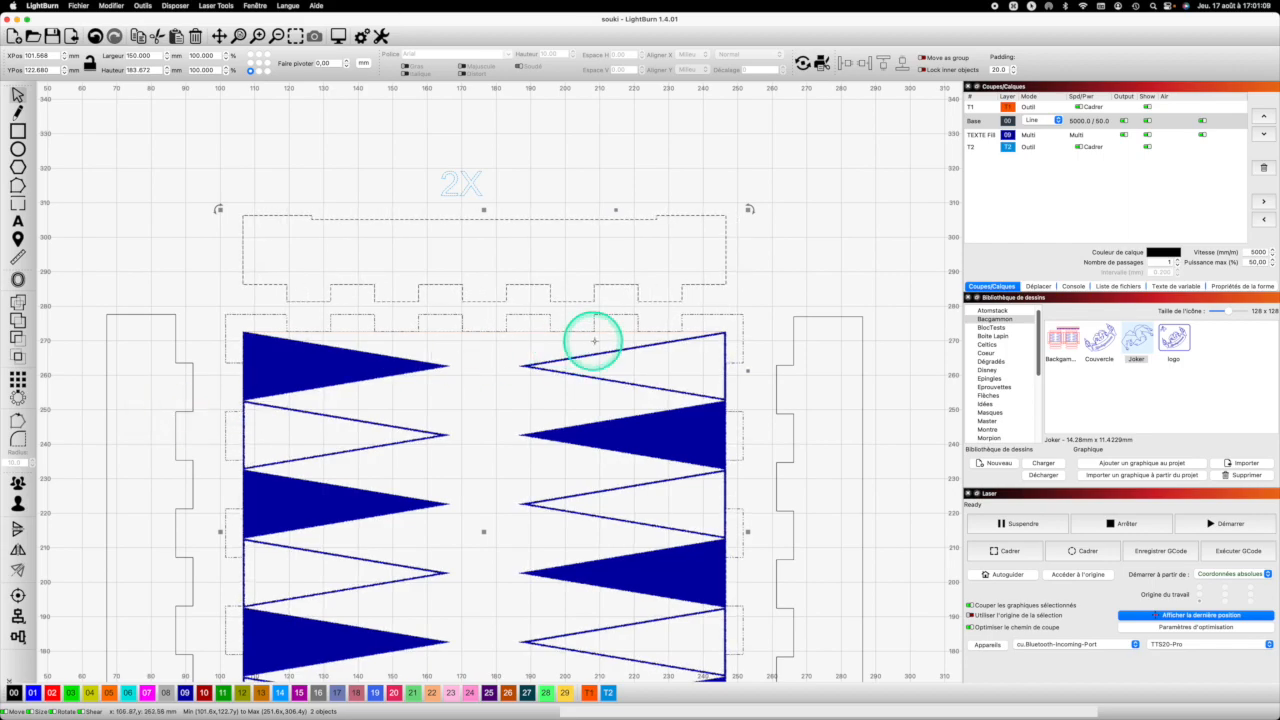
{"action": "left_click", "coordinate": [849, 248]}
{"action": "scroll", "coordinate": [851, 246], "scroll_direction": "up", "scroll_amount": 4}
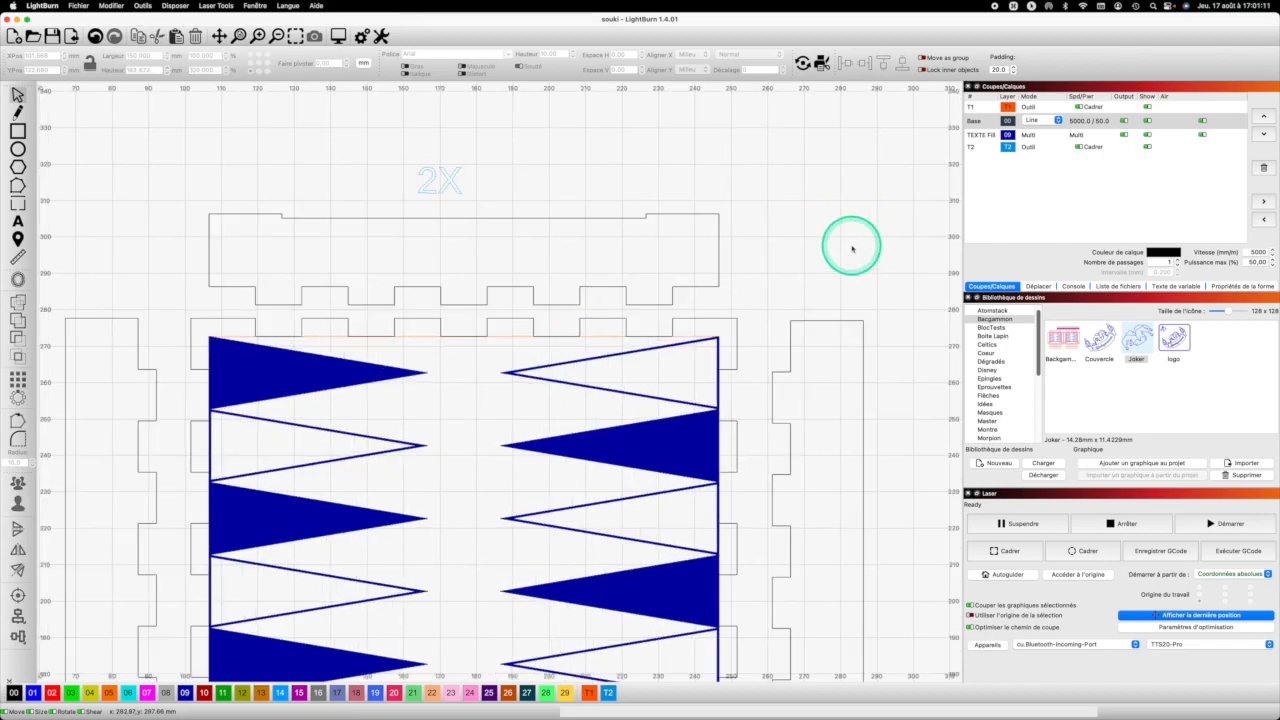
{"action": "scroll", "coordinate": [851, 248], "scroll_direction": "down", "scroll_amount": 5}
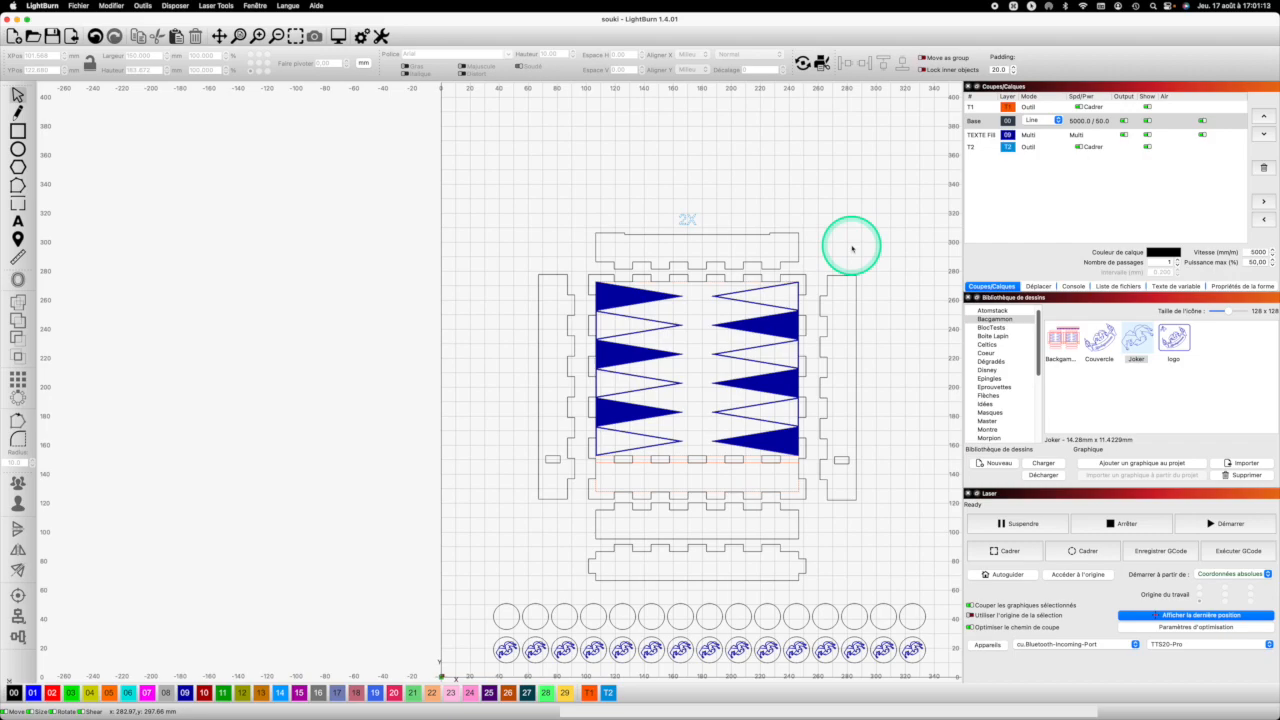
{"action": "scroll", "coordinate": [852, 249], "scroll_direction": "down", "scroll_amount": 2}
{"action": "scroll", "coordinate": [852, 249], "scroll_direction": "up", "scroll_amount": 1}
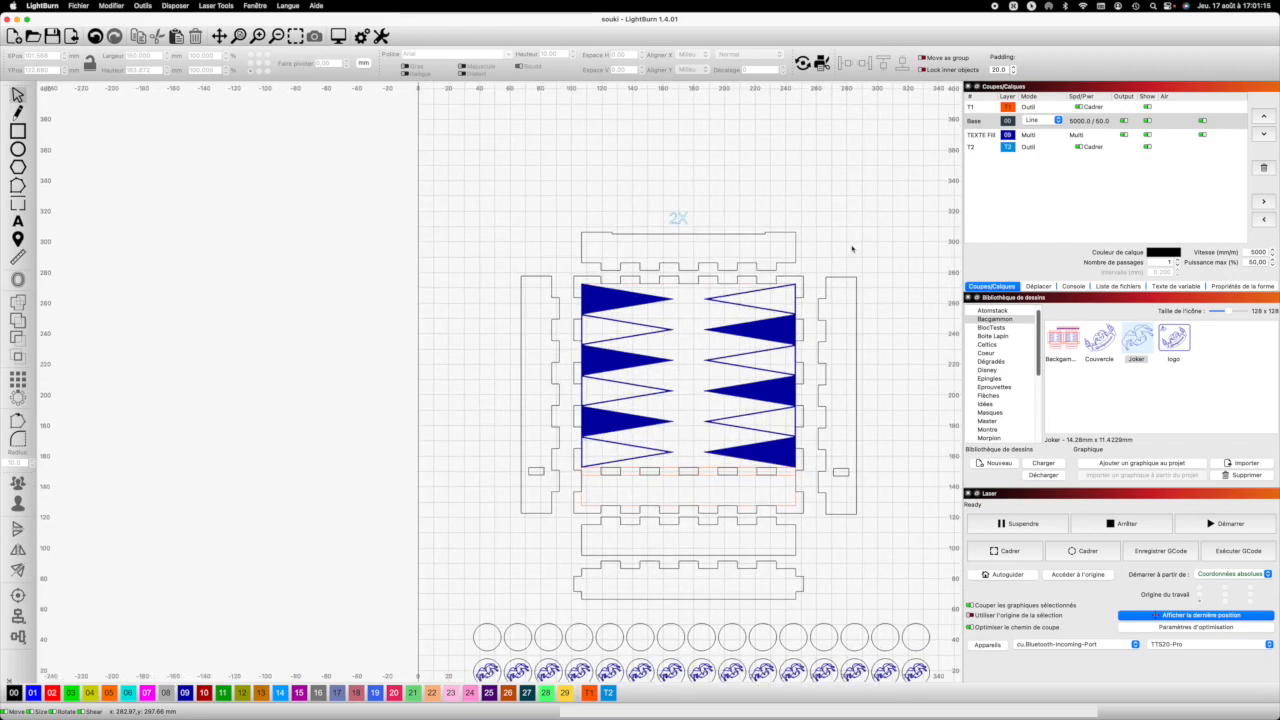
{"action": "scroll", "coordinate": [852, 248], "scroll_direction": "down", "scroll_amount": 1}
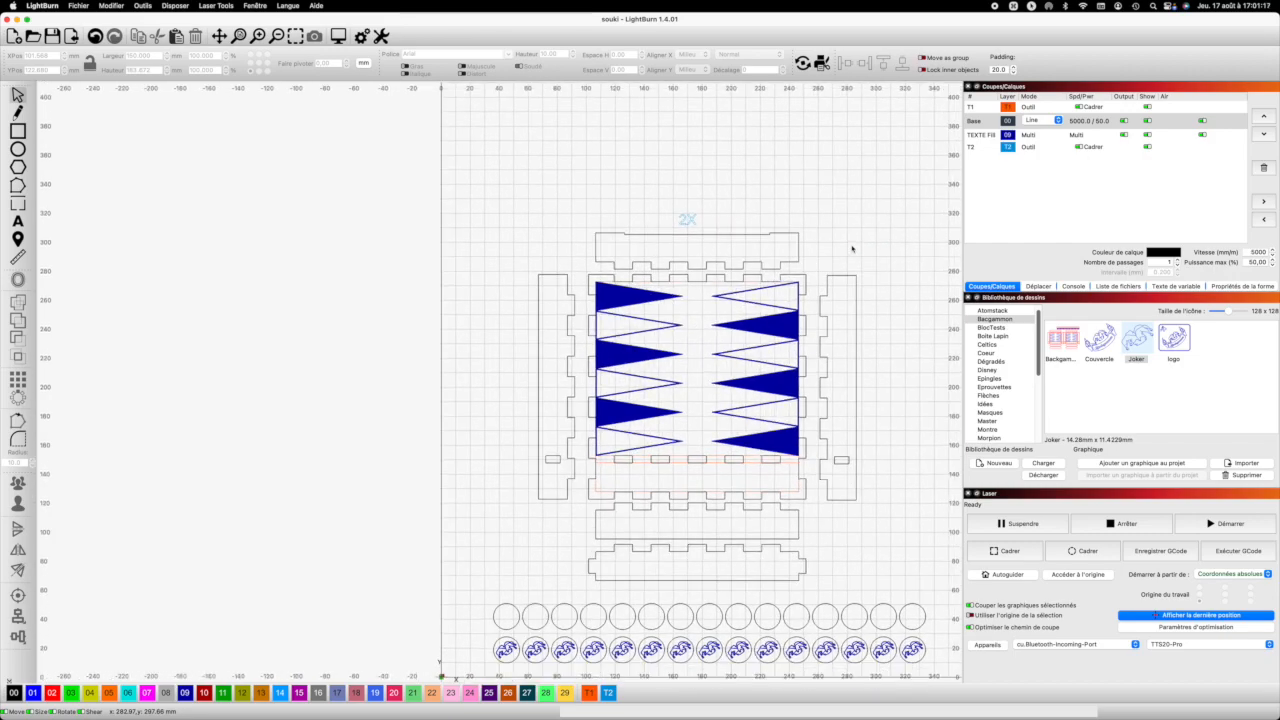